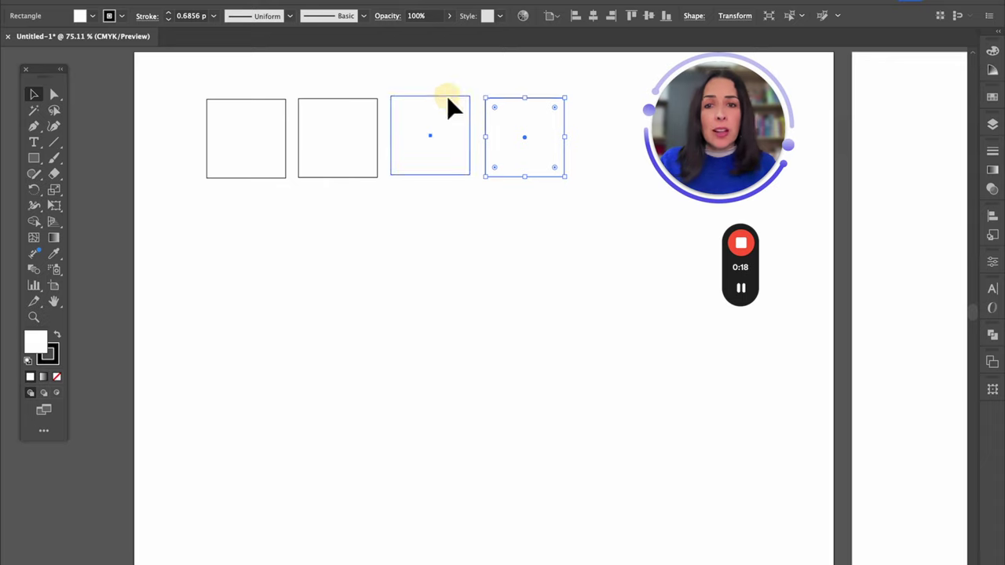
Step: Move the fourth square into line closer to the third, and fill the first square with CMYK Red
{"action": "left_click_drag", "start_coordinate": [513, 103], "coordinate": [503, 100]}
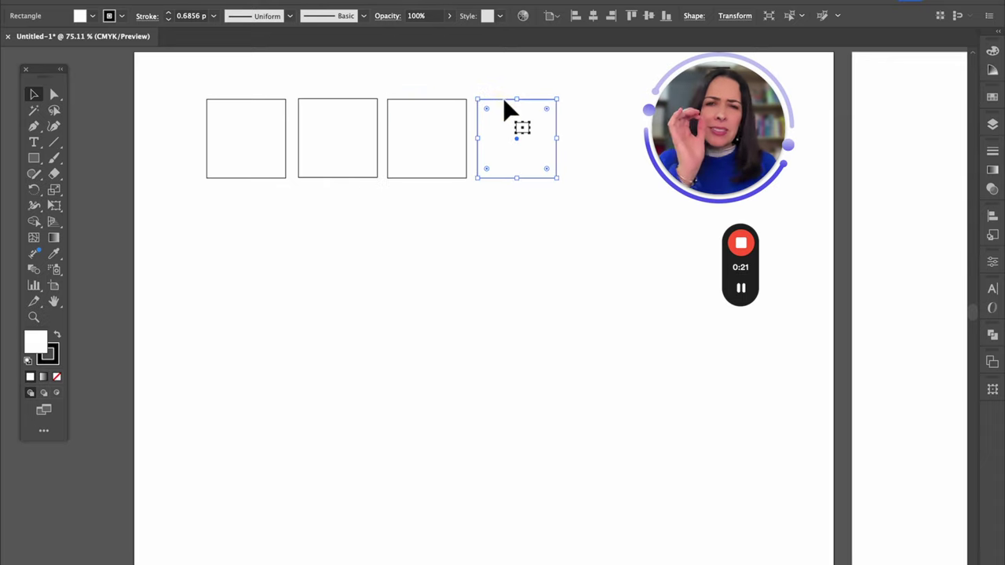
{"action": "left_click", "coordinate": [235, 99]}
{"action": "left_click", "coordinate": [234, 104]}
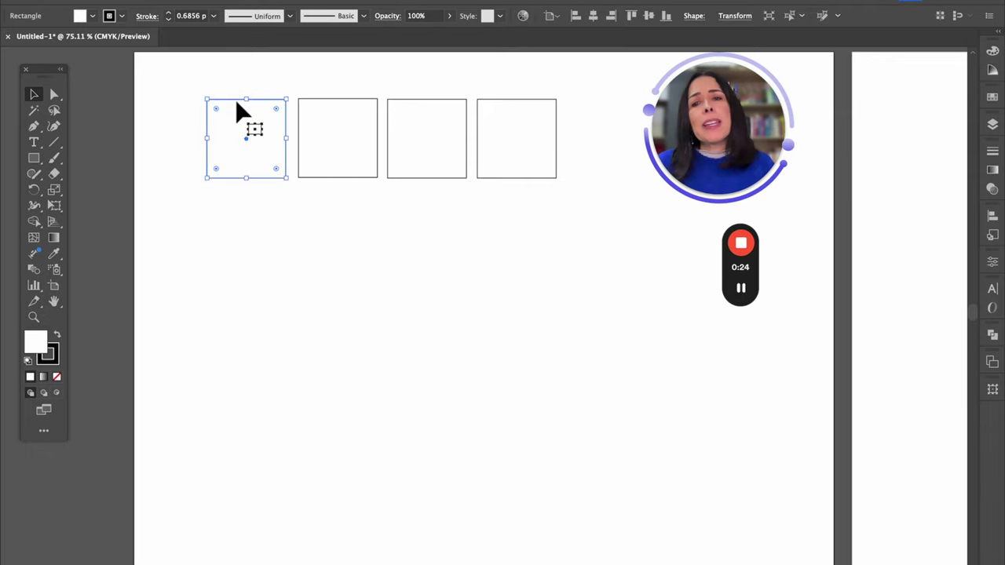
{"action": "left_click", "coordinate": [94, 18]}
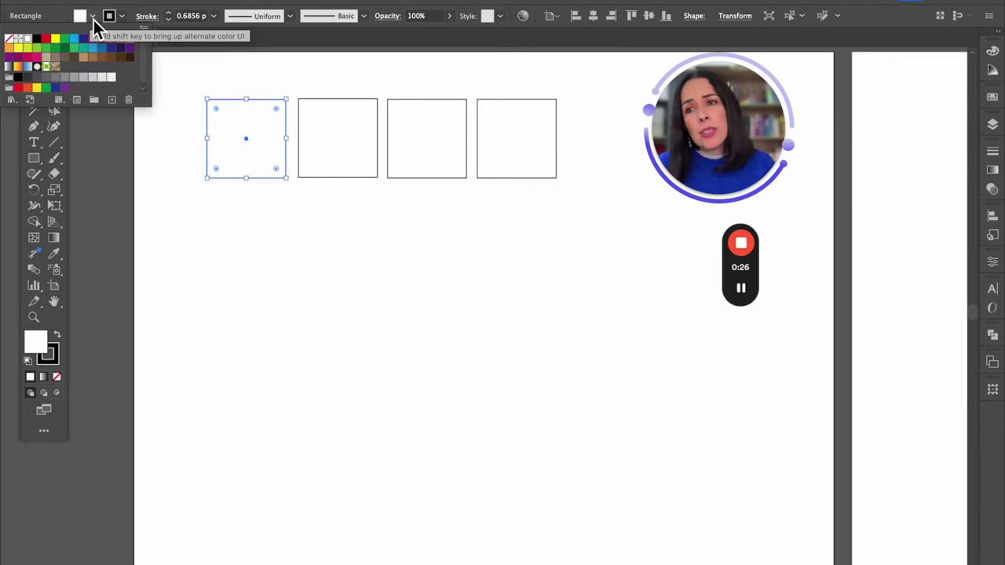
{"action": "left_click", "coordinate": [46, 38]}
Step: Fill the second square in the row with the CMYK Magenta swatch
{"action": "left_click", "coordinate": [336, 100]}
{"action": "left_click", "coordinate": [339, 114]}
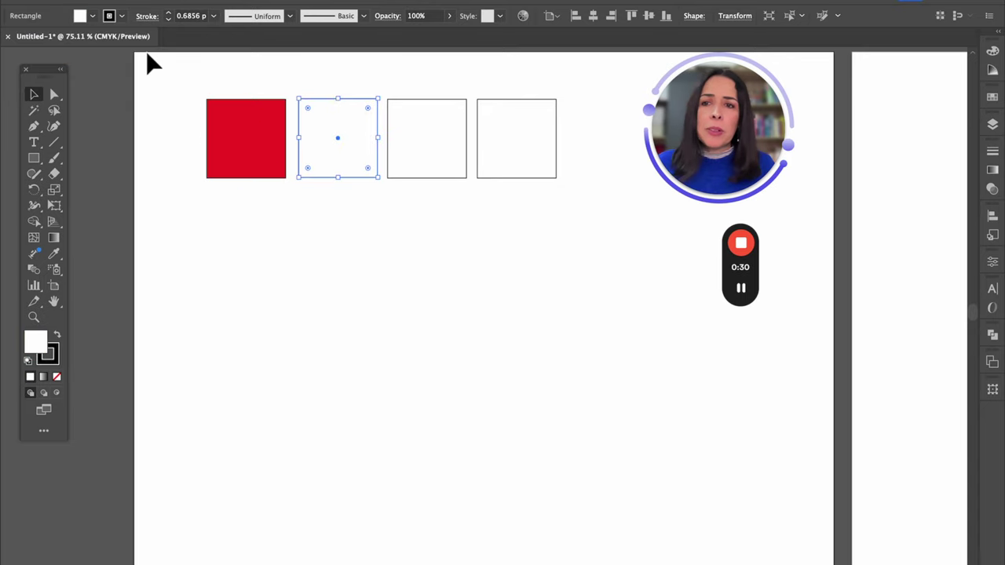
{"action": "left_click", "coordinate": [93, 17]}
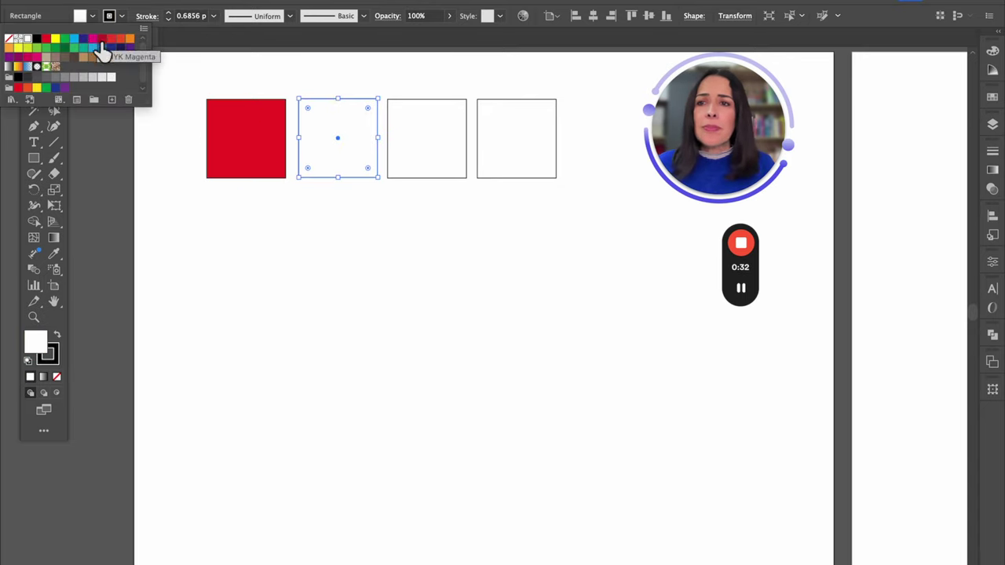
{"action": "left_click", "coordinate": [98, 39]}
Step: Fill the third square in the row with the orange swatch
{"action": "left_click", "coordinate": [408, 99]}
{"action": "left_click", "coordinate": [410, 100]}
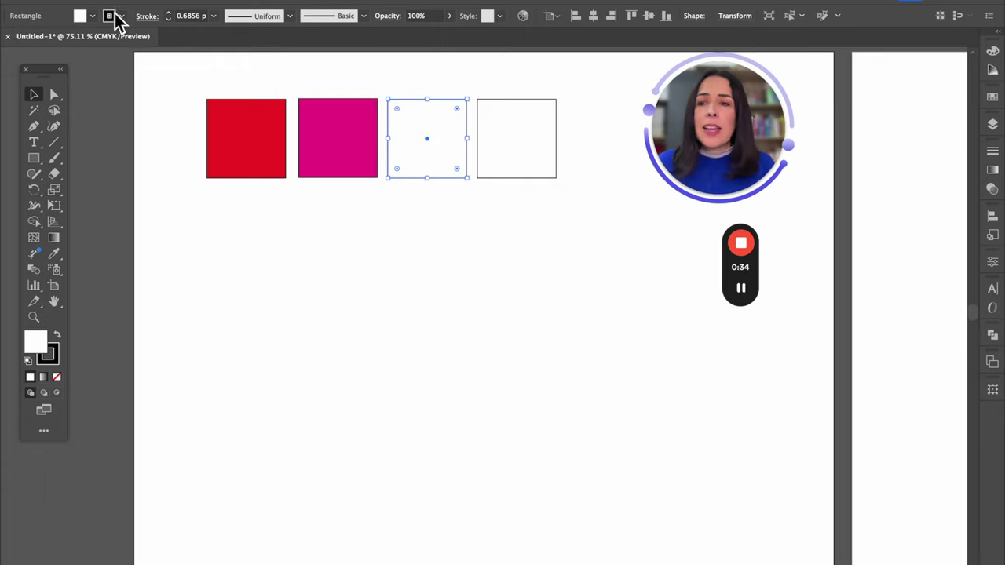
{"action": "left_click", "coordinate": [91, 19]}
{"action": "left_click", "coordinate": [133, 47]}
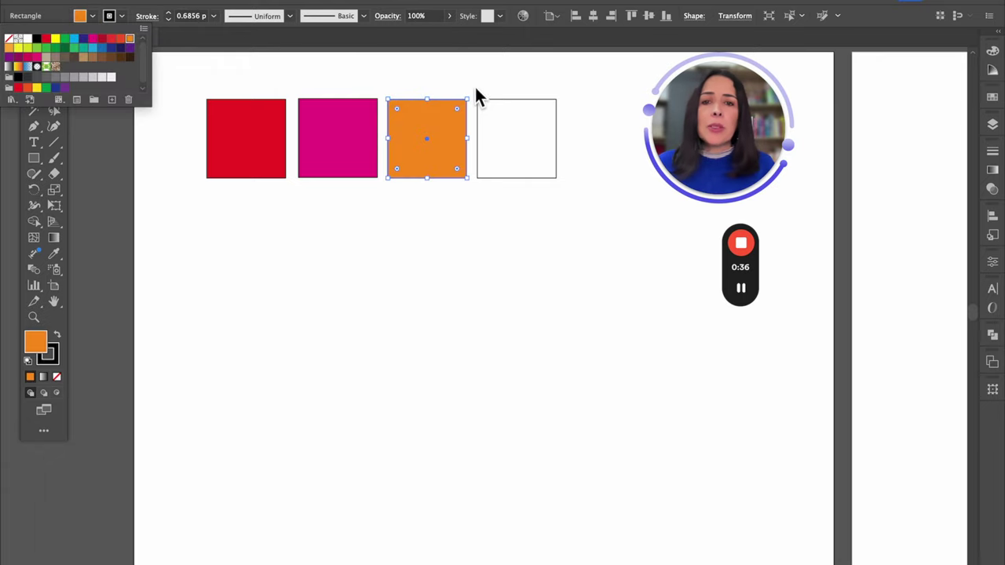
Step: Fill the fourth square in the row with the light blue swatch and deselect it
{"action": "left_click", "coordinate": [482, 107]}
{"action": "left_click", "coordinate": [483, 106]}
{"action": "left_click", "coordinate": [91, 16]}
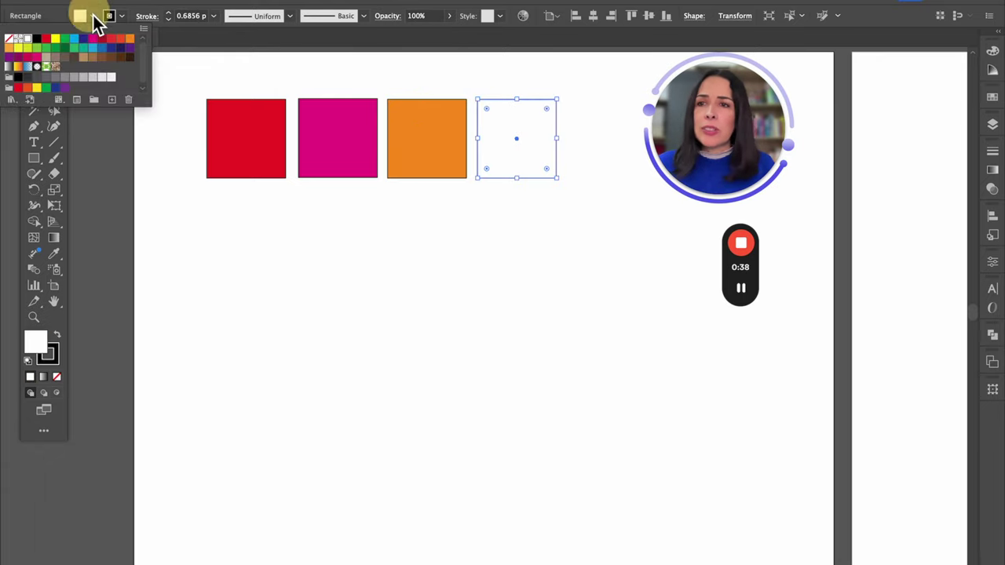
{"action": "left_click", "coordinate": [94, 49]}
{"action": "left_click", "coordinate": [605, 359]}
Step: Duplicate the row of four coloured squares downward to make four more evenly spaced rows
{"action": "left_click_drag", "start_coordinate": [188, 70], "coordinate": [635, 284]}
{"action": "left_click_drag", "start_coordinate": [541, 131], "coordinate": [541, 498]}
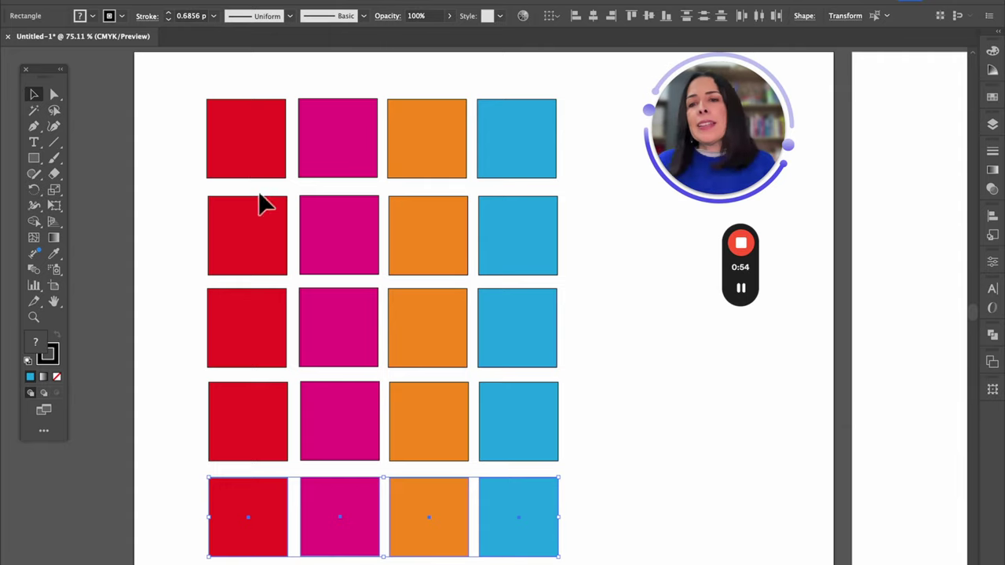
Step: Fill all the squares in the four duplicated rows with white, leaving the top row coloured
{"action": "left_click", "coordinate": [266, 226]}
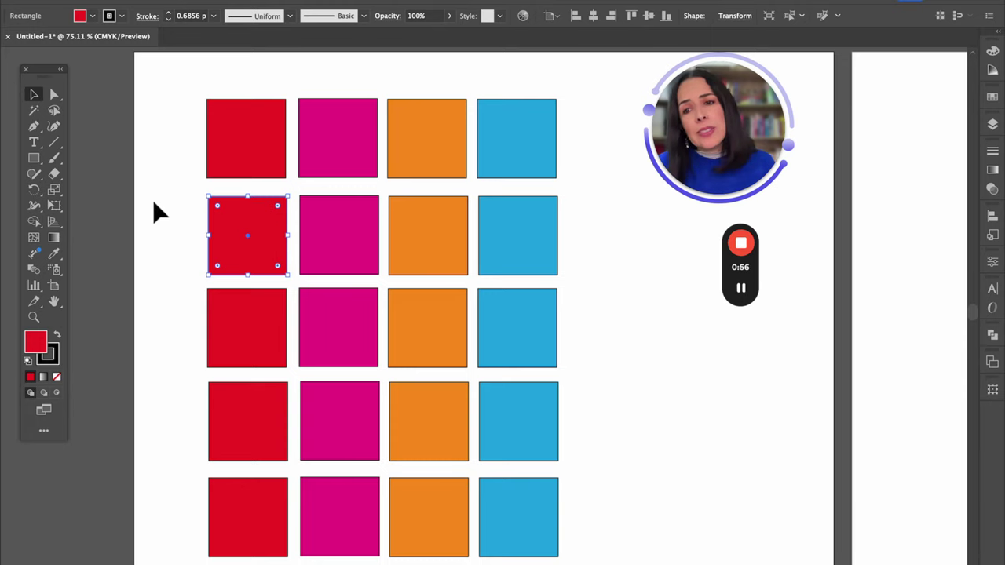
{"action": "scroll", "coordinate": [149, 204], "scroll_direction": "down", "scroll_amount": 1}
{"action": "left_click_drag", "start_coordinate": [645, 564], "coordinate": [588, 497]}
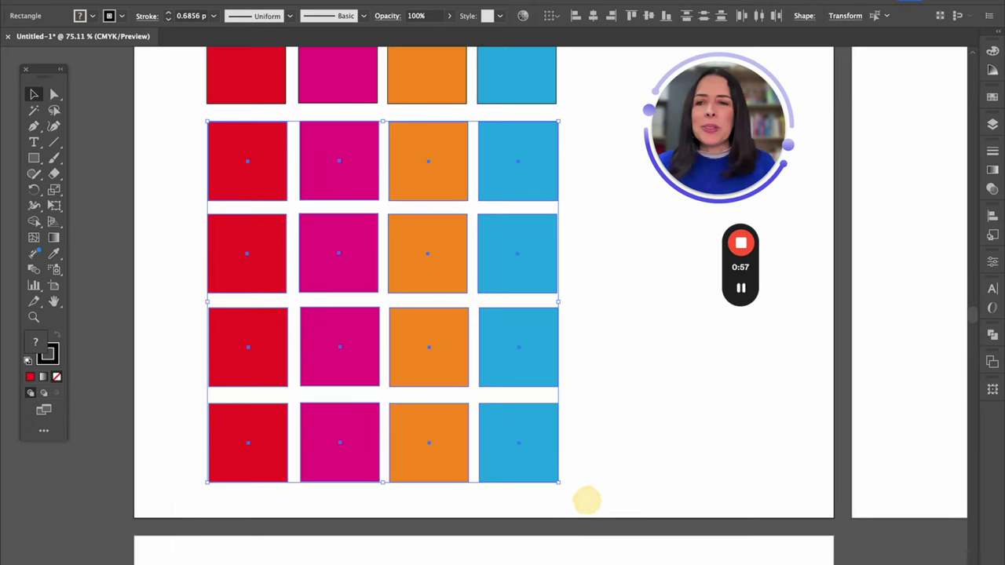
{"action": "left_click", "coordinate": [81, 16]}
{"action": "left_click", "coordinate": [18, 38]}
{"action": "left_click", "coordinate": [647, 284]}
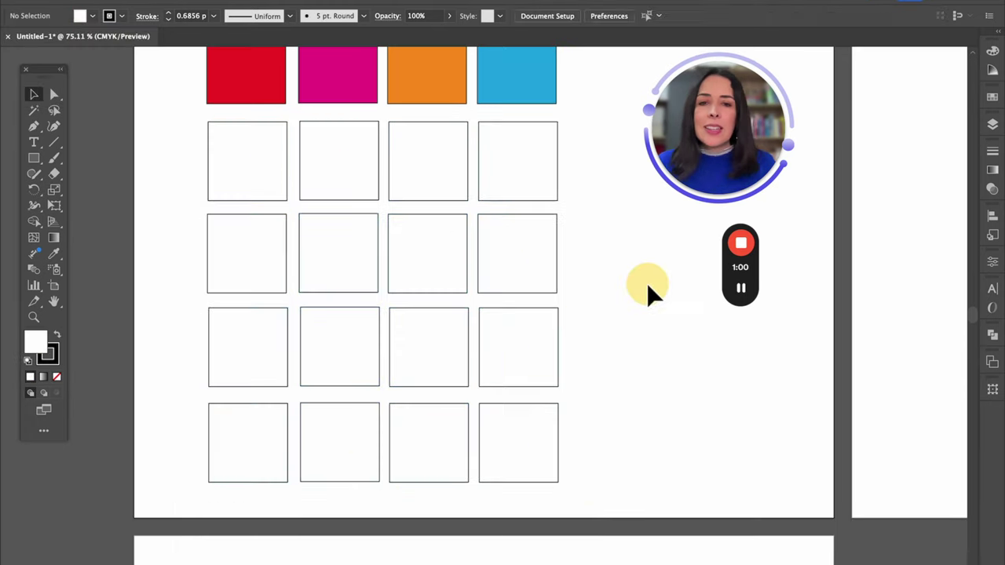
Step: Fill the first square in the second row with blue 4343ED using the Color Picker
{"action": "scroll", "coordinate": [647, 286], "scroll_direction": "up", "scroll_amount": 3}
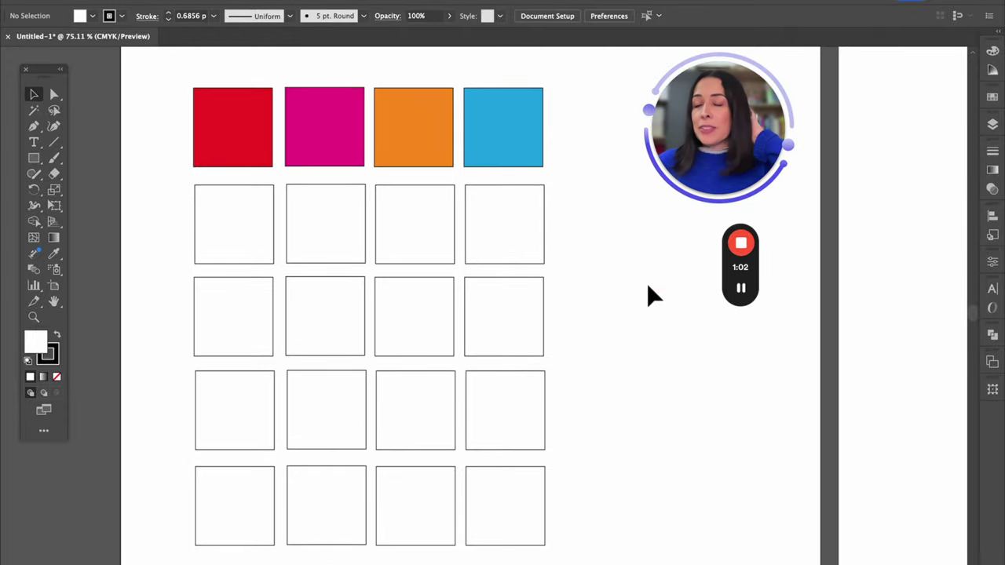
{"action": "left_click", "coordinate": [206, 198]}
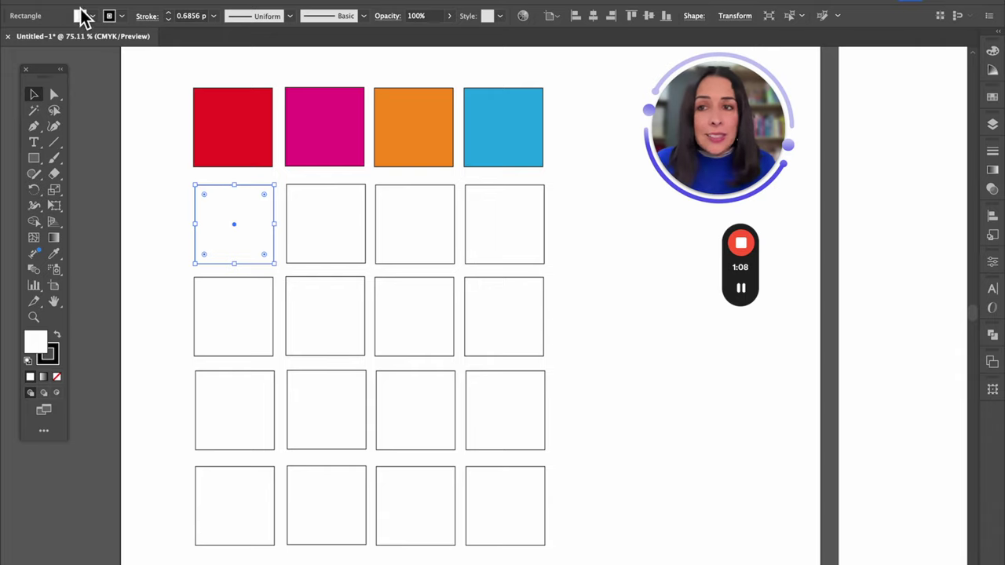
{"action": "double_click", "coordinate": [35, 342]}
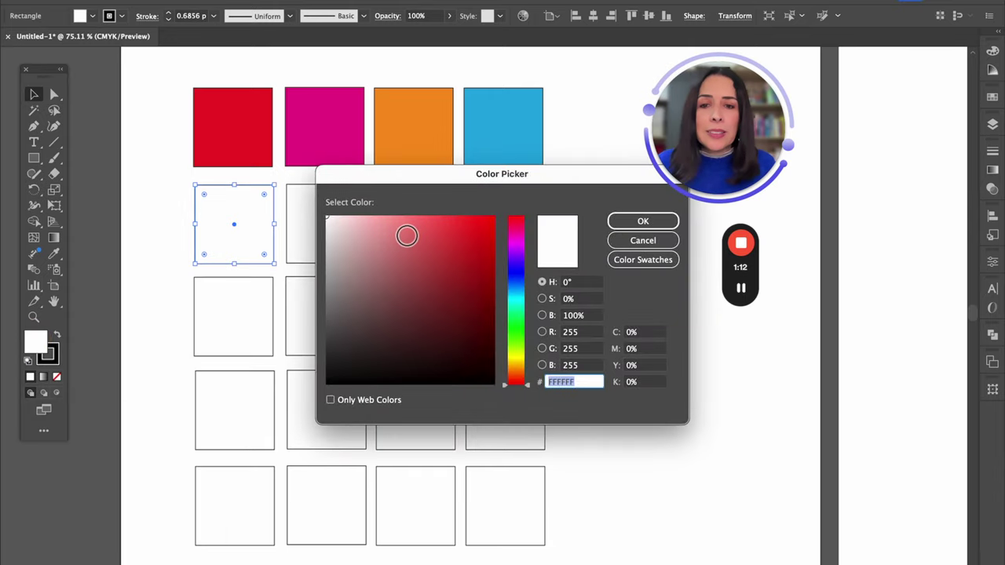
{"action": "left_click", "coordinate": [444, 227]}
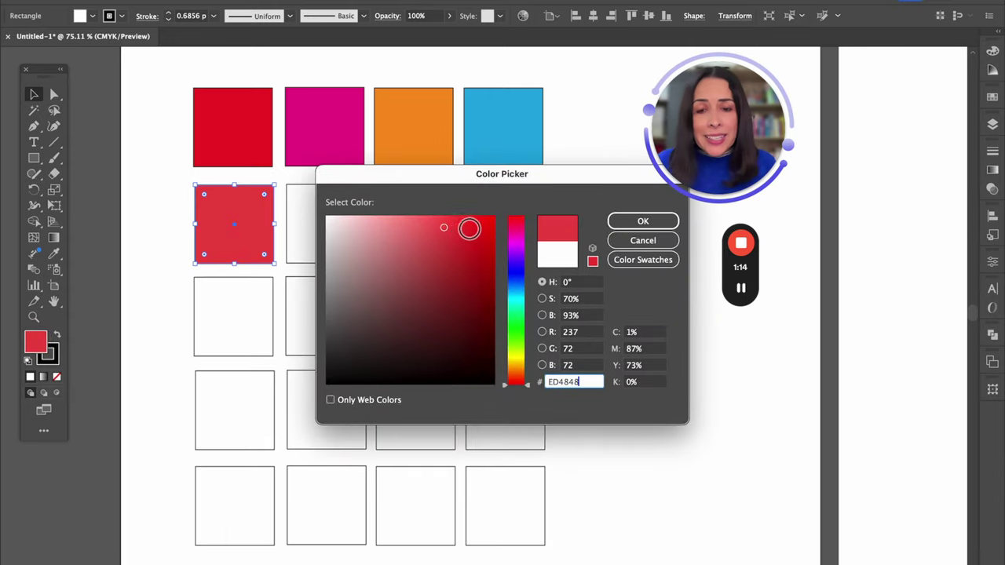
{"action": "left_click", "coordinate": [474, 231]}
{"action": "left_click", "coordinate": [515, 244]}
{"action": "left_click", "coordinate": [440, 248]}
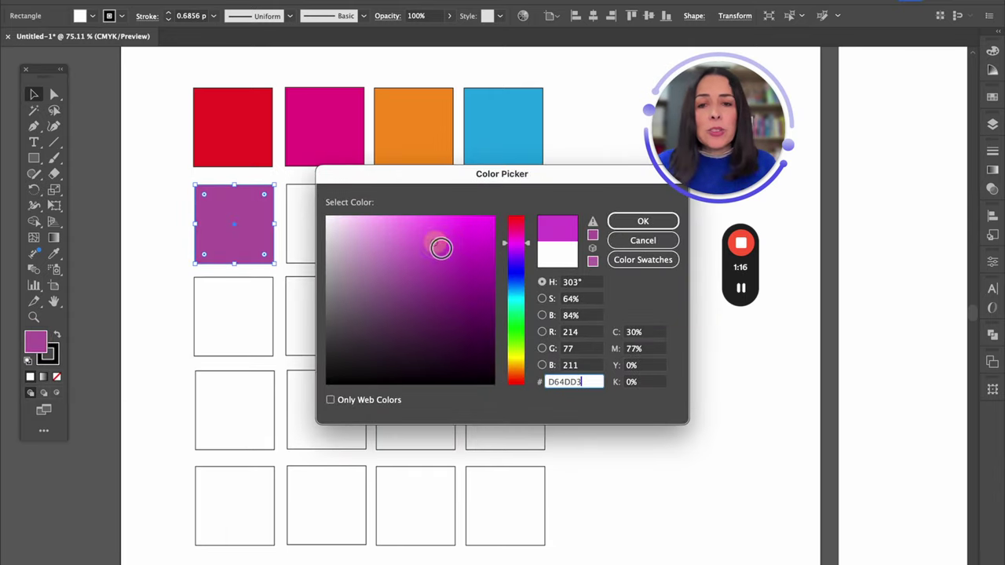
{"action": "mouse_move", "coordinate": [531, 253]}
{"action": "left_mouse_down"}
{"action": "mouse_move", "coordinate": [532, 229]}
{"action": "mouse_move", "coordinate": [534, 361]}
{"action": "mouse_move", "coordinate": [522, 241]}
{"action": "mouse_move", "coordinate": [526, 272]}
{"action": "left_mouse_up"}
{"action": "left_click_drag", "start_coordinate": [431, 178], "coordinate": [578, 206]}
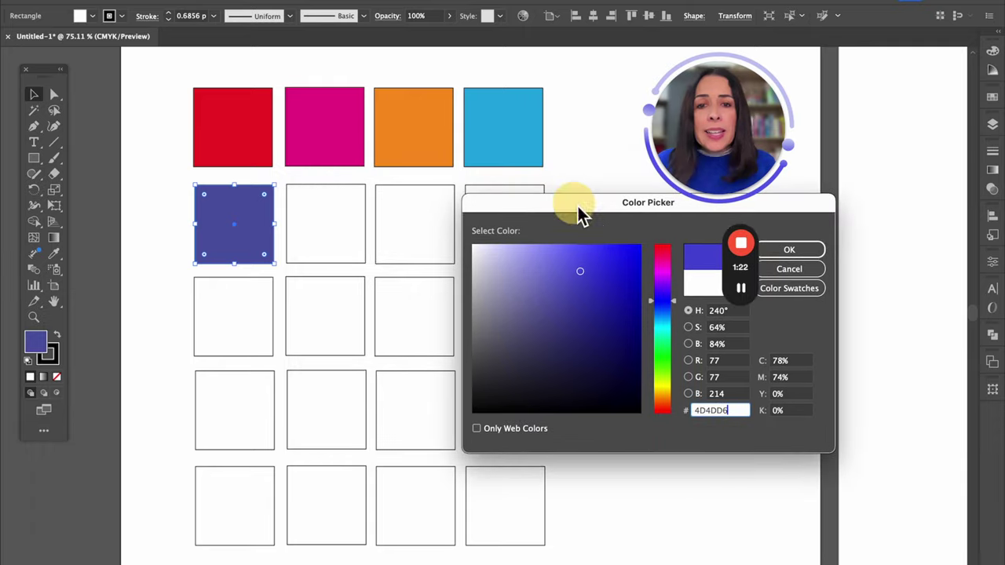
{"action": "left_click", "coordinate": [601, 261]}
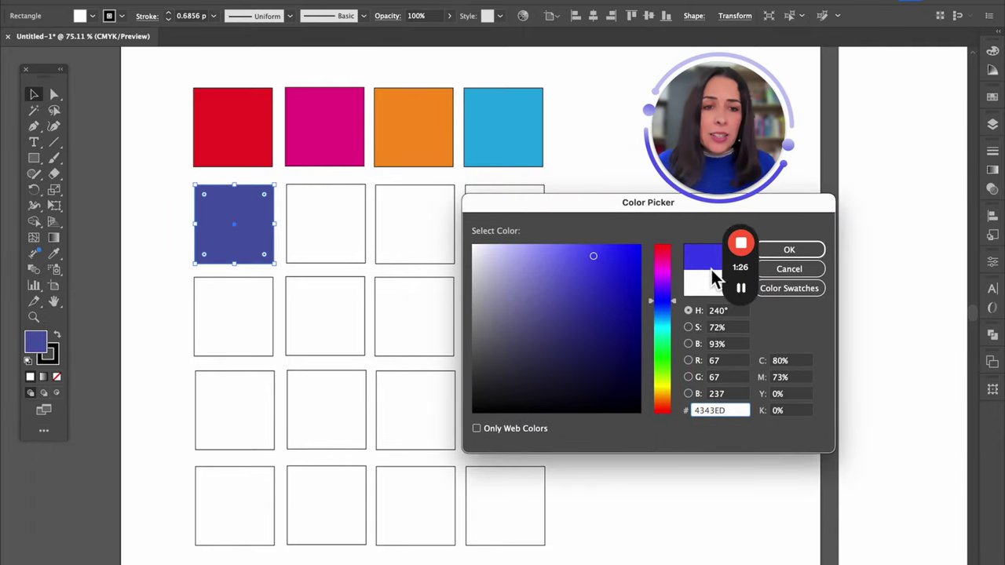
{"action": "left_click_drag", "start_coordinate": [745, 220], "coordinate": [919, 88]}
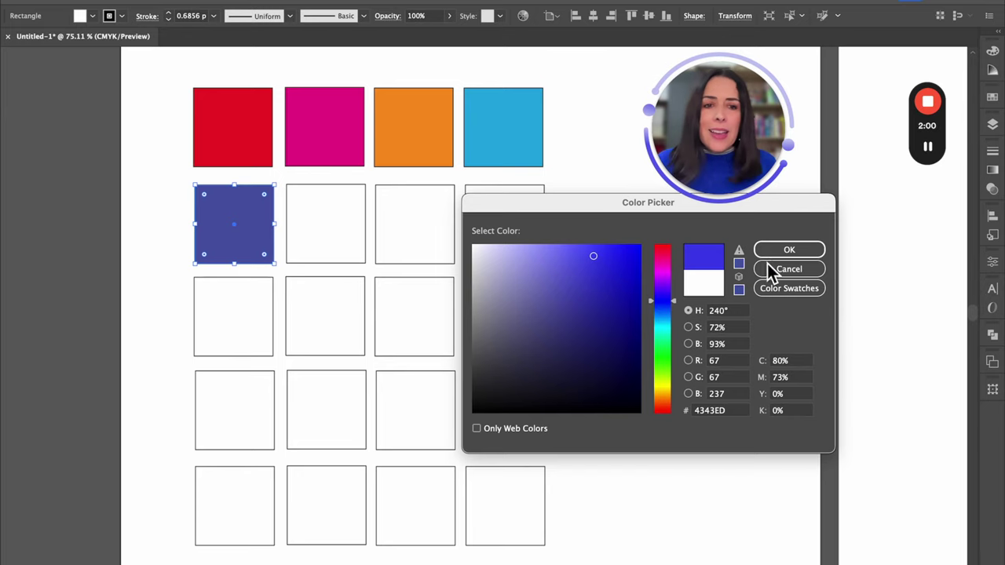
{"action": "left_click", "coordinate": [785, 251]}
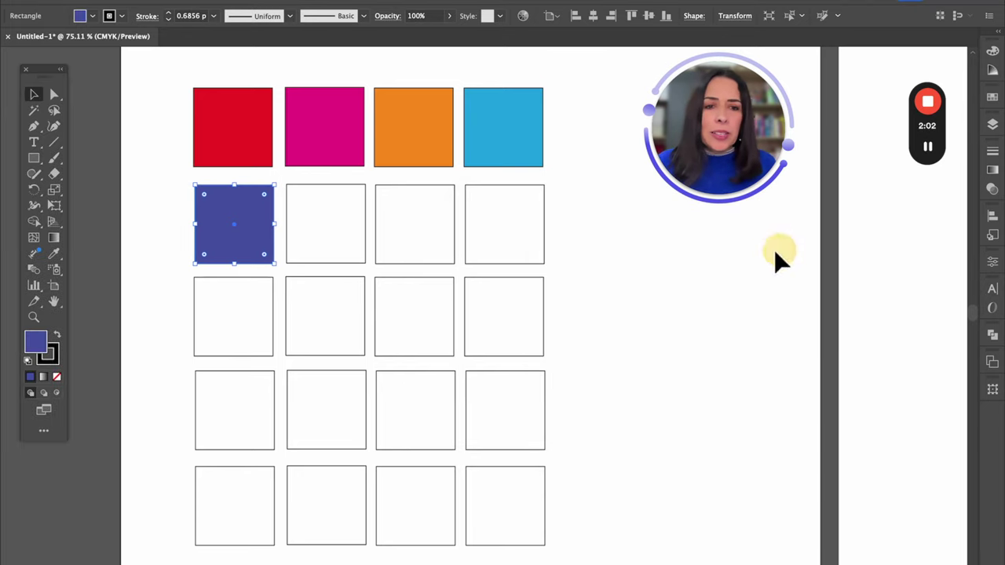
Step: Choose a bright green, 18EA76, in the Color Picker for the second square in the second row
{"action": "left_click", "coordinate": [327, 188]}
{"action": "left_click", "coordinate": [36, 343]}
{"action": "left_click", "coordinate": [666, 346]}
{"action": "left_click", "coordinate": [633, 279]}
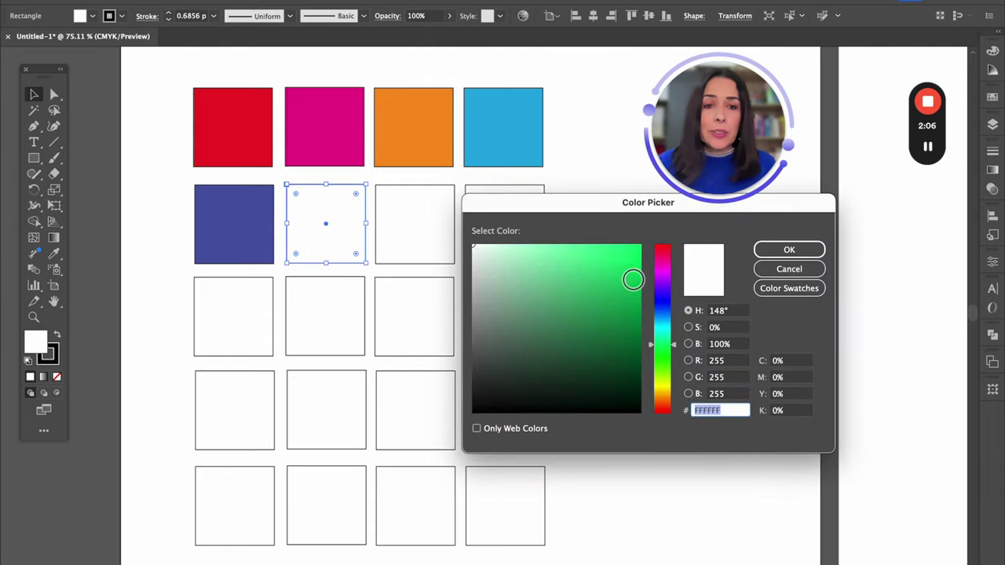
{"action": "left_click_drag", "start_coordinate": [633, 280], "coordinate": [630, 263]}
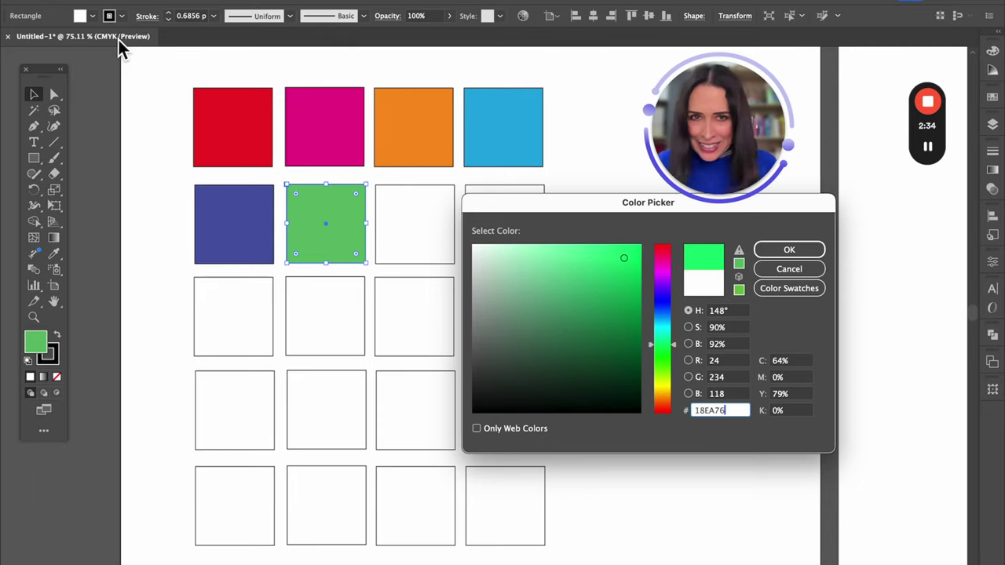
{"action": "left_click_drag", "start_coordinate": [623, 208], "coordinate": [544, 217]}
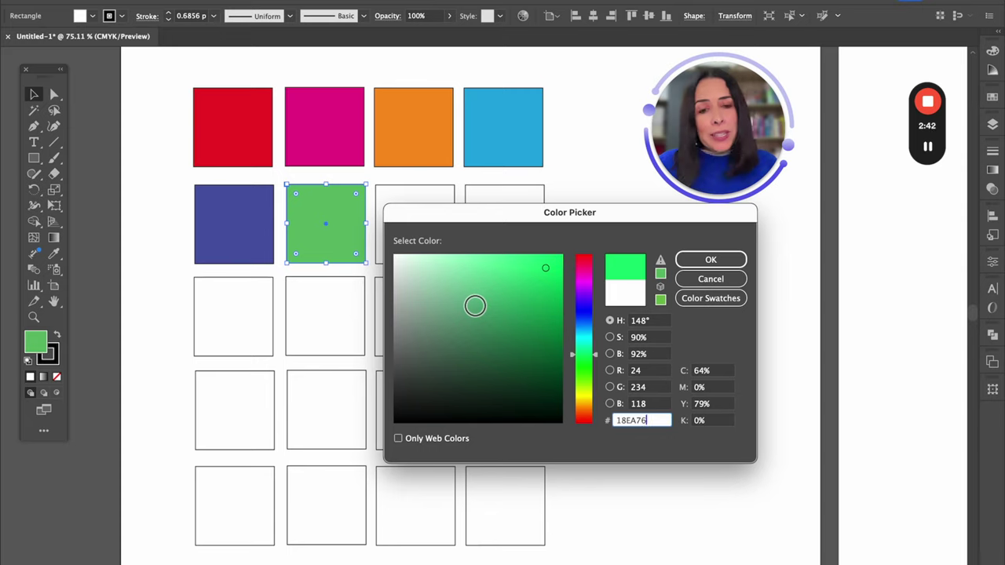
Step: Snap the green to 00FF66 by briefly limiting the picker to web colours, view its swatch list, and apply the fill
{"action": "left_click", "coordinate": [398, 438]}
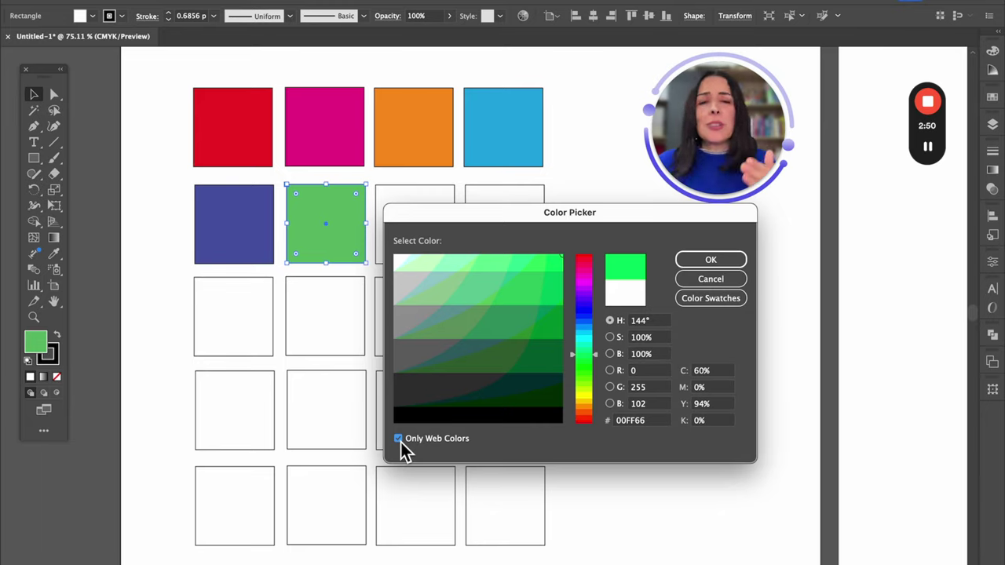
{"action": "left_click", "coordinate": [399, 439]}
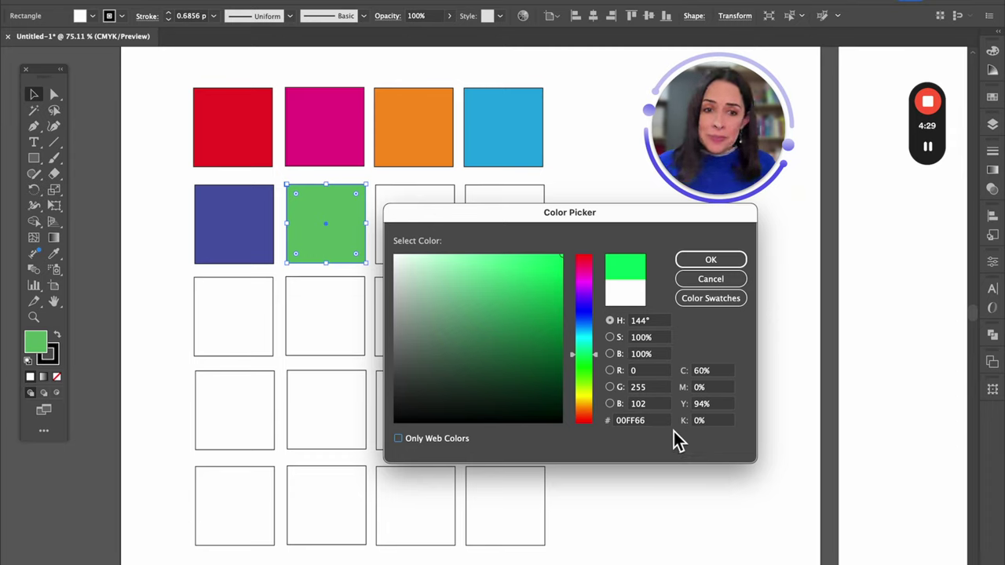
{"action": "left_click", "coordinate": [711, 300]}
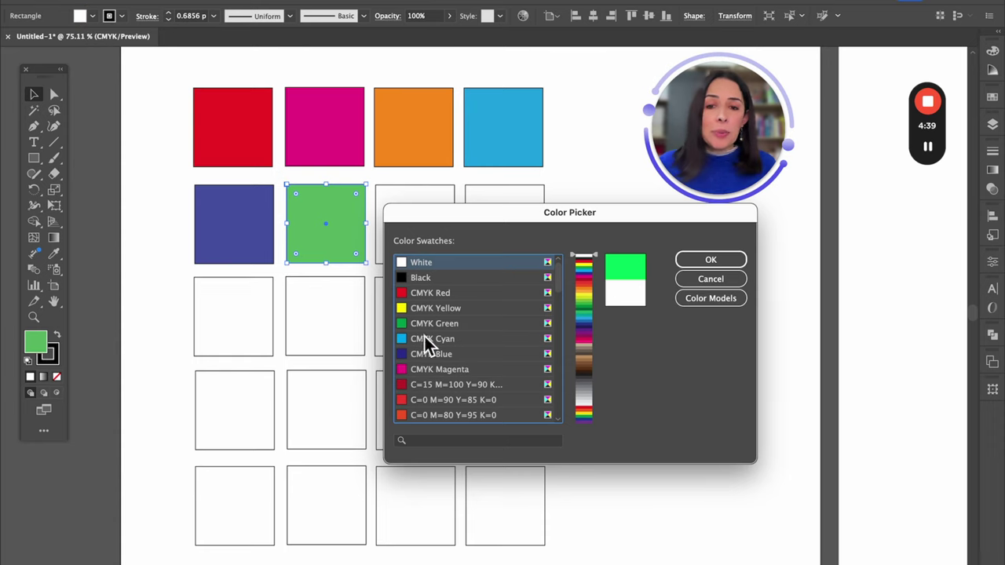
{"action": "scroll", "coordinate": [477, 352], "scroll_direction": "down", "scroll_amount": 4}
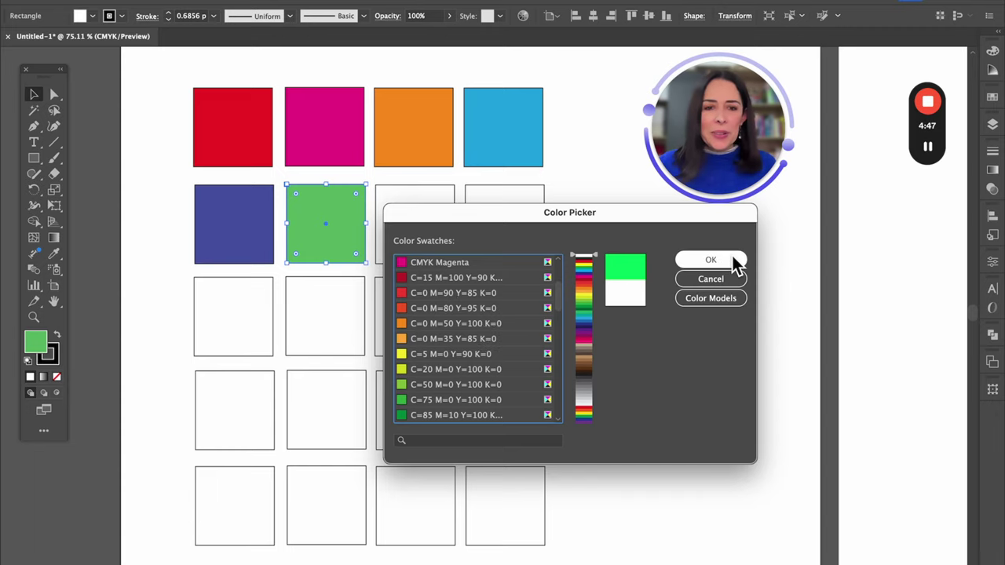
{"action": "left_click", "coordinate": [719, 299]}
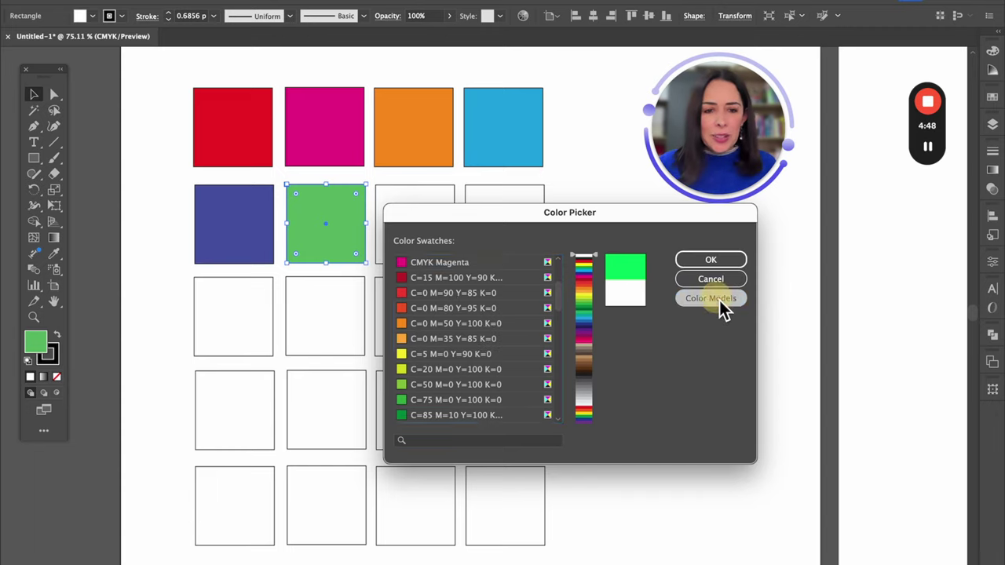
{"action": "left_click", "coordinate": [710, 259]}
Step: Fill the third square in the second row with the dark purple swatch
{"action": "left_click", "coordinate": [414, 193]}
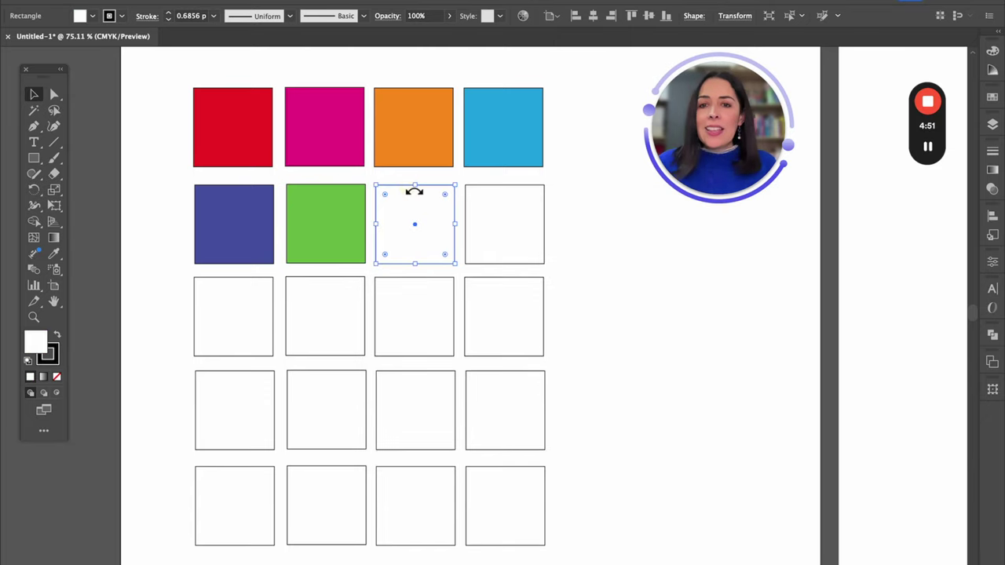
{"action": "left_click", "coordinate": [94, 17]}
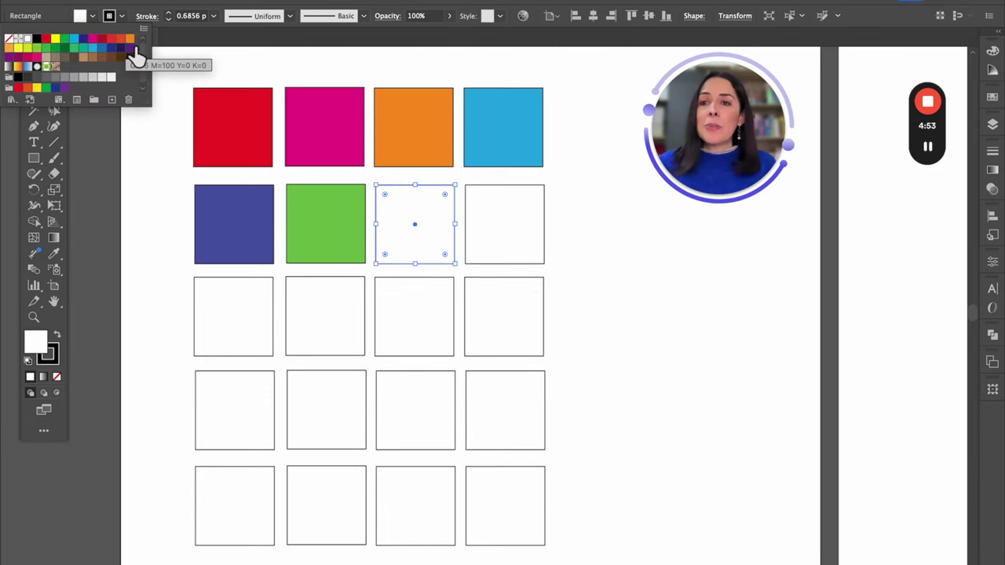
{"action": "left_click", "coordinate": [129, 47]}
Step: Fill the fourth square in the second row with a light gray swatch
{"action": "left_click", "coordinate": [494, 195]}
{"action": "left_click", "coordinate": [496, 196]}
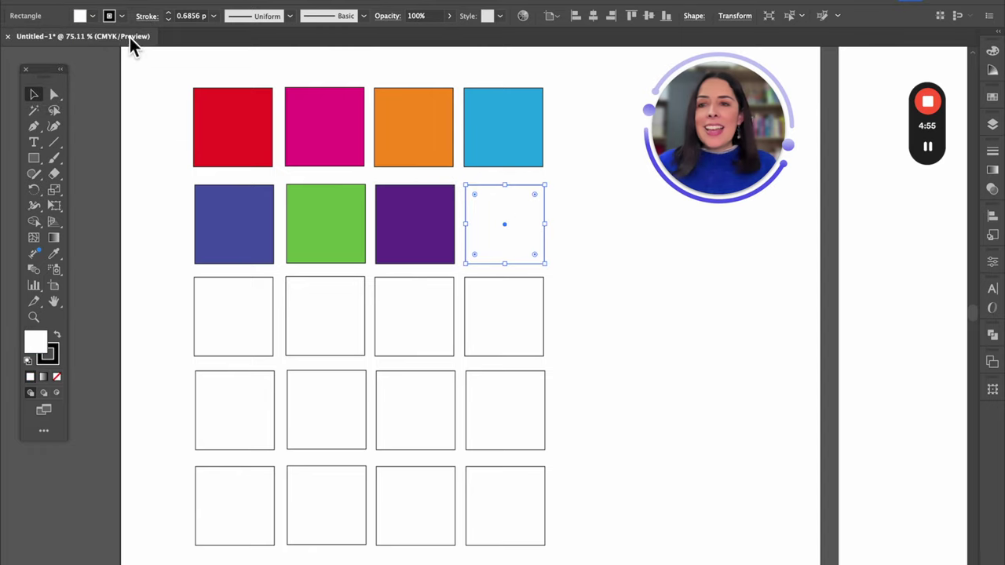
{"action": "left_click", "coordinate": [90, 19]}
{"action": "left_click", "coordinate": [84, 76]}
Step: Fill the first square in the third row with the green and yellow leaf pattern swatch
{"action": "left_click", "coordinate": [183, 283]}
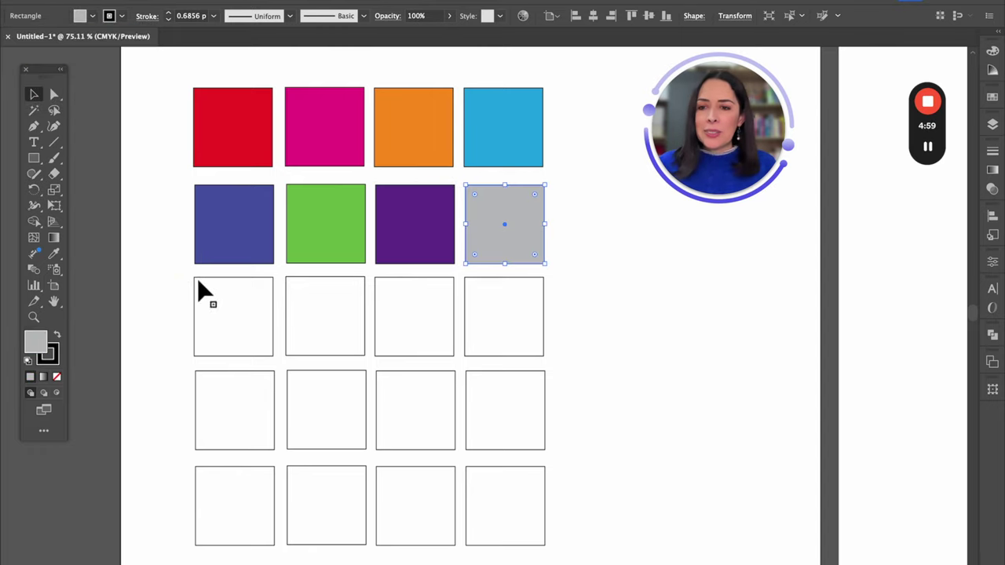
{"action": "left_click", "coordinate": [202, 275]}
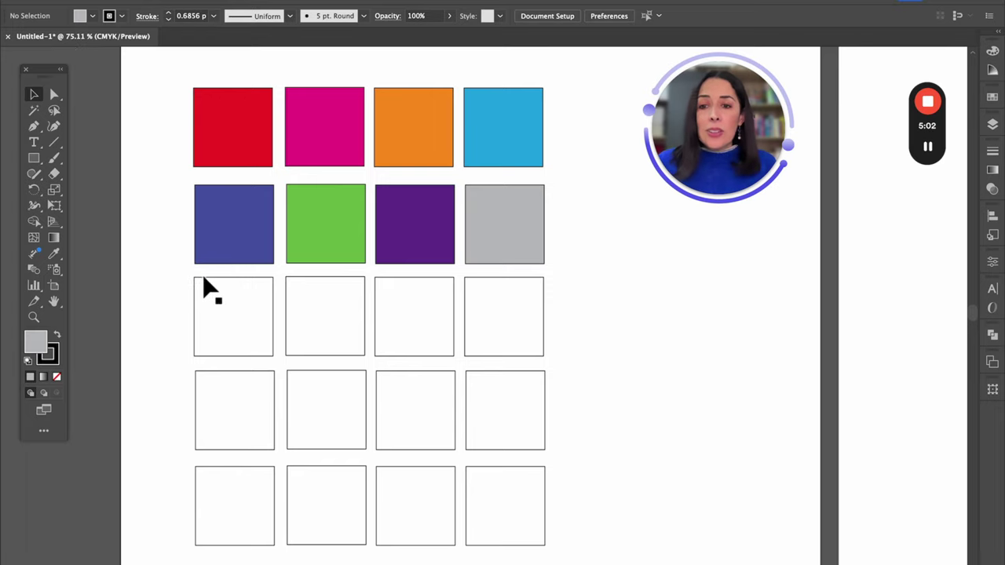
{"action": "left_click", "coordinate": [204, 280]}
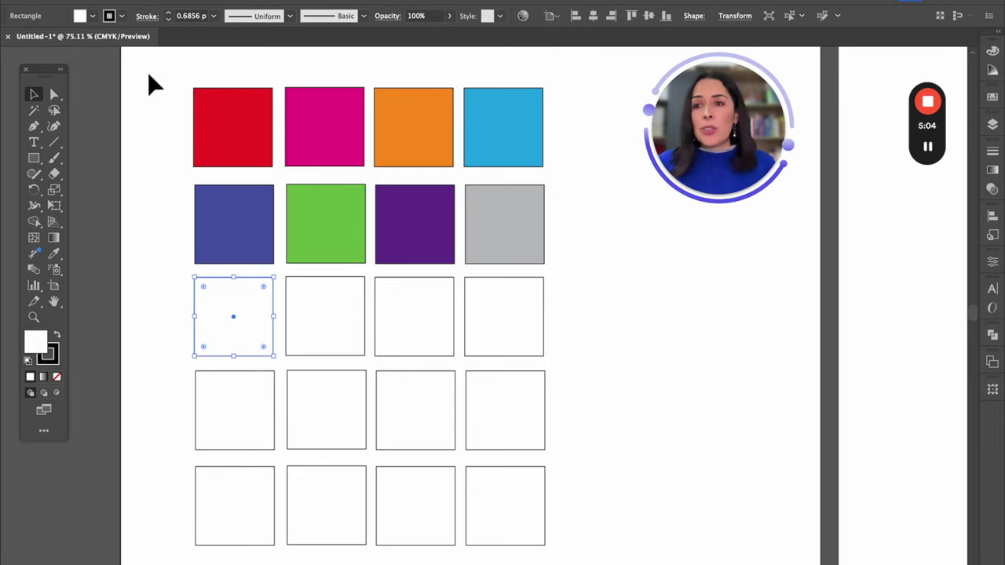
{"action": "left_click", "coordinate": [92, 15]}
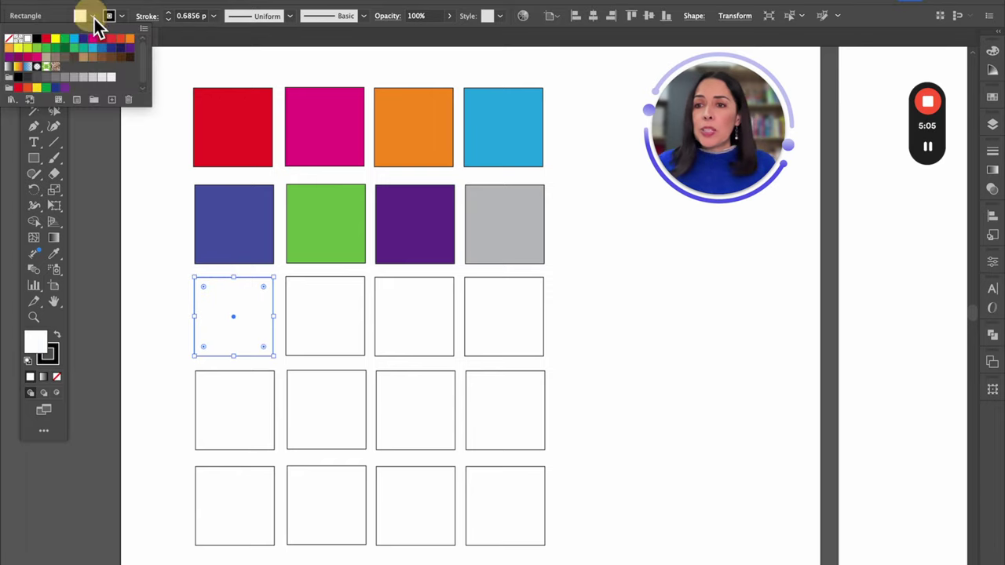
{"action": "left_click", "coordinate": [47, 67]}
Step: Fill the second square in the third row with the brown swirl pattern swatch
{"action": "left_click", "coordinate": [305, 290]}
{"action": "left_click", "coordinate": [304, 287]}
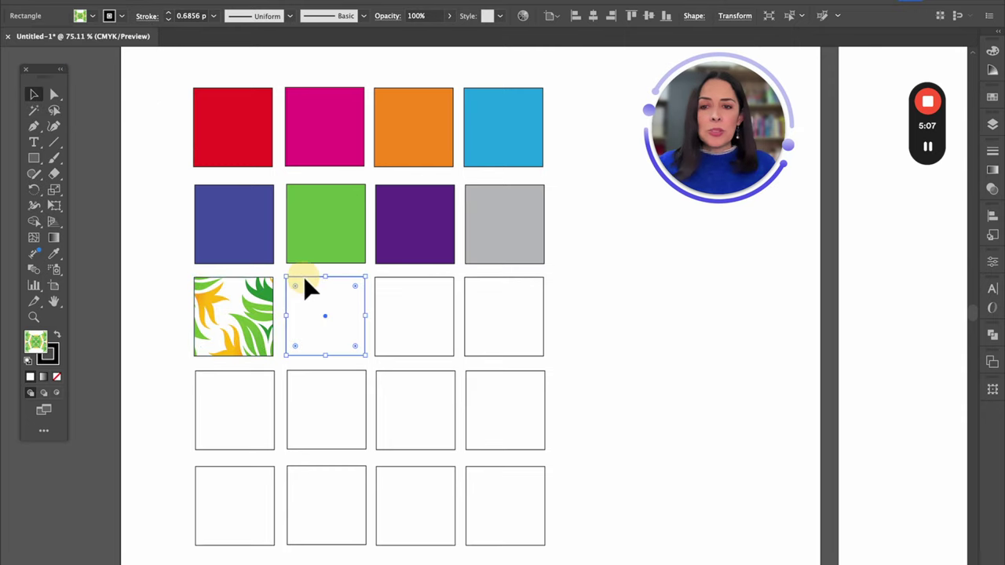
{"action": "left_click", "coordinate": [92, 16]}
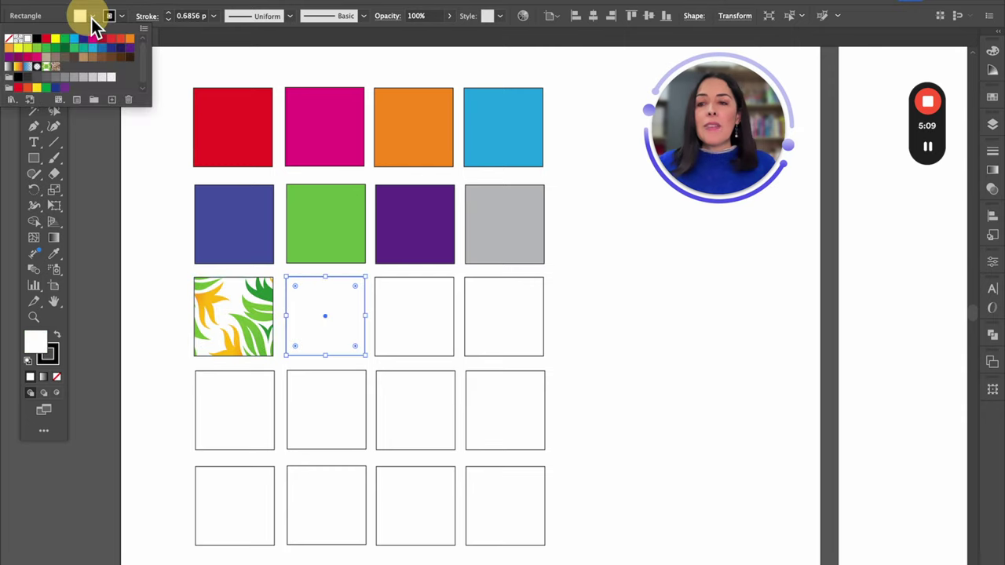
{"action": "left_click", "coordinate": [55, 66]}
Step: Fill the third square in the third row with the blue-to-white gradient swatch
{"action": "left_click", "coordinate": [394, 280]}
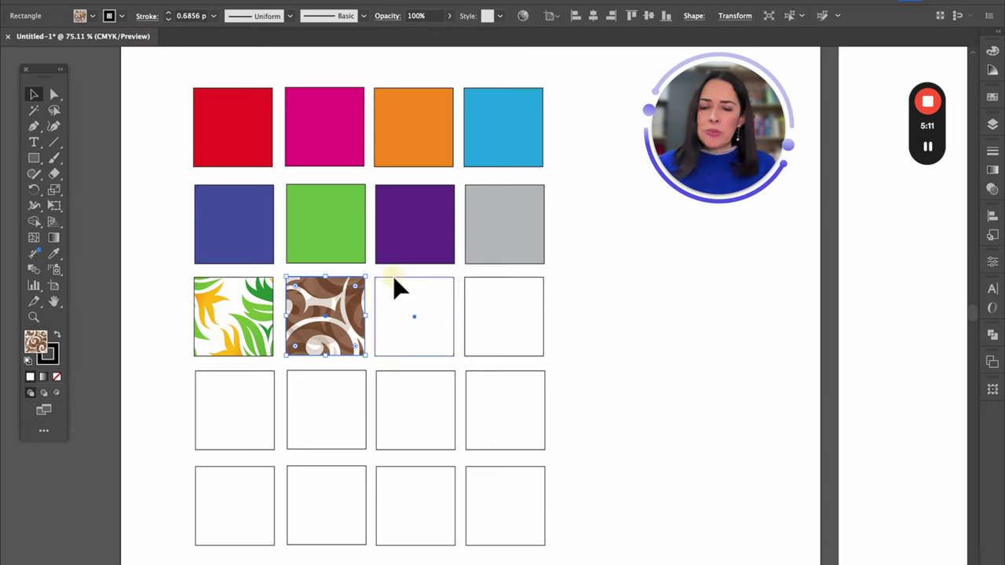
{"action": "left_click", "coordinate": [394, 280]}
{"action": "left_click", "coordinate": [93, 16]}
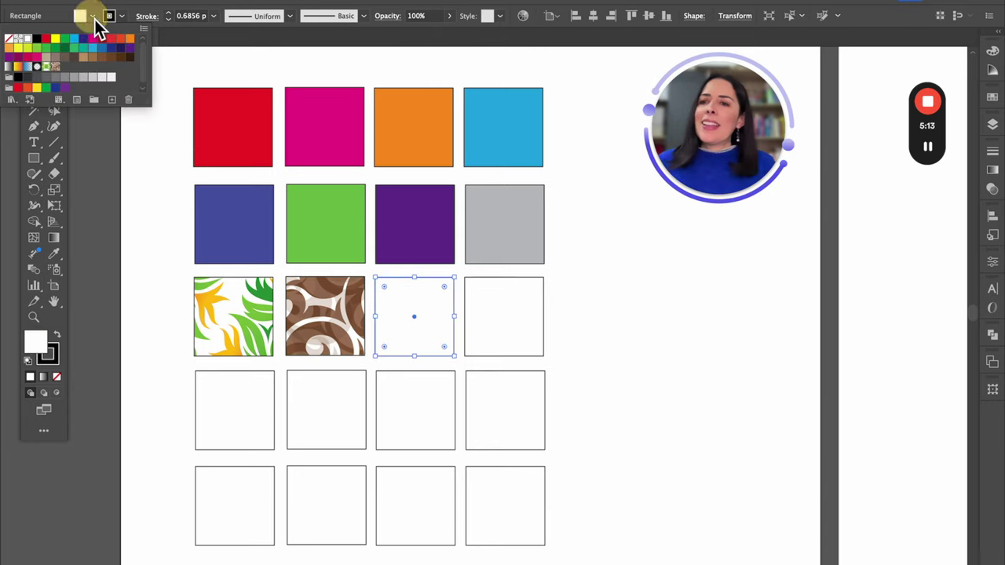
{"action": "left_click", "coordinate": [29, 77]}
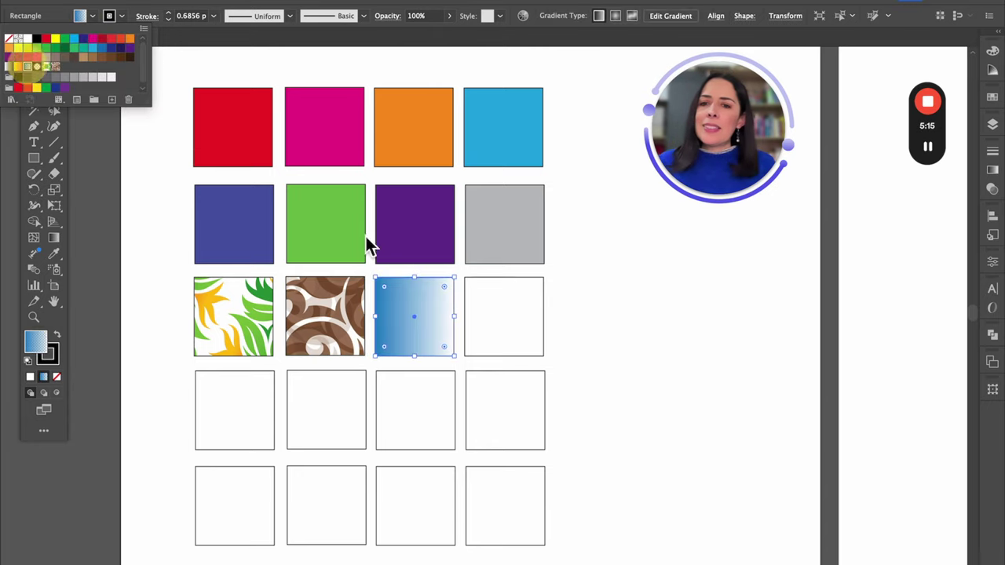
Step: Fill the fourth square in the third row with the yellow-to-red gradient swatch and deselect it
{"action": "left_click", "coordinate": [480, 279]}
{"action": "left_click", "coordinate": [482, 281]}
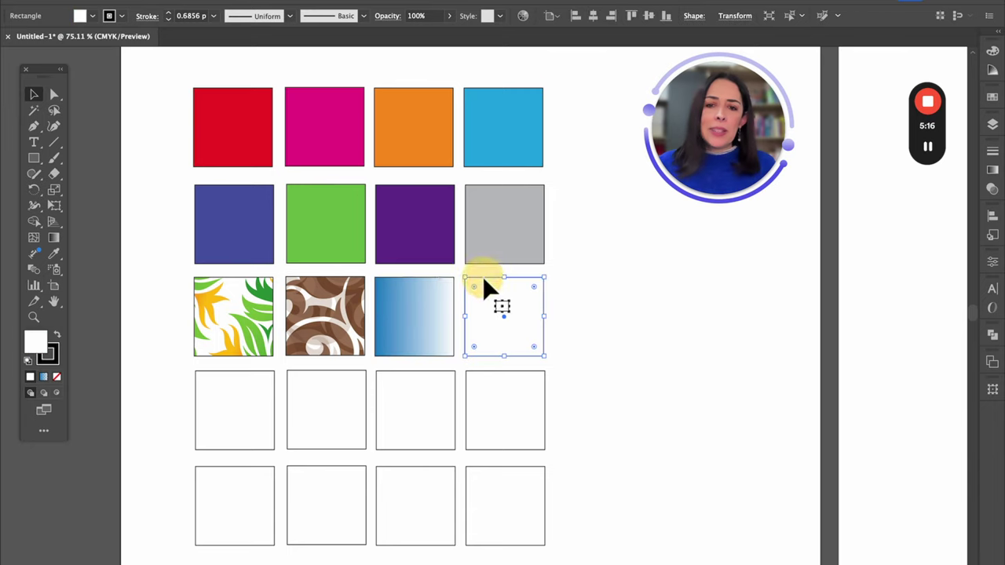
{"action": "left_click", "coordinate": [93, 17]}
{"action": "left_click", "coordinate": [22, 77]}
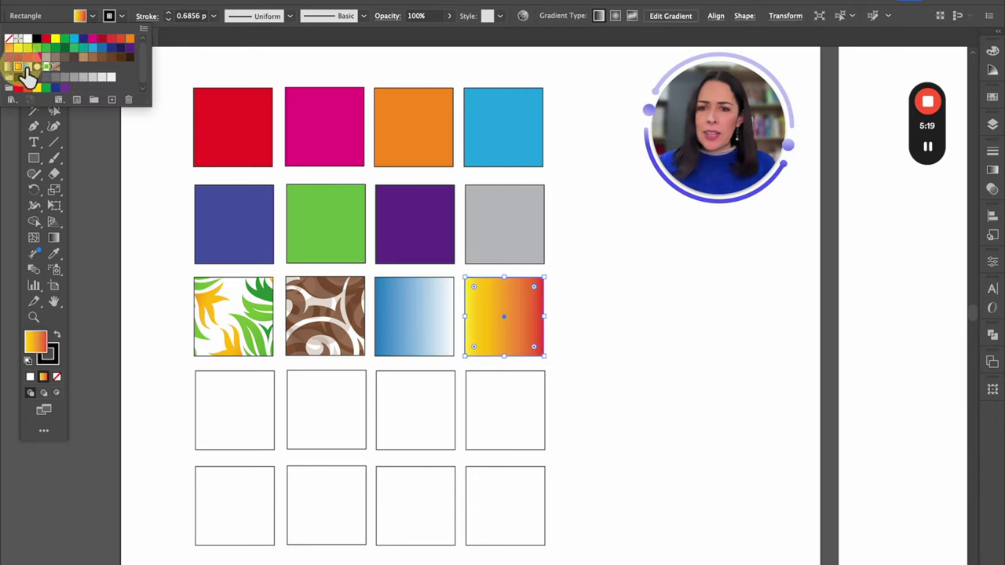
{"action": "left_click", "coordinate": [666, 370]}
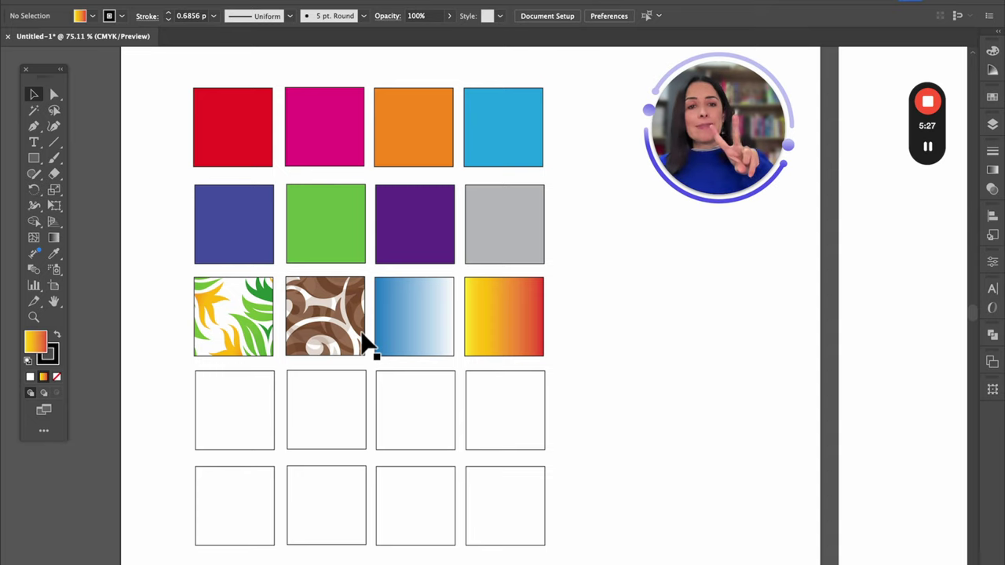
Step: Display the CMYK color sliders
{"action": "scroll", "coordinate": [366, 343], "scroll_direction": "down", "scroll_amount": 1}
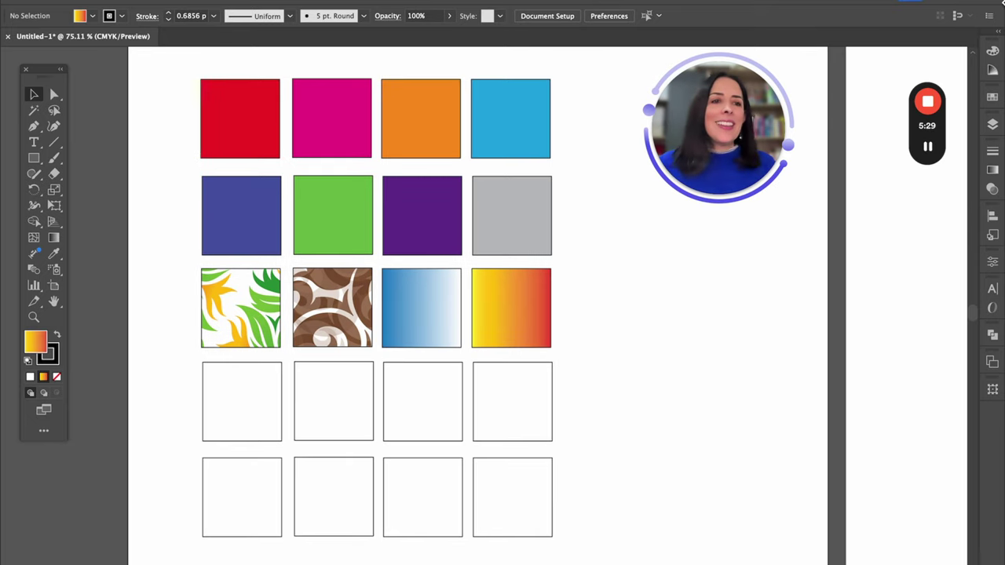
{"action": "left_click", "coordinate": [992, 53]}
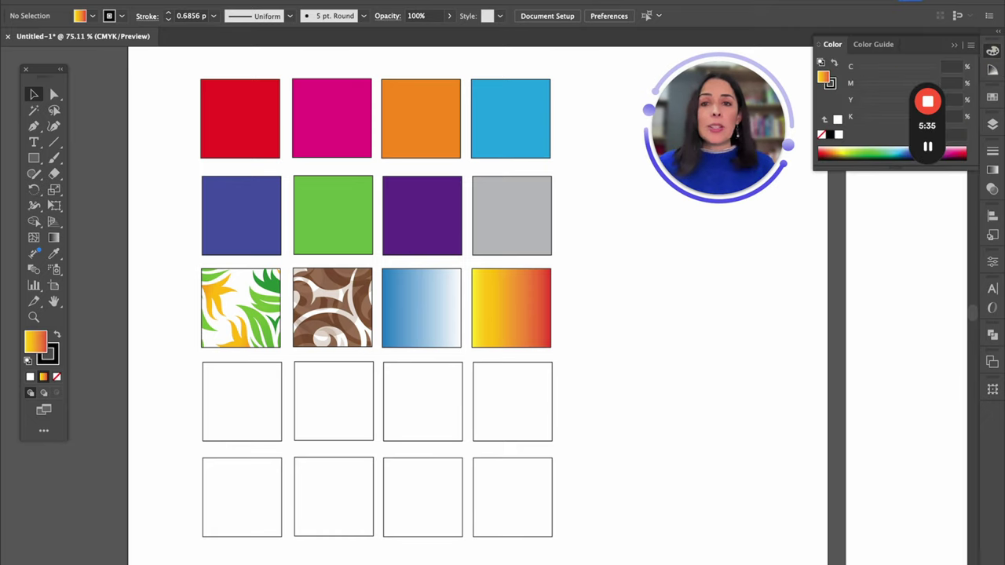
{"action": "left_click", "coordinate": [337, 0]}
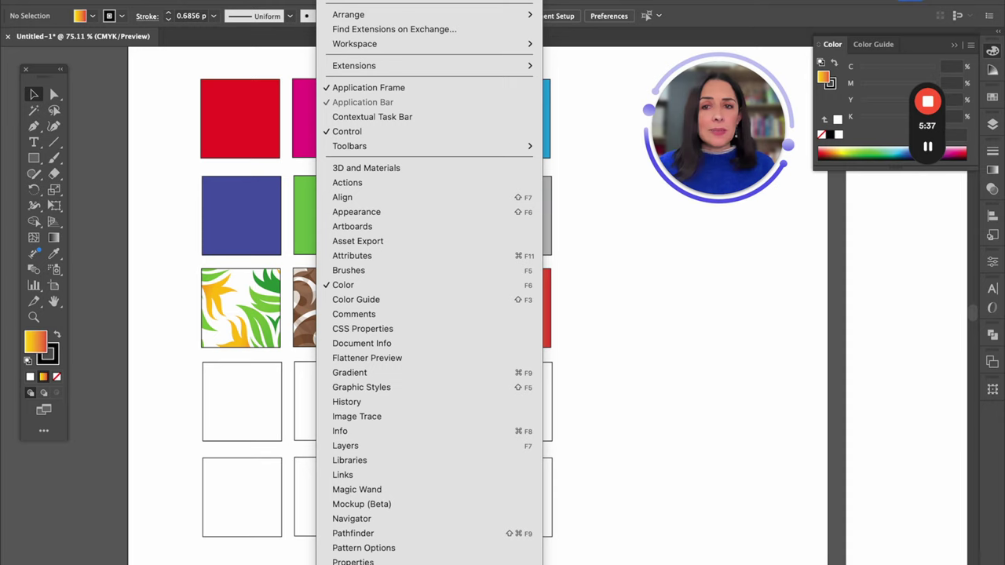
{"action": "left_click", "coordinate": [870, 50]}
{"action": "left_click_drag", "start_coordinate": [933, 93], "coordinate": [946, 457]}
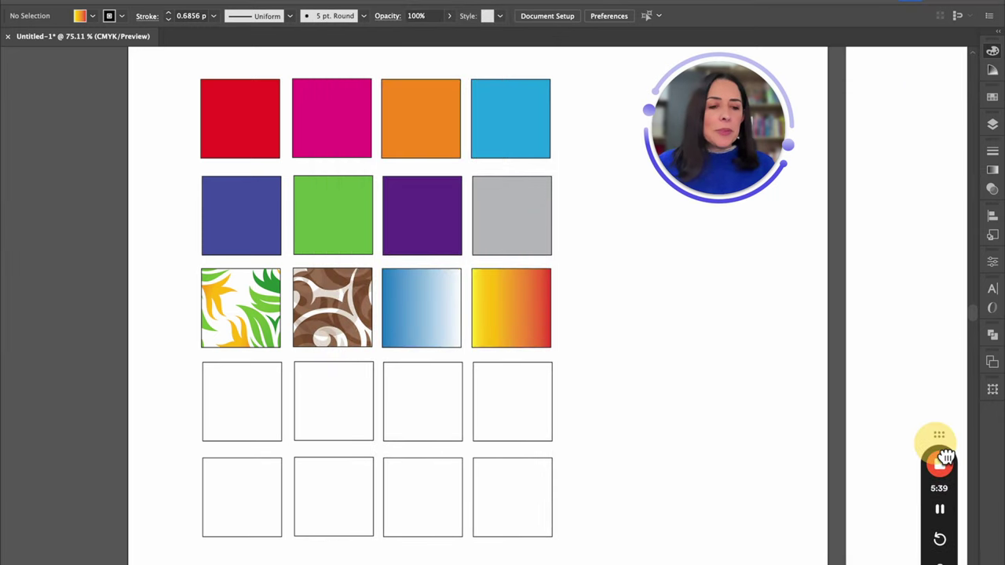
{"action": "left_click", "coordinate": [992, 52]}
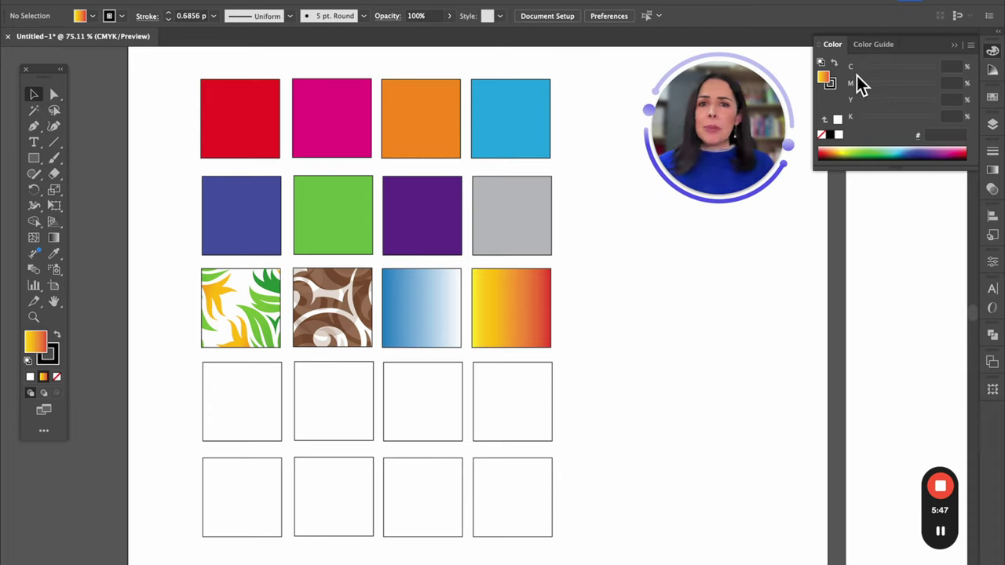
Step: Fill the first square in the fourth row with full cyan and the second with 100% magenta
{"action": "left_click", "coordinate": [259, 369]}
{"action": "left_click_drag", "start_coordinate": [864, 72], "coordinate": [965, 74]}
{"action": "left_click", "coordinate": [333, 370]}
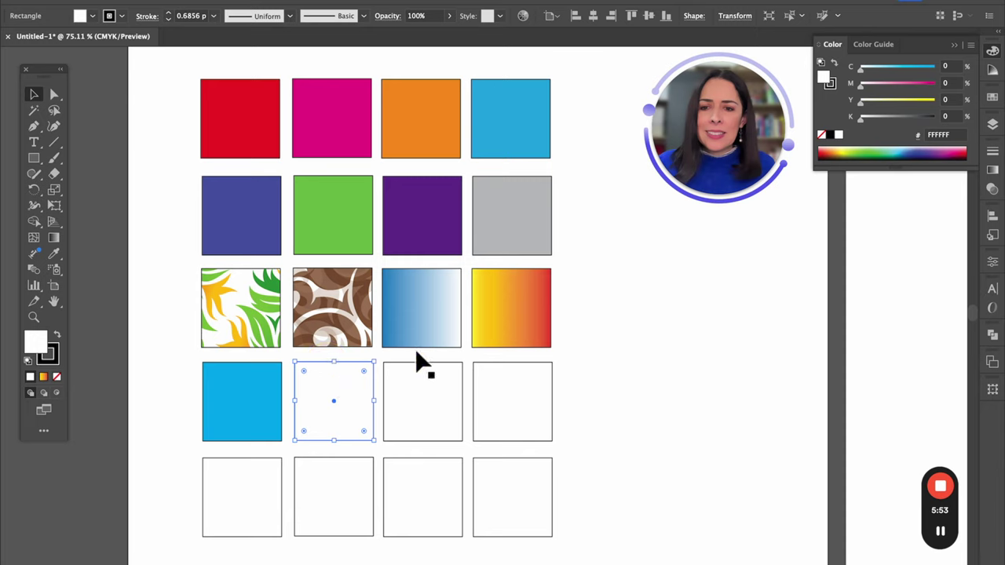
{"action": "left_click_drag", "start_coordinate": [861, 83], "coordinate": [991, 92]}
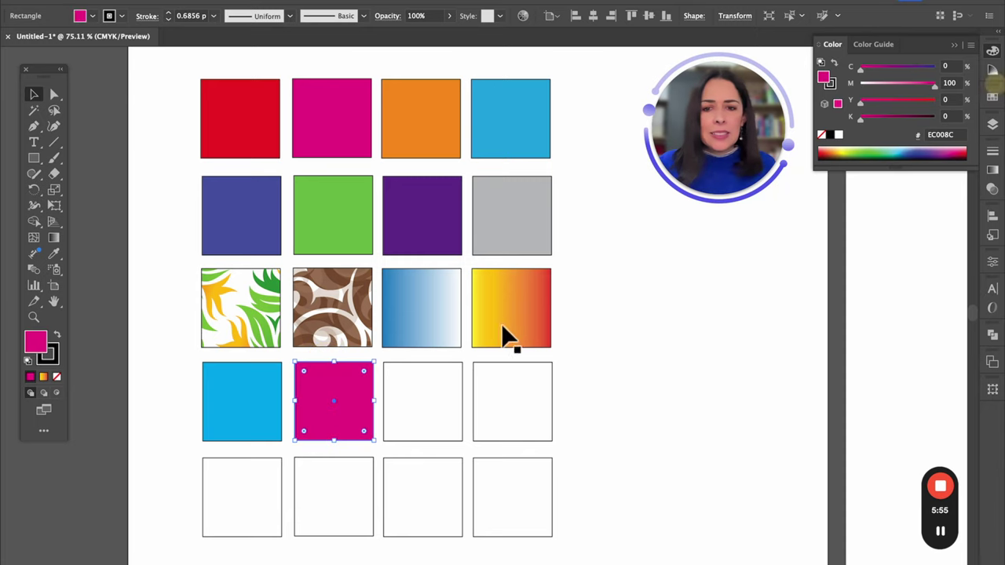
Step: Fill the third square in the fourth row with full yellow and the fourth with 100% black
{"action": "left_click", "coordinate": [432, 367]}
{"action": "left_click_drag", "start_coordinate": [863, 102], "coordinate": [961, 100]}
{"action": "left_click", "coordinate": [520, 369]}
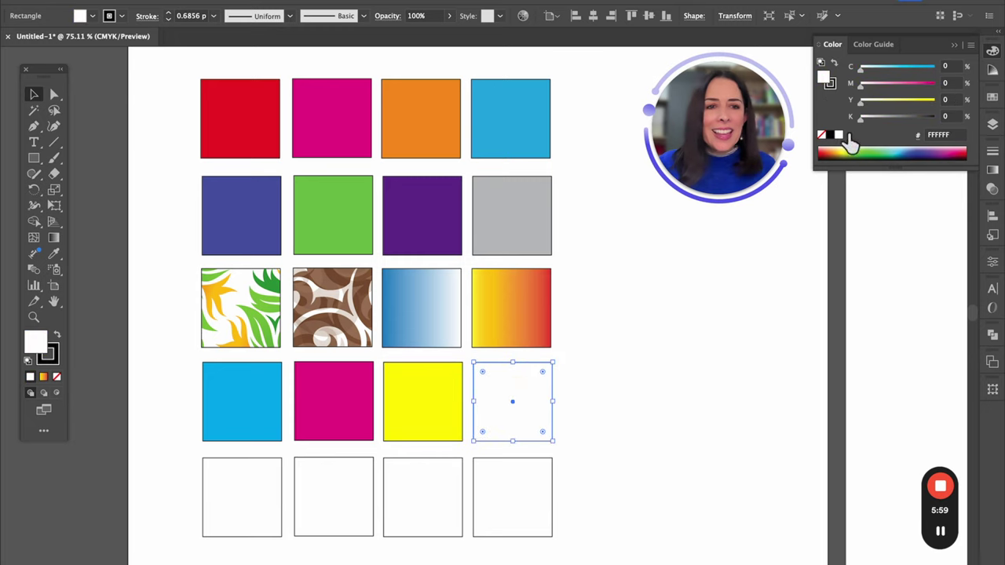
{"action": "left_click_drag", "start_coordinate": [862, 117], "coordinate": [987, 119]}
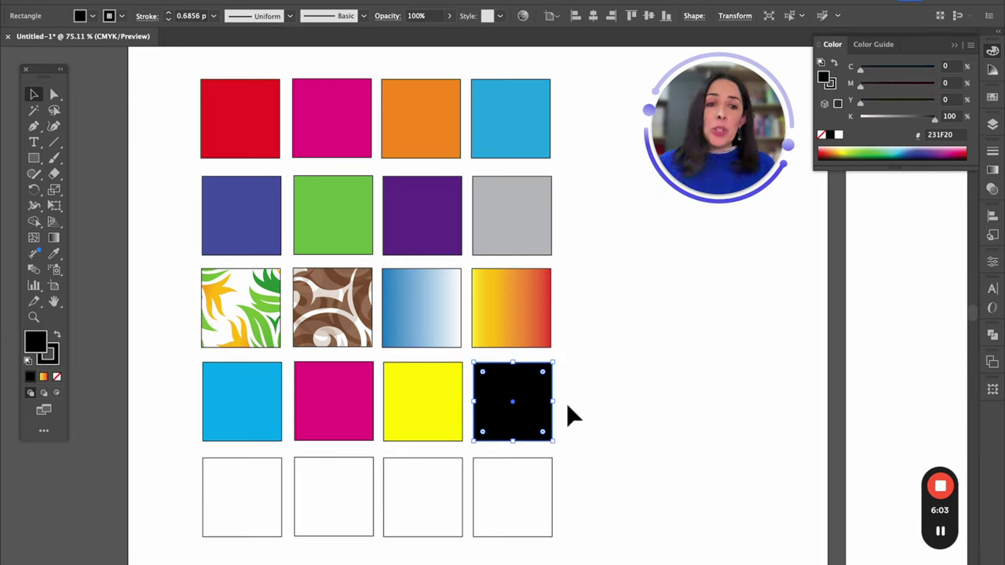
Step: Delete the fourth square in the fifth row
{"action": "left_click", "coordinate": [543, 463]}
{"action": "key", "text": "Delete"}
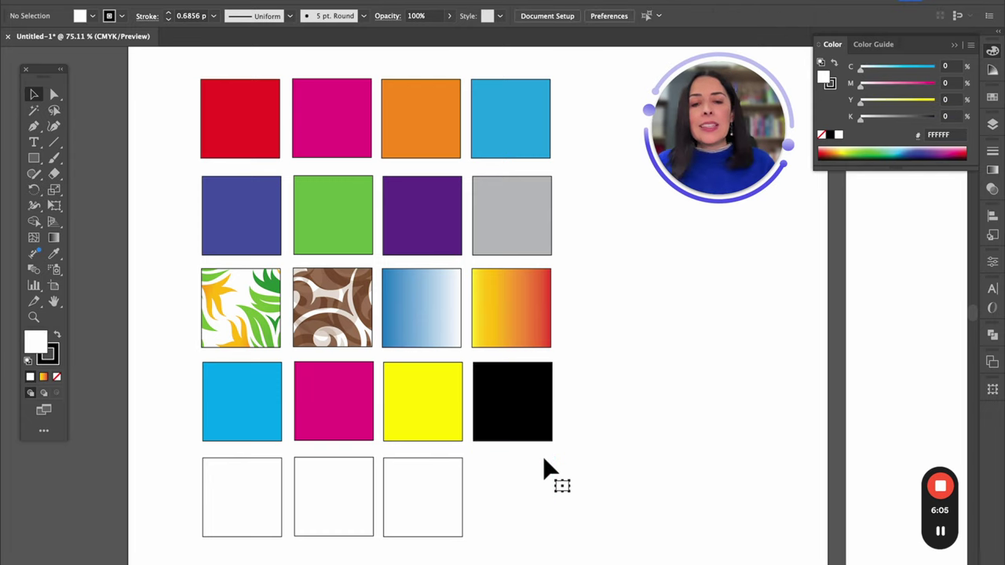
Step: Add the text label "Process color" and place it just to the right of the fourth row's black square
{"action": "left_click", "coordinate": [33, 143]}
{"action": "left_click", "coordinate": [598, 367]}
{"action": "type", "text": "Process color"}
{"action": "left_click", "coordinate": [34, 94]}
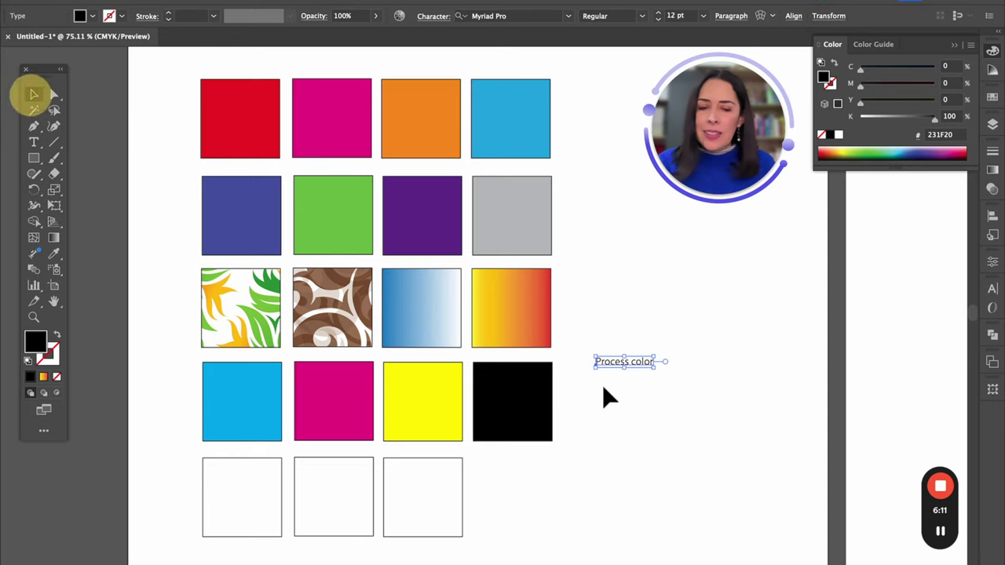
{"action": "left_click_drag", "start_coordinate": [620, 362], "coordinate": [593, 399]}
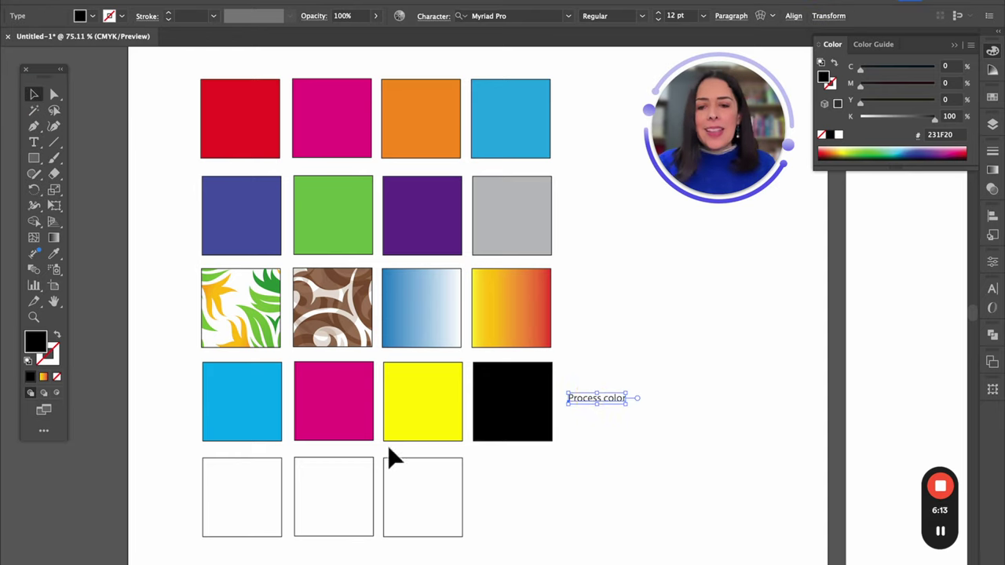
Step: Switch the color mode to RGB and make the first square in the fifth row pure red by removing all green and blue
{"action": "left_click", "coordinate": [270, 468]}
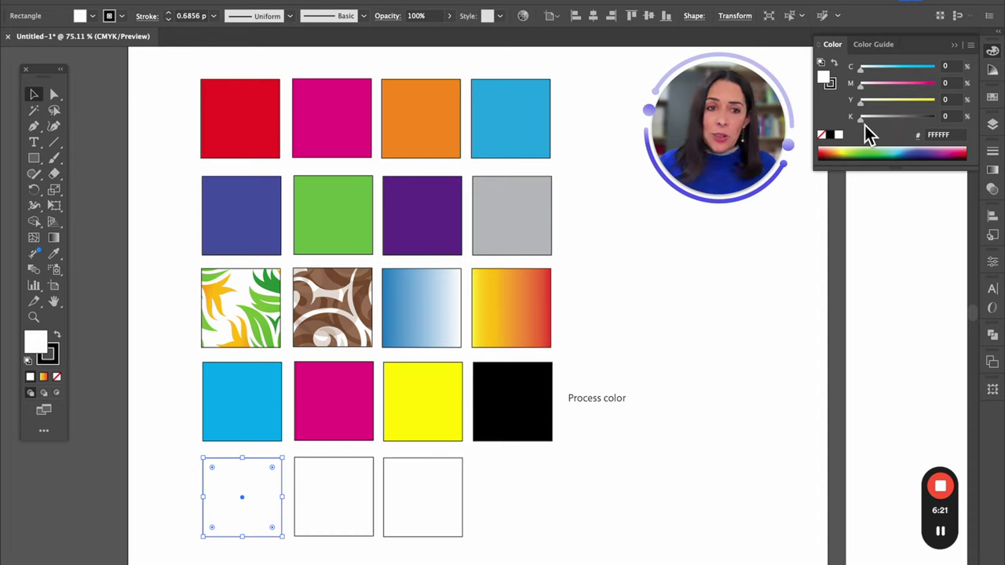
{"action": "left_click", "coordinate": [970, 44]}
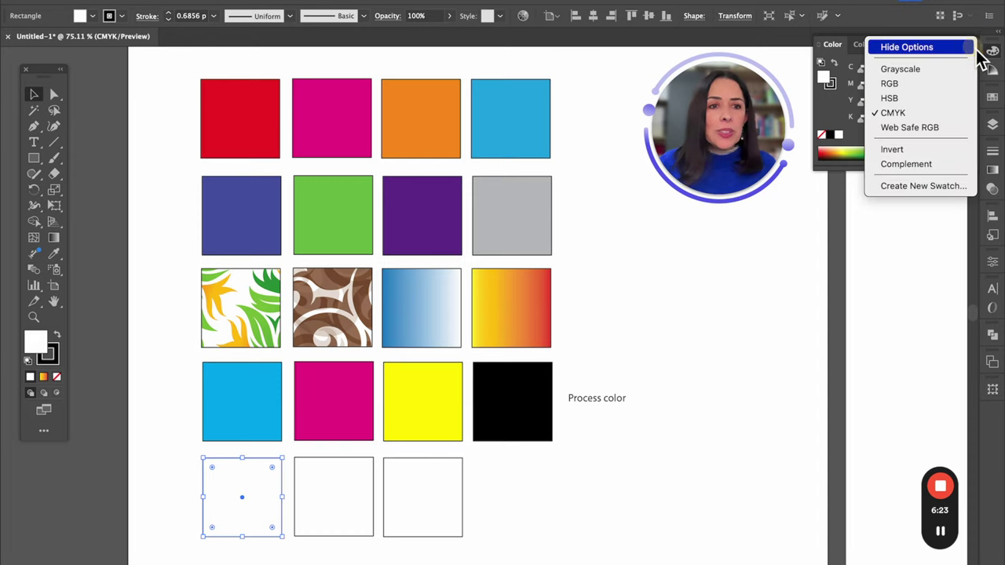
{"action": "left_click", "coordinate": [912, 84]}
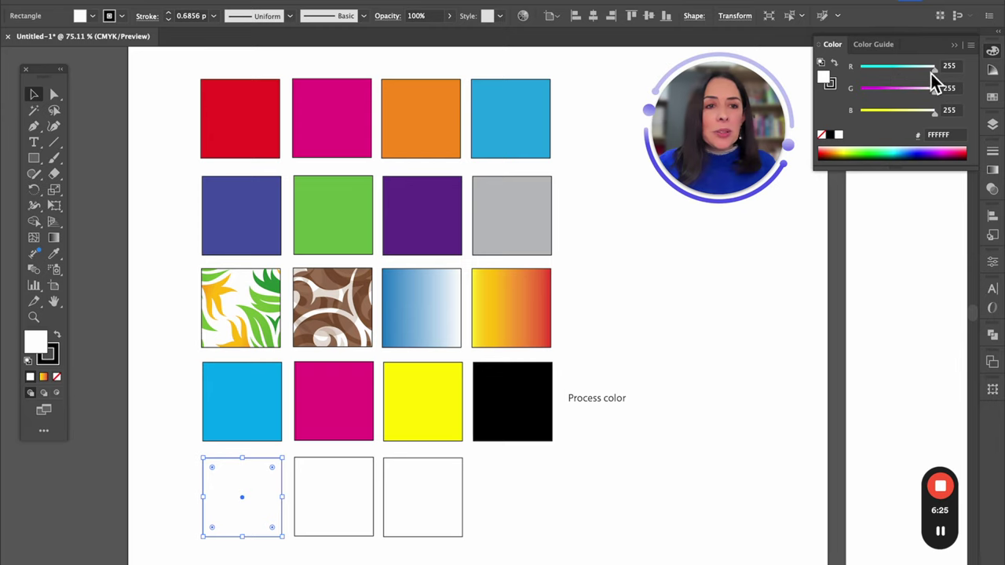
{"action": "left_click_drag", "start_coordinate": [934, 88], "coordinate": [858, 90]}
{"action": "left_click_drag", "start_coordinate": [934, 111], "coordinate": [861, 111]}
Step: Make the second square in the fifth row pure green by reducing red and blue to 0
{"action": "left_click", "coordinate": [316, 463]}
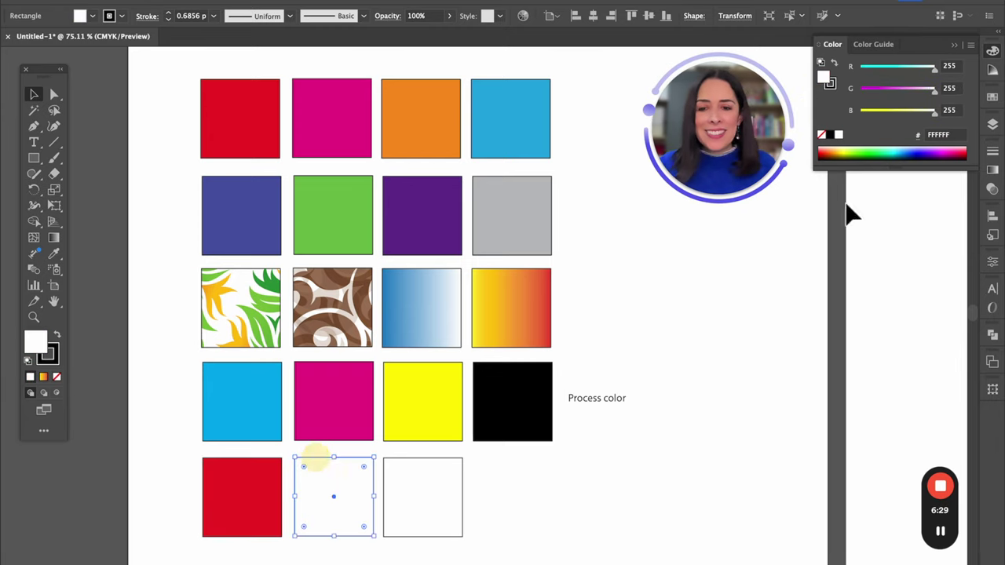
{"action": "left_click_drag", "start_coordinate": [934, 67], "coordinate": [860, 79]}
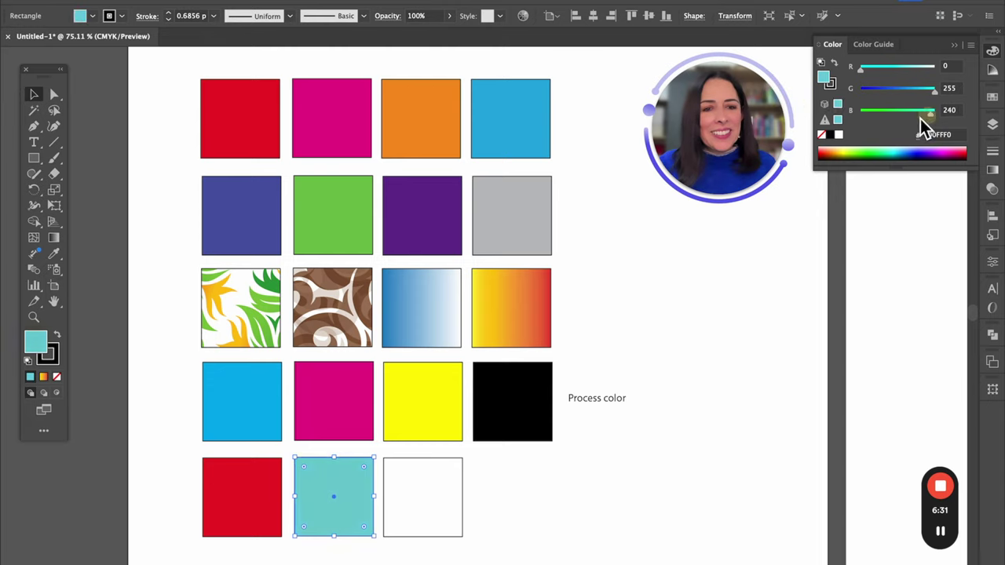
{"action": "left_click_drag", "start_coordinate": [932, 118], "coordinate": [861, 111]}
Step: Make the third square in the fifth row pure blue, 0000FF, by reducing red and green to 0
{"action": "left_click", "coordinate": [436, 473]}
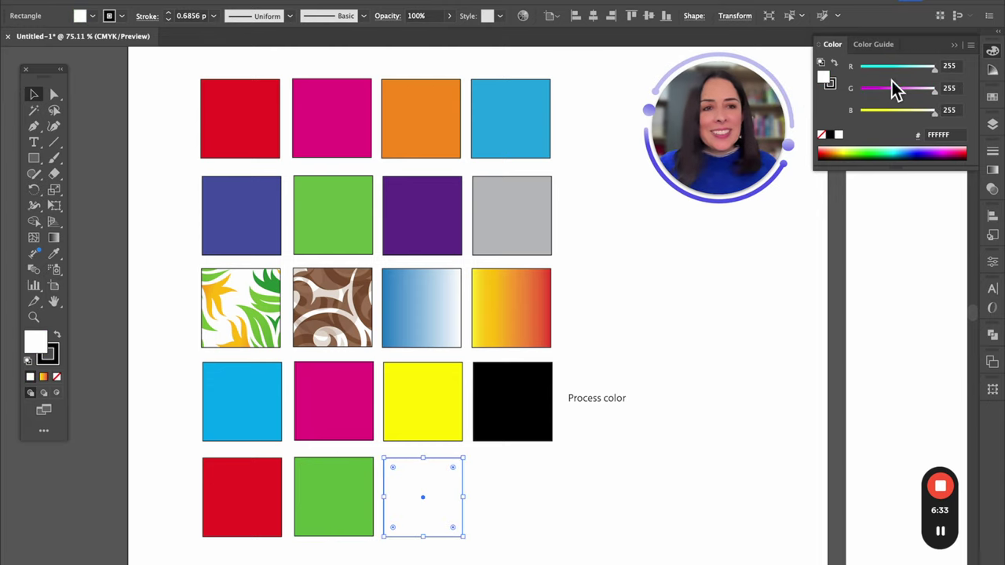
{"action": "left_click_drag", "start_coordinate": [934, 67], "coordinate": [825, 86]}
{"action": "left_click_drag", "start_coordinate": [933, 90], "coordinate": [861, 91]}
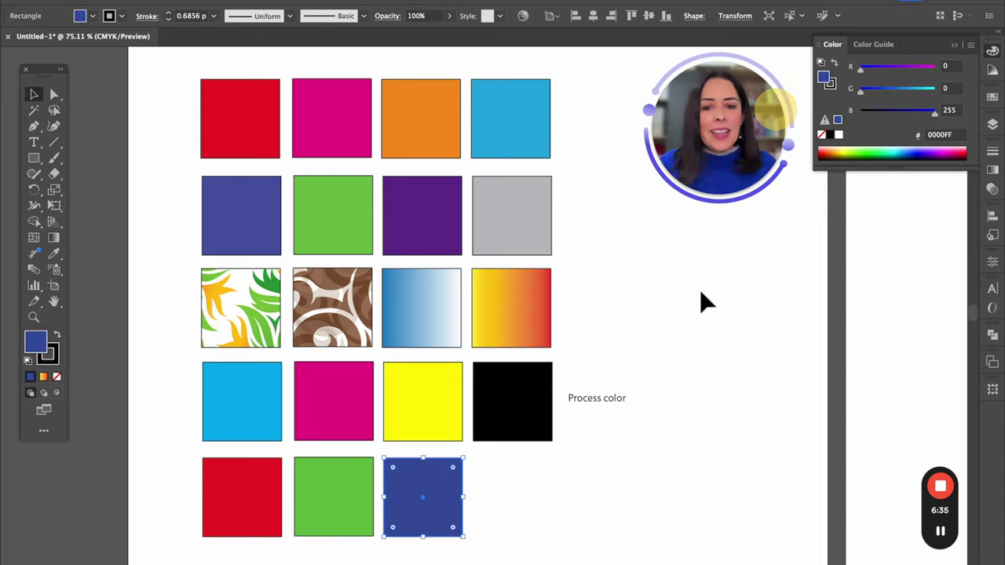
Step: Duplicate the "Process color" label into the empty space at the end of the fifth row
{"action": "left_click", "coordinate": [592, 457]}
{"action": "left_click", "coordinate": [587, 402]}
{"action": "left_click_drag", "start_coordinate": [584, 399], "coordinate": [500, 503]}
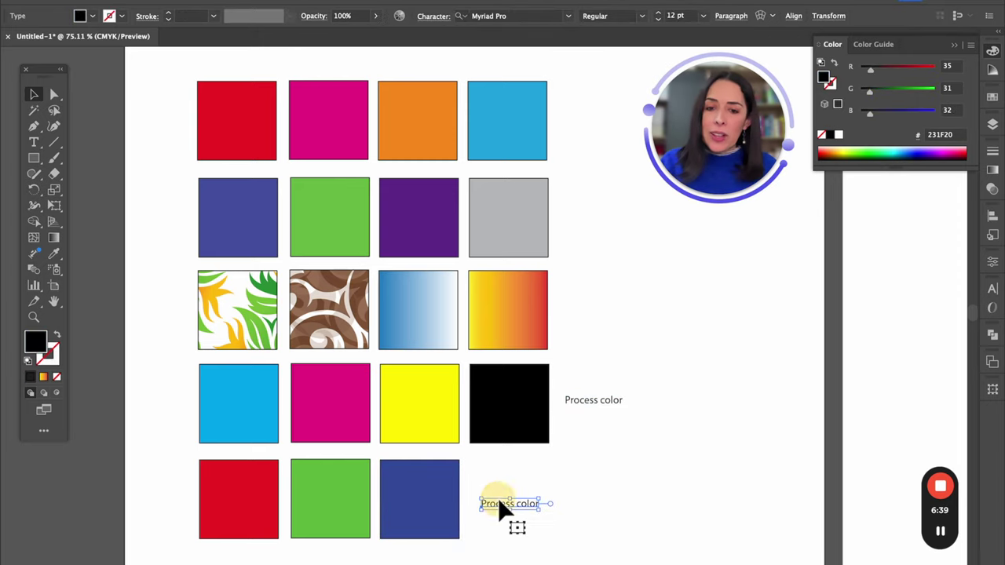
Step: Change the copied label's text to "Web/digital color" and nudge it slightly toward the blue square
{"action": "double_click", "coordinate": [502, 504]}
{"action": "key", "text": "ctrl+a"}
{"action": "type", "text": "Web/digital colo"}
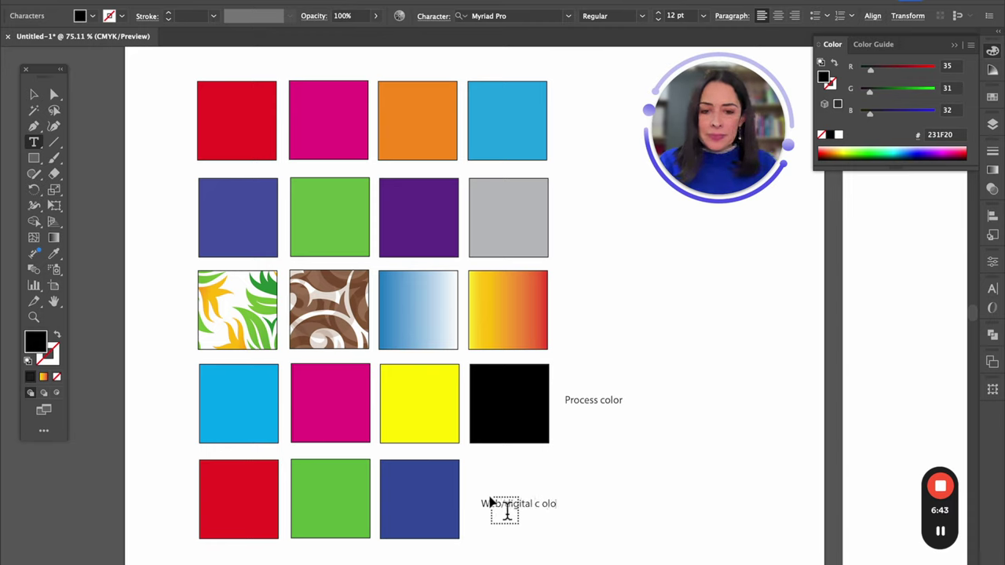
{"action": "type", "text": "r"}
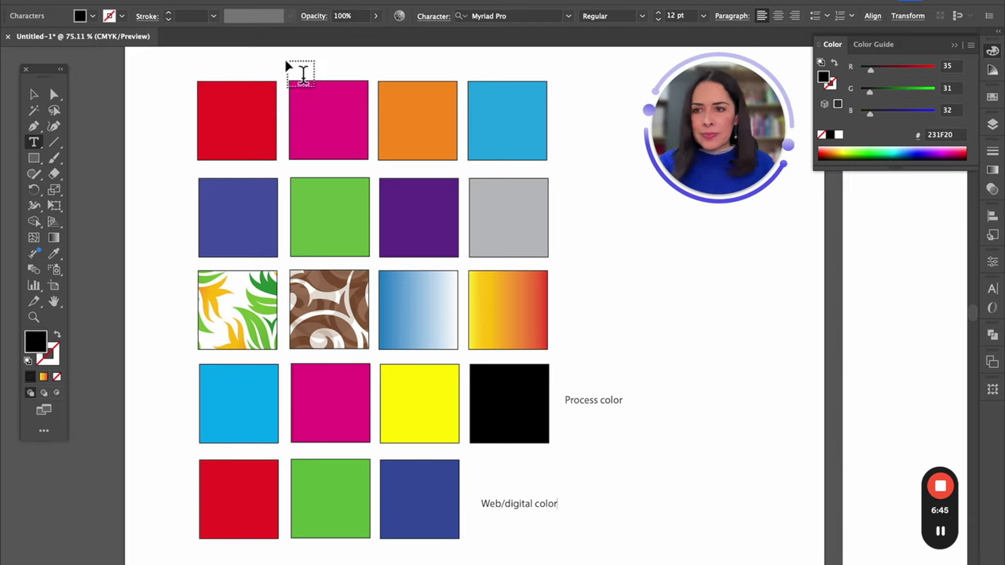
{"action": "left_click", "coordinate": [34, 94]}
{"action": "left_click", "coordinate": [695, 464]}
{"action": "left_click_drag", "start_coordinate": [543, 509], "coordinate": [540, 503]}
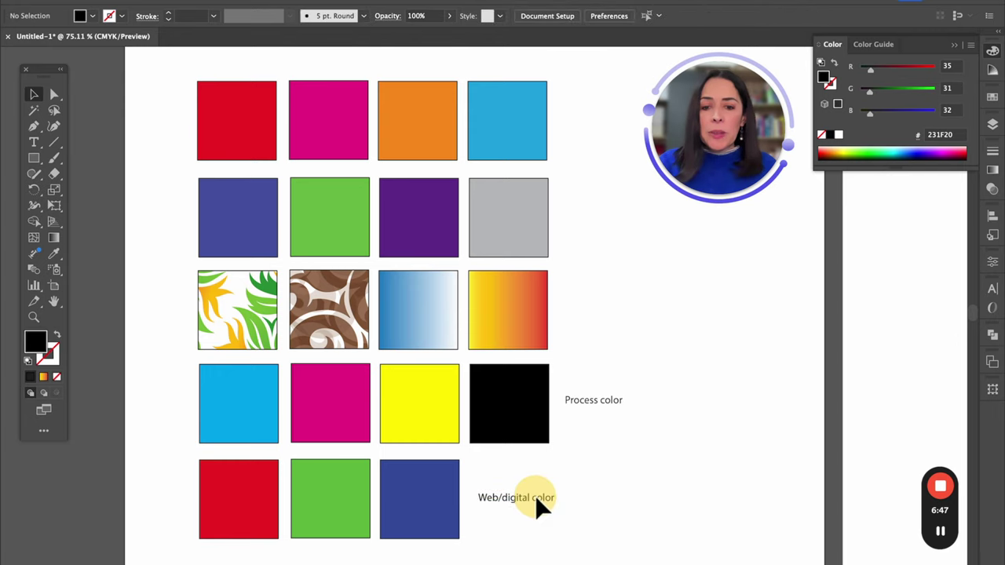
Step: Build black circles on the empty neighbouring artboard, with three in the first row and two in each of the three rows below
{"action": "left_click", "coordinate": [542, 504]}
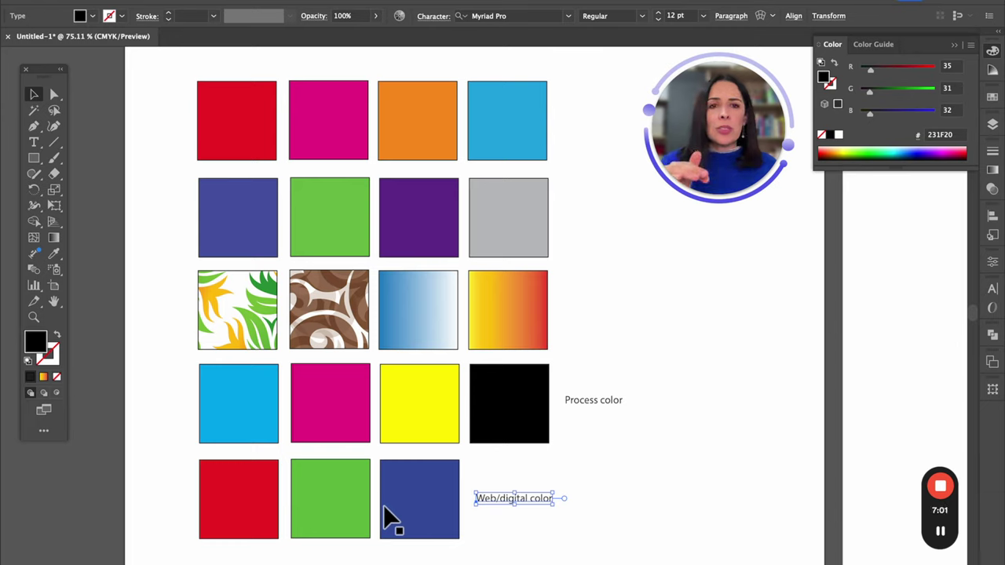
{"action": "key", "text": "space"}
{"action": "left_click_drag", "start_coordinate": [725, 431], "coordinate": [110, 298]}
{"action": "left_click_drag", "start_coordinate": [40, 160], "coordinate": [102, 190]}
{"action": "left_click_drag", "start_coordinate": [252, 147], "coordinate": [452, 182]}
{"action": "left_click", "coordinate": [34, 95]}
{"action": "left_click", "coordinate": [337, 184]}
{"action": "left_click_drag", "start_coordinate": [170, 120], "coordinate": [379, 275]}
{"action": "left_click_drag", "start_coordinate": [341, 170], "coordinate": [348, 449]}
{"action": "left_click", "coordinate": [479, 381]}
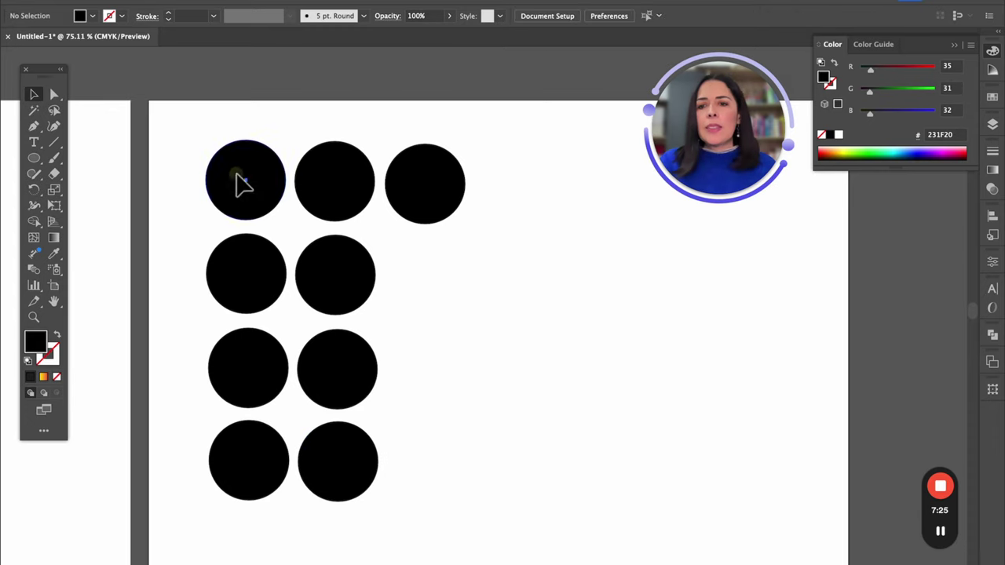
Step: Recolor the first row's first circle red with R 255 and its second circle green with R 0 and G 255
{"action": "left_click", "coordinate": [236, 180]}
{"action": "left_click_drag", "start_coordinate": [871, 68], "coordinate": [998, 68]}
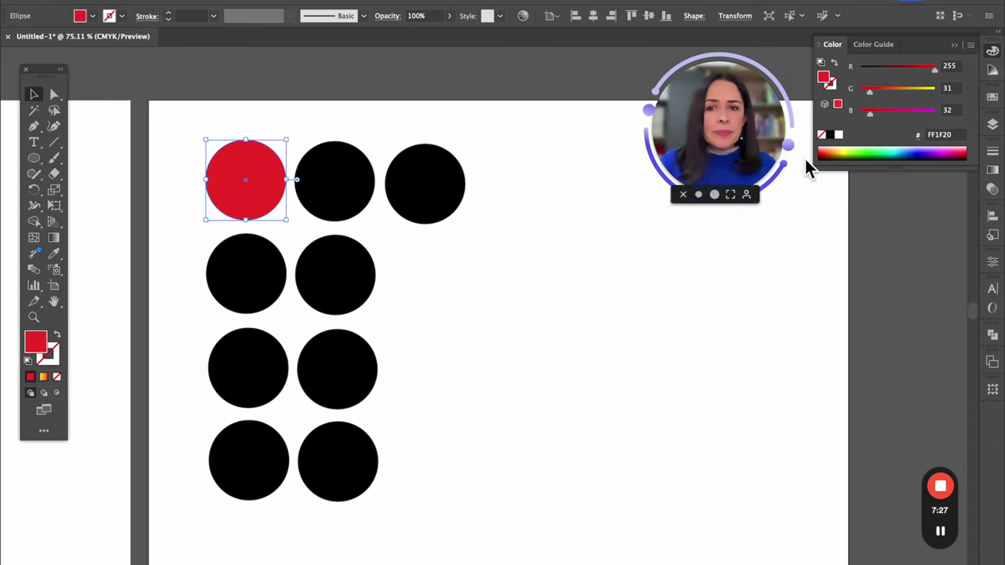
{"action": "left_click", "coordinate": [345, 168]}
{"action": "left_click_drag", "start_coordinate": [873, 71], "coordinate": [990, 96]}
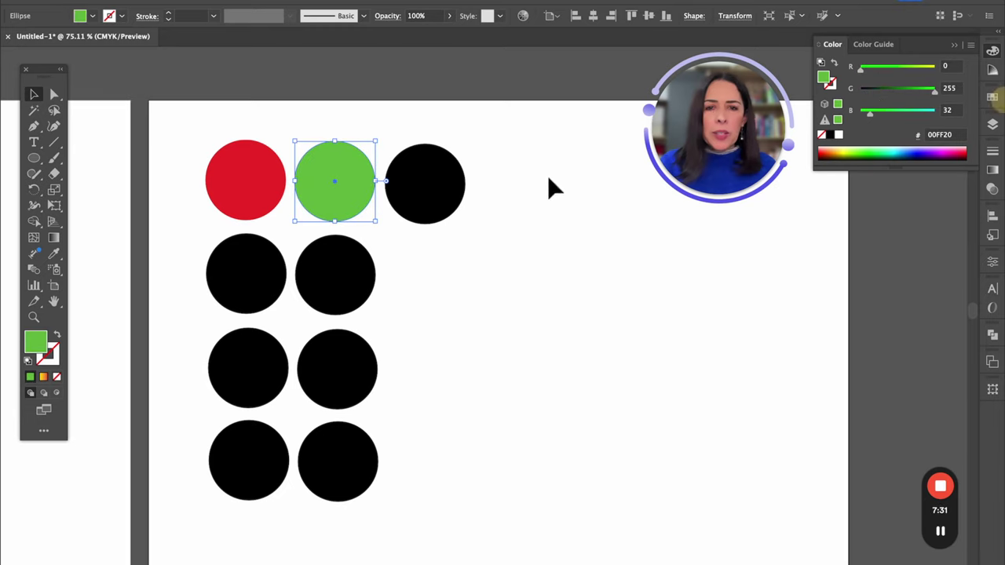
Step: Make the third circle in the first row pure blue, 0000FF, by raising blue to 255 and reducing red and green to 0
{"action": "left_click", "coordinate": [444, 188]}
{"action": "left_click_drag", "start_coordinate": [868, 113], "coordinate": [990, 116]}
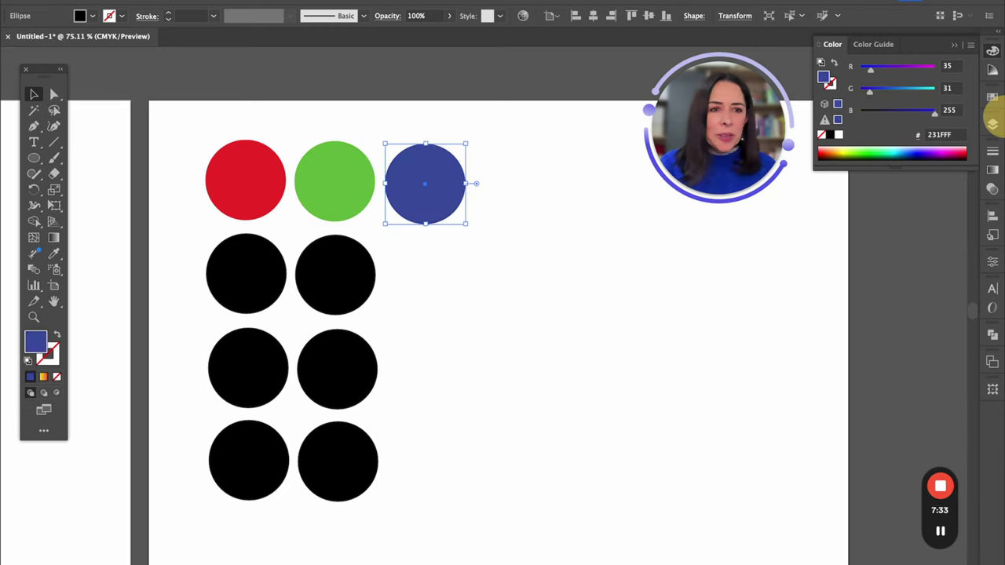
{"action": "left_click_drag", "start_coordinate": [869, 91], "coordinate": [835, 71]}
{"action": "left_click", "coordinate": [646, 215]}
{"action": "left_click", "coordinate": [419, 173]}
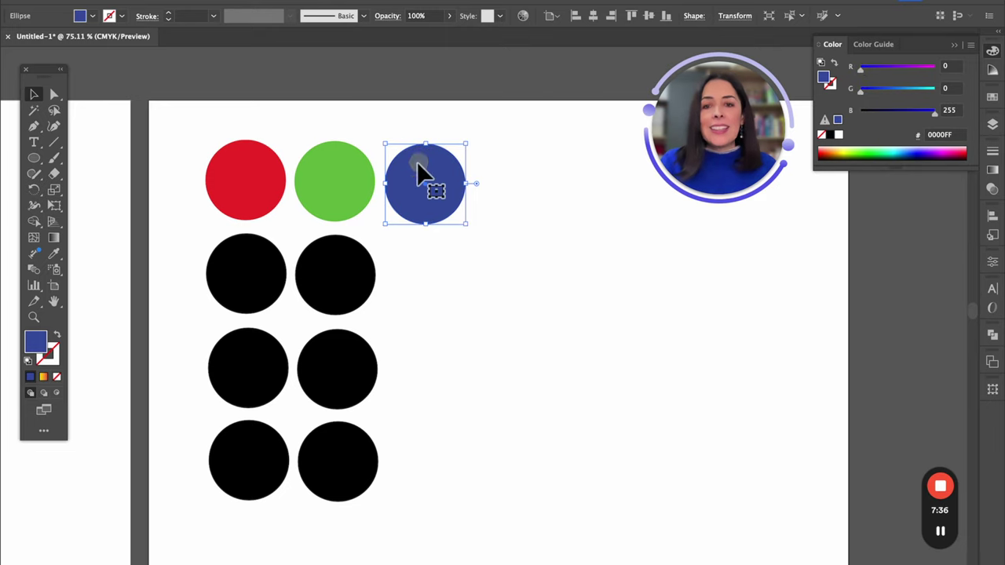
Step: Add a "White" text label beside the blue circle in the first row and move it closer to the circle
{"action": "left_click", "coordinate": [37, 151]}
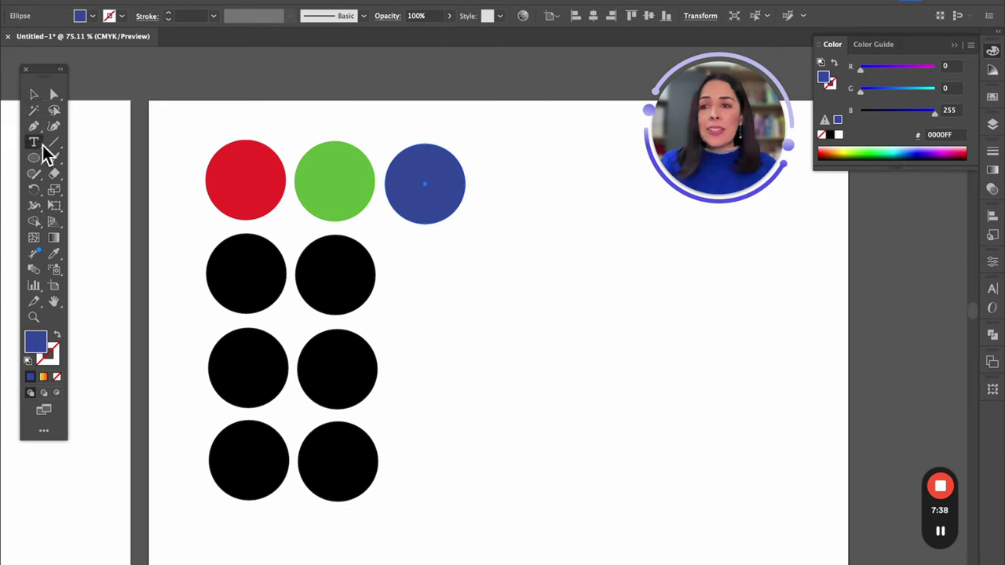
{"action": "left_click", "coordinate": [529, 186]}
{"action": "type", "text": "White"}
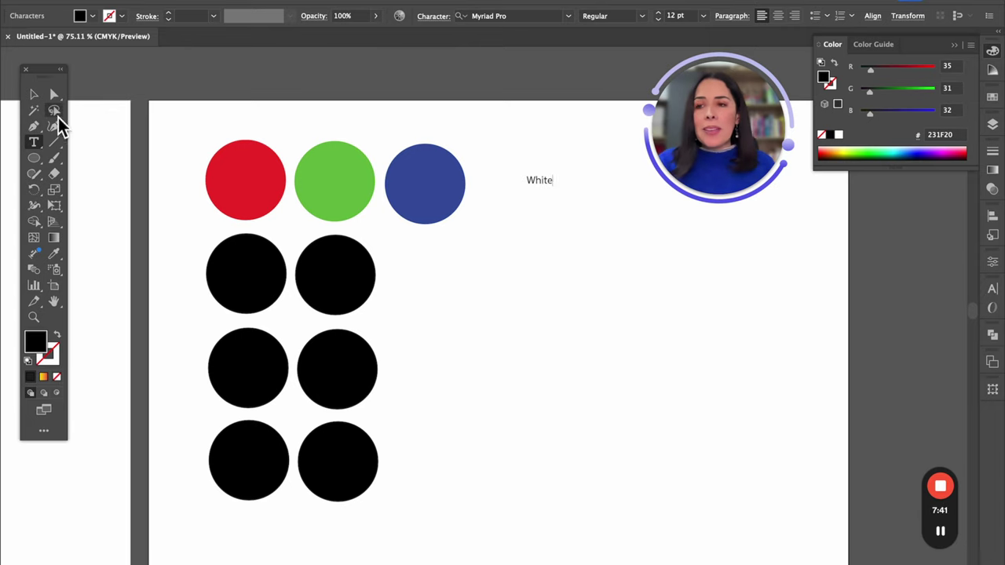
{"action": "left_click", "coordinate": [34, 96]}
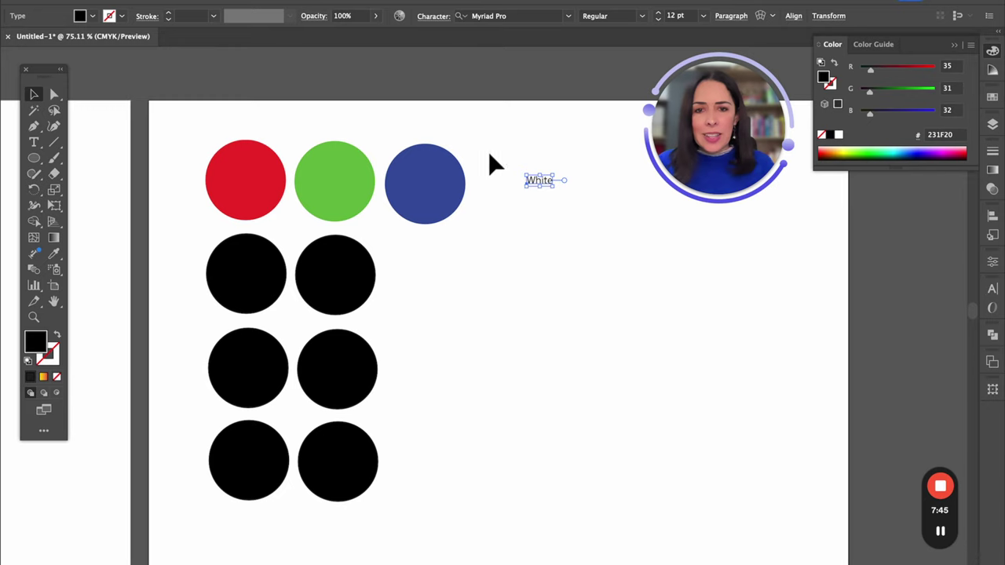
{"action": "left_click_drag", "start_coordinate": [552, 193], "coordinate": [538, 188]}
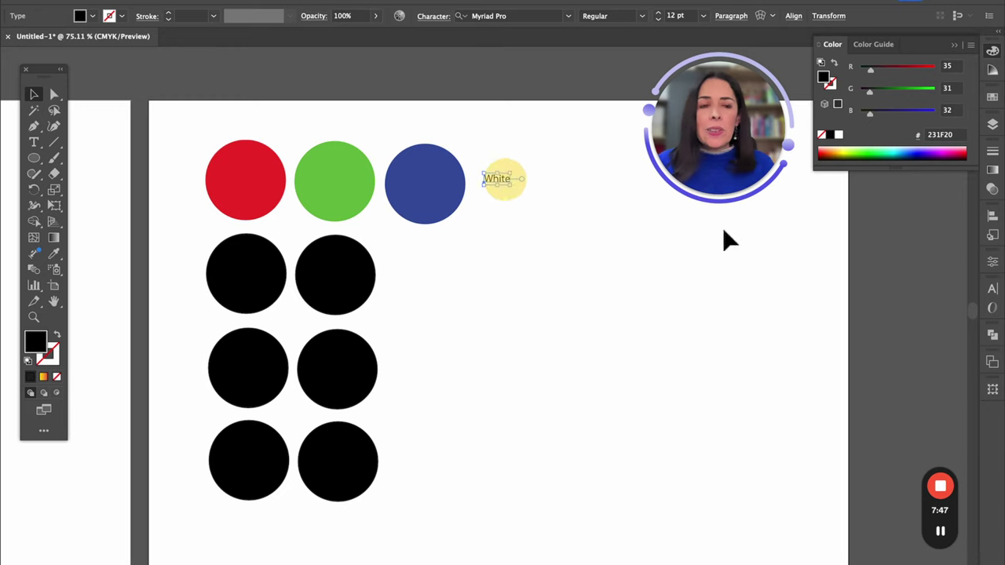
Step: Try setting the "White" label's fill to FF0000 by reducing green and blue to 0 and raising red to 255
{"action": "left_click_drag", "start_coordinate": [866, 69], "coordinate": [838, 74]}
{"action": "left_click_drag", "start_coordinate": [870, 115], "coordinate": [853, 105]}
{"action": "left_click_drag", "start_coordinate": [862, 71], "coordinate": [993, 72]}
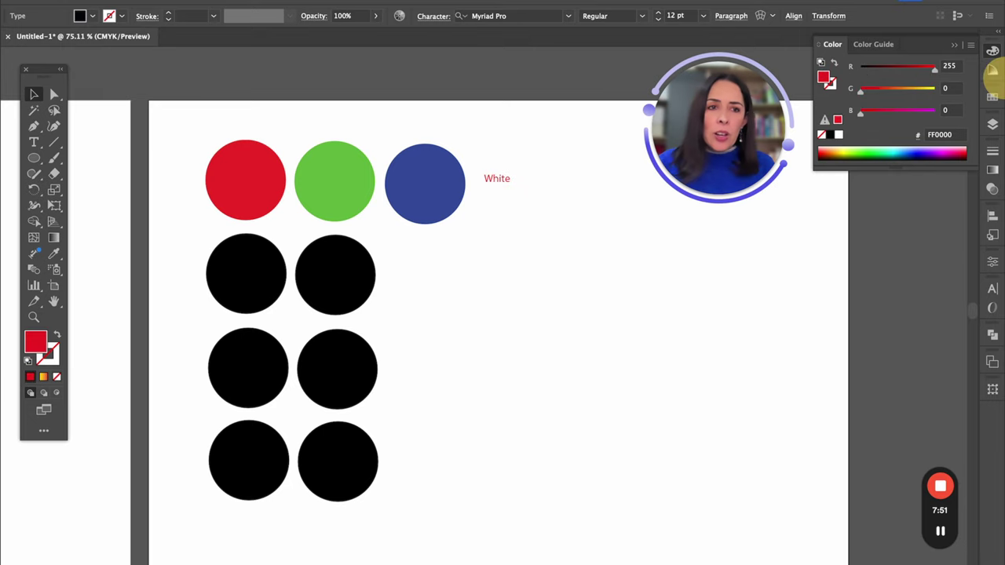
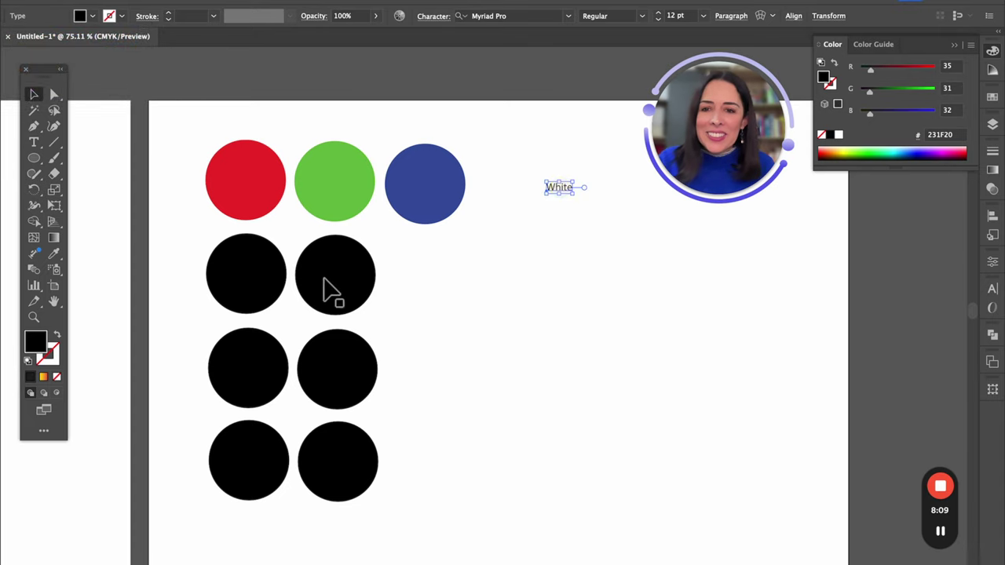
Step: Give the fourth circle in the first row a white fill and a black 1 pt outline
{"action": "left_click", "coordinate": [92, 16]}
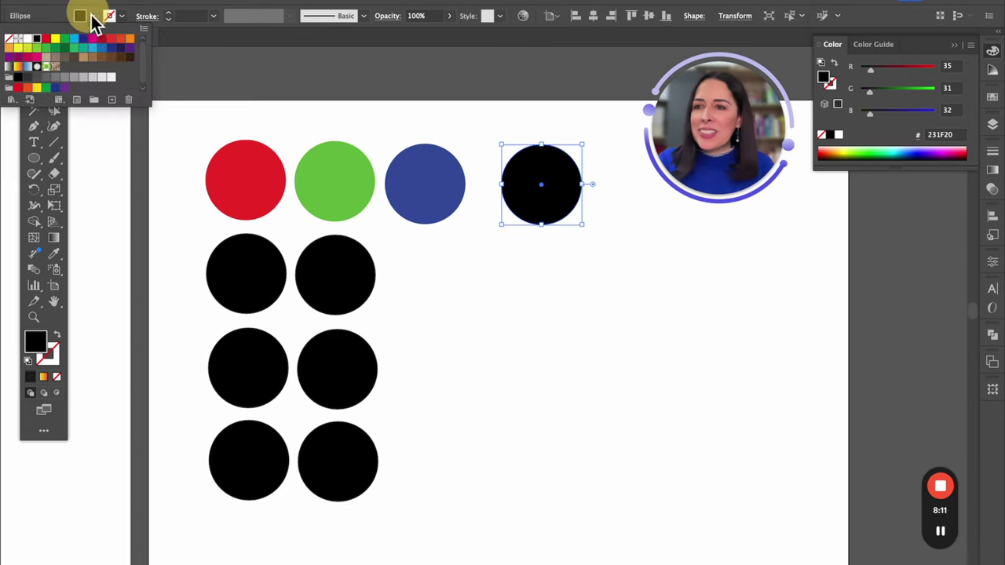
{"action": "left_click", "coordinate": [28, 38]}
{"action": "left_click", "coordinate": [122, 18]}
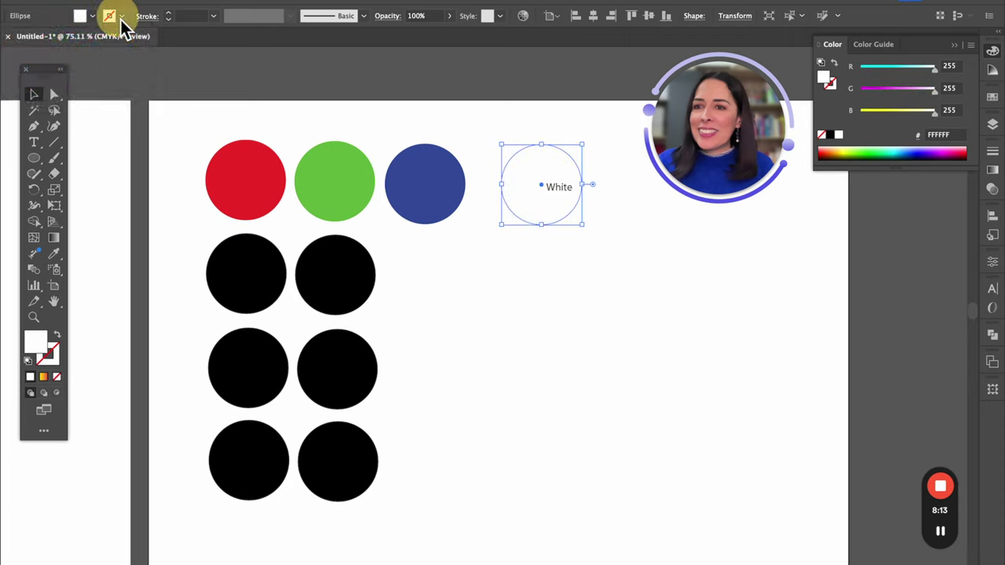
{"action": "left_click", "coordinate": [37, 40]}
{"action": "left_click", "coordinate": [565, 334]}
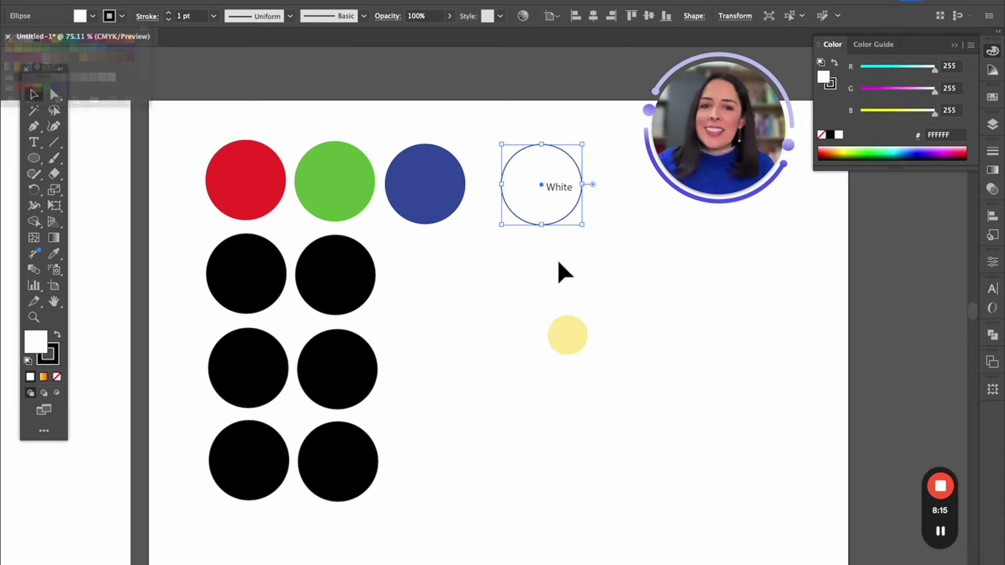
Step: Center the "White" label inside the outlined circle and copy that circle to the end of each of the three rows below
{"action": "left_click", "coordinate": [539, 183]}
{"action": "left_click", "coordinate": [524, 331]}
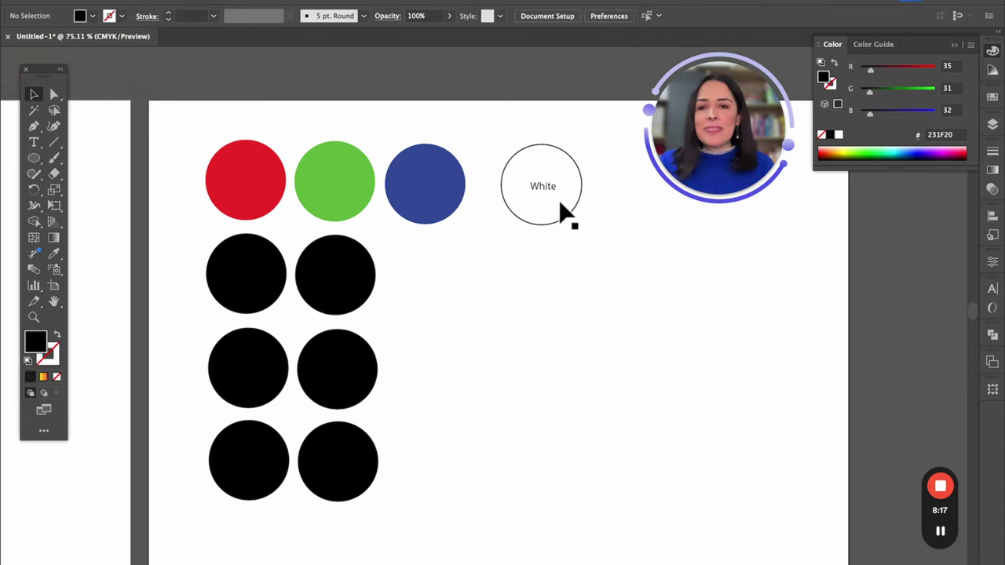
{"action": "left_click_drag", "start_coordinate": [529, 153], "coordinate": [441, 426]}
Step: Make the second row's first circle pure red, FF0000, and its second circle green by raising green to 255
{"action": "left_click", "coordinate": [261, 264]}
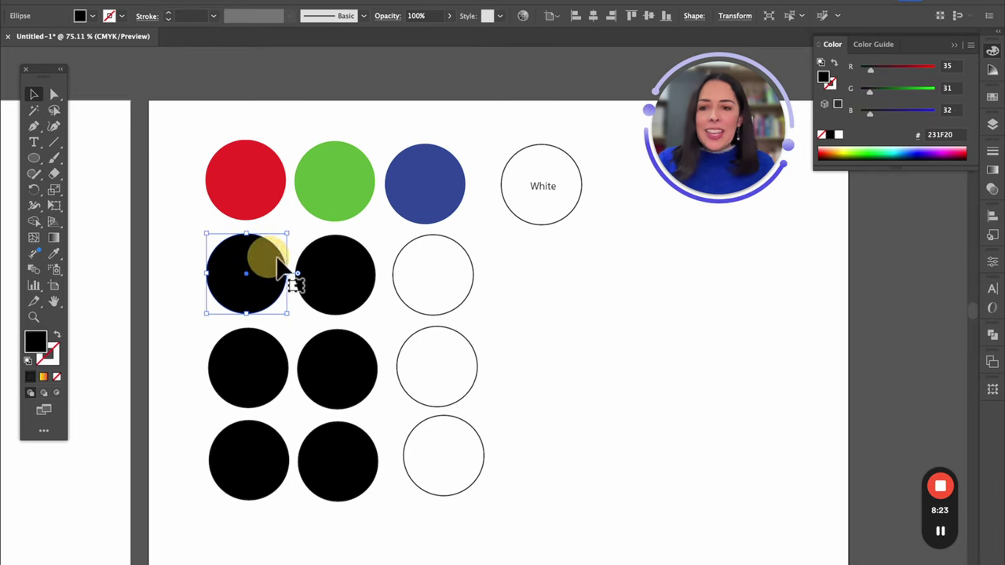
{"action": "left_click_drag", "start_coordinate": [871, 69], "coordinate": [935, 69]}
{"action": "left_click_drag", "start_coordinate": [869, 112], "coordinate": [987, 99]}
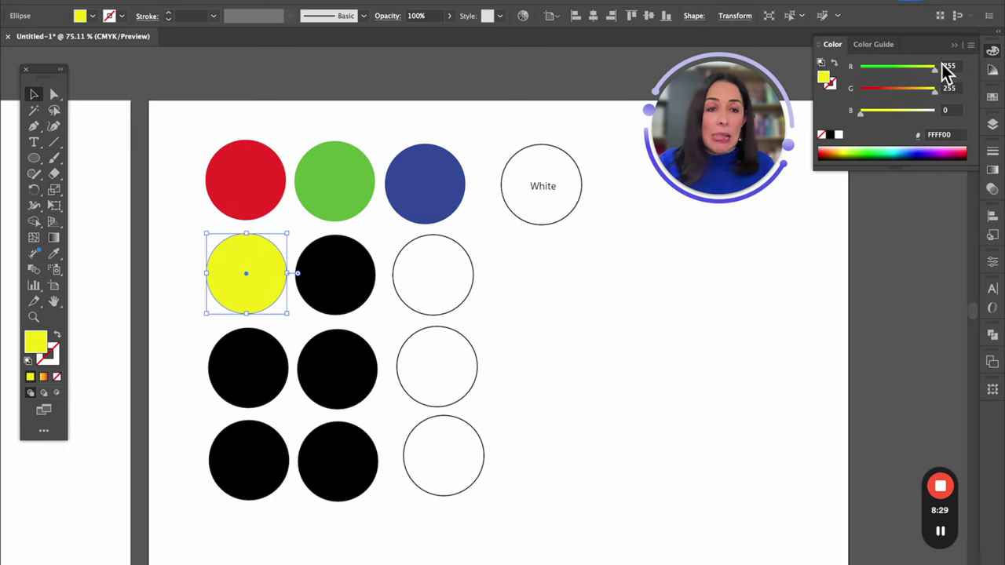
{"action": "left_click_drag", "start_coordinate": [935, 88], "coordinate": [789, 108]}
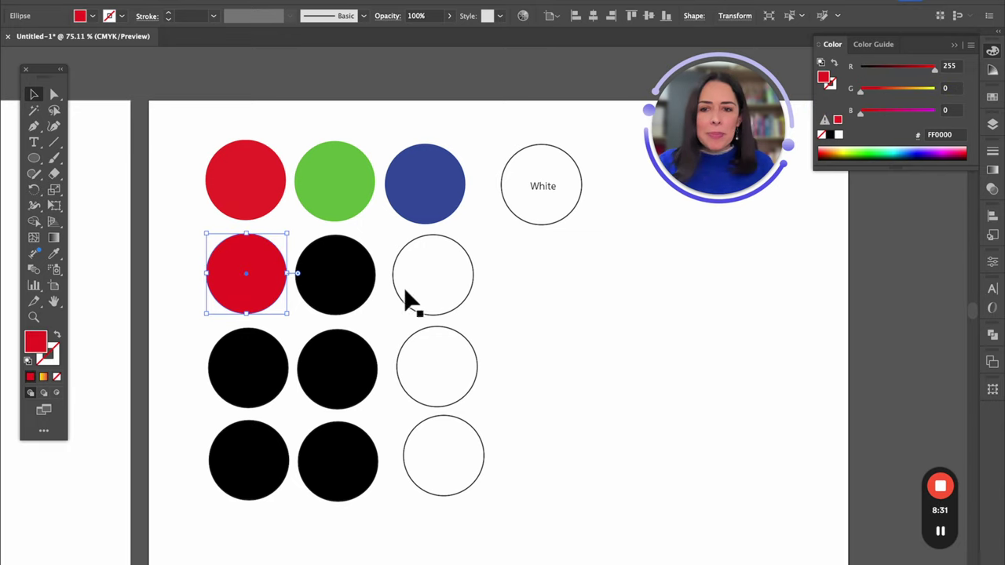
{"action": "left_click", "coordinate": [354, 269]}
{"action": "left_click_drag", "start_coordinate": [871, 92], "coordinate": [900, 76]}
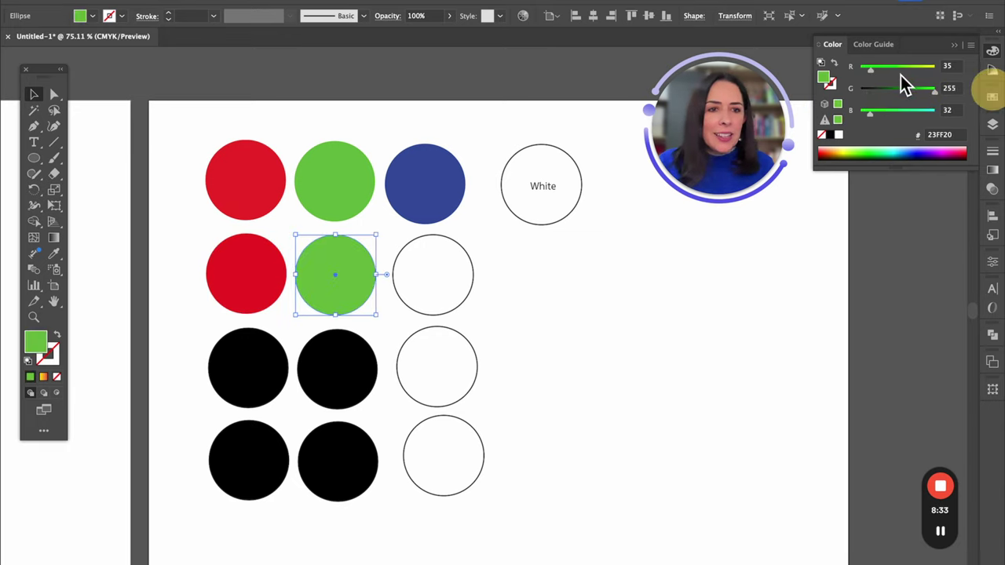
Step: Turn the white circle in the second row yellow, FFFF00, by reducing blue to 0
{"action": "left_click", "coordinate": [433, 249]}
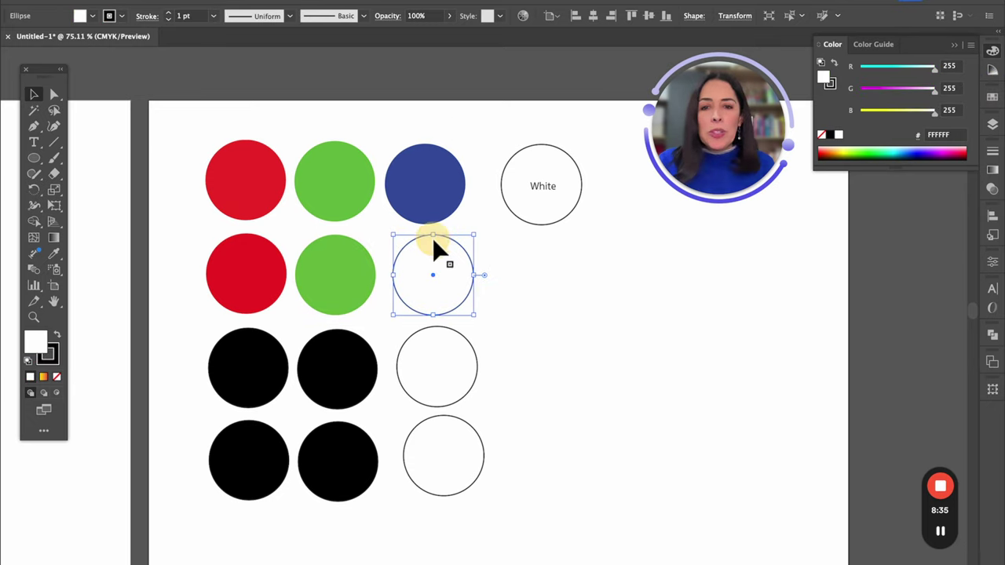
{"action": "left_click_drag", "start_coordinate": [939, 119], "coordinate": [810, 114]}
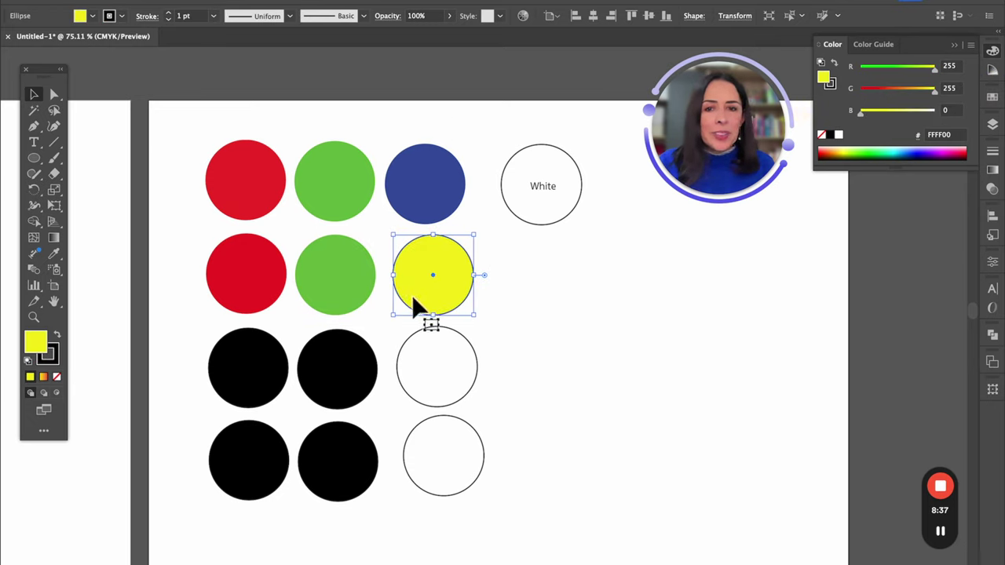
{"action": "left_click", "coordinate": [514, 263]}
{"action": "left_click", "coordinate": [541, 187]}
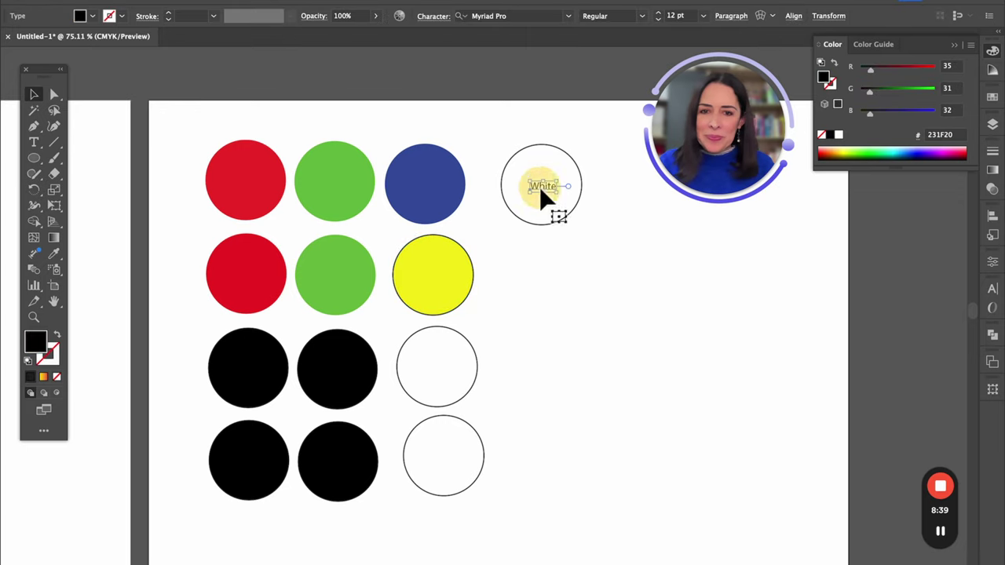
{"action": "left_click_drag", "start_coordinate": [552, 196], "coordinate": [518, 289]}
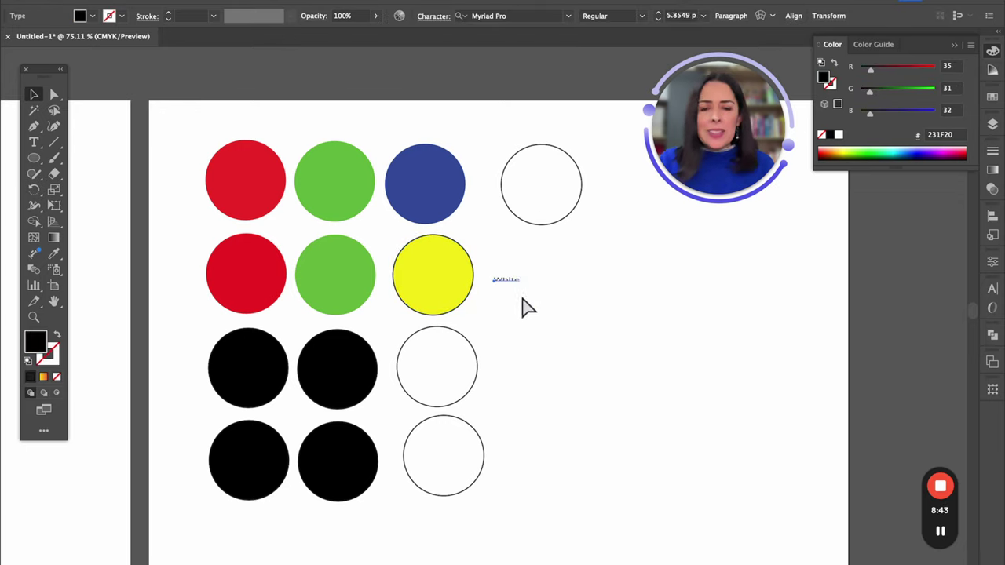
{"action": "key", "text": "super+a"}
{"action": "left_click", "coordinate": [539, 303]}
{"action": "left_click", "coordinate": [512, 281]}
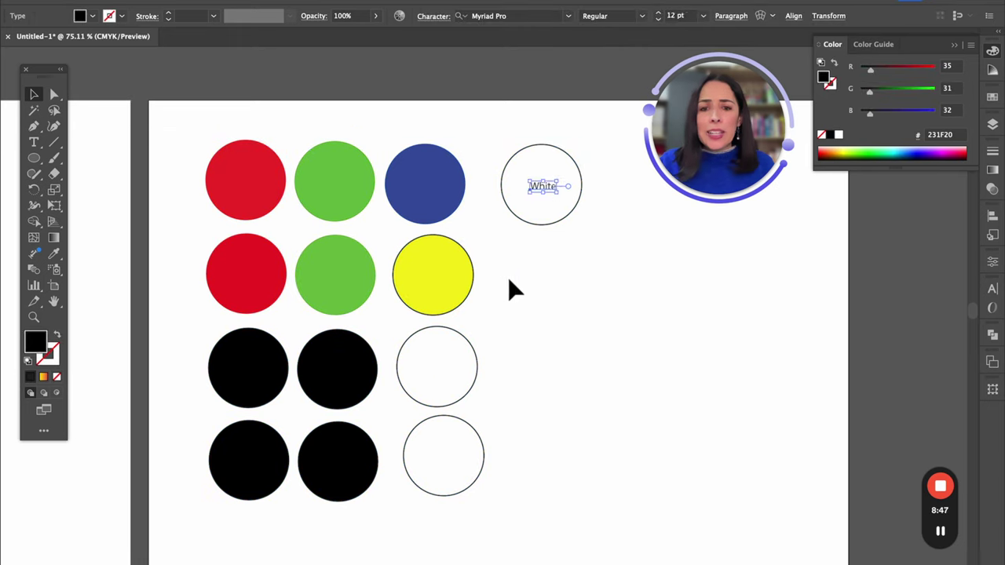
Step: Duplicate the "White" label beside the yellow circle and change the copy's text to "Yellow"
{"action": "left_click_drag", "start_coordinate": [540, 196], "coordinate": [511, 279]}
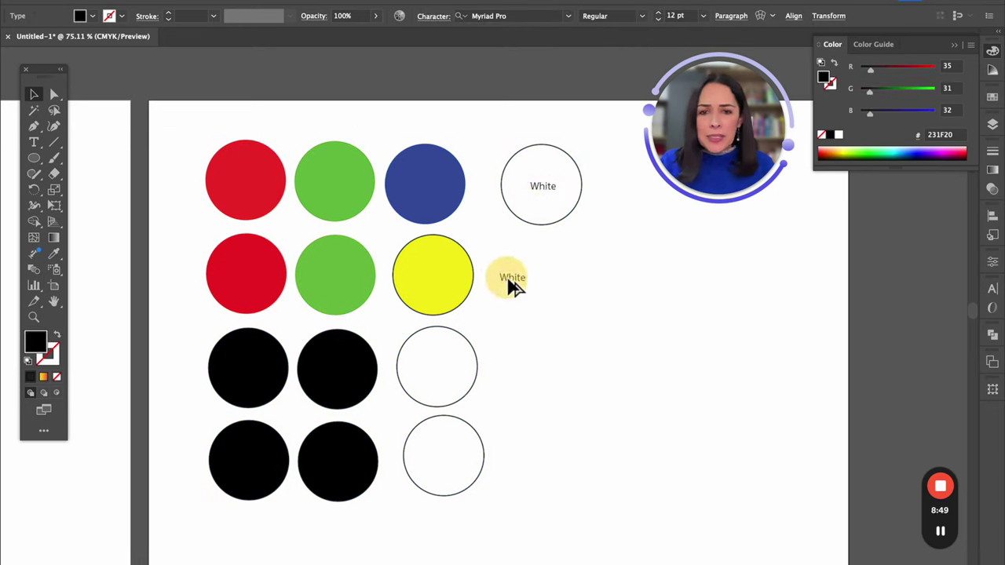
{"action": "double_click", "coordinate": [512, 277]}
{"action": "type", "text": "Yellow"}
{"action": "left_click", "coordinate": [34, 95]}
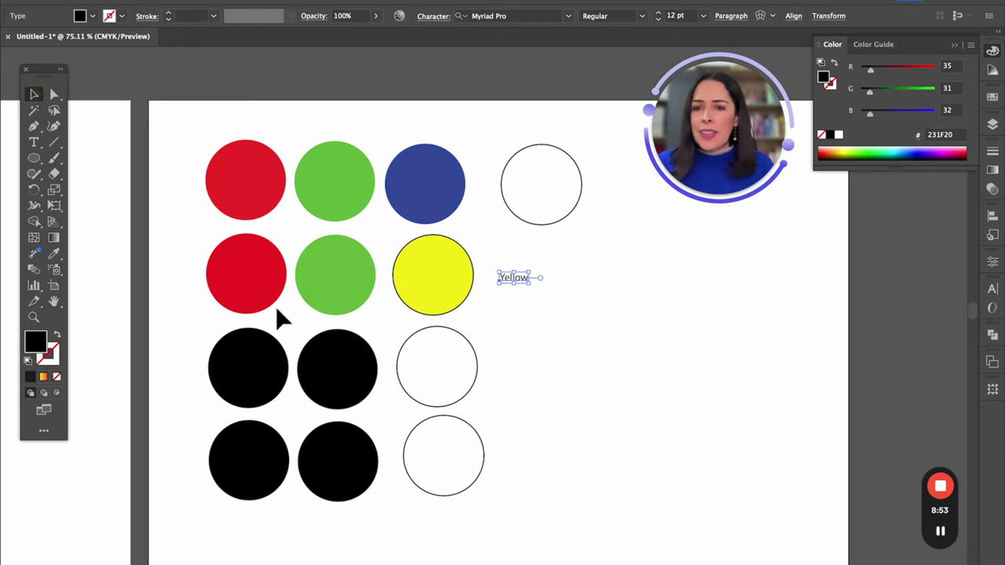
Step: Make the third row's first circle red and its second circle blue by raising the matching RGB value to 255
{"action": "left_click", "coordinate": [202, 312]}
{"action": "left_click", "coordinate": [252, 359]}
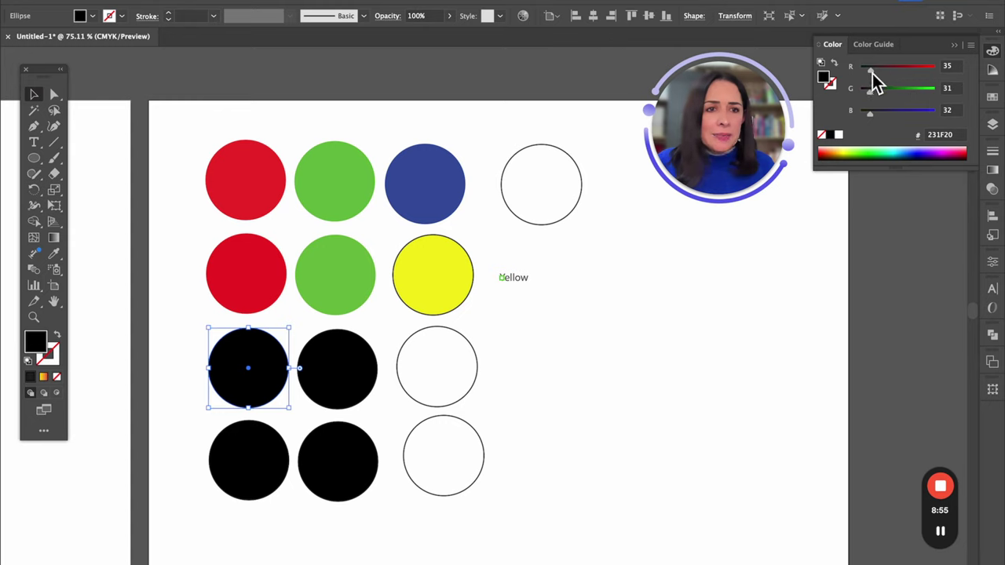
{"action": "left_click_drag", "start_coordinate": [872, 74], "coordinate": [978, 82]}
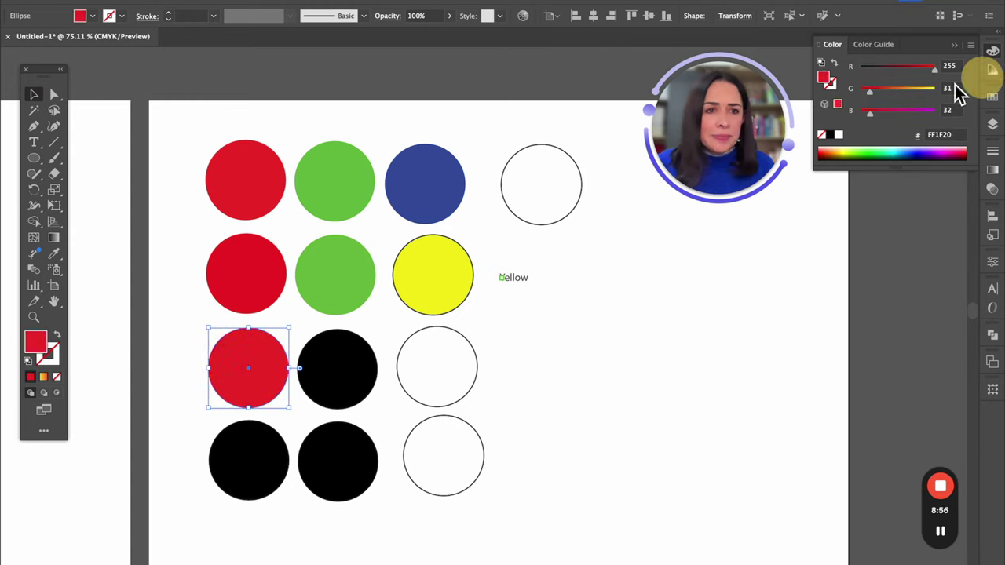
{"action": "left_click", "coordinate": [370, 366]}
{"action": "left_click_drag", "start_coordinate": [878, 110], "coordinate": [962, 112]}
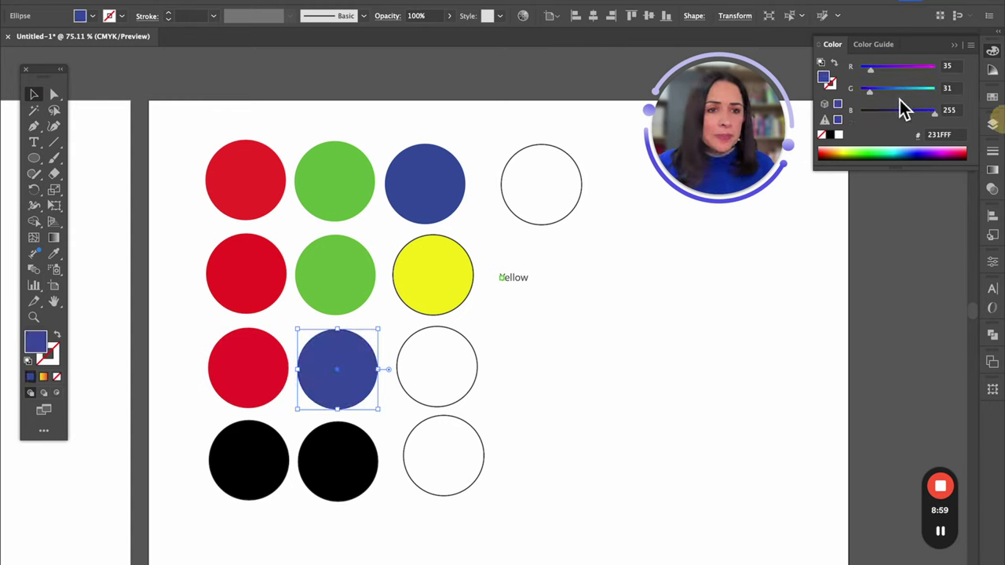
Step: Turn the white circle in the third row magenta, FF00FF, by reducing green to 0
{"action": "left_click", "coordinate": [462, 341]}
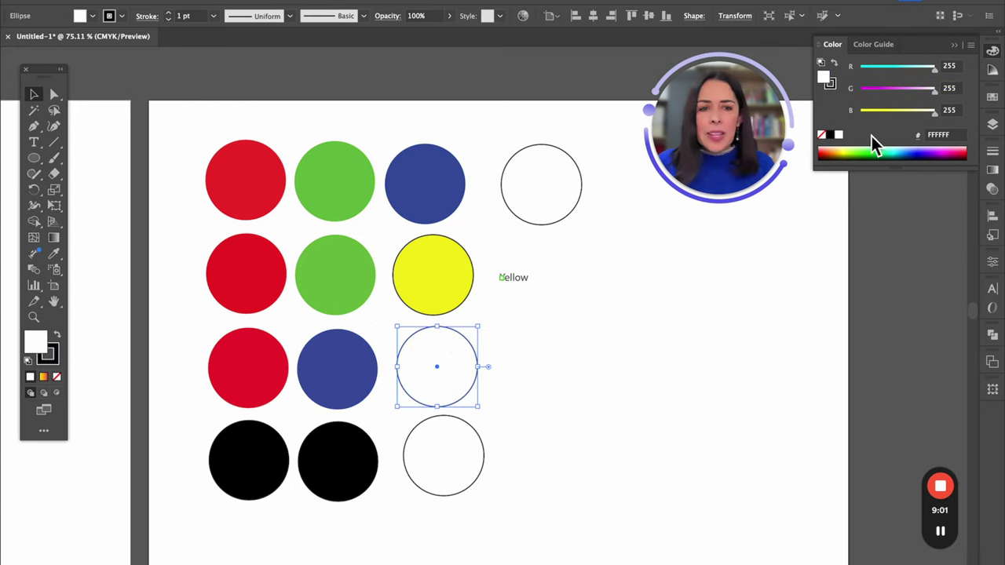
{"action": "left_click_drag", "start_coordinate": [939, 97], "coordinate": [861, 96]}
{"action": "left_click", "coordinate": [547, 345]}
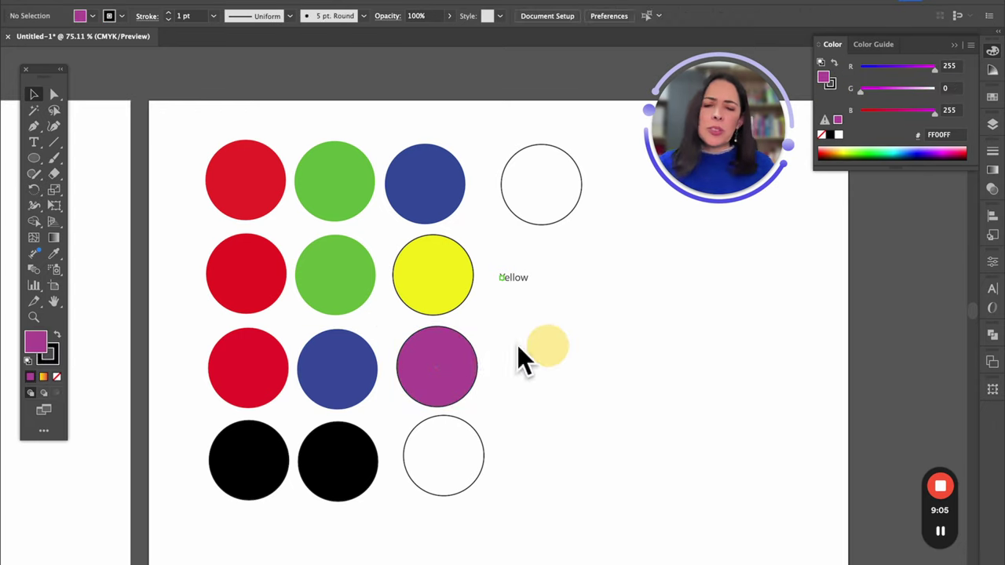
{"action": "left_click", "coordinate": [428, 354]}
Step: Duplicate the "Yellow" label into the space beside the magenta circle in the third row
{"action": "left_click", "coordinate": [526, 276]}
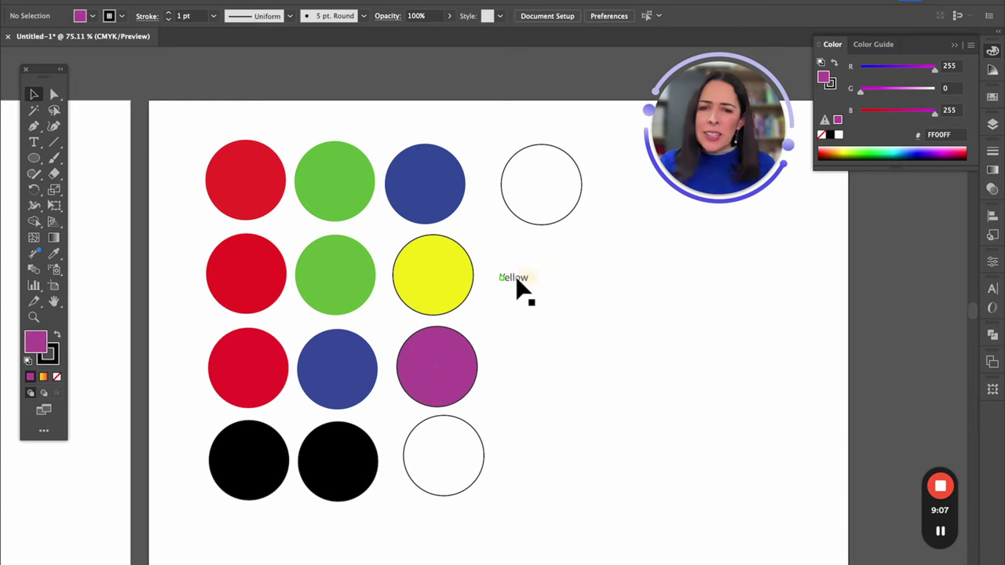
{"action": "left_click", "coordinate": [519, 282]}
{"action": "left_click_drag", "start_coordinate": [509, 284], "coordinate": [516, 378]}
Step: Copy the "Yellow" label into the first row's white circle and change the copy's text to "White"
{"action": "left_click_drag", "start_coordinate": [520, 305], "coordinate": [547, 198]}
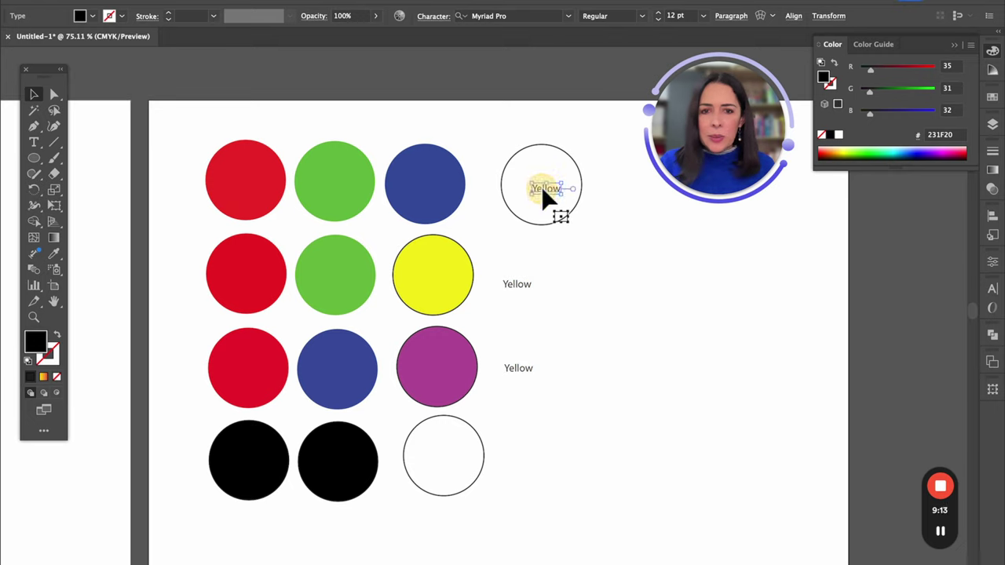
{"action": "double_click", "coordinate": [541, 192]}
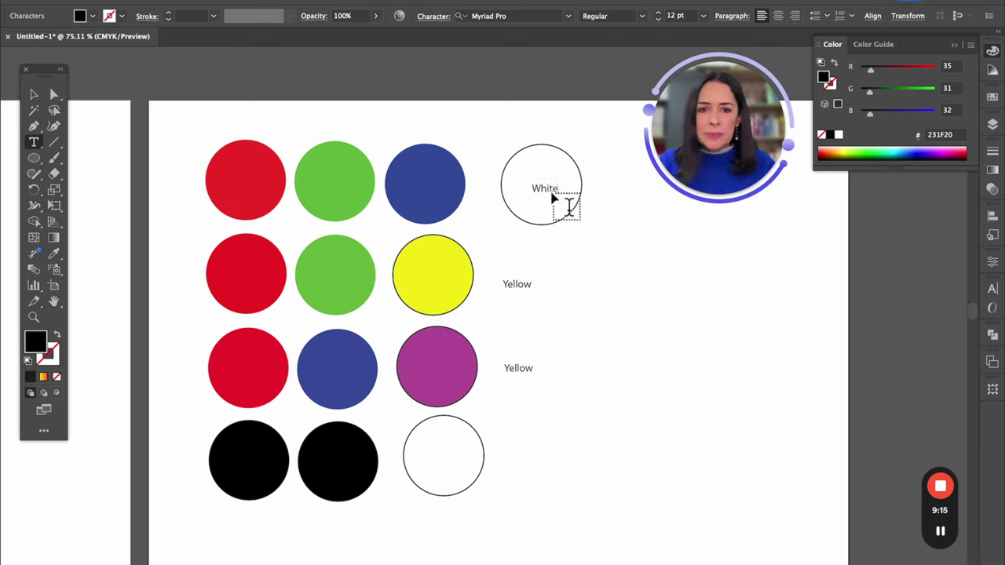
Step: Change the duplicated label beside the magenta circle in the third row to "Pink"
{"action": "double_click", "coordinate": [516, 370]}
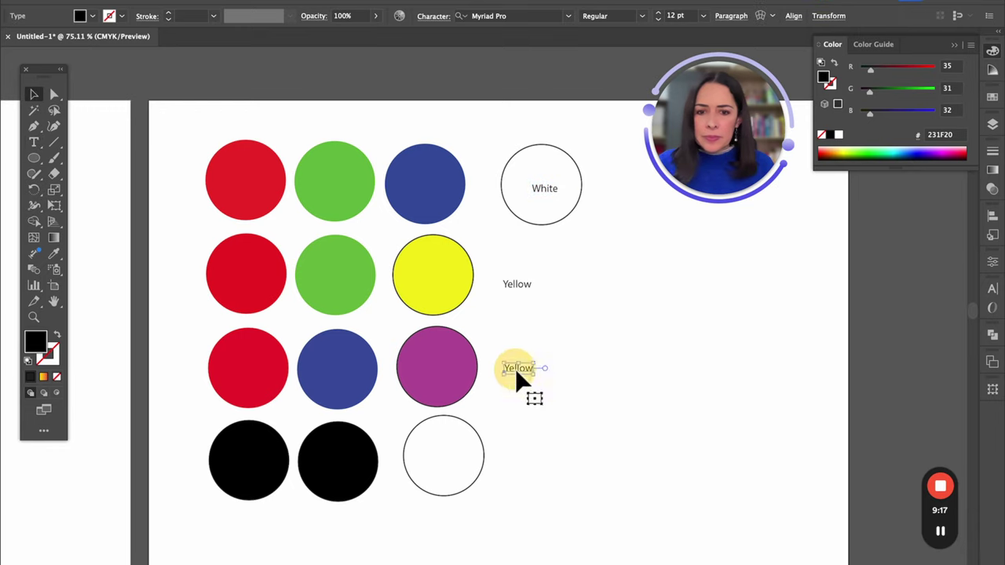
{"action": "type", "text": "Pink"}
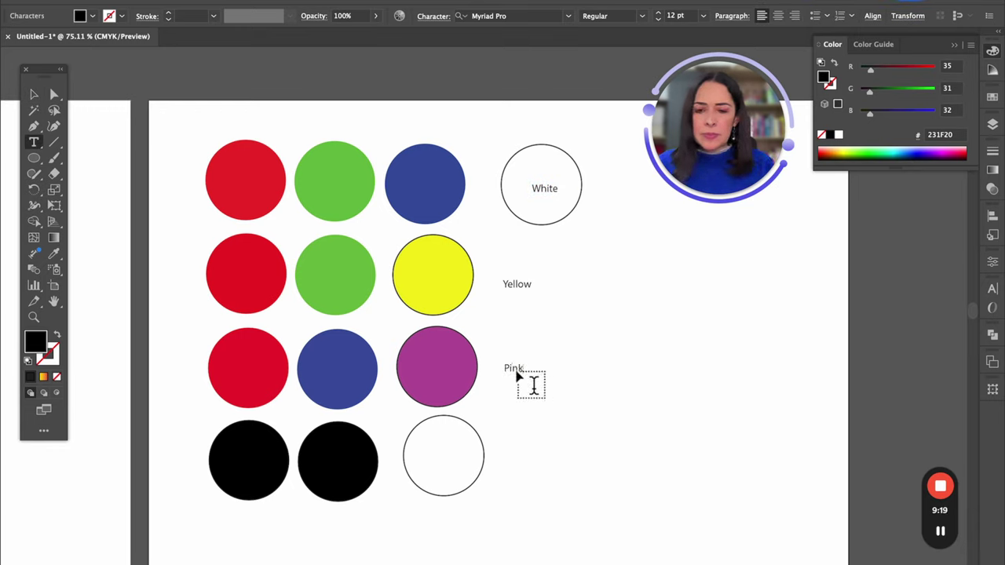
{"action": "left_click", "coordinate": [33, 93]}
{"action": "left_click", "coordinate": [189, 447]}
Step: Fill the fourth row's first black circle with green and its second with blue, 0000FF, using the RGB values
{"action": "left_click", "coordinate": [261, 446]}
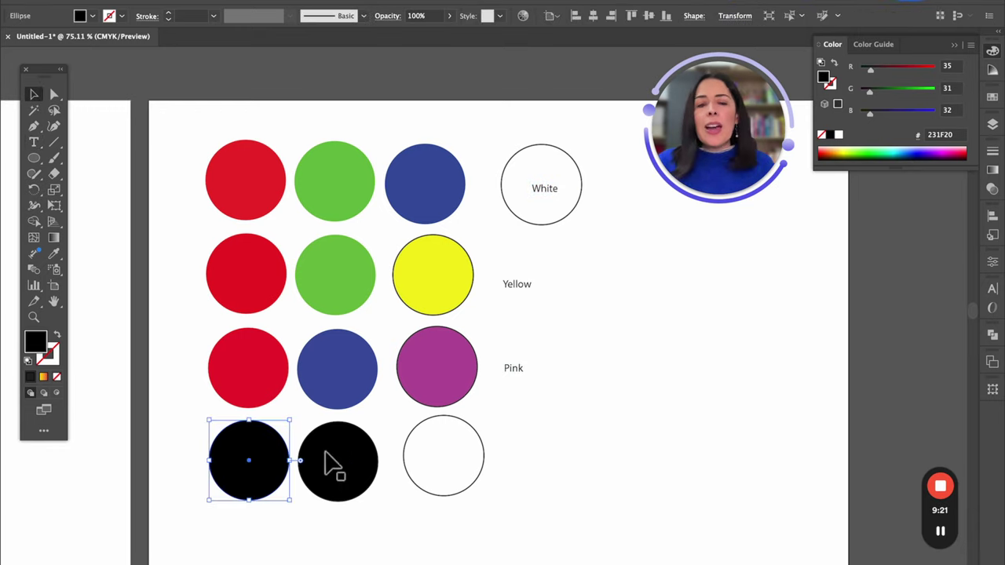
{"action": "left_click_drag", "start_coordinate": [879, 73], "coordinate": [983, 97]}
{"action": "left_click", "coordinate": [339, 463]}
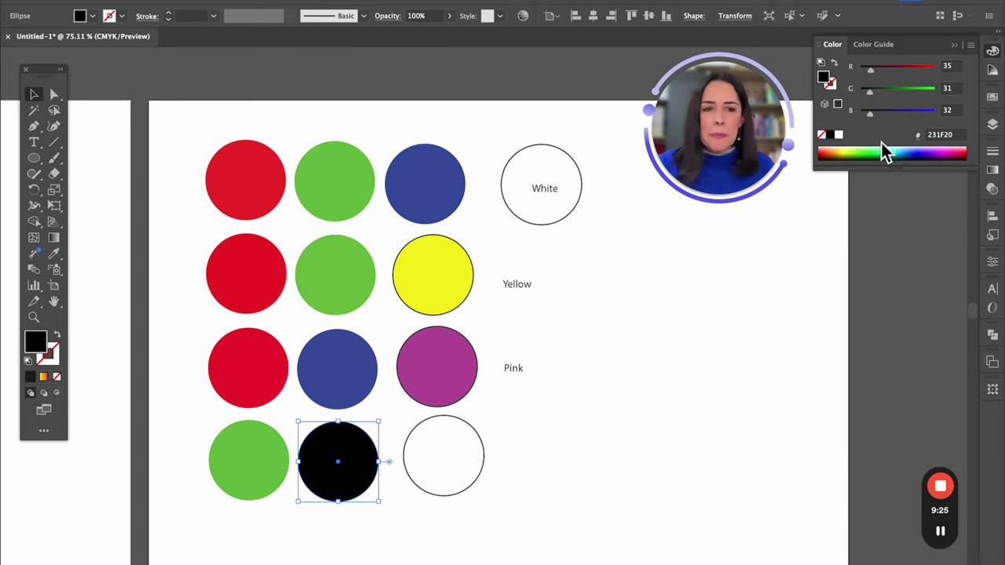
{"action": "left_click_drag", "start_coordinate": [869, 92], "coordinate": [965, 98]}
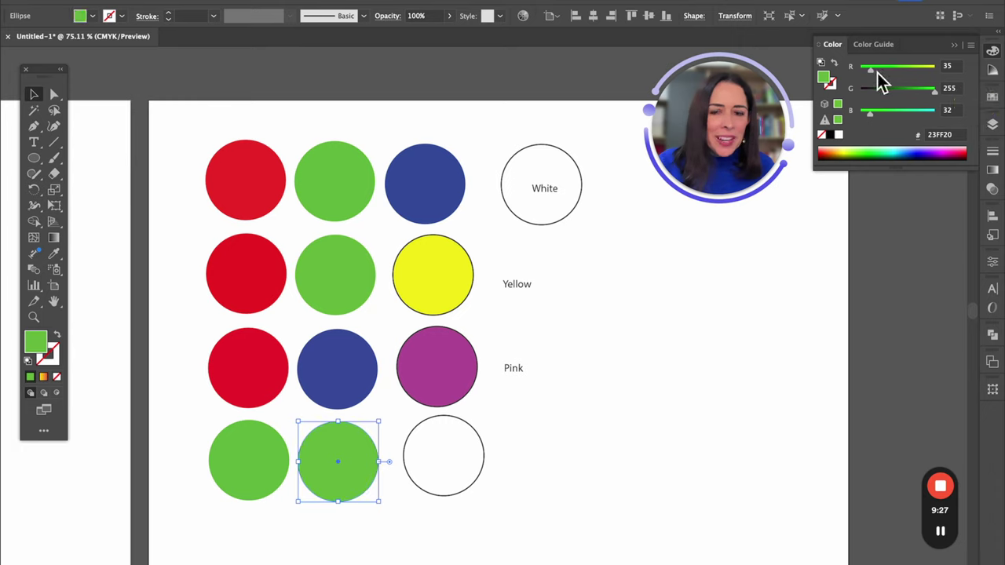
{"action": "left_click_drag", "start_coordinate": [934, 93], "coordinate": [939, 126]}
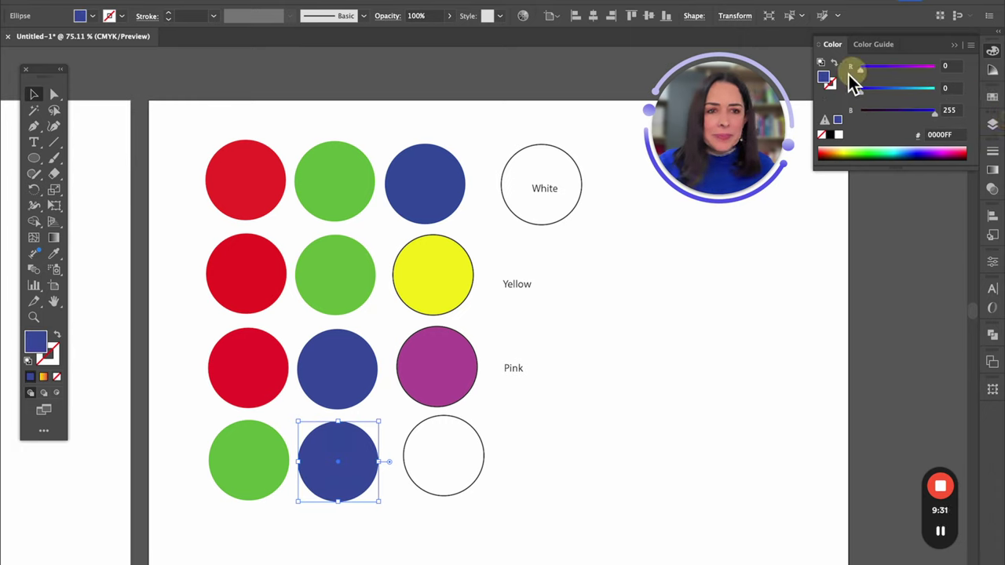
Step: Turn the white circle in the fourth row cyan, 00FFFF, by reducing red to 0
{"action": "left_click", "coordinate": [638, 413]}
{"action": "left_click", "coordinate": [468, 422]}
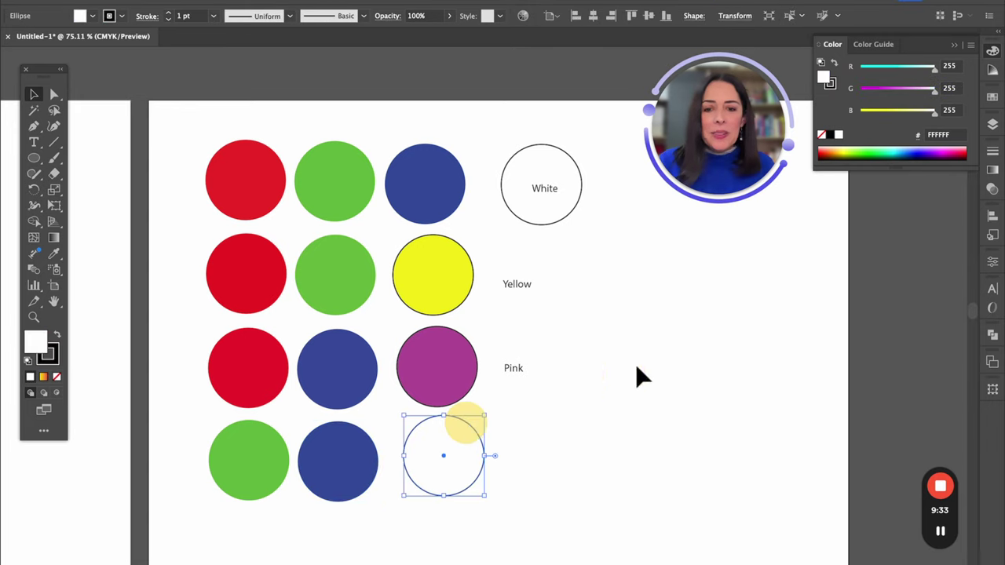
{"action": "left_click_drag", "start_coordinate": [936, 69], "coordinate": [789, 67]}
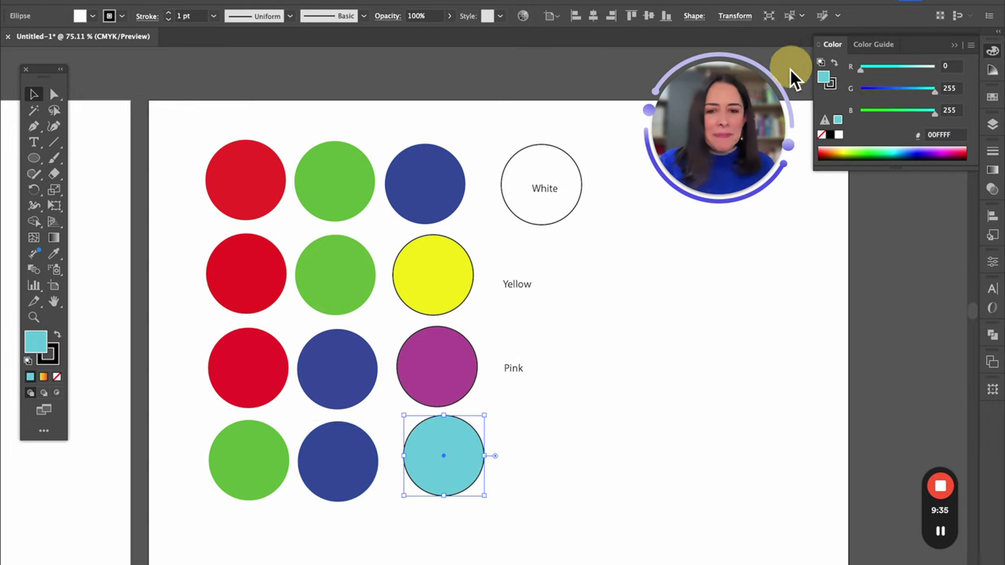
Step: Duplicate the "Pink" label into the space beside the fourth row's cyan circle and change the copy's text to "Cyan"
{"action": "left_click_drag", "start_coordinate": [514, 373], "coordinate": [520, 466]}
{"action": "double_click", "coordinate": [518, 461]}
{"action": "type", "text": "Cyan"}
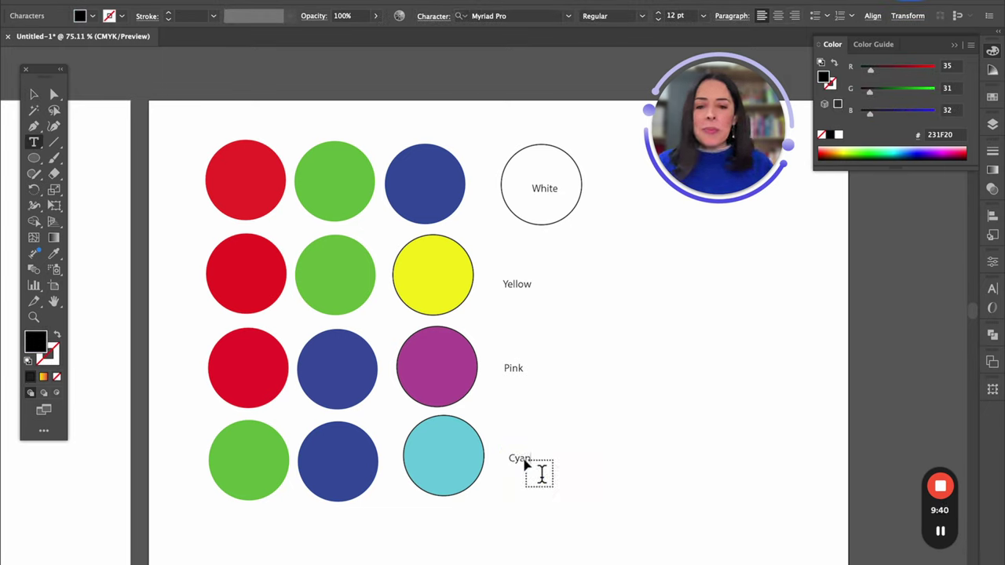
{"action": "left_click", "coordinate": [33, 94]}
{"action": "left_click", "coordinate": [153, 147]}
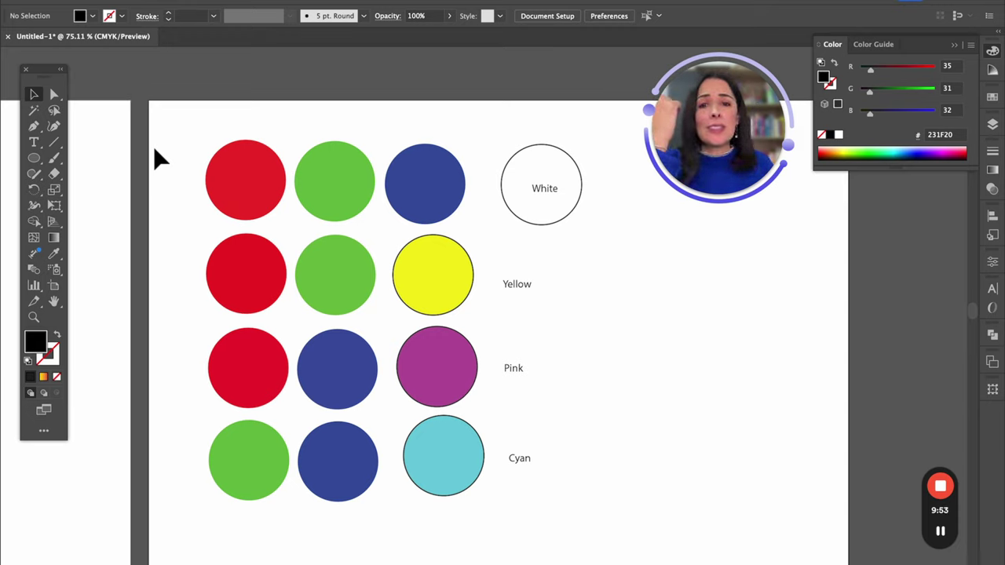
Step: Move the first row's white circle and its label closer to the blue circle, and select all circles and labels
{"action": "scroll", "coordinate": [153, 146], "scroll_direction": "right", "scroll_amount": 1}
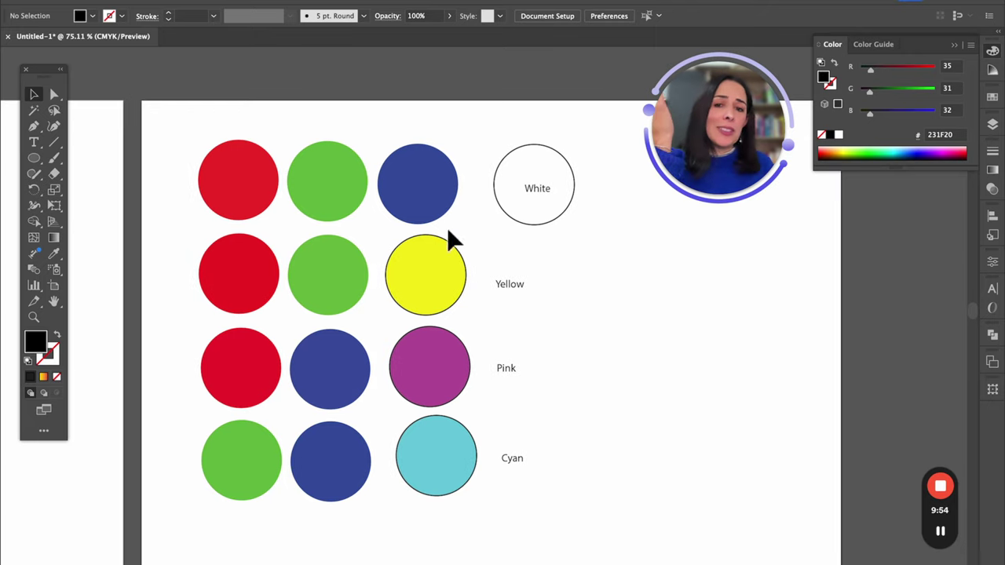
{"action": "left_click", "coordinate": [541, 191]}
{"action": "left_click_drag", "start_coordinate": [530, 149], "coordinate": [506, 143]}
{"action": "left_click_drag", "start_coordinate": [165, 118], "coordinate": [621, 550]}
{"action": "left_click_drag", "start_coordinate": [562, 509], "coordinate": [450, 344]}
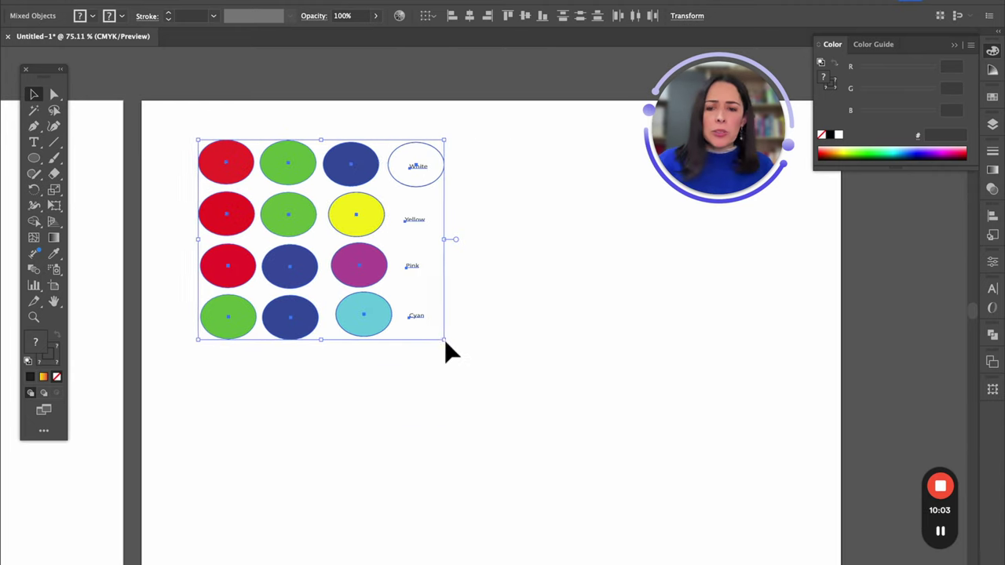
{"action": "key", "text": "z"}
{"action": "key", "text": "ctrl+z"}
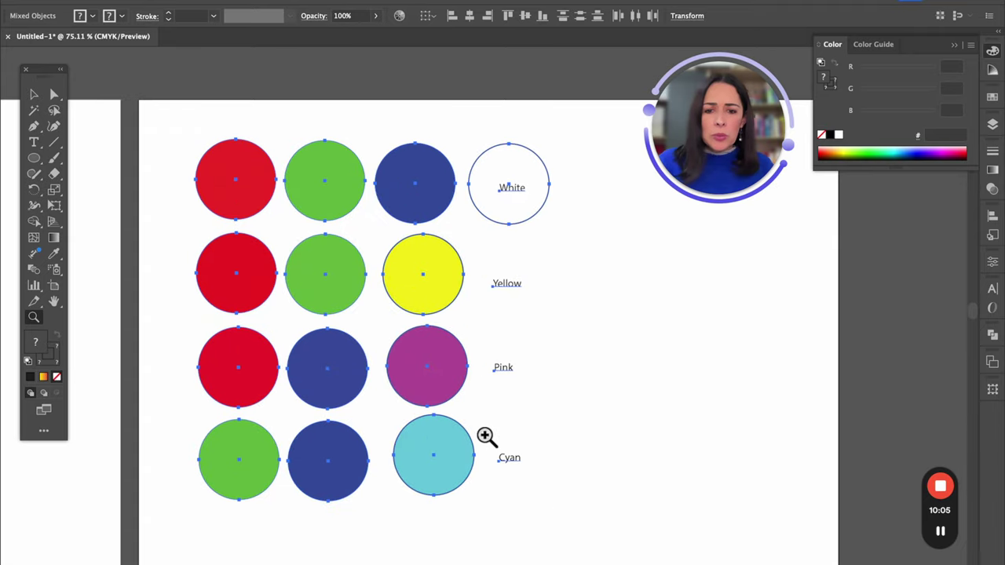
Step: Scale the selected circles and labels down proportionally to about two thirds, and duplicate the whole set into the empty space beside it
{"action": "left_click", "coordinate": [33, 95]}
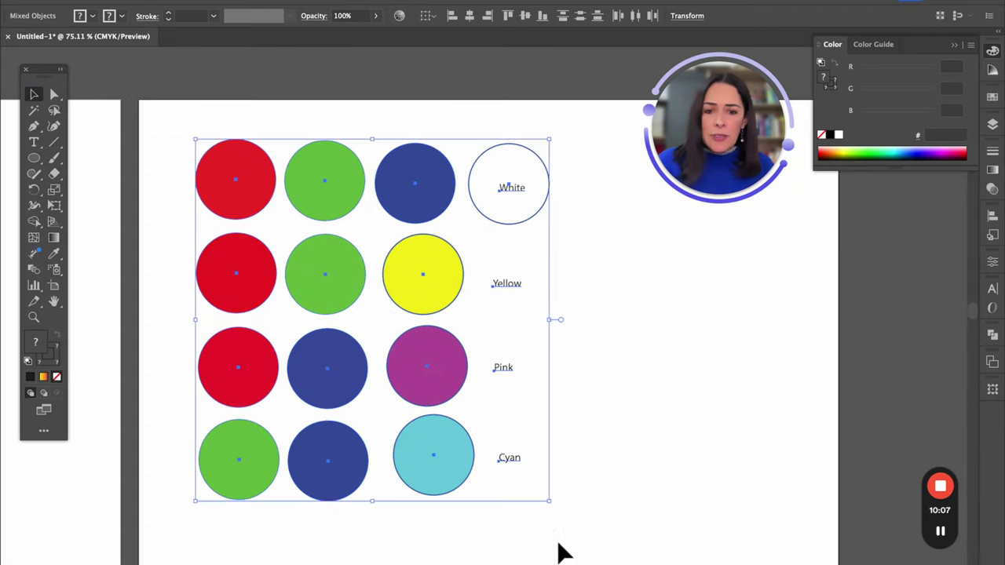
{"action": "left_click_drag", "start_coordinate": [549, 503], "coordinate": [440, 391]}
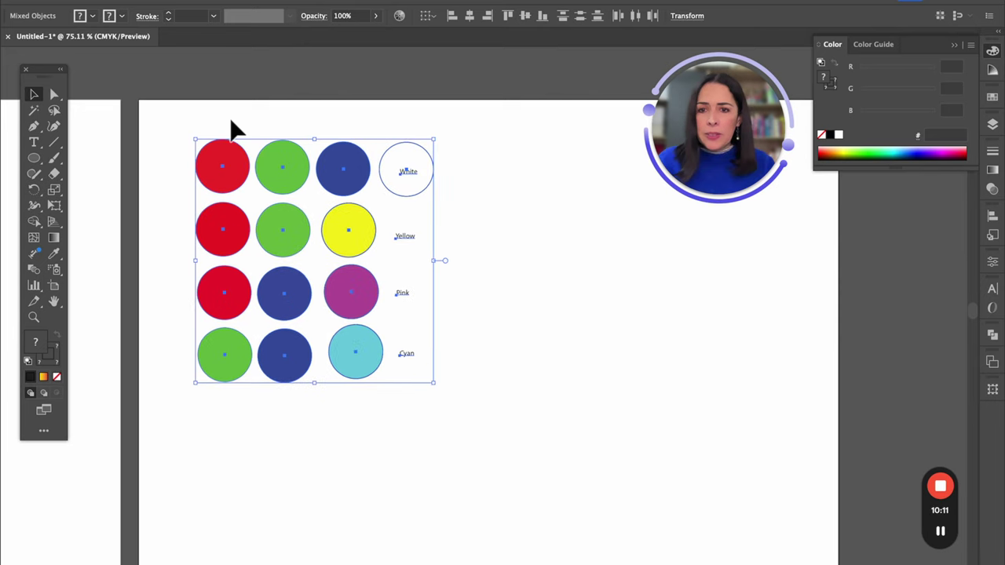
{"action": "left_click_drag", "start_coordinate": [332, 166], "coordinate": [611, 161]}
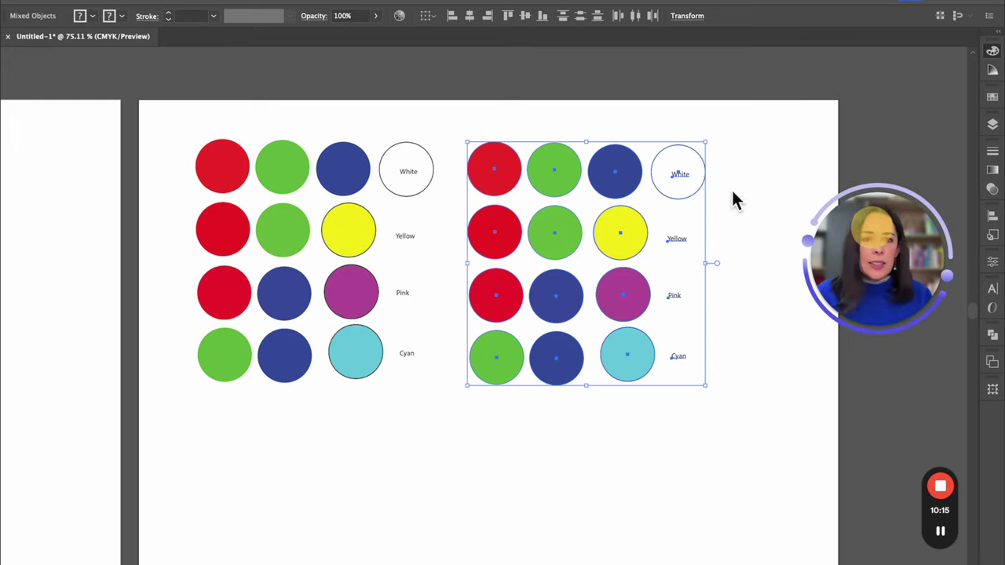
{"action": "left_click_drag", "start_coordinate": [554, 161], "coordinate": [596, 155]}
{"action": "left_click", "coordinate": [560, 106]}
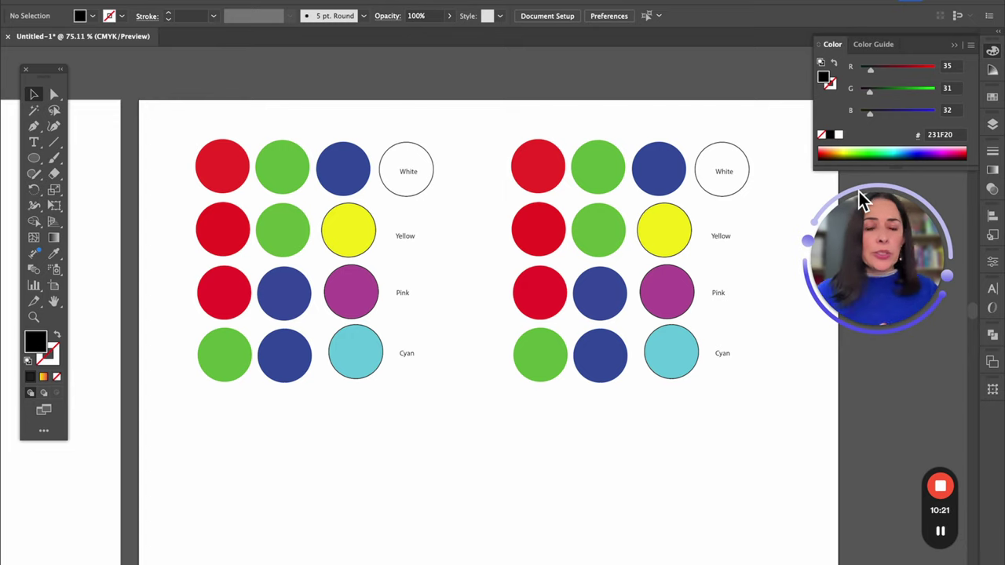
Step: Switch the color values to CMYK and fill the copied set's first circle with cyan, C 100, M 0, Y 0, K 0
{"action": "left_click", "coordinate": [970, 45]}
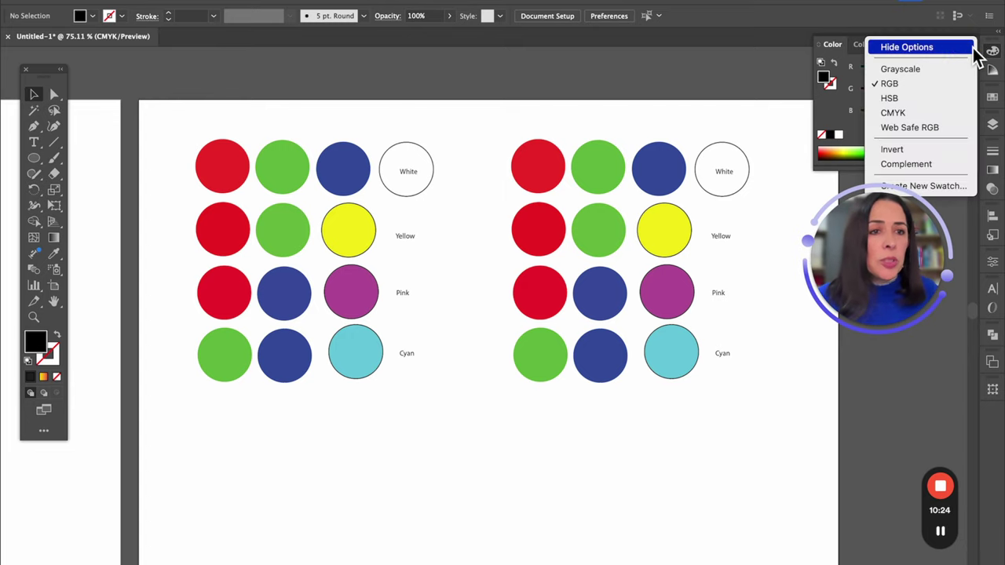
{"action": "left_click", "coordinate": [914, 114]}
{"action": "left_click", "coordinate": [534, 165]}
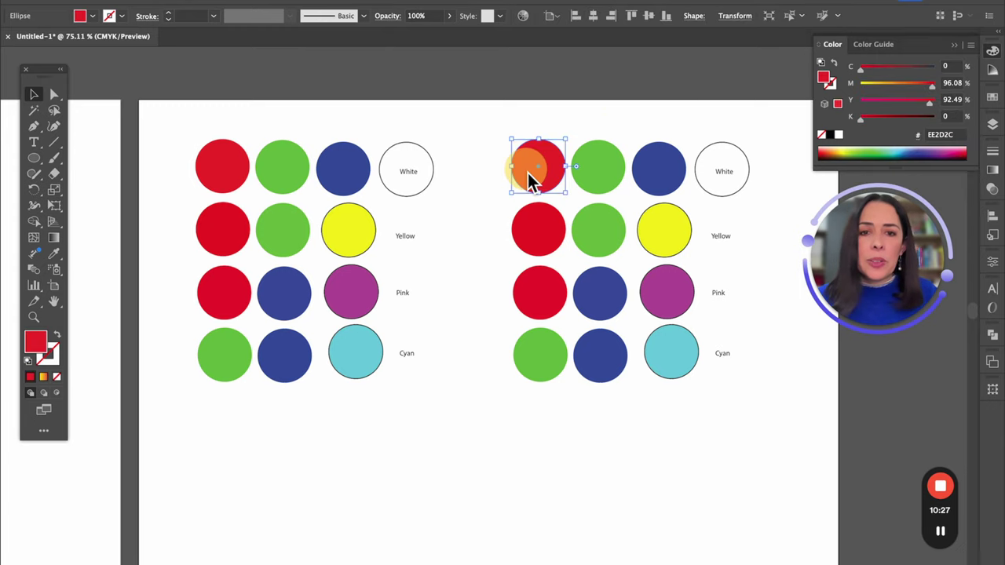
{"action": "left_click_drag", "start_coordinate": [862, 69], "coordinate": [820, 85]}
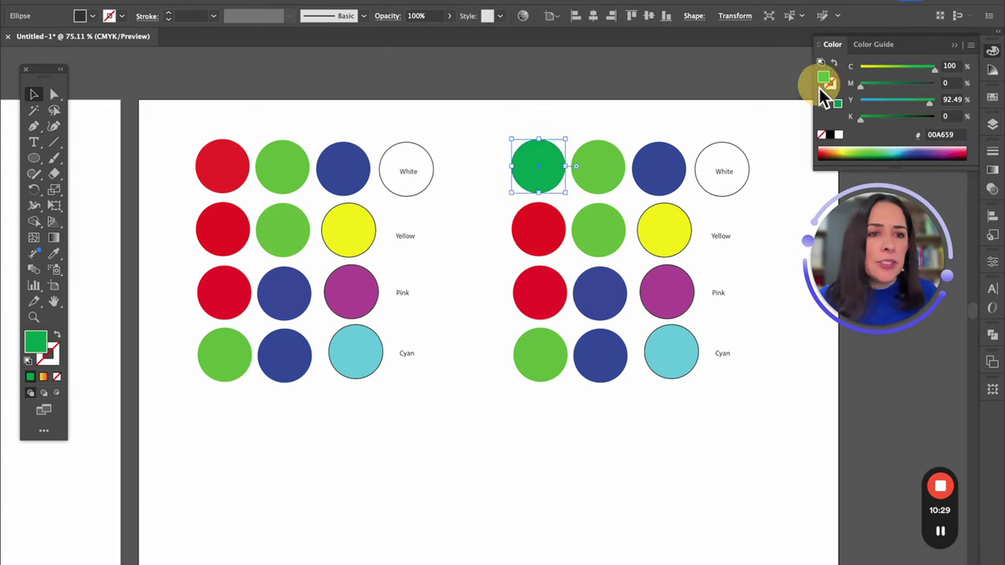
{"action": "left_click_drag", "start_coordinate": [930, 100], "coordinate": [816, 109]}
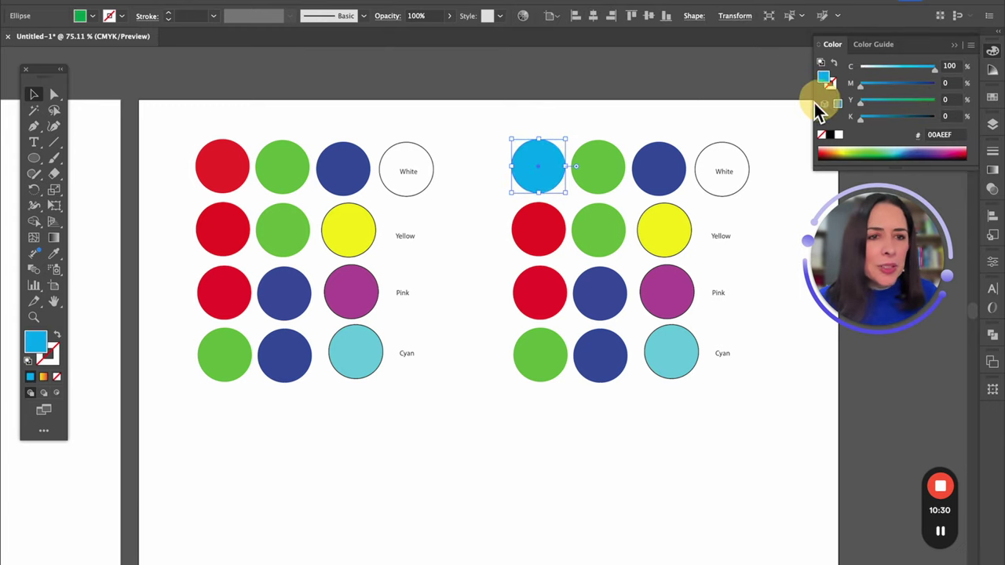
Step: In the copied set's first row, fill the green circle with magenta and the blue circle with yellow, Y 100 with C and M 0
{"action": "left_click", "coordinate": [590, 161]}
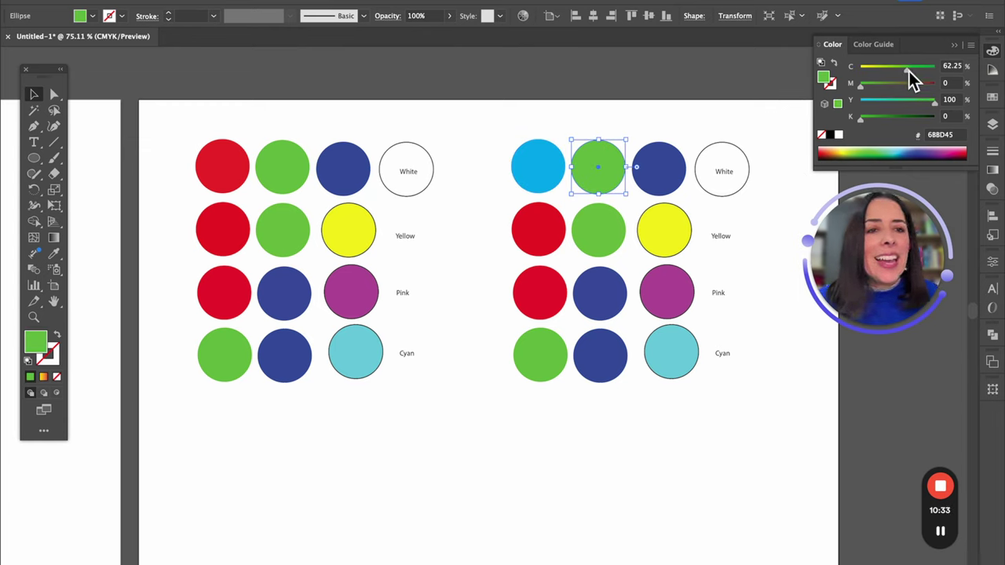
{"action": "left_click_drag", "start_coordinate": [907, 72], "coordinate": [737, 98]}
{"action": "left_click", "coordinate": [658, 189]}
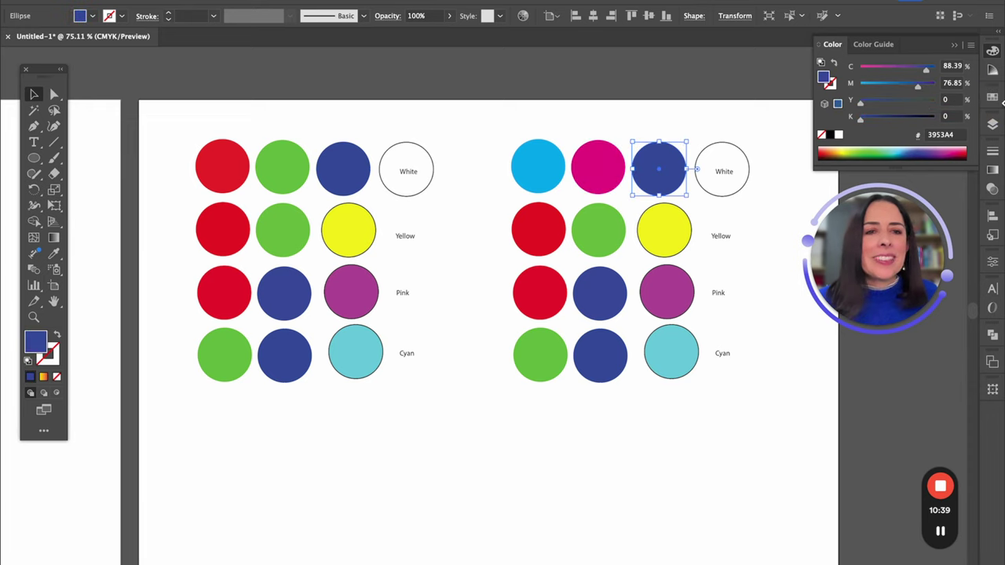
{"action": "left_click_drag", "start_coordinate": [863, 102], "coordinate": [975, 126]}
{"action": "left_click_drag", "start_coordinate": [917, 84], "coordinate": [811, 78]}
{"action": "left_click_drag", "start_coordinate": [928, 72], "coordinate": [775, 81]}
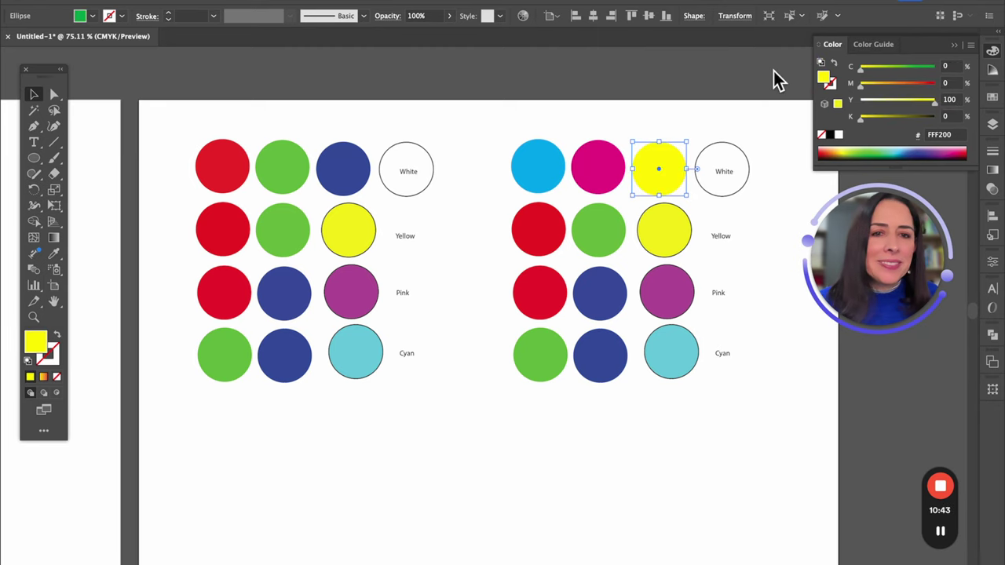
Step: Fill the white circle in the copied set's first row with black by setting K to 100
{"action": "left_click", "coordinate": [718, 147]}
{"action": "left_click", "coordinate": [718, 147]}
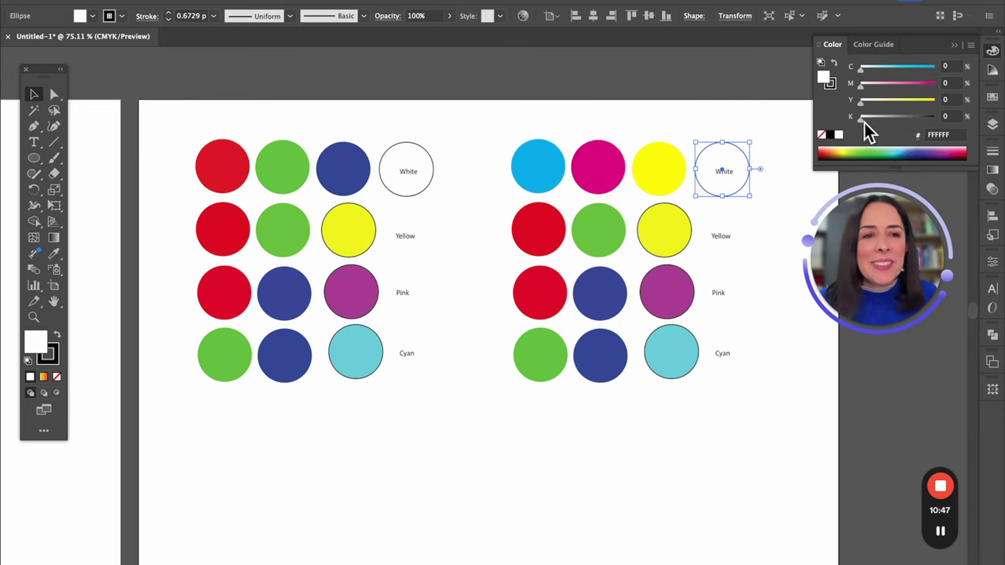
{"action": "left_click_drag", "start_coordinate": [862, 117], "coordinate": [985, 126]}
{"action": "left_click", "coordinate": [728, 118]}
Step: Move the "White" label off the black circle into the space beside it, and undo the accidental resizing of its text
{"action": "key", "text": "t"}
{"action": "left_click", "coordinate": [715, 175]}
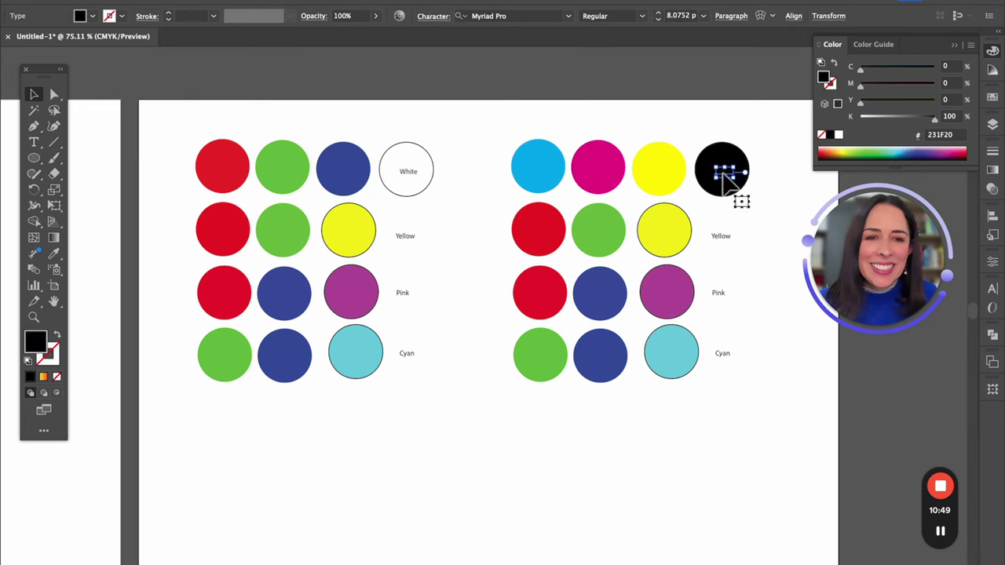
{"action": "left_click_drag", "start_coordinate": [734, 179], "coordinate": [777, 182]}
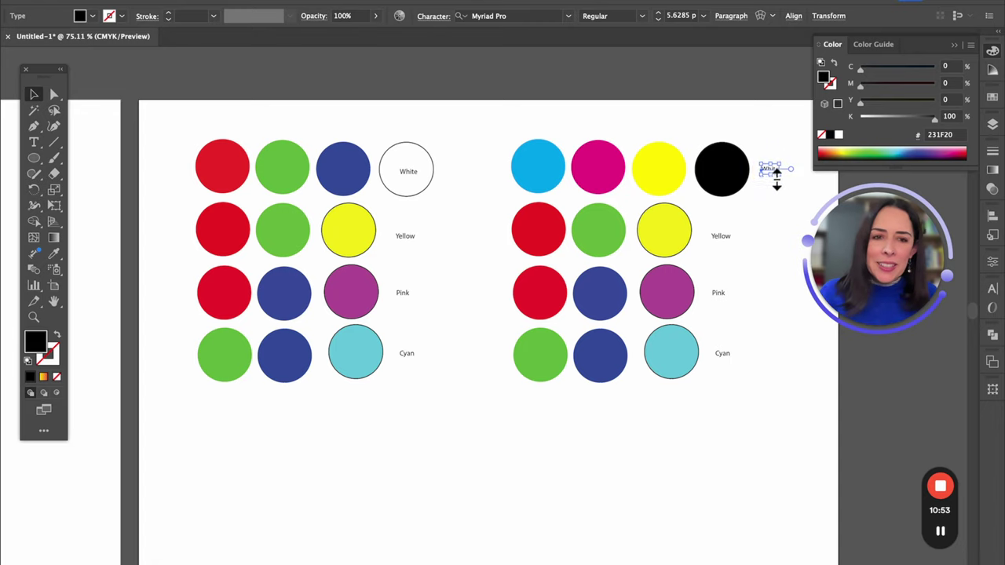
{"action": "left_click_drag", "start_coordinate": [775, 174], "coordinate": [774, 172]}
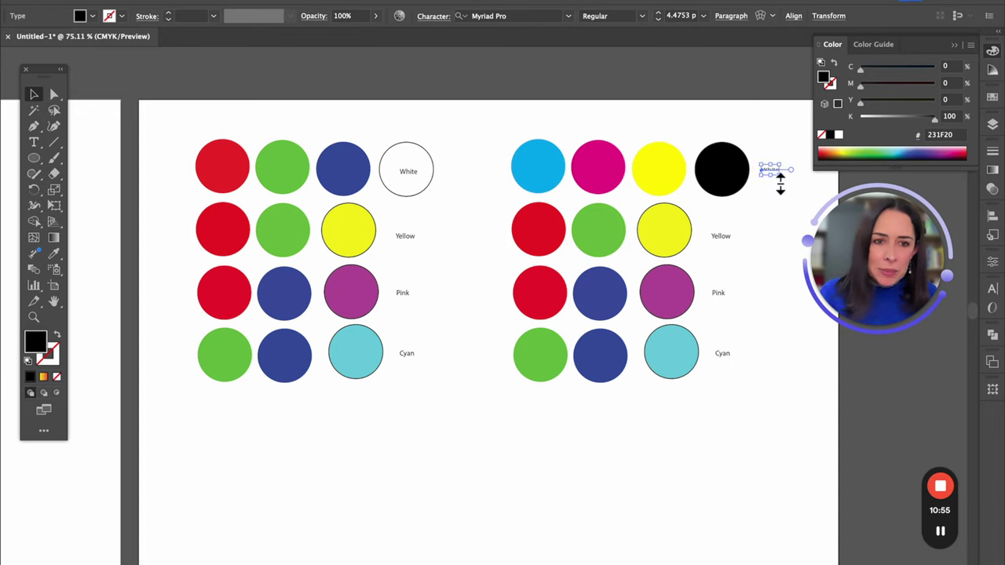
{"action": "left_click_drag", "start_coordinate": [751, 150], "coordinate": [811, 212]}
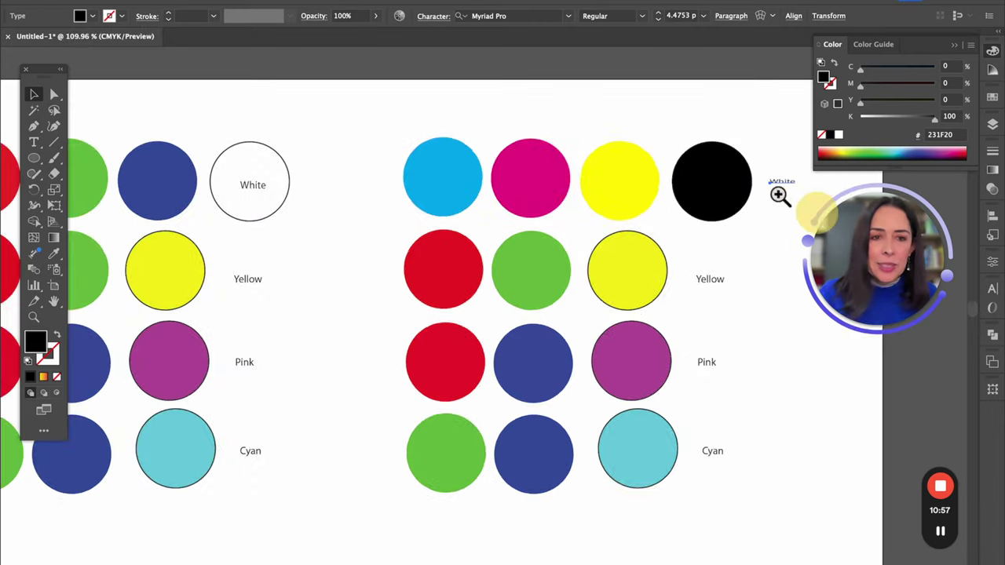
{"action": "left_click_drag", "start_coordinate": [728, 146], "coordinate": [621, 128]}
{"action": "key", "text": "ctrl+z"}
Step: Change the text of the label beside the black circle to "Black (registrarion)"
{"action": "left_click", "coordinate": [702, 172]}
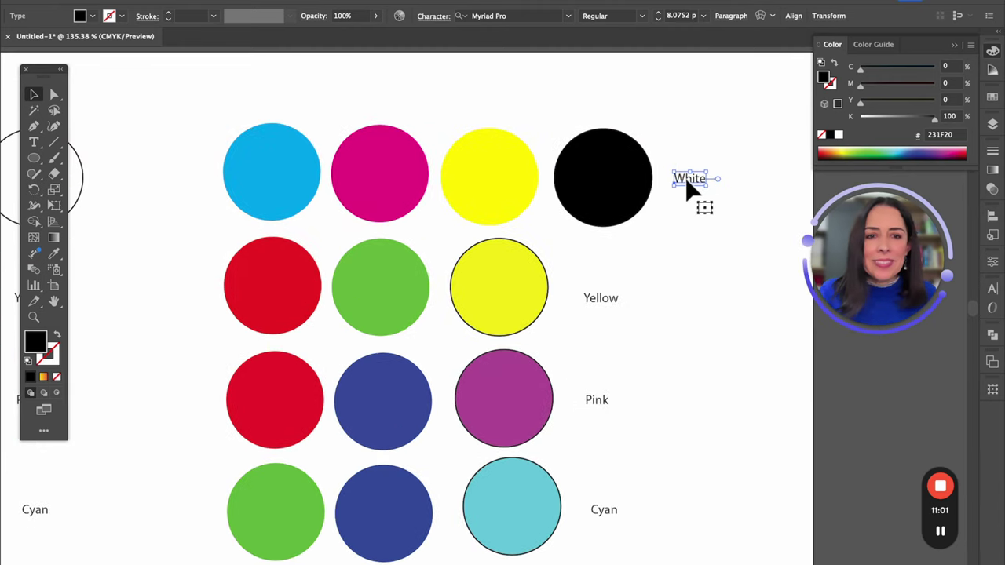
{"action": "double_click", "coordinate": [687, 188]}
{"action": "double_click", "coordinate": [688, 188]}
{"action": "type", "text": "Black (registrarion"}
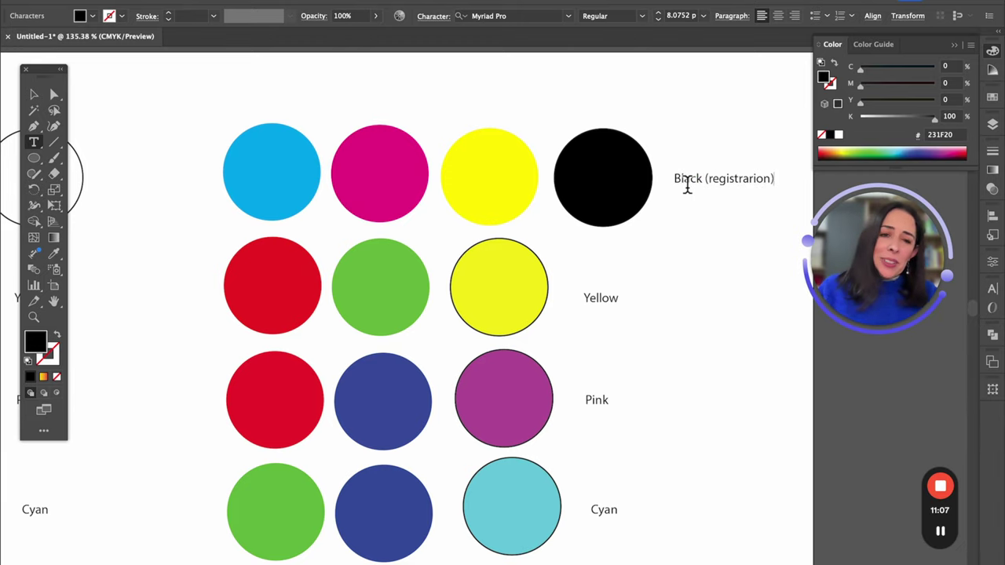
{"action": "left_click", "coordinate": [34, 93]}
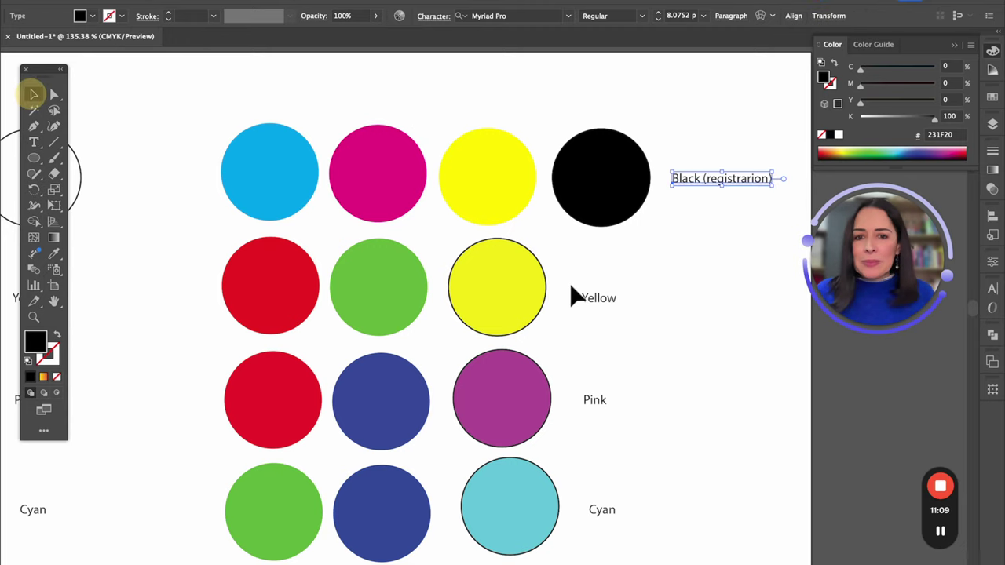
Step: Fill the red circle in the copied set's second row with pure cyan, keeping M, Y and K at 0
{"action": "left_click", "coordinate": [517, 275]}
{"action": "left_click", "coordinate": [265, 280]}
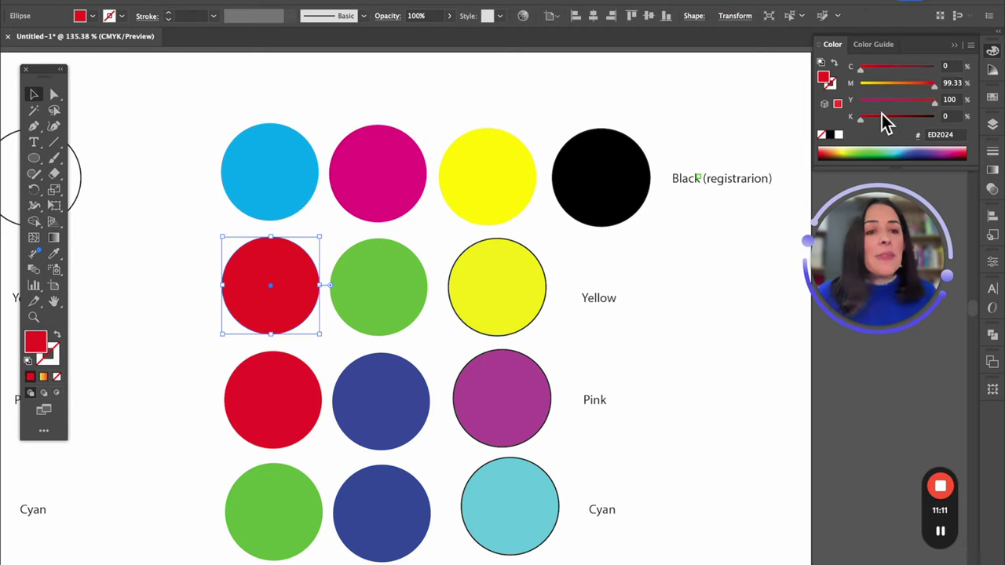
{"action": "double_click", "coordinate": [945, 100]}
{"action": "type", "text": "0"}
{"action": "key", "text": "Return"}
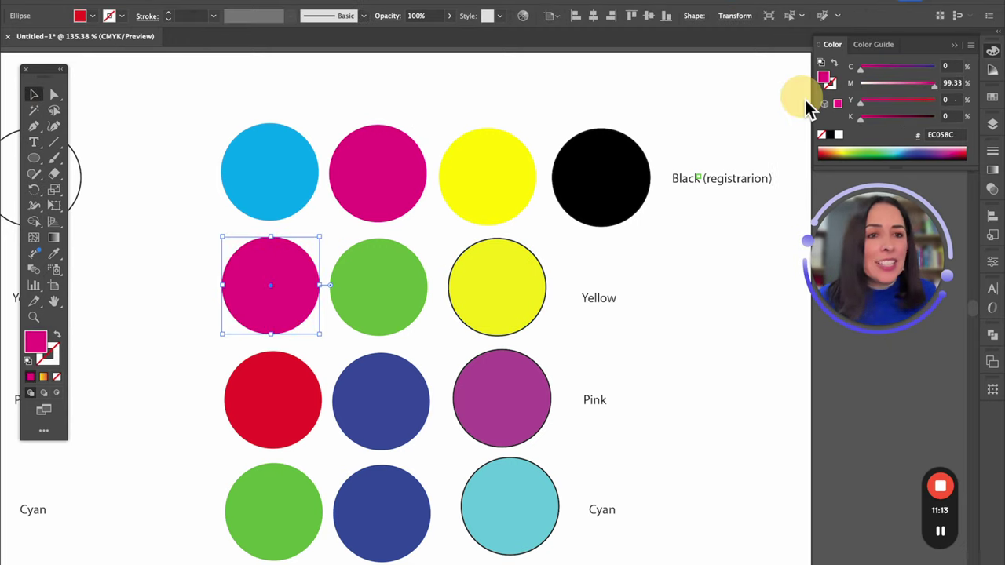
{"action": "left_click_drag", "start_coordinate": [936, 95], "coordinate": [725, 102]}
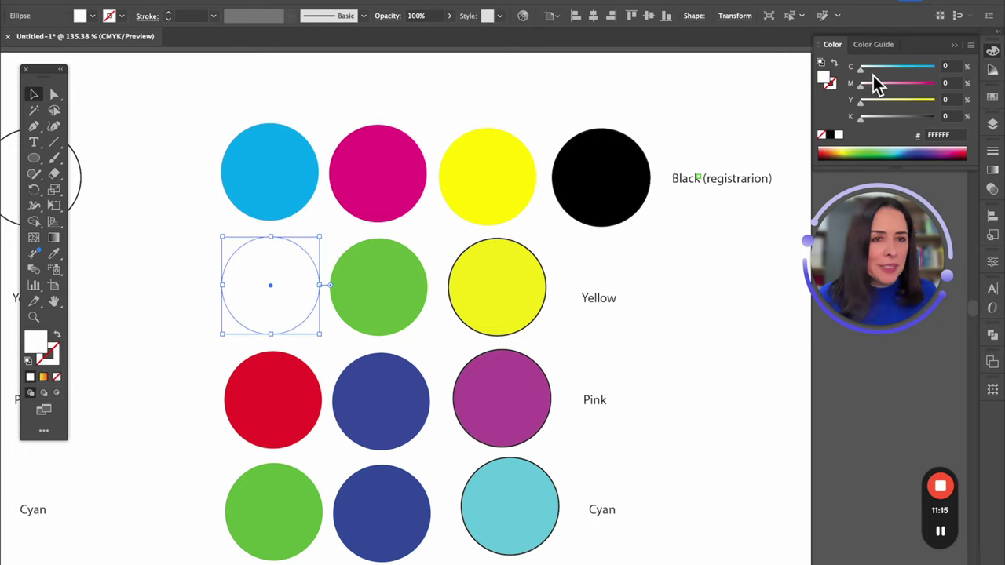
{"action": "left_click_drag", "start_coordinate": [864, 69], "coordinate": [981, 69]}
Step: Fill the green circle in the copied set's second row with magenta, M 100 with C and Y 0
{"action": "left_click", "coordinate": [367, 289]}
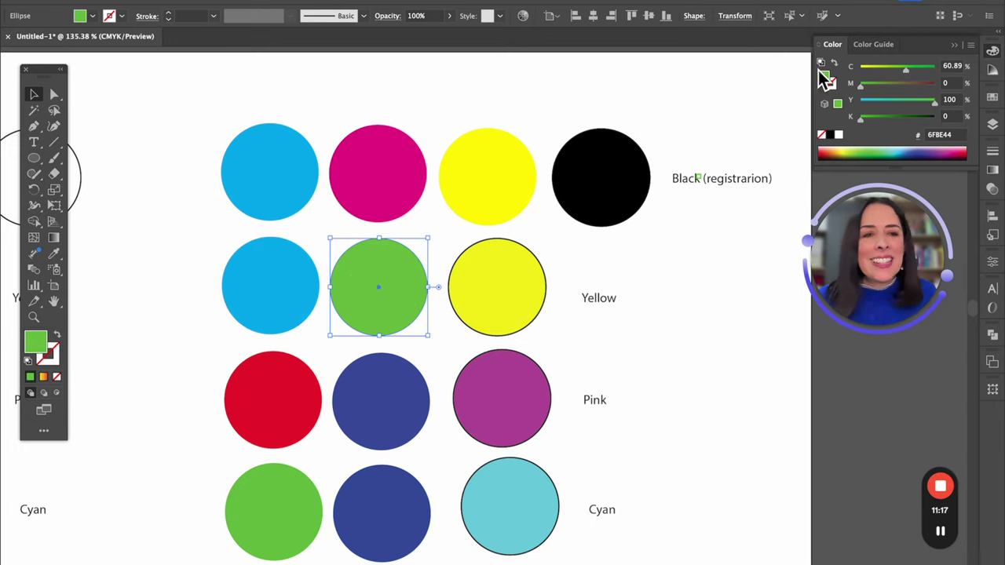
{"action": "left_click_drag", "start_coordinate": [865, 86], "coordinate": [981, 78]}
{"action": "left_click_drag", "start_coordinate": [906, 72], "coordinate": [780, 76]}
{"action": "left_click_drag", "start_coordinate": [937, 103], "coordinate": [861, 104]}
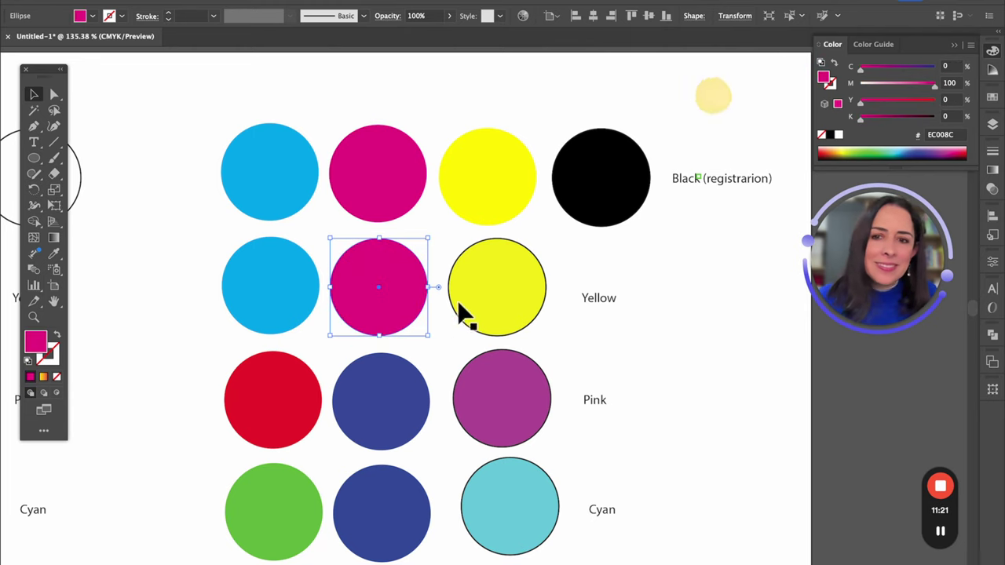
Step: Fill the outlined yellow circle in the copied set's second row with dark blue, using C 100 and M 100
{"action": "left_click", "coordinate": [487, 271]}
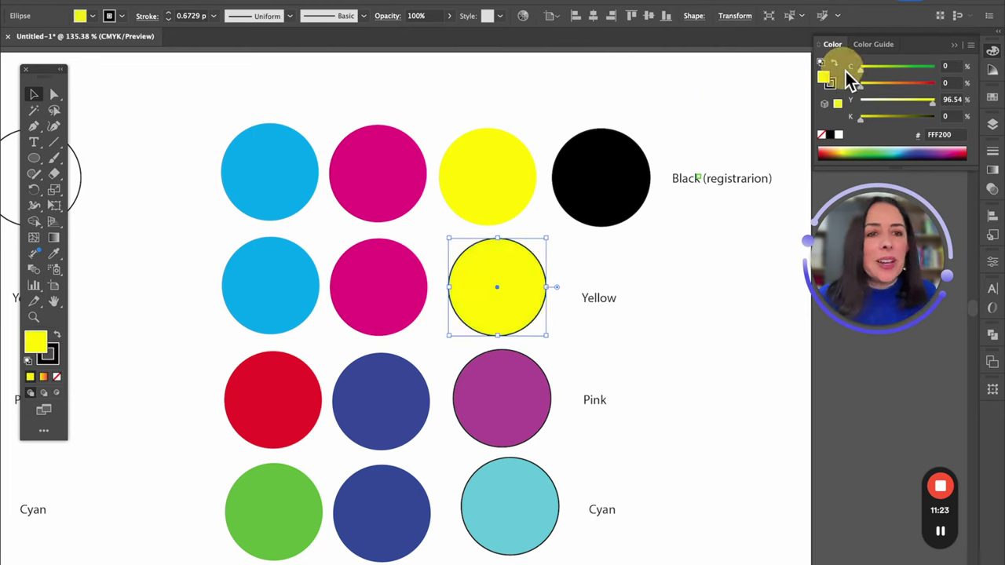
{"action": "left_click_drag", "start_coordinate": [863, 73], "coordinate": [991, 75]}
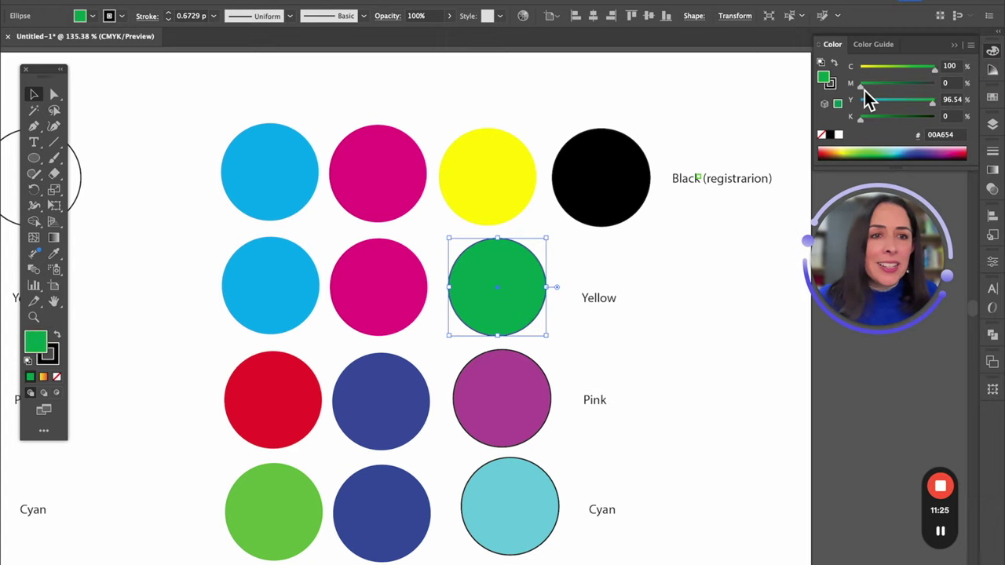
{"action": "left_click_drag", "start_coordinate": [862, 88], "coordinate": [990, 91]}
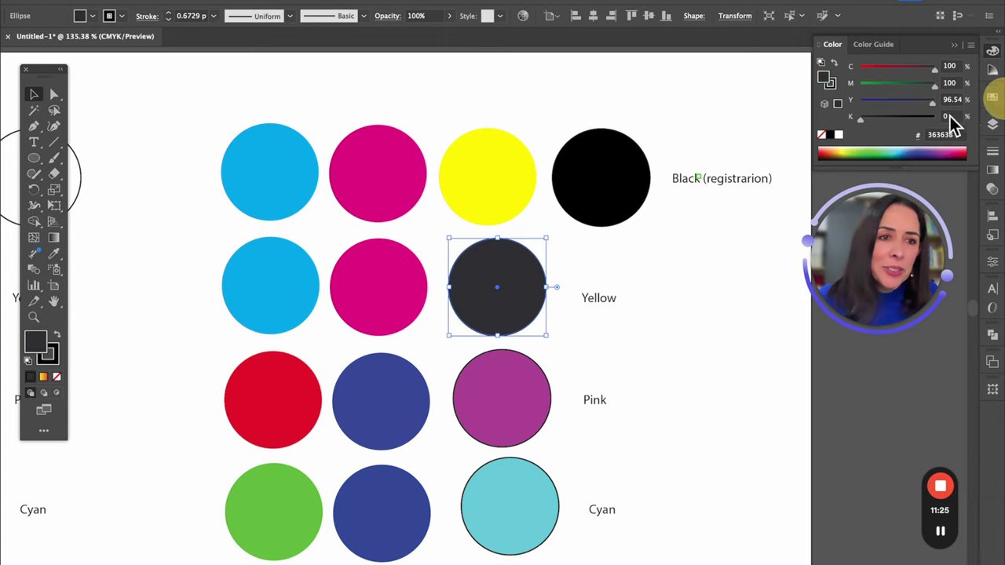
Step: Change the "Yellow" label in the copied set's second row to "Blue"
{"action": "left_click", "coordinate": [594, 301]}
{"action": "key", "text": "BackSpace"}
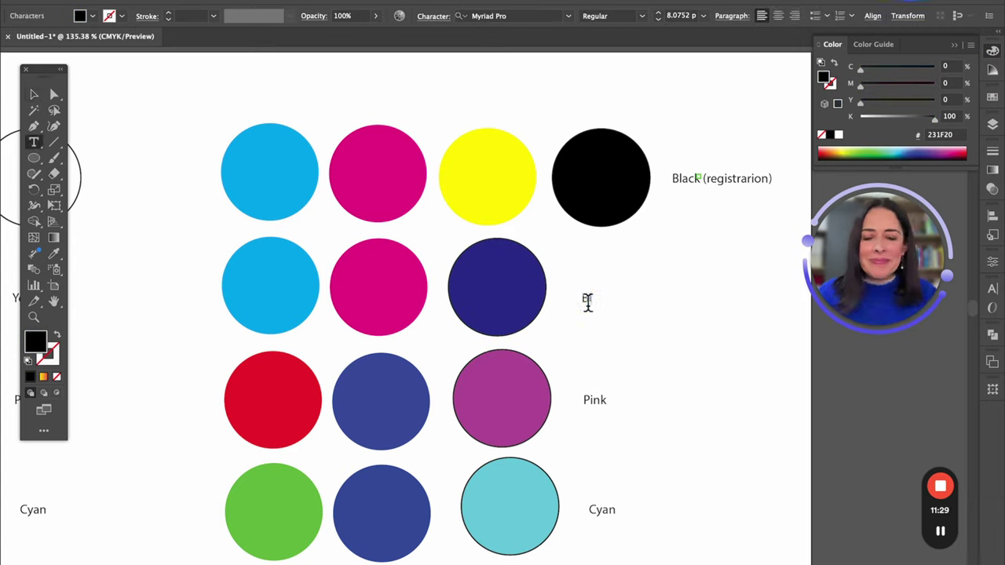
{"action": "left_click", "coordinate": [33, 94]}
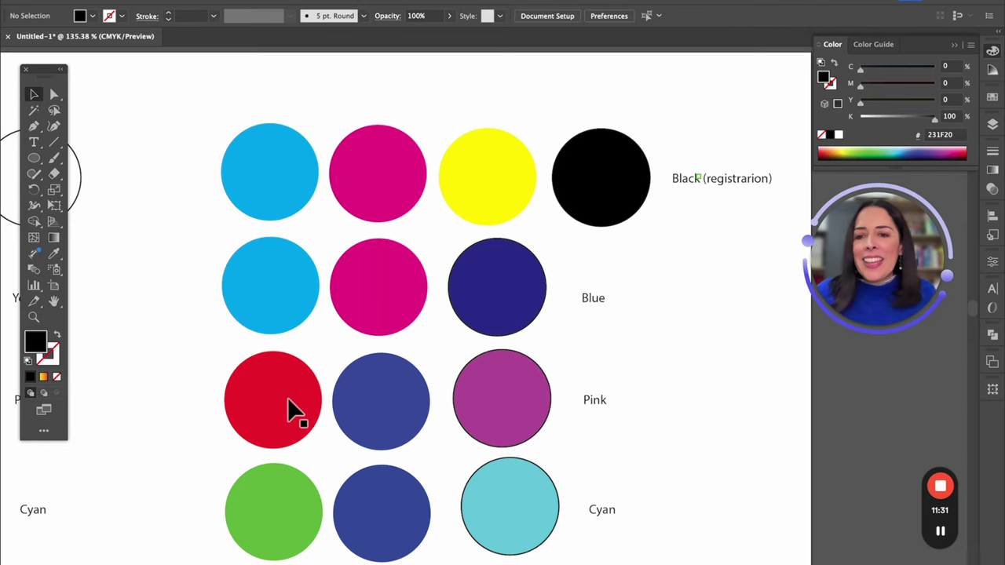
Step: In the copied set's third row, fill the red circle with cyan, C 100, and the blue circle with pure yellow
{"action": "left_click", "coordinate": [287, 394]}
{"action": "left_click_drag", "start_coordinate": [863, 69], "coordinate": [808, 96]}
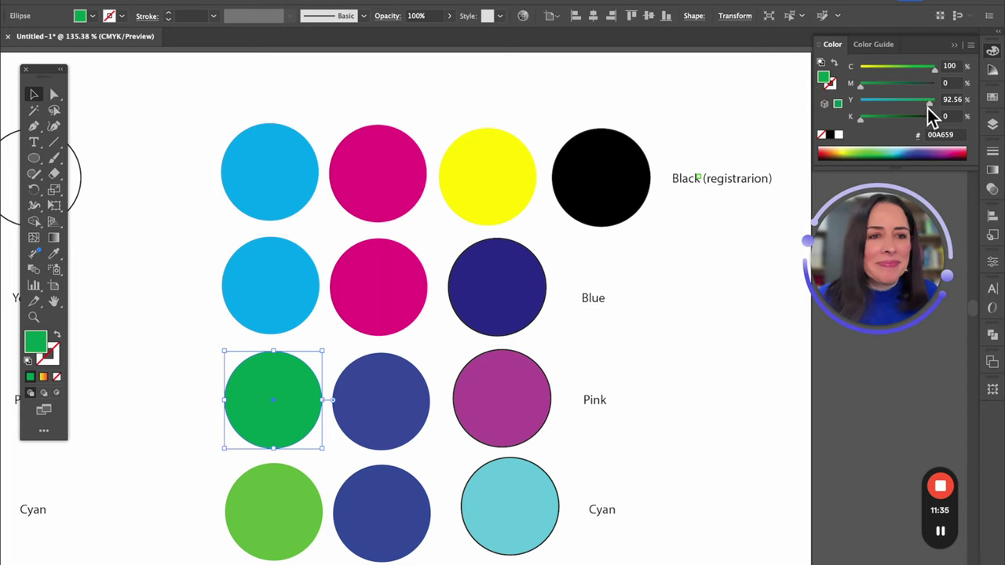
{"action": "left_click_drag", "start_coordinate": [928, 103], "coordinate": [757, 125]}
{"action": "left_click", "coordinate": [352, 376]}
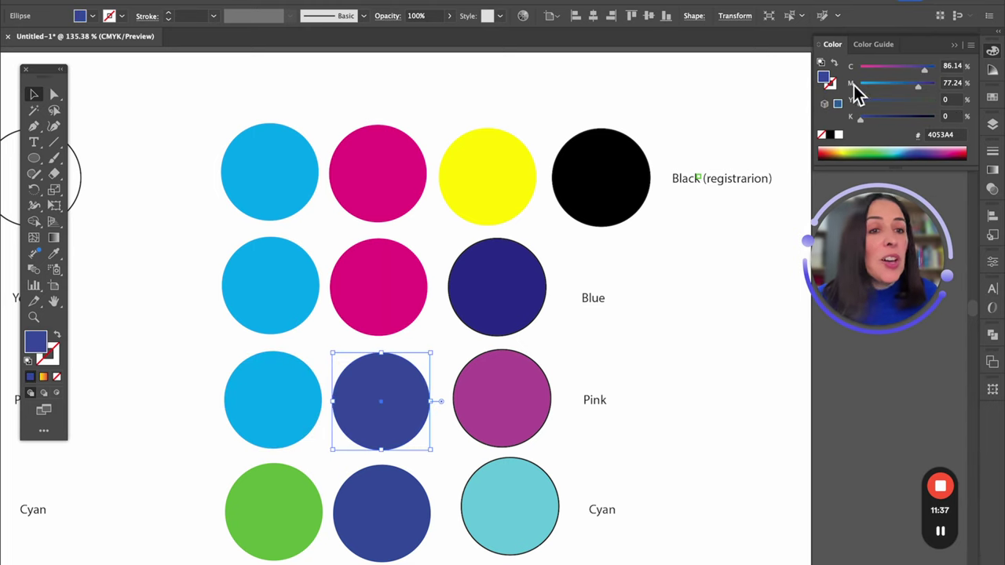
{"action": "left_click_drag", "start_coordinate": [918, 86], "coordinate": [808, 82]}
{"action": "left_click_drag", "start_coordinate": [864, 102], "coordinate": [981, 106]}
{"action": "left_click_drag", "start_coordinate": [924, 69], "coordinate": [729, 78]}
Step: Fill the outlined pink circle in the copied set's third row with green, using C 100, M 0 and Y 100
{"action": "left_click", "coordinate": [506, 439]}
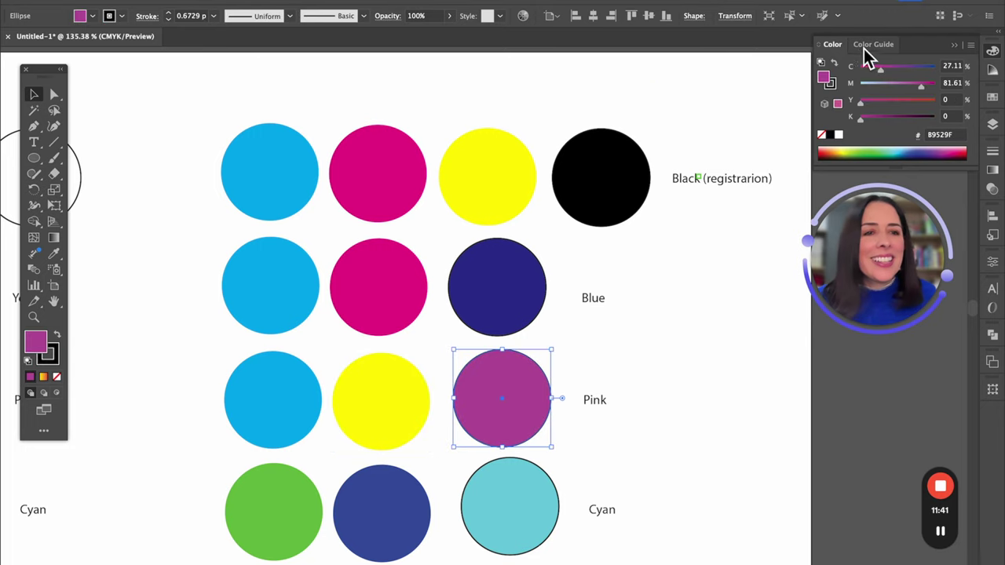
{"action": "left_click_drag", "start_coordinate": [880, 69], "coordinate": [998, 67]}
{"action": "left_click_drag", "start_coordinate": [900, 84], "coordinate": [795, 83]}
{"action": "left_click_drag", "start_coordinate": [861, 100], "coordinate": [921, 102]}
{"action": "left_click_drag", "start_coordinate": [987, 121], "coordinate": [984, 118]}
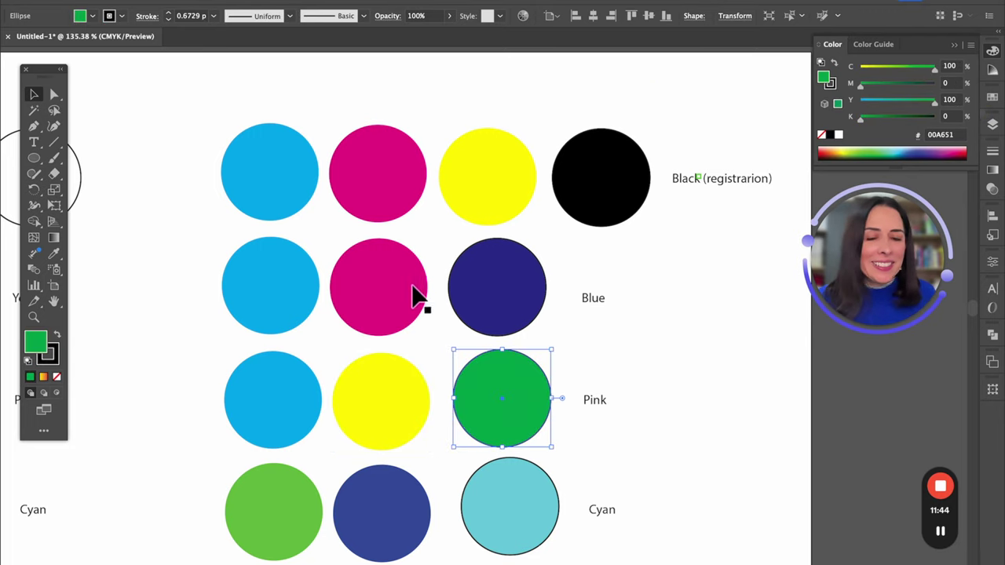
Step: Change the "Pink" label in the copied set's third row to "Green"
{"action": "double_click", "coordinate": [595, 401]}
{"action": "double_click", "coordinate": [596, 401]}
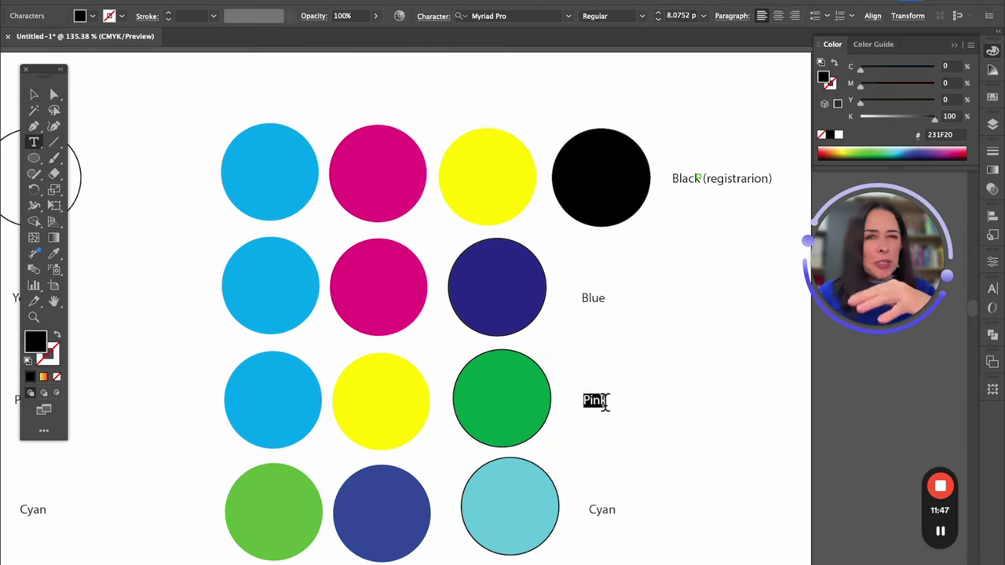
{"action": "type", "text": "G"}
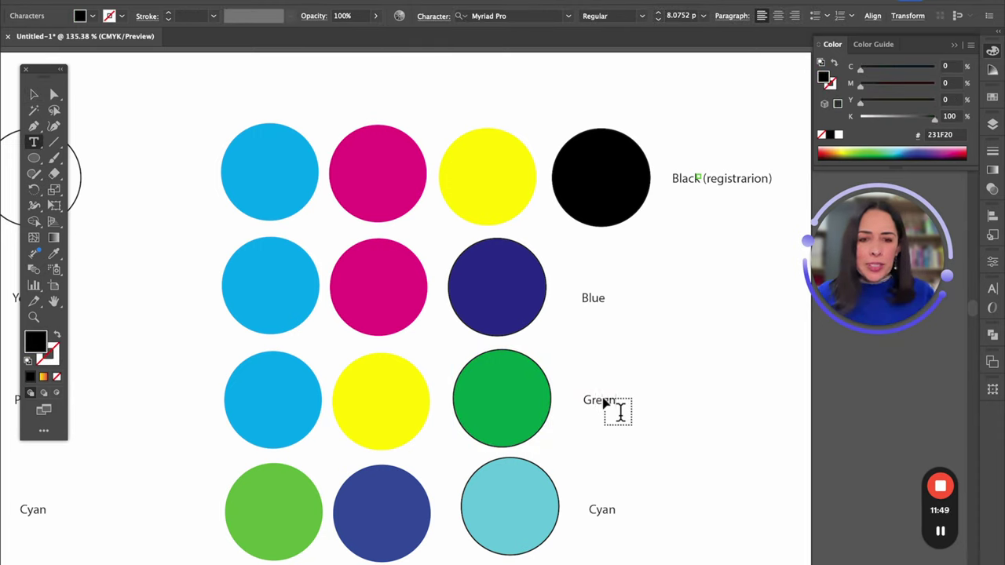
{"action": "type", "text": "reen"}
{"action": "left_click", "coordinate": [36, 95]}
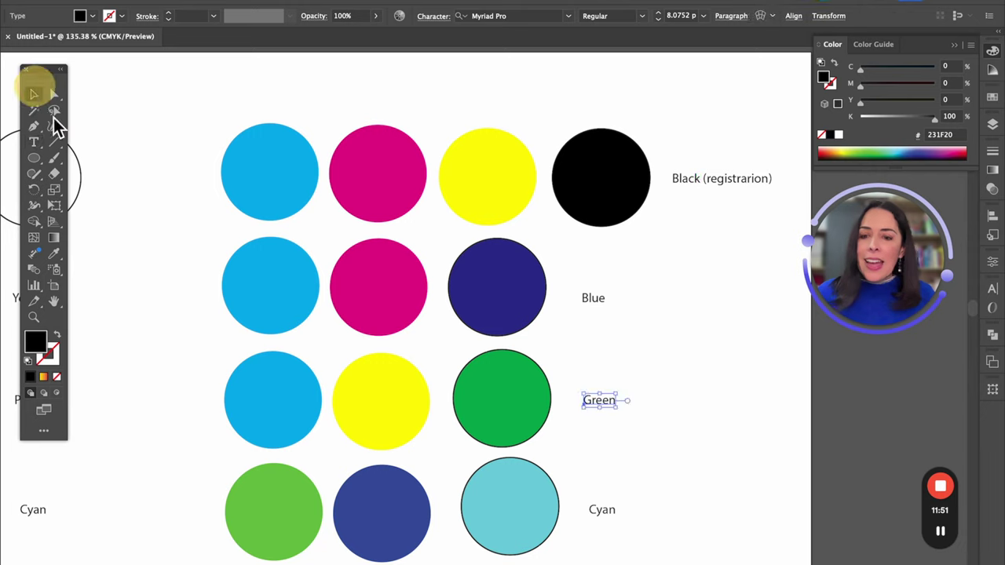
Step: In the copied set's fourth row, fill the green circle with magenta and the blue circle with yellow, Y 100 with C and M 0
{"action": "left_click", "coordinate": [313, 530]}
{"action": "left_click_drag", "start_coordinate": [909, 71], "coordinate": [707, 117]}
{"action": "left_click", "coordinate": [377, 488]}
{"action": "left_click_drag", "start_coordinate": [863, 105], "coordinate": [954, 101]}
{"action": "left_click_drag", "start_coordinate": [928, 69], "coordinate": [765, 49]}
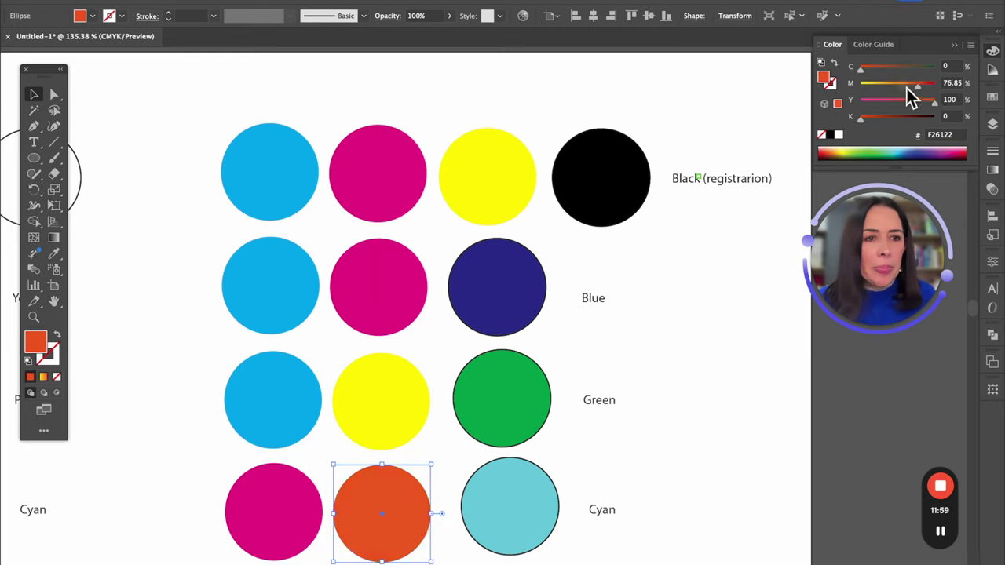
{"action": "left_click_drag", "start_coordinate": [918, 86], "coordinate": [712, 84]}
Step: Fill the outlined cyan circle in the copied set's fourth row with red, using C 0, M 100 and Y 100
{"action": "left_click", "coordinate": [559, 480]}
{"action": "left_click", "coordinate": [549, 502]}
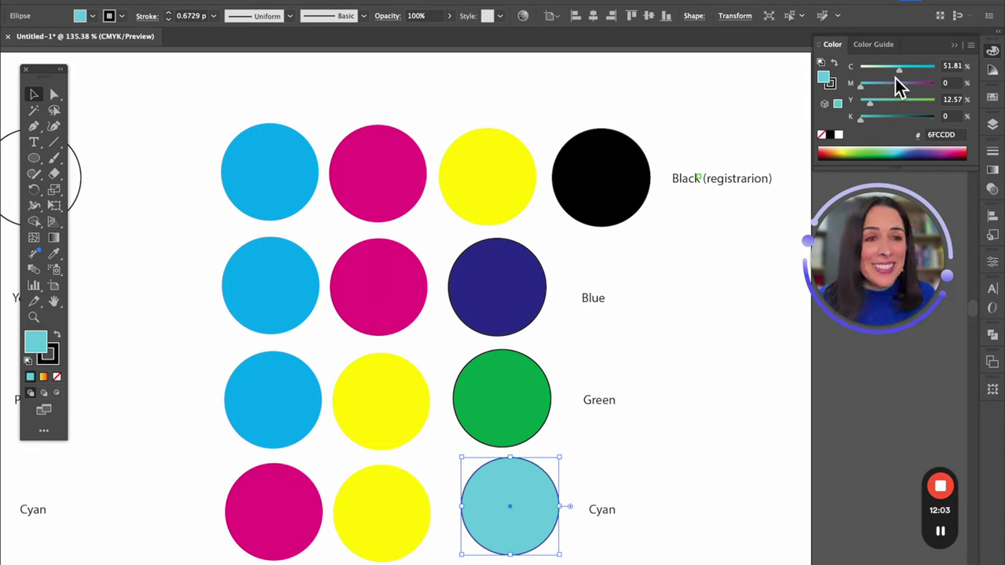
{"action": "left_click_drag", "start_coordinate": [903, 74], "coordinate": [795, 68]}
{"action": "left_click_drag", "start_coordinate": [861, 84], "coordinate": [981, 86]}
{"action": "left_click_drag", "start_coordinate": [872, 110], "coordinate": [988, 107]}
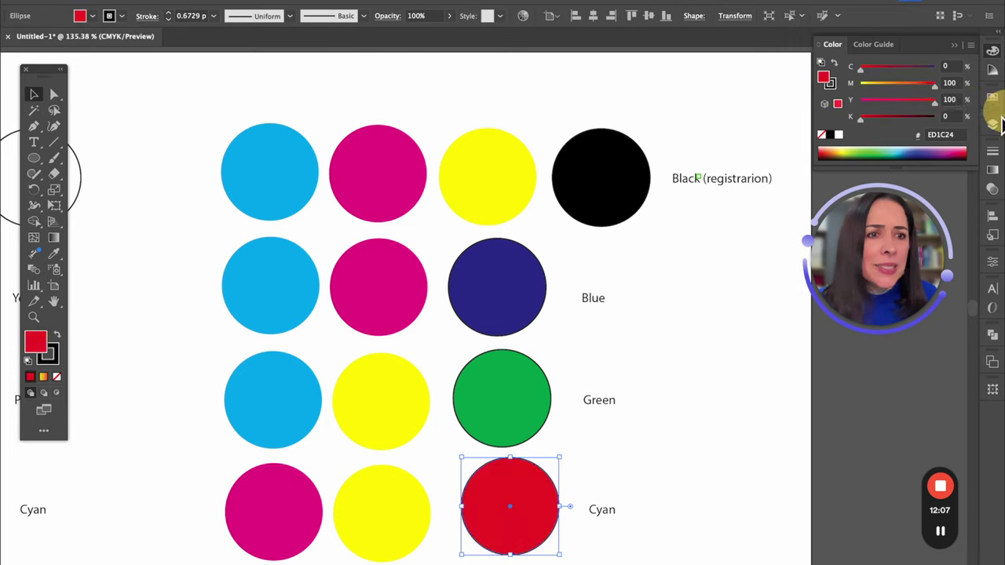
Step: Change the "Cyan" label in the copied set's fourth row to "Red" and clear the selection
{"action": "left_click", "coordinate": [604, 511]}
{"action": "double_click", "coordinate": [604, 511]}
{"action": "type", "text": "RE"}
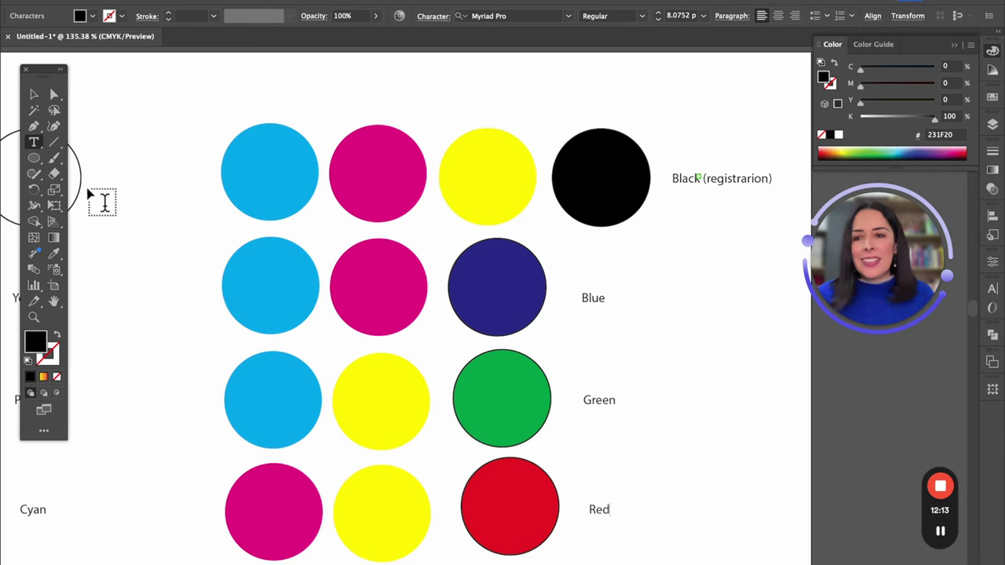
{"action": "left_click", "coordinate": [35, 98]}
{"action": "left_click", "coordinate": [176, 135]}
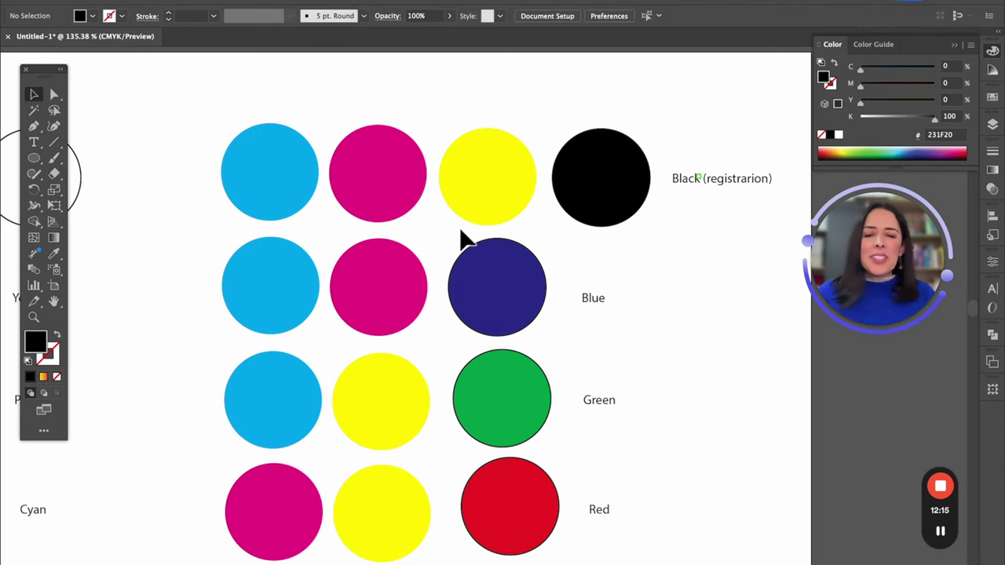
Step: Start a fifth row by copying the fourth row's magenta circle below it and moving its yellow and red circles down beside the copy
{"action": "scroll", "coordinate": [669, 412], "scroll_direction": "down", "scroll_amount": 3}
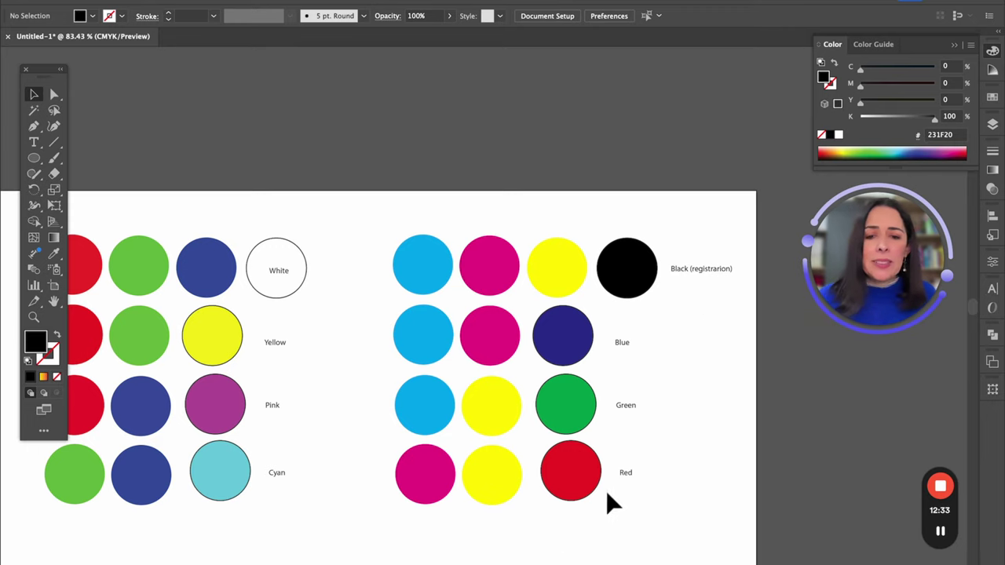
{"action": "left_click_drag", "start_coordinate": [712, 463], "coordinate": [713, 329]}
{"action": "left_click", "coordinate": [444, 359]}
{"action": "left_click_drag", "start_coordinate": [445, 359], "coordinate": [448, 451]}
{"action": "left_click_drag", "start_coordinate": [504, 382], "coordinate": [502, 454]}
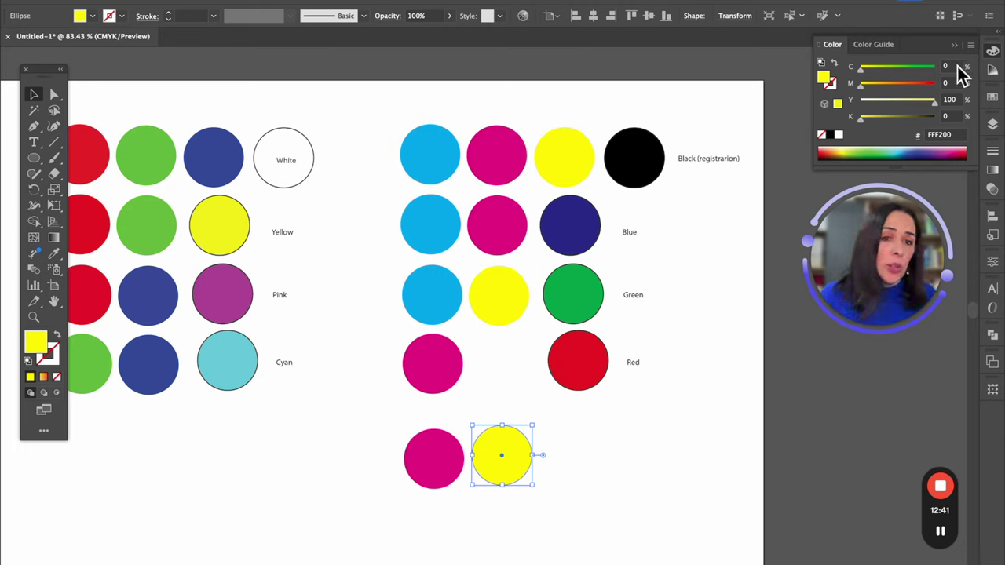
{"action": "left_click", "coordinate": [600, 468]}
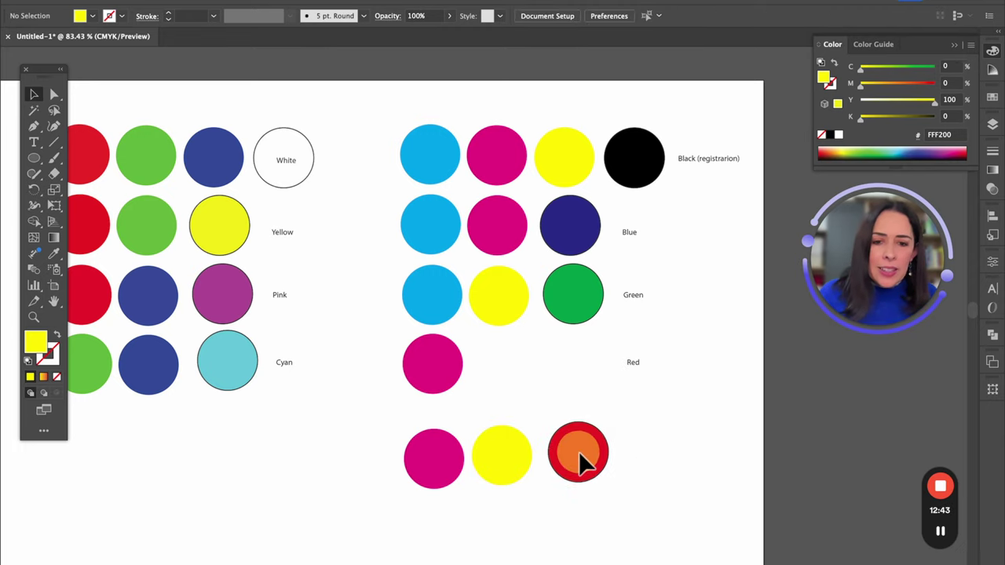
Step: Fill the red circle in the new fifth row with orange, using M 51 and Y 87
{"action": "left_click", "coordinate": [579, 452]}
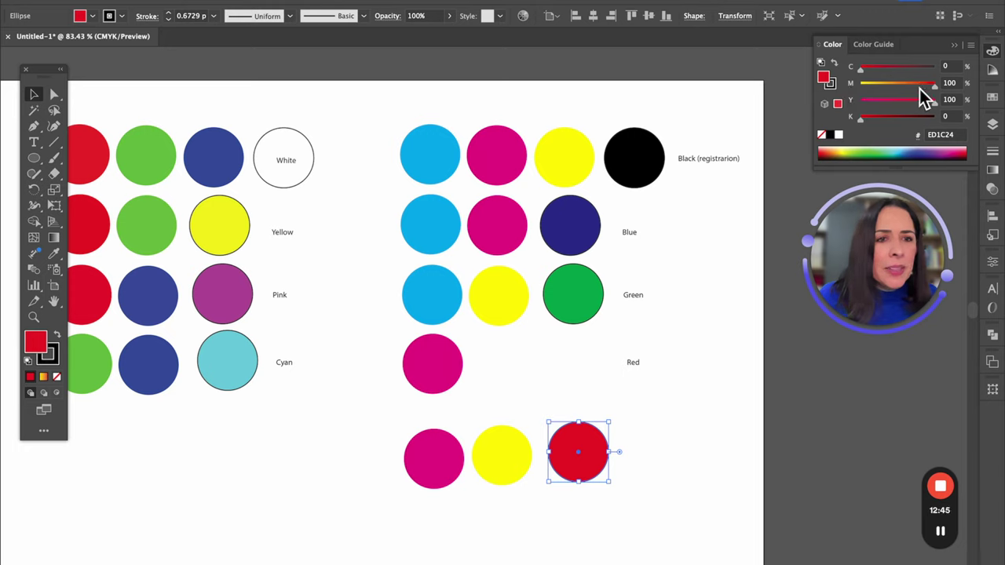
{"action": "left_click_drag", "start_coordinate": [934, 88], "coordinate": [899, 88]}
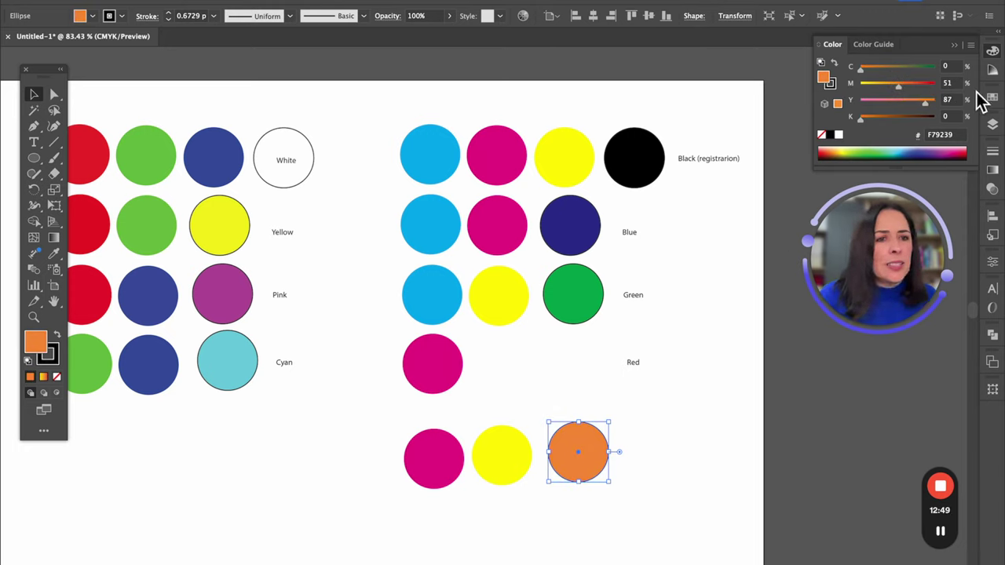
{"action": "left_click", "coordinate": [662, 426]}
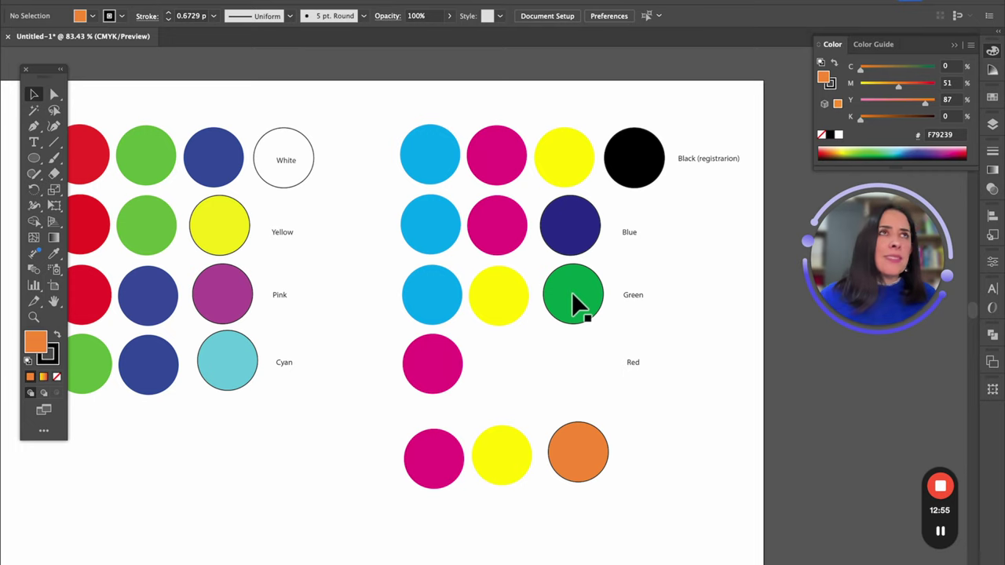
Step: Copy the third row's cyan and yellow circles together to start a sixth row below the magenta, yellow and orange row
{"action": "left_click", "coordinate": [458, 296]}
{"action": "left_click", "coordinate": [501, 300], "text": "shift"}
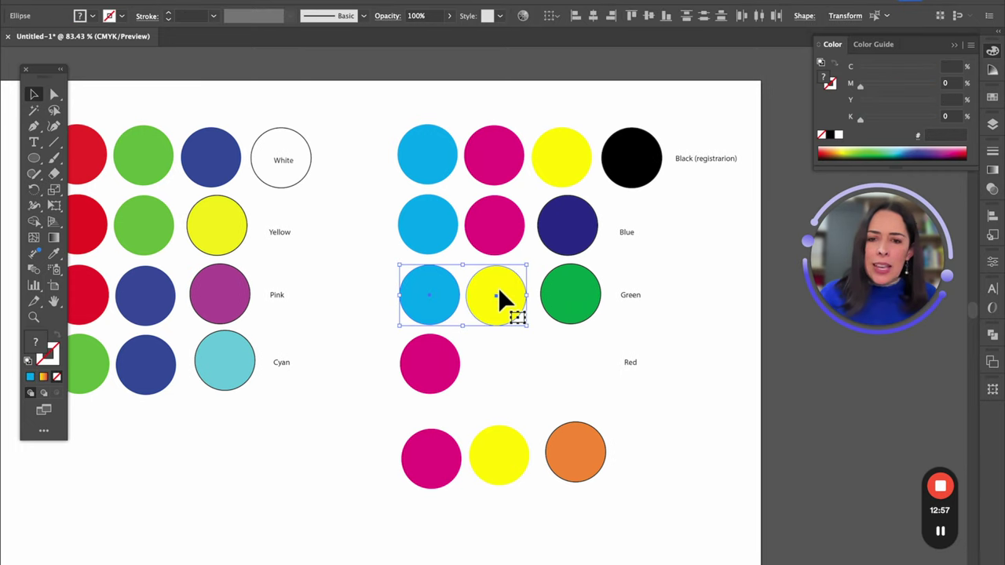
{"action": "key", "text": "ctrl+minus"}
{"action": "left_click_drag", "start_coordinate": [510, 294], "coordinate": [508, 484]}
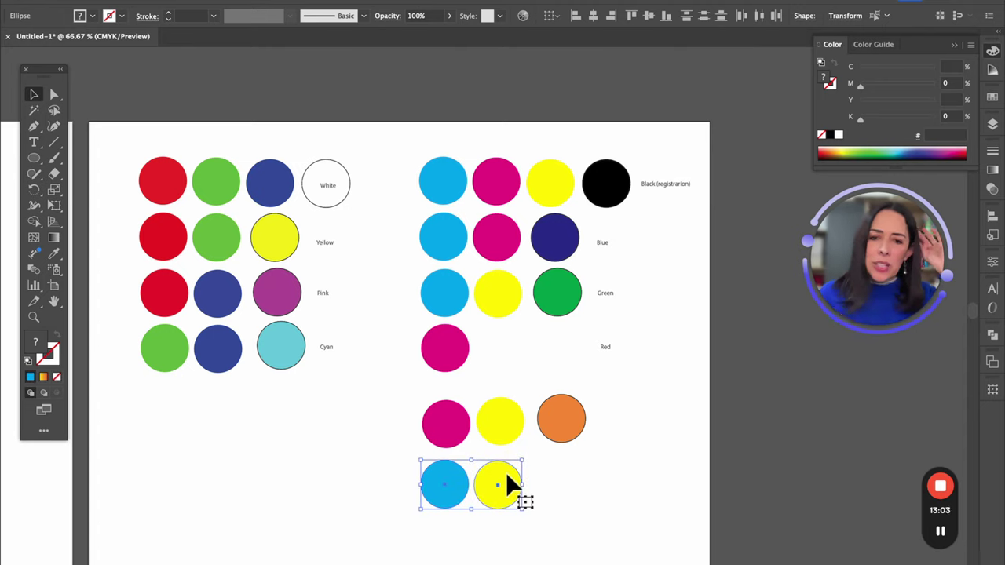
Step: Copy the fifth row's yellow and orange circles up into the fourth row's gaps and fill the orange copy with red, M 100 and Y 100
{"action": "left_click", "coordinate": [542, 455]}
{"action": "left_click", "coordinate": [520, 431]}
{"action": "left_click_drag", "start_coordinate": [520, 431], "coordinate": [506, 357]}
{"action": "left_click_drag", "start_coordinate": [578, 432], "coordinate": [580, 362]}
{"action": "left_click_drag", "start_coordinate": [894, 86], "coordinate": [969, 112]}
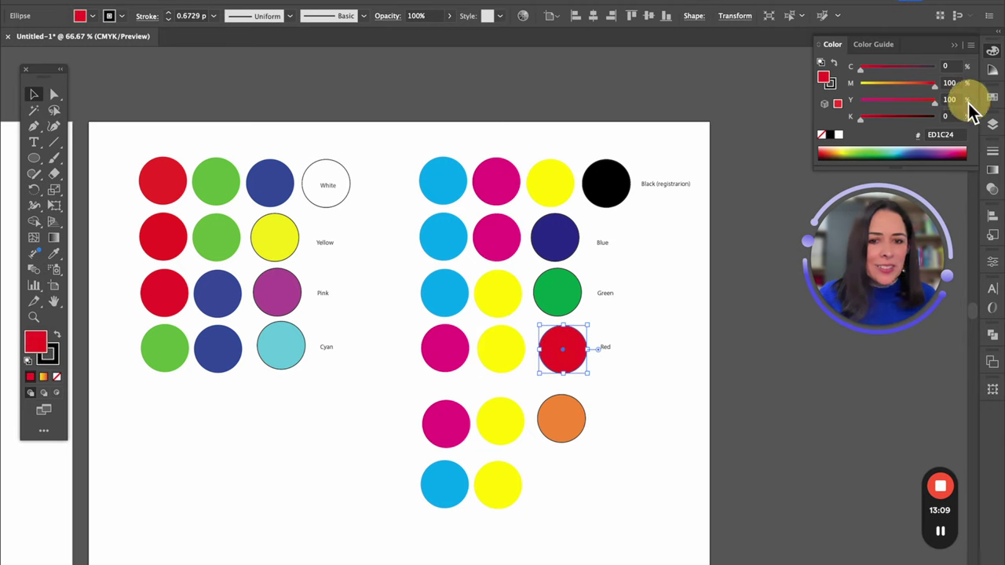
{"action": "left_click", "coordinate": [708, 375]}
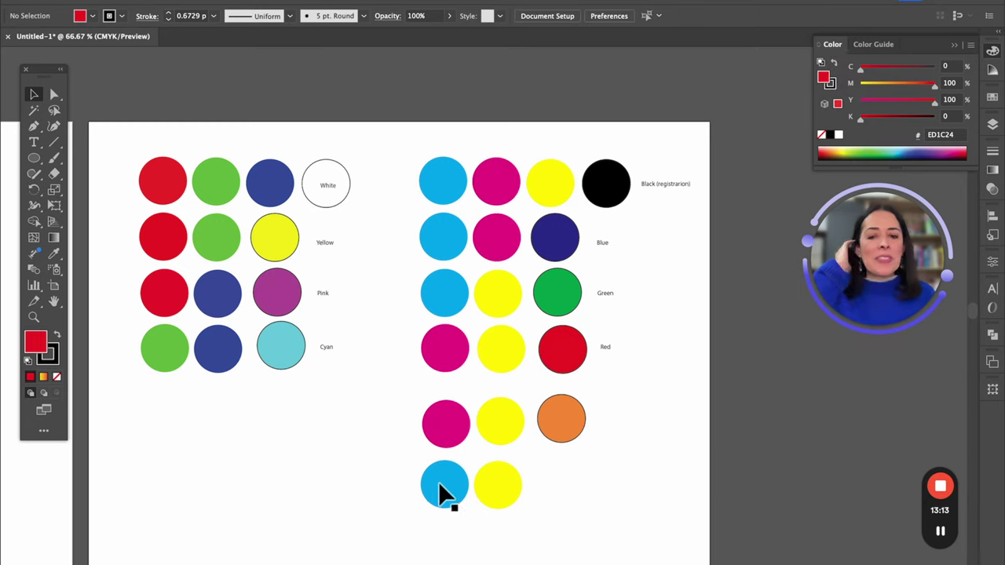
Step: Copy the orange circle down beside the sixth row's cyan and yellow circles and fill it with lime green, C 36, M 0 and Y 100
{"action": "left_click_drag", "start_coordinate": [569, 424], "coordinate": [570, 481]}
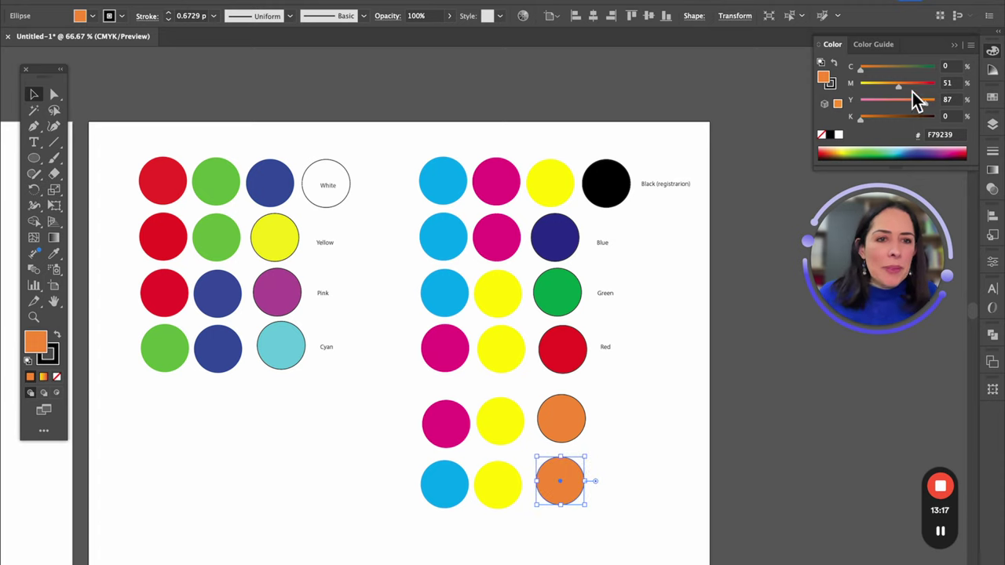
{"action": "mouse_move", "coordinate": [901, 89]}
{"action": "left_mouse_down"}
{"action": "mouse_move", "coordinate": [815, 87]}
{"action": "mouse_move", "coordinate": [889, 76]}
{"action": "left_mouse_up"}
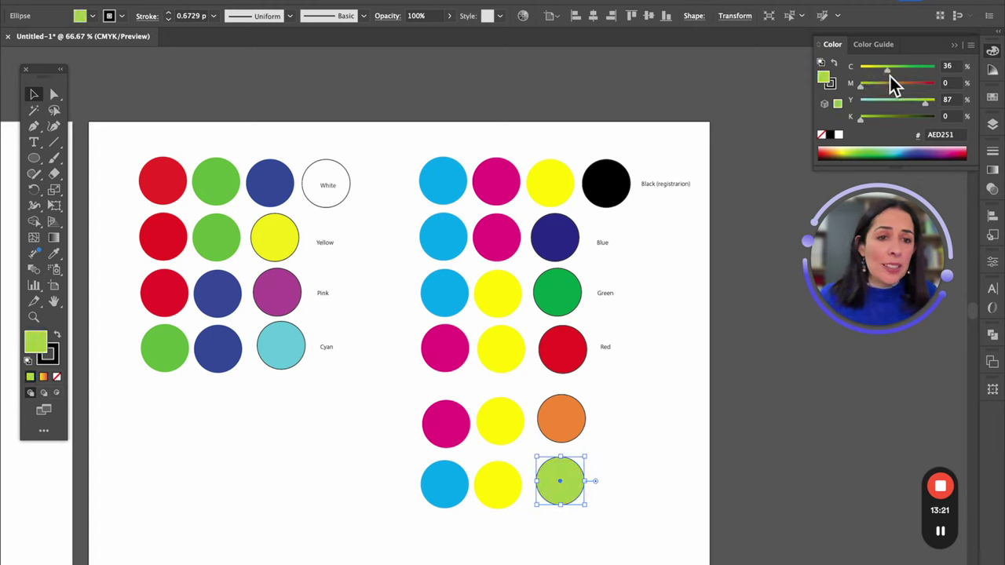
{"action": "left_click_drag", "start_coordinate": [927, 104], "coordinate": [972, 107]}
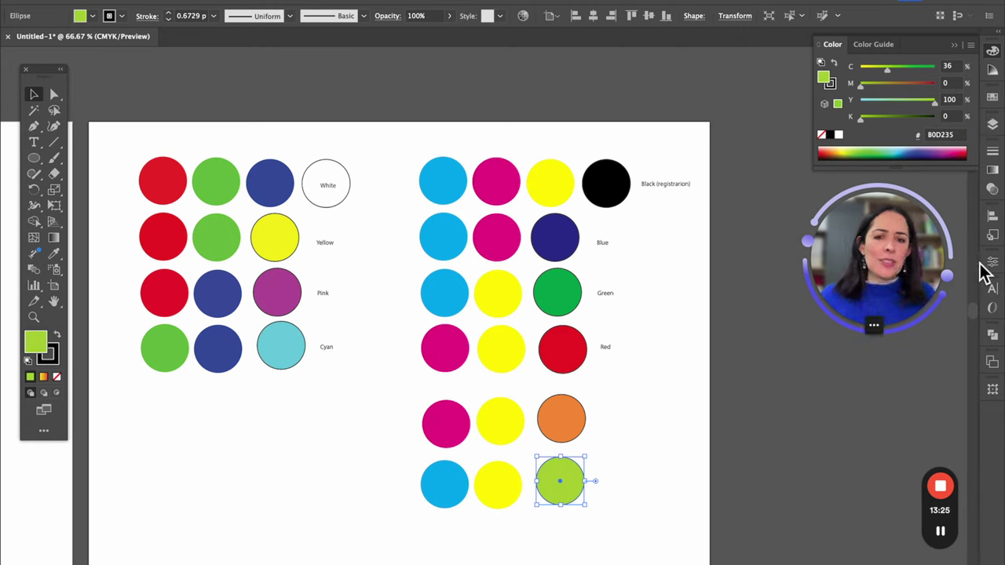
Step: Deselect the lime green circle, switch the colour sliders to Grayscale and put the colour controls away
{"action": "left_click", "coordinate": [679, 412]}
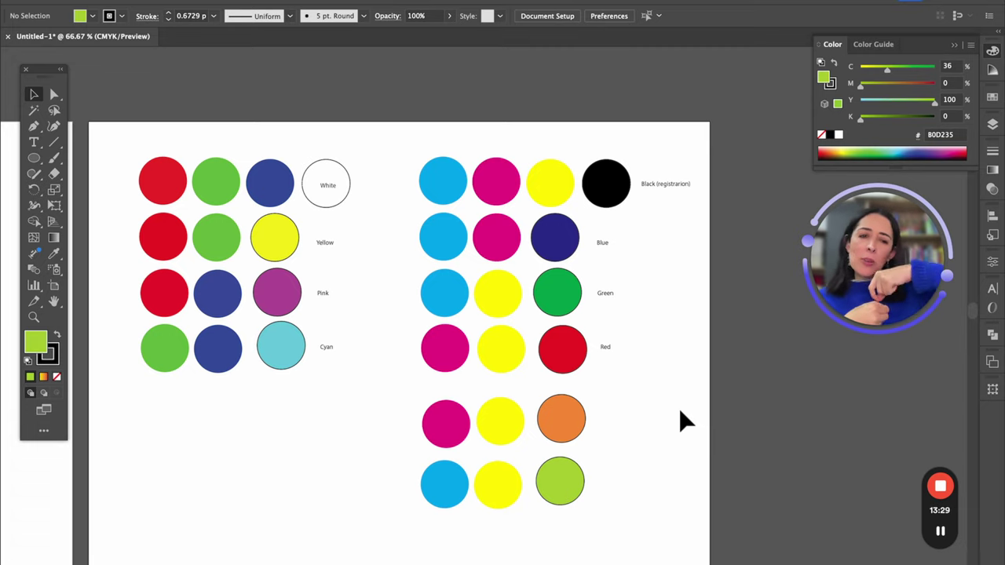
{"action": "scroll", "coordinate": [679, 408], "scroll_direction": "down", "scroll_amount": 3}
{"action": "scroll", "coordinate": [679, 408], "scroll_direction": "left", "scroll_amount": 2}
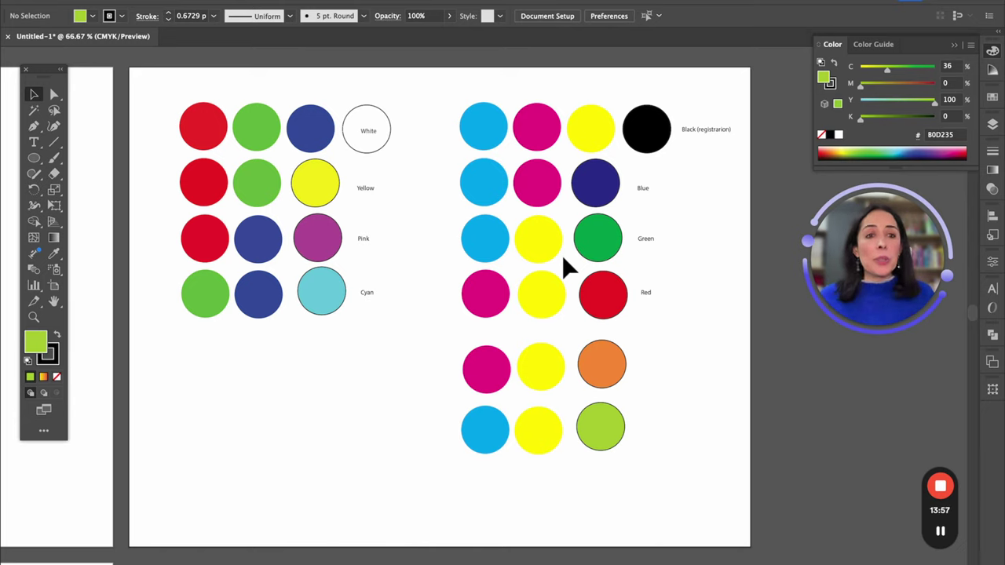
{"action": "left_click", "coordinate": [970, 45]}
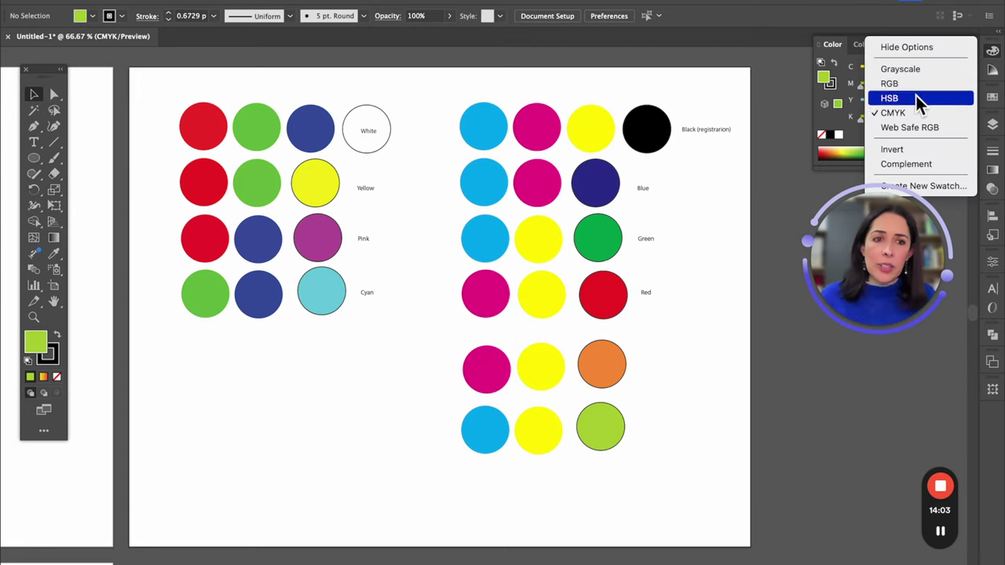
{"action": "left_click", "coordinate": [899, 69]}
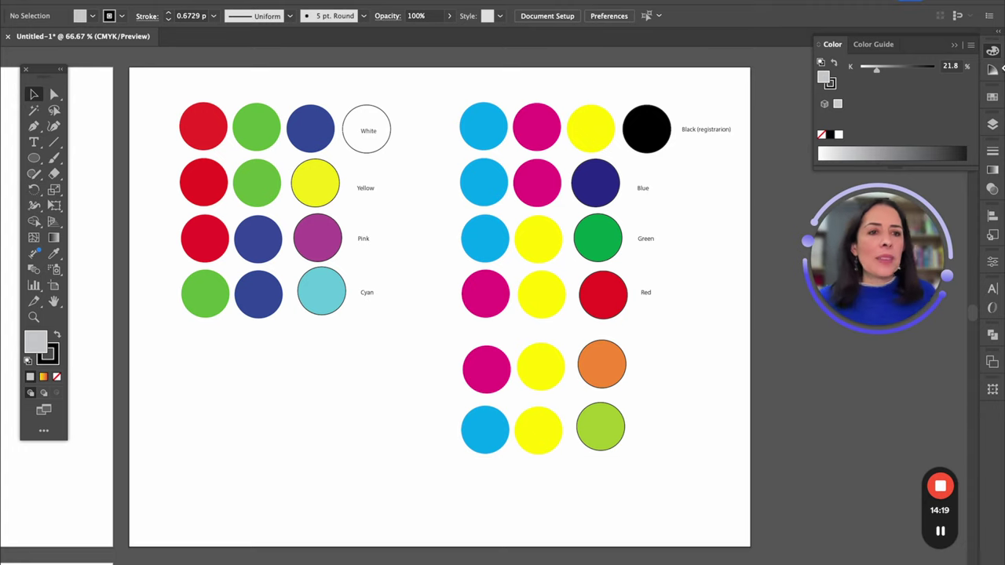
{"action": "left_click", "coordinate": [968, 58]}
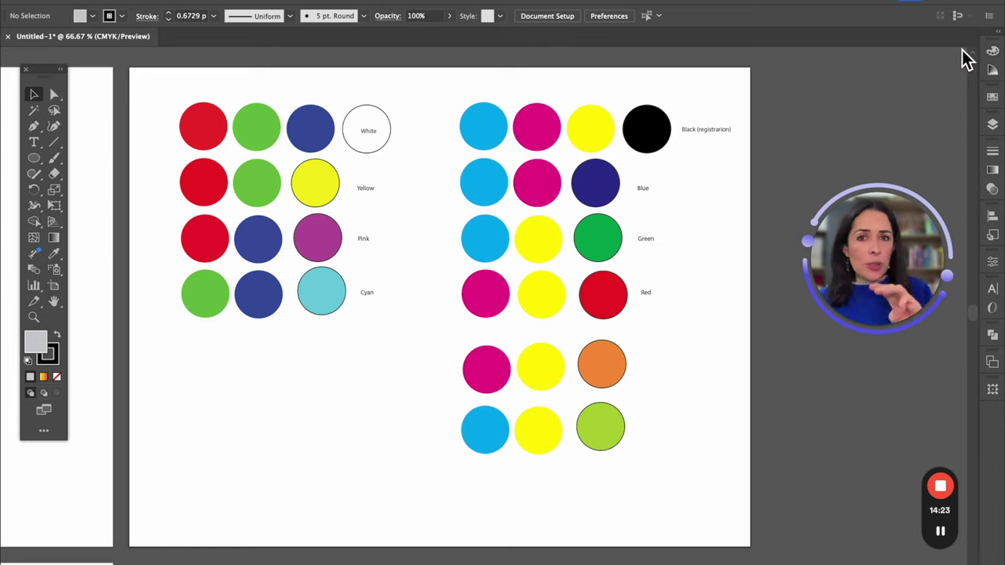
Step: Show the document's swatches
{"action": "left_click", "coordinate": [992, 98]}
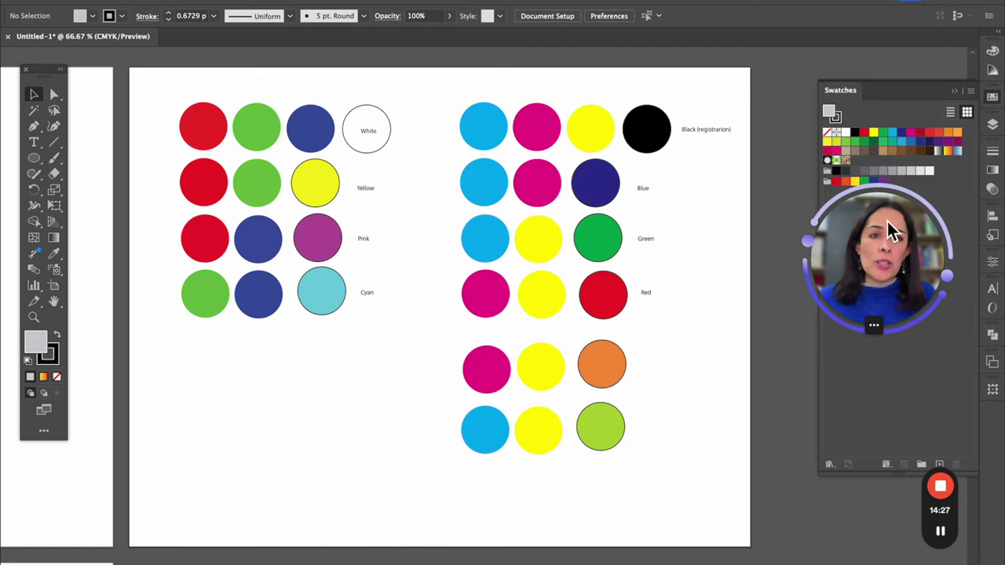
{"action": "left_click_drag", "start_coordinate": [887, 221], "coordinate": [868, 358]}
{"action": "left_click", "coordinate": [992, 101]}
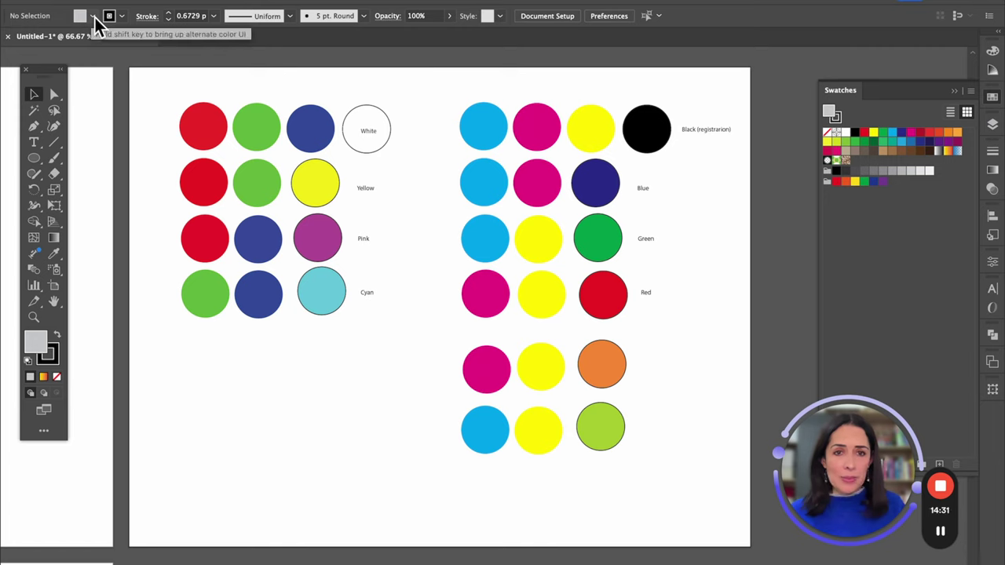
Step: Draw a grey square near the upper corner of the empty artboard below the Web/digital color row
{"action": "left_click_drag", "start_coordinate": [312, 384], "coordinate": [626, 273]}
{"action": "left_click_drag", "start_coordinate": [316, 267], "coordinate": [588, 305]}
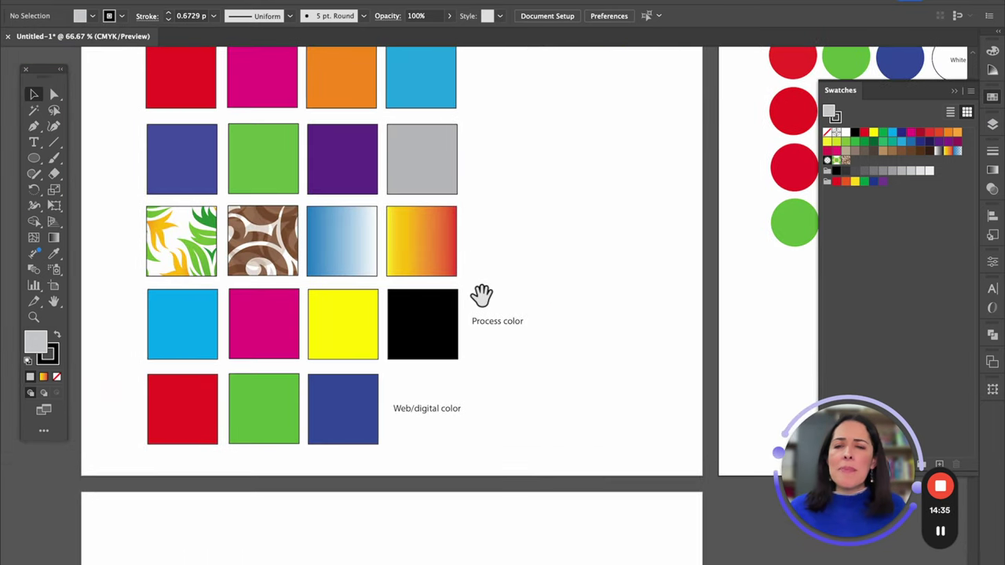
{"action": "left_click_drag", "start_coordinate": [518, 338], "coordinate": [537, 54]}
{"action": "left_click_drag", "start_coordinate": [548, 251], "coordinate": [554, 161]}
{"action": "mouse_move", "coordinate": [39, 158]}
{"action": "left_mouse_down"}
{"action": "mouse_move", "coordinate": [62, 169]}
{"action": "mouse_move", "coordinate": [87, 160]}
{"action": "left_mouse_up"}
{"action": "left_click_drag", "start_coordinate": [204, 182], "coordinate": [292, 271]}
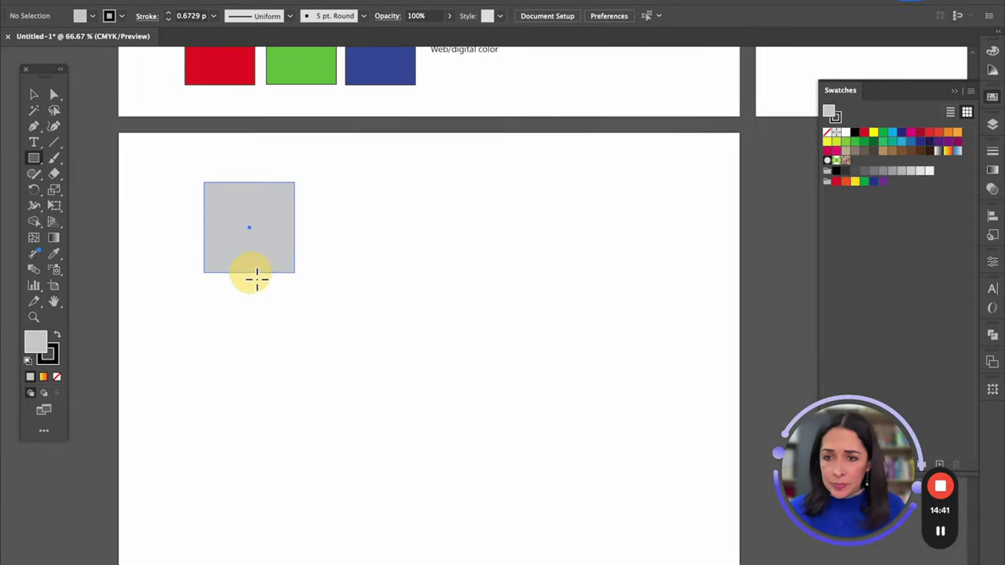
Step: Duplicate the grey square into two rows of four and deselect them
{"action": "left_click", "coordinate": [34, 94]}
{"action": "left_click_drag", "start_coordinate": [217, 212], "coordinate": [543, 218]}
{"action": "left_click_drag", "start_coordinate": [172, 160], "coordinate": [616, 292]}
{"action": "left_click_drag", "start_coordinate": [552, 343], "coordinate": [559, 343]}
{"action": "left_click", "coordinate": [638, 339]}
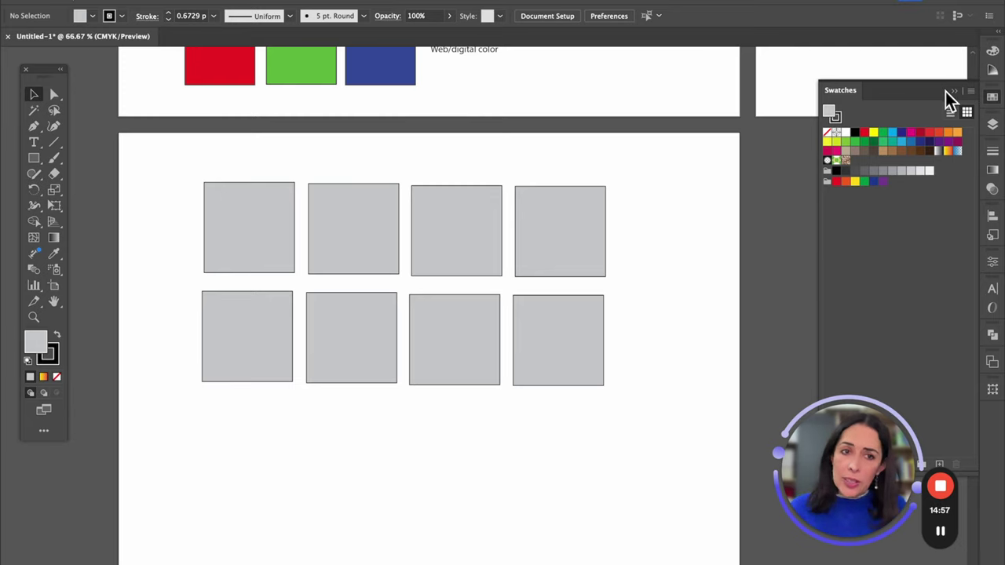
{"action": "left_click", "coordinate": [971, 91]}
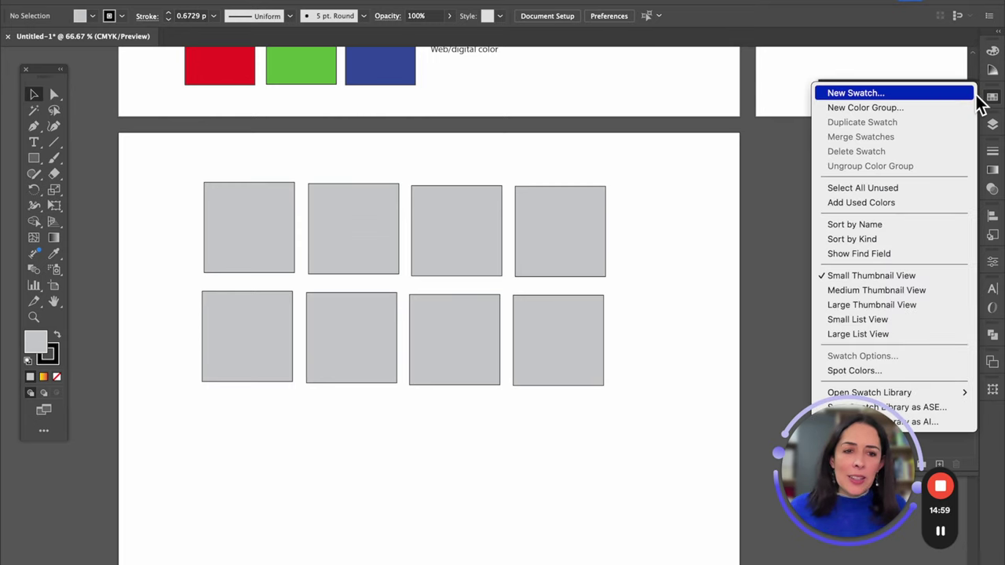
{"action": "mouse_move", "coordinate": [941, 400]}
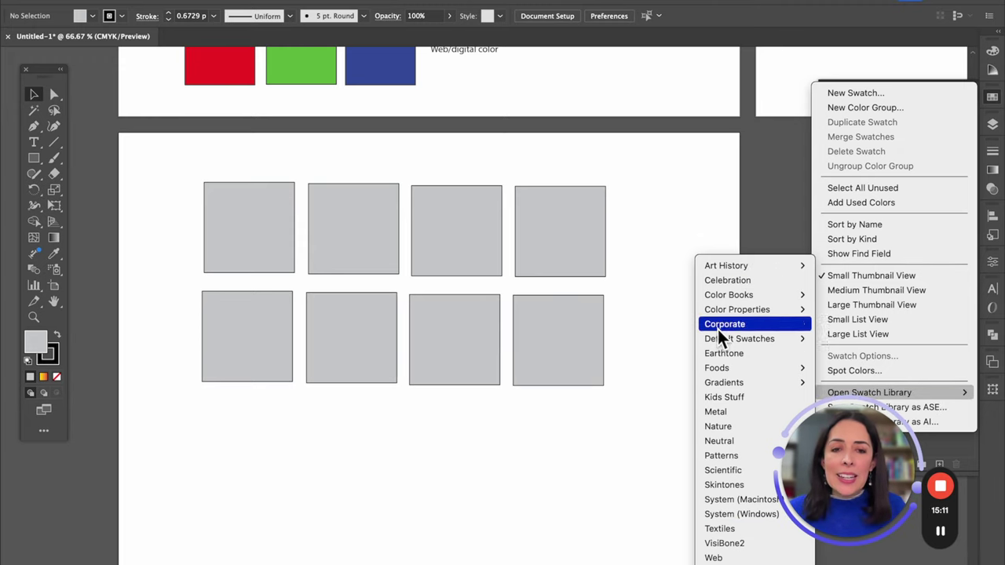
{"action": "mouse_move", "coordinate": [723, 302]}
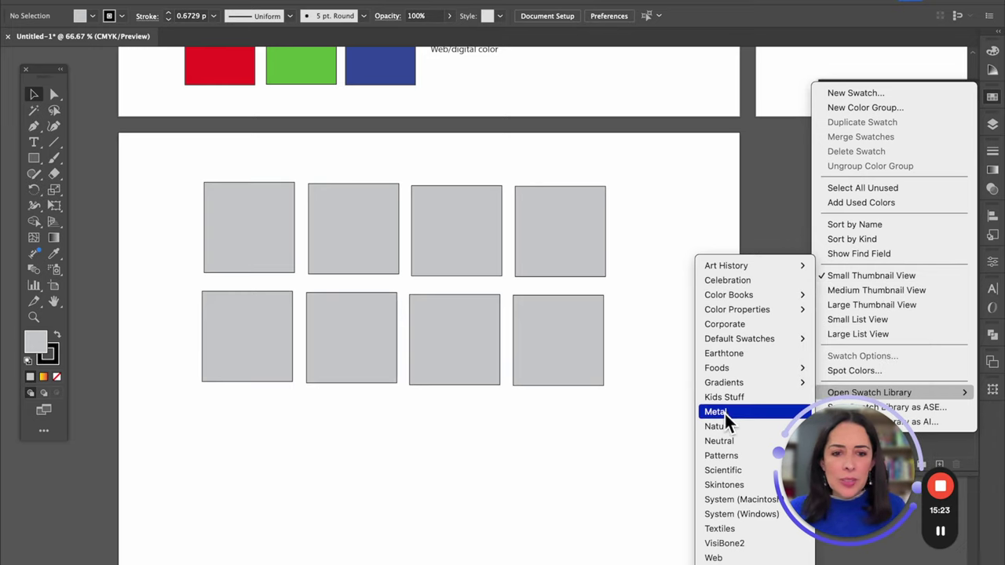
{"action": "mouse_move", "coordinate": [729, 371]}
{"action": "left_click_drag", "start_coordinate": [880, 443], "coordinate": [144, 491]}
{"action": "key", "text": "Tab"}
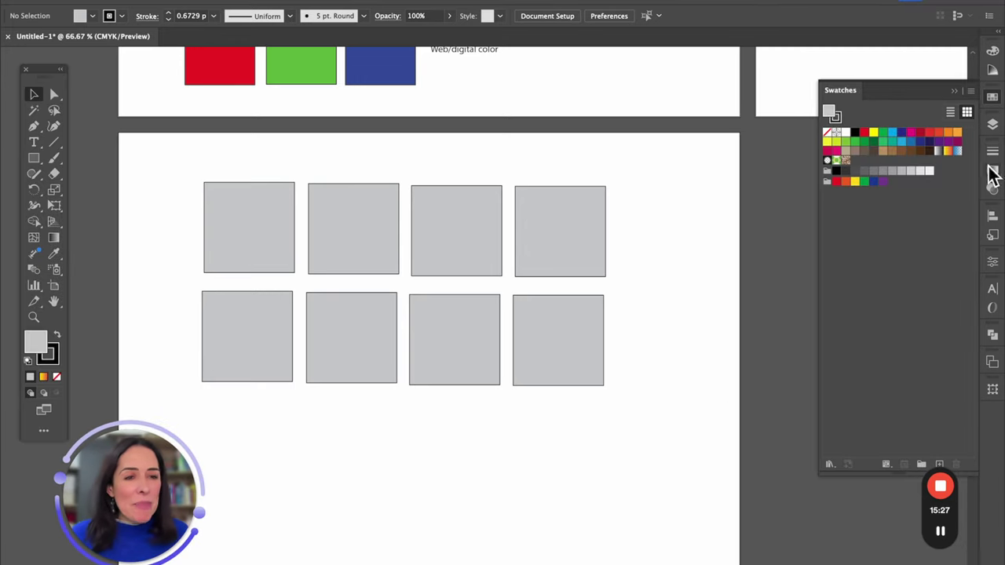
Step: Open the Beverages swatch library from the Foods collection and place it, enlarged, beside the grey squares
{"action": "left_click", "coordinate": [969, 92]}
{"action": "mouse_move", "coordinate": [885, 392]}
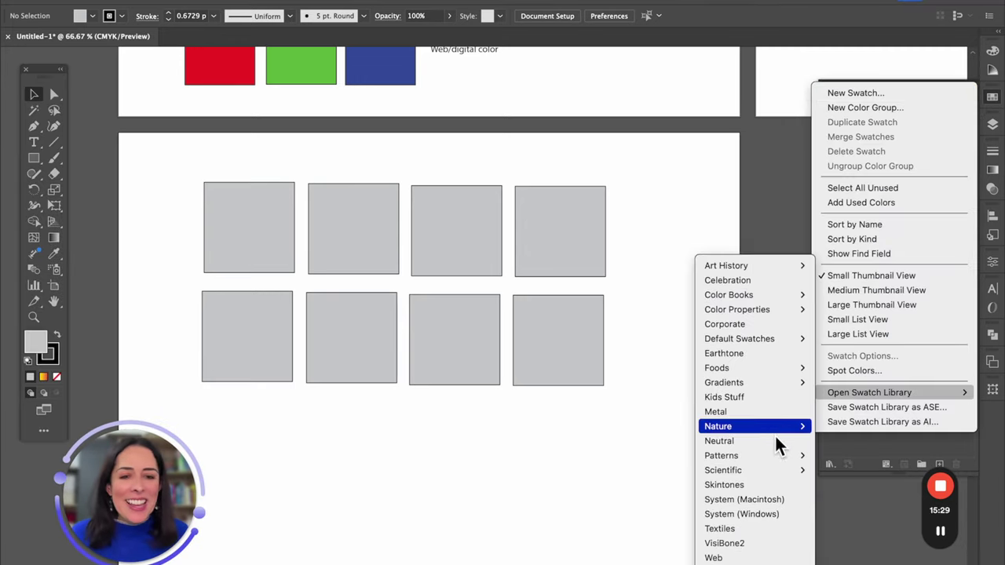
{"action": "mouse_move", "coordinate": [774, 369]}
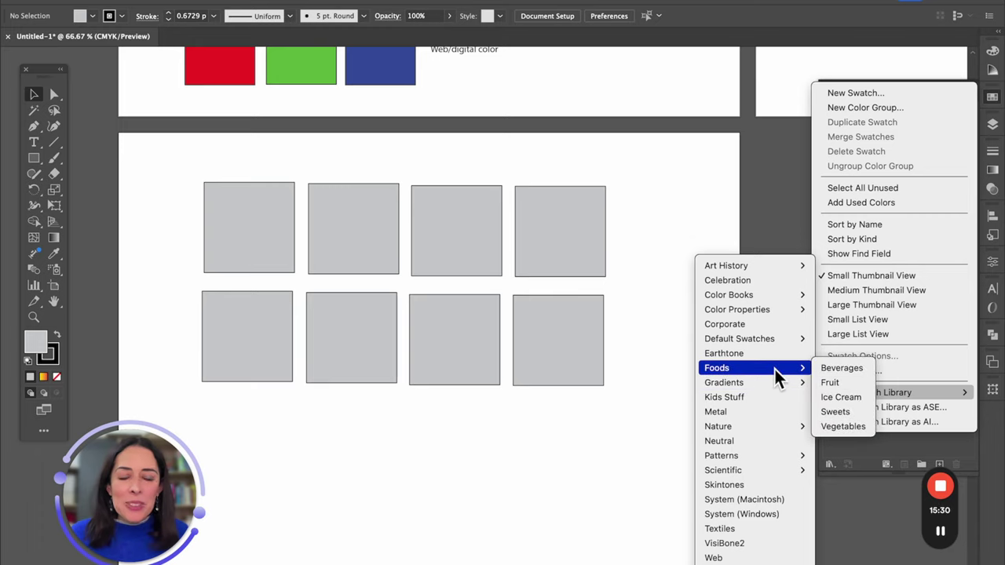
{"action": "left_click", "coordinate": [852, 371]}
{"action": "left_click_drag", "start_coordinate": [495, 271], "coordinate": [711, 145]}
{"action": "left_click_drag", "start_coordinate": [790, 238], "coordinate": [802, 426]}
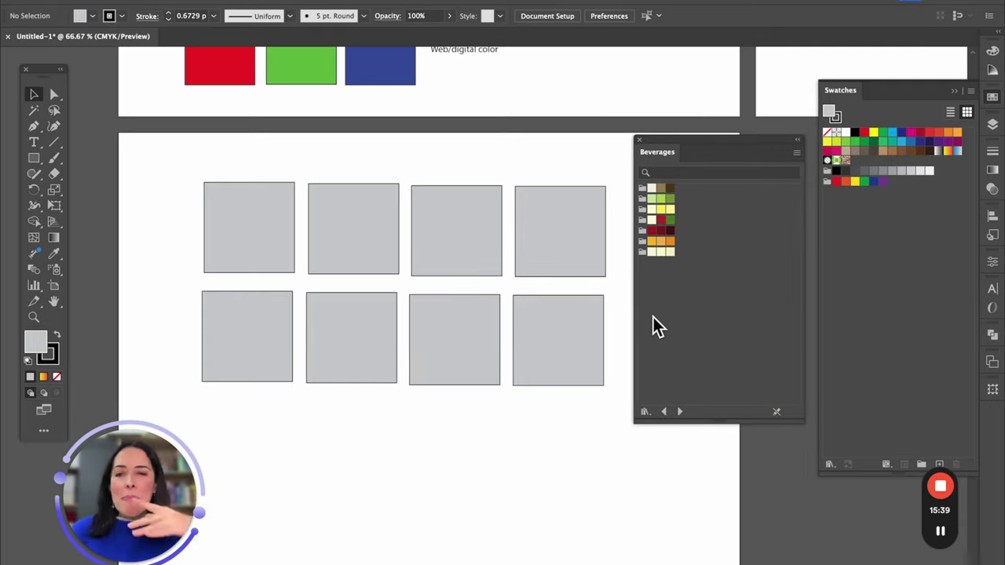
Step: Open the Ice Cream swatch library from the Foods collection
{"action": "left_click", "coordinate": [970, 91]}
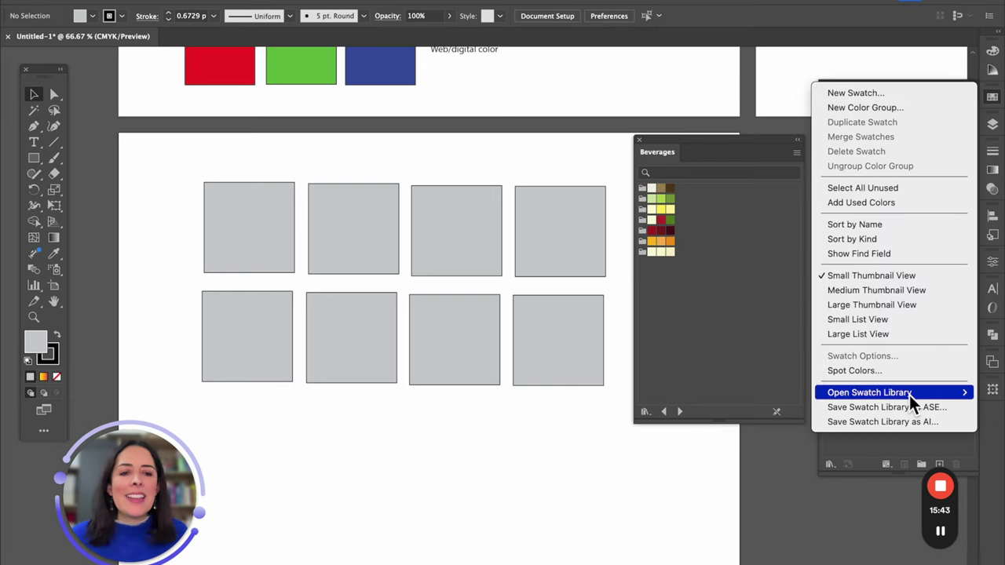
{"action": "mouse_move", "coordinate": [863, 394]}
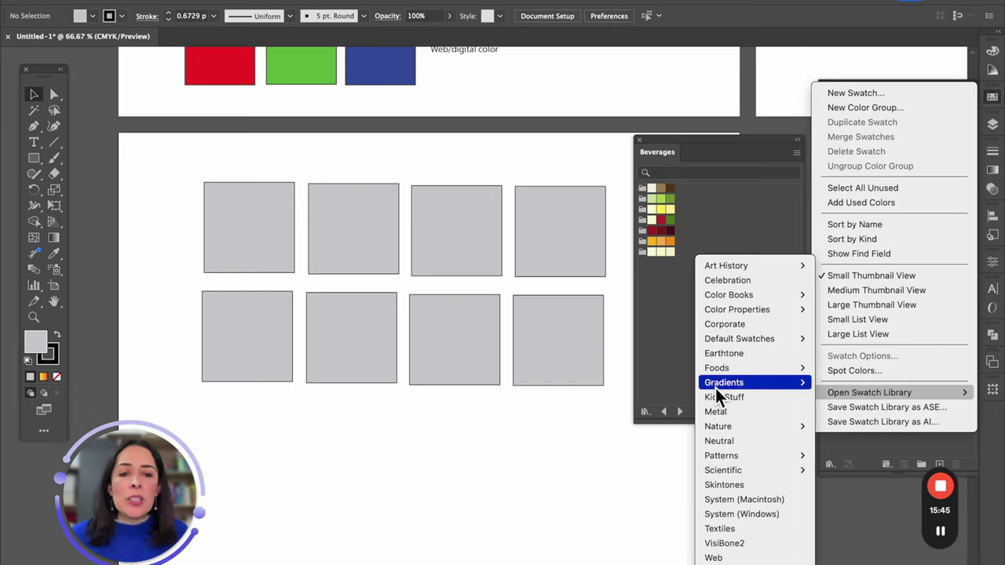
{"action": "mouse_move", "coordinate": [714, 388]}
{"action": "mouse_move", "coordinate": [720, 368]}
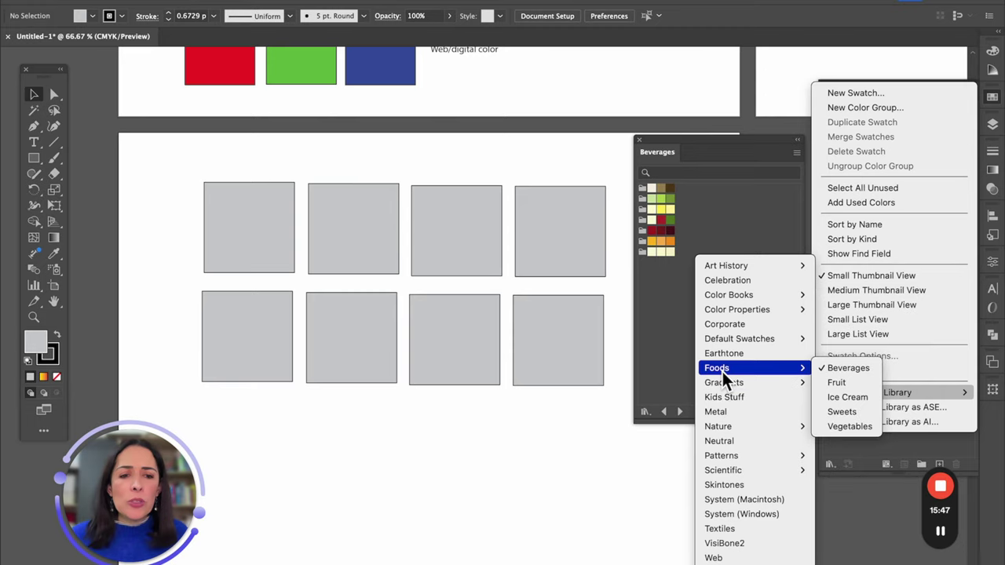
{"action": "left_click", "coordinate": [843, 398]}
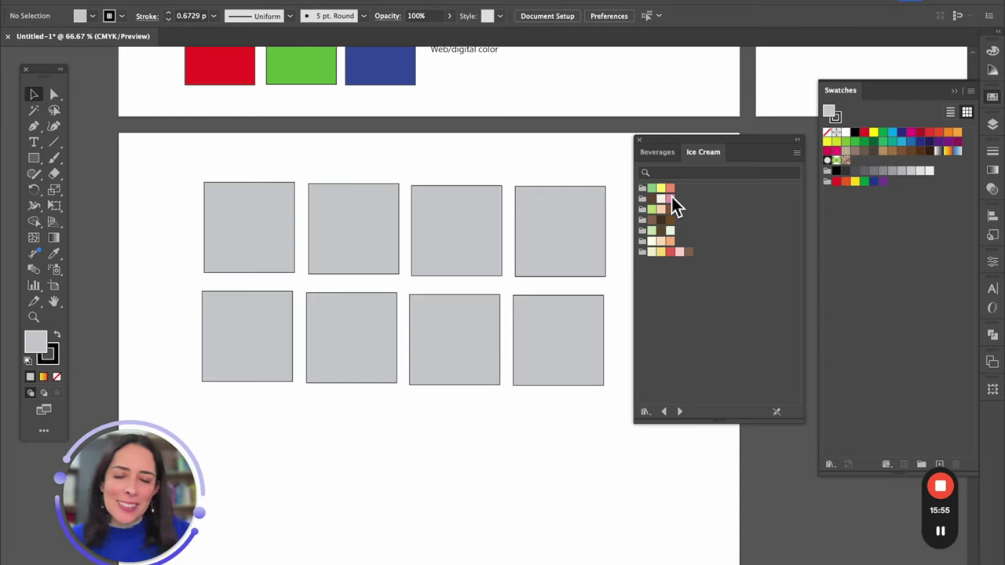
Step: Fill the upper row's four squares with red, green, light lime and peach swatches from the Ice Cream library, in that order
{"action": "left_click", "coordinate": [233, 239]}
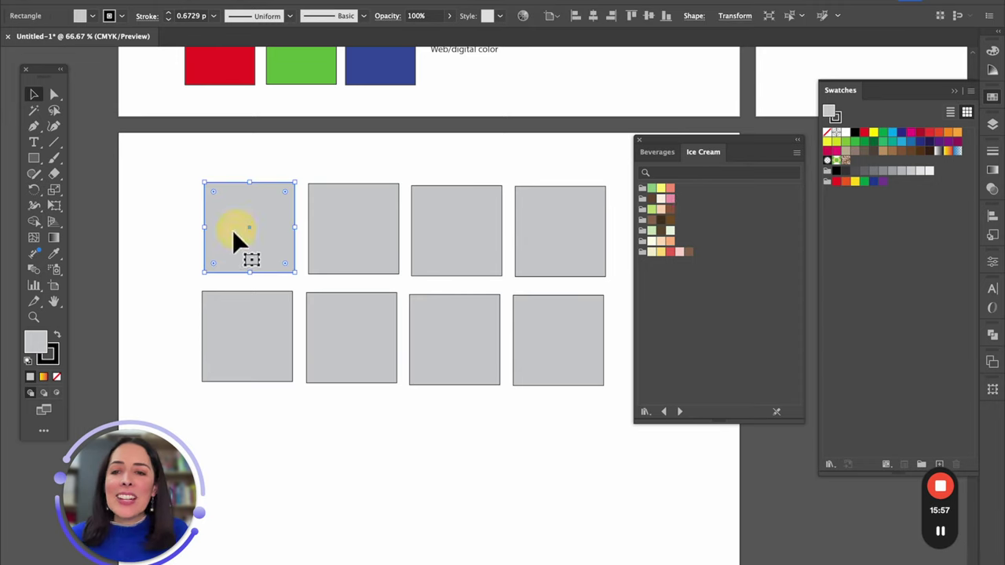
{"action": "left_click", "coordinate": [671, 251]}
{"action": "left_click", "coordinate": [332, 229]}
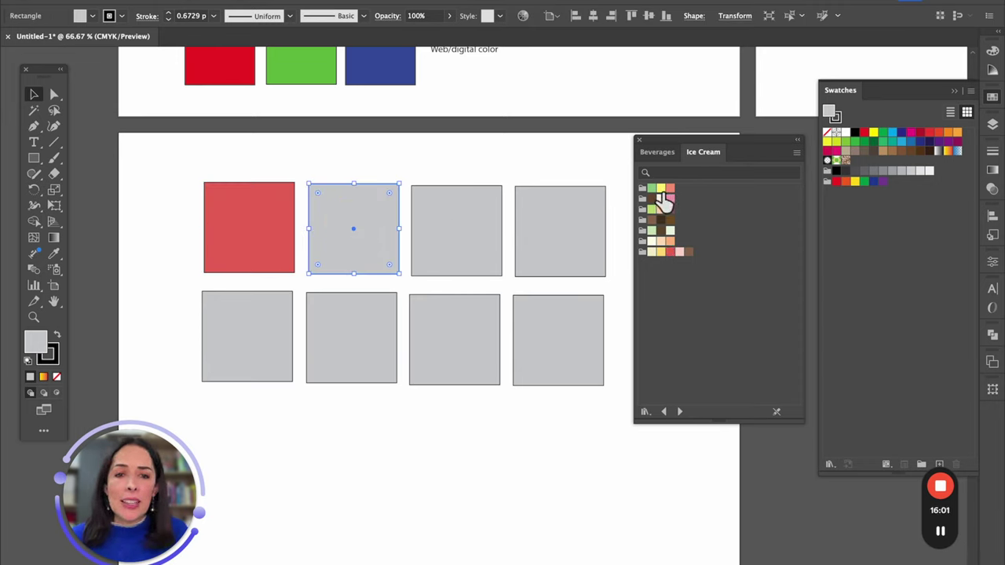
{"action": "left_click", "coordinate": [653, 189]}
{"action": "left_click", "coordinate": [450, 227]}
{"action": "left_click", "coordinate": [652, 208]}
{"action": "left_click", "coordinate": [566, 224]}
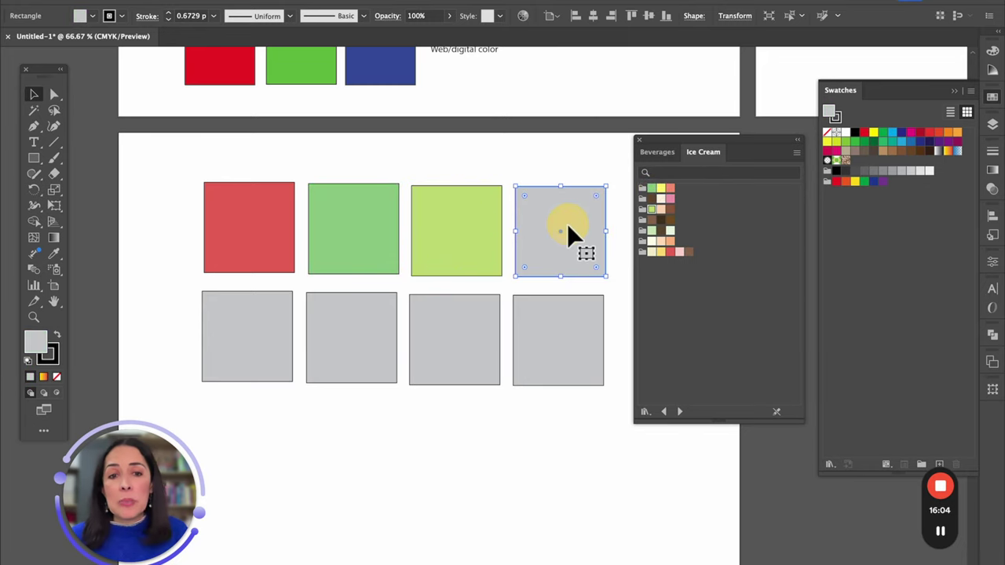
{"action": "left_click", "coordinate": [667, 251]}
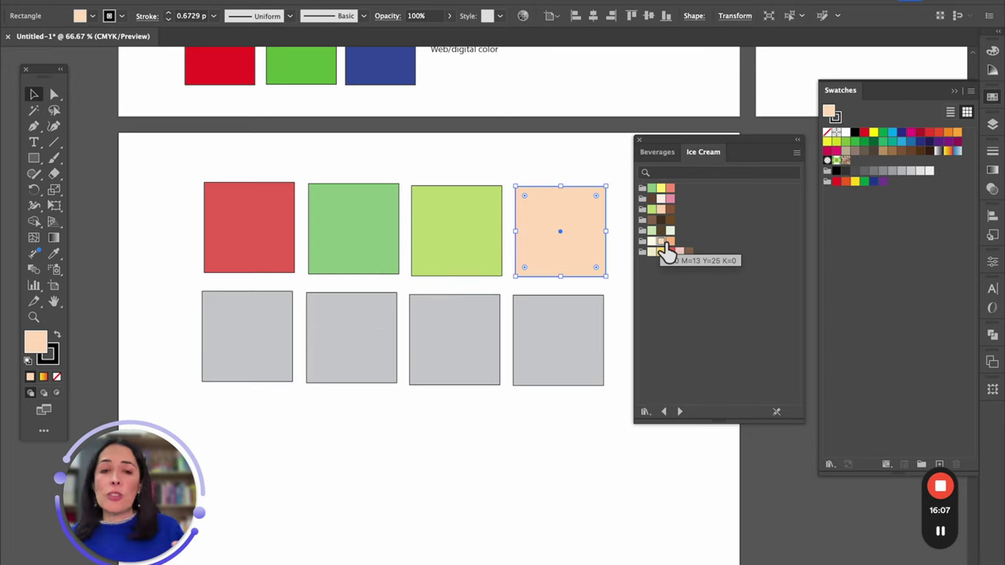
Step: Open the Basic Graphics_Dots pattern swatch library
{"action": "scroll", "coordinate": [557, 243], "scroll_direction": "up", "scroll_amount": 5}
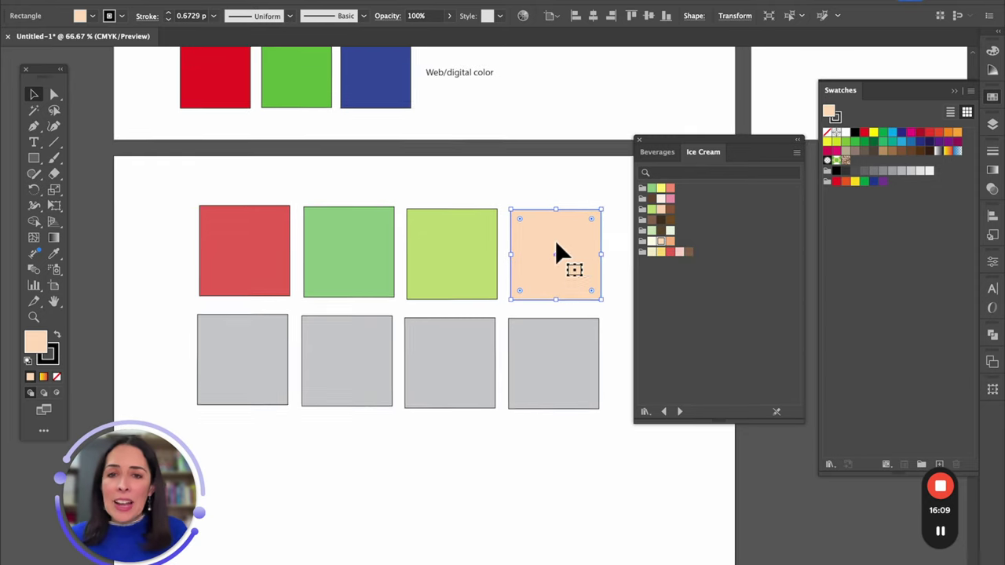
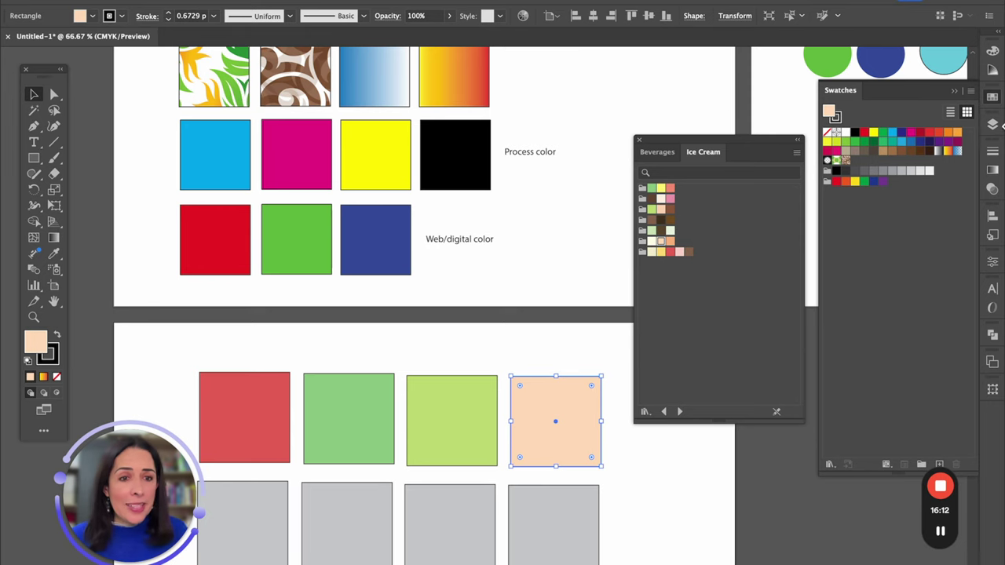
{"action": "left_click", "coordinate": [970, 91]}
{"action": "mouse_move", "coordinate": [895, 390]}
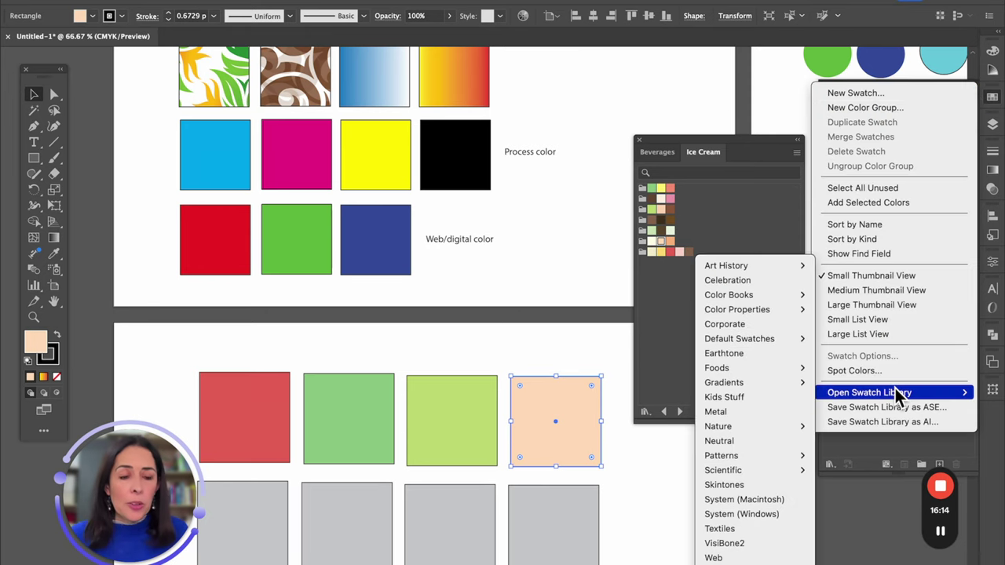
{"action": "mouse_move", "coordinate": [769, 455]}
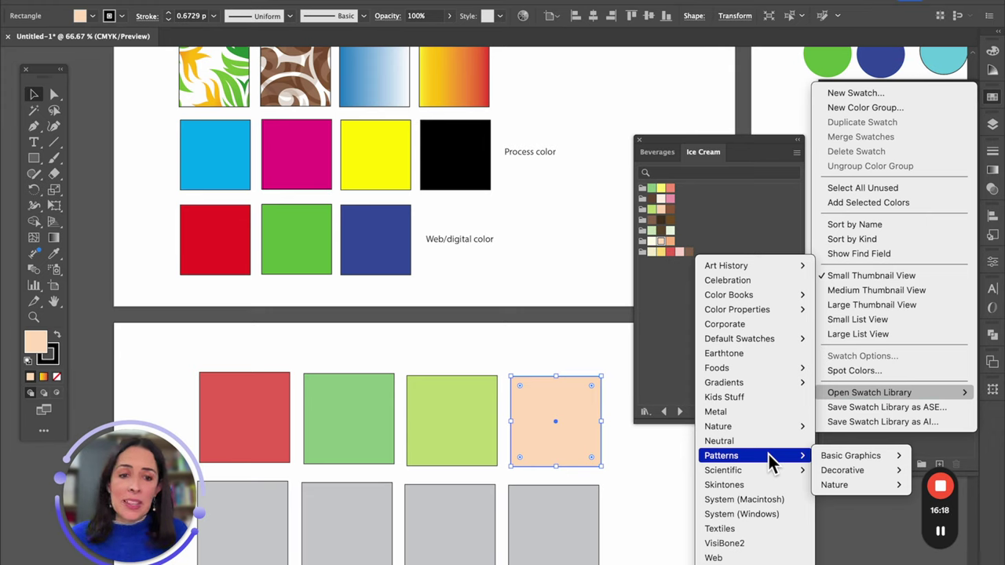
{"action": "mouse_move", "coordinate": [869, 455]}
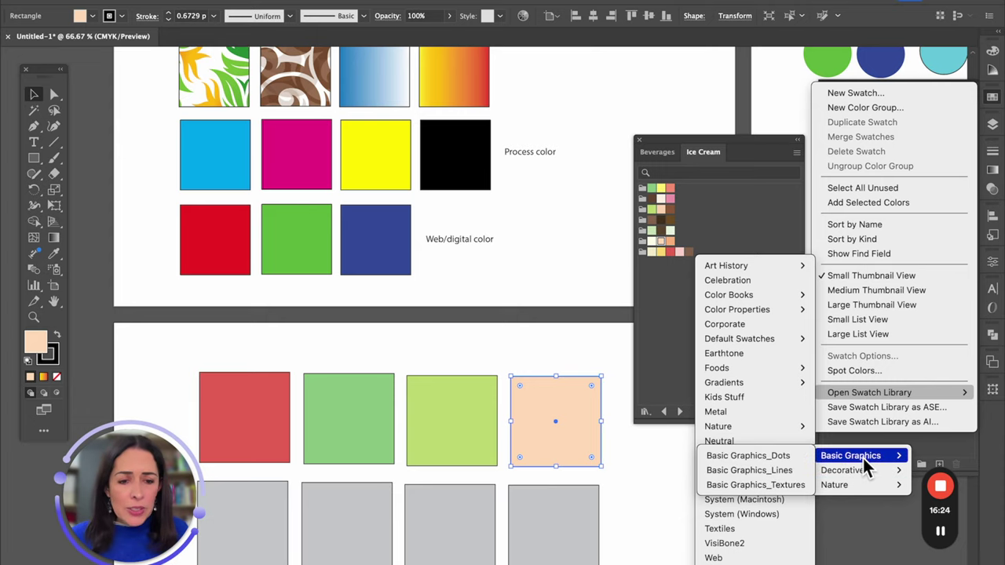
{"action": "left_click", "coordinate": [772, 458]}
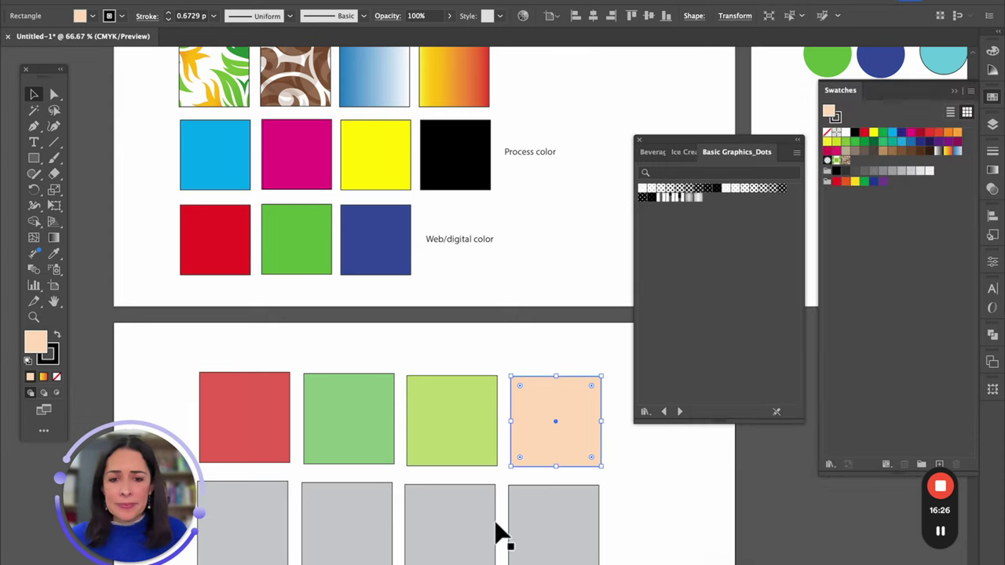
Step: Fill the peach square with an even black-dot pattern and the second row's first square with Undulating Coarse Dots
{"action": "left_click", "coordinate": [669, 195]}
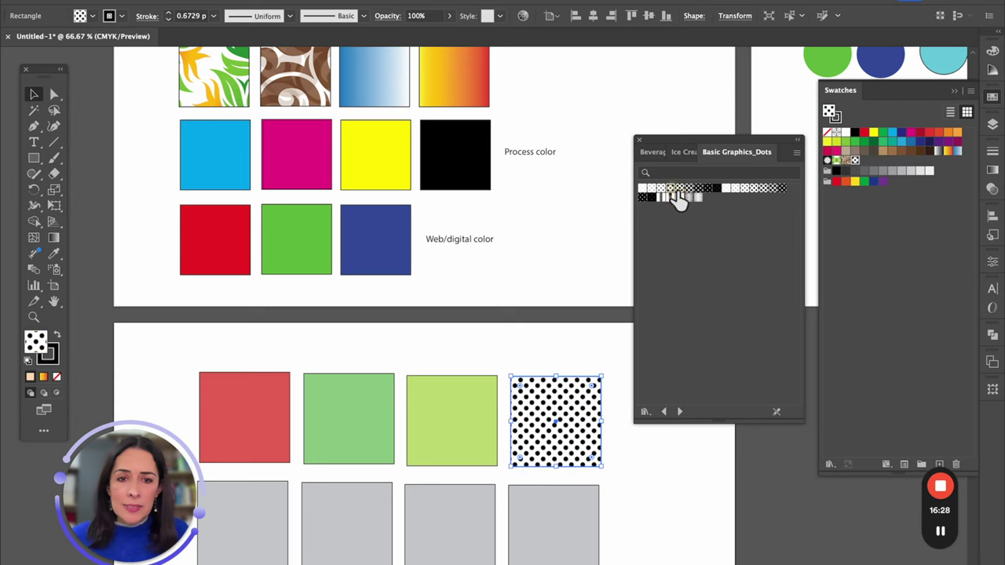
{"action": "left_click", "coordinate": [273, 475]}
{"action": "left_click", "coordinate": [277, 488]}
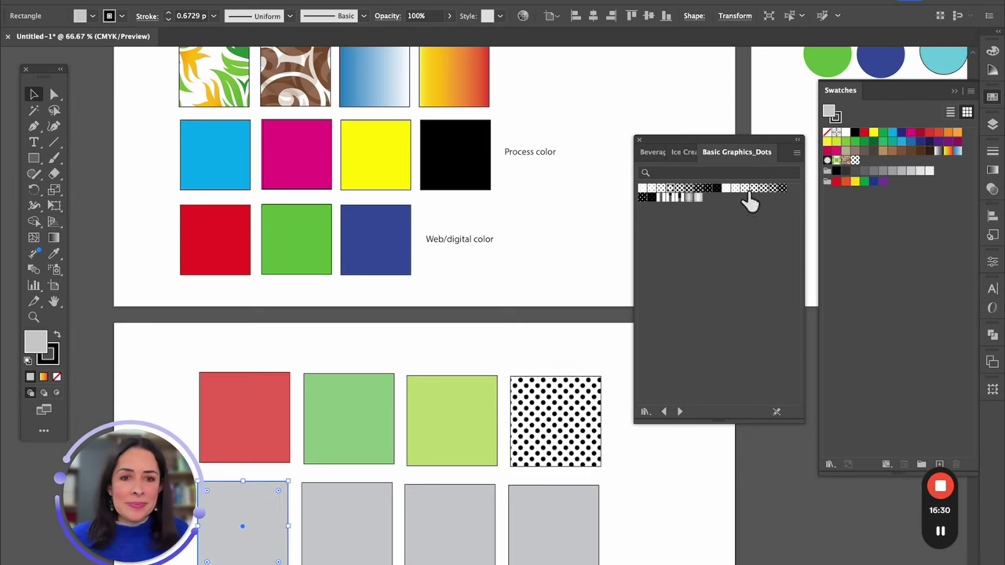
{"action": "left_click", "coordinate": [691, 196]}
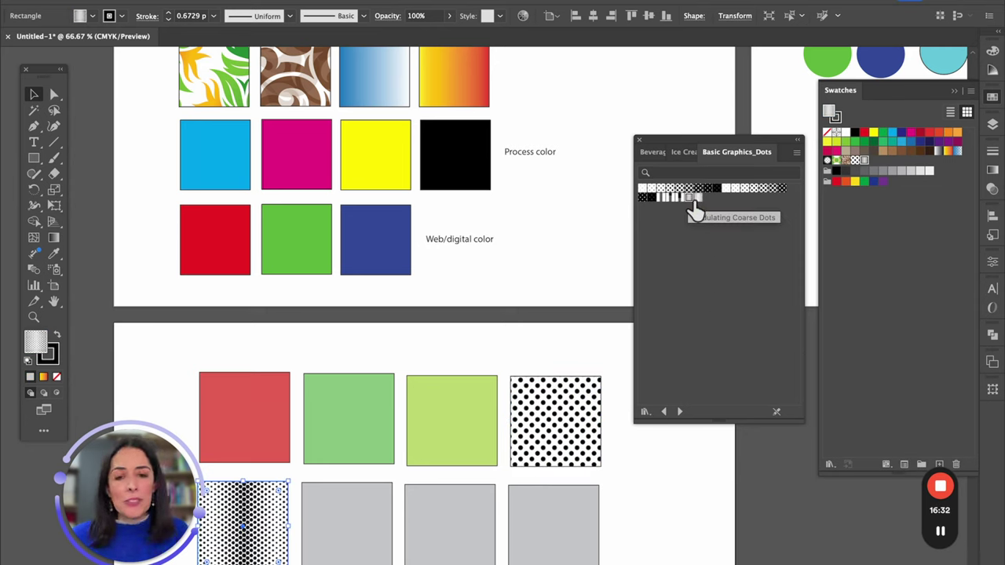
Step: Select the second row's second square and open the Basic Graphics_Lines pattern swatch library
{"action": "left_click", "coordinate": [339, 534]}
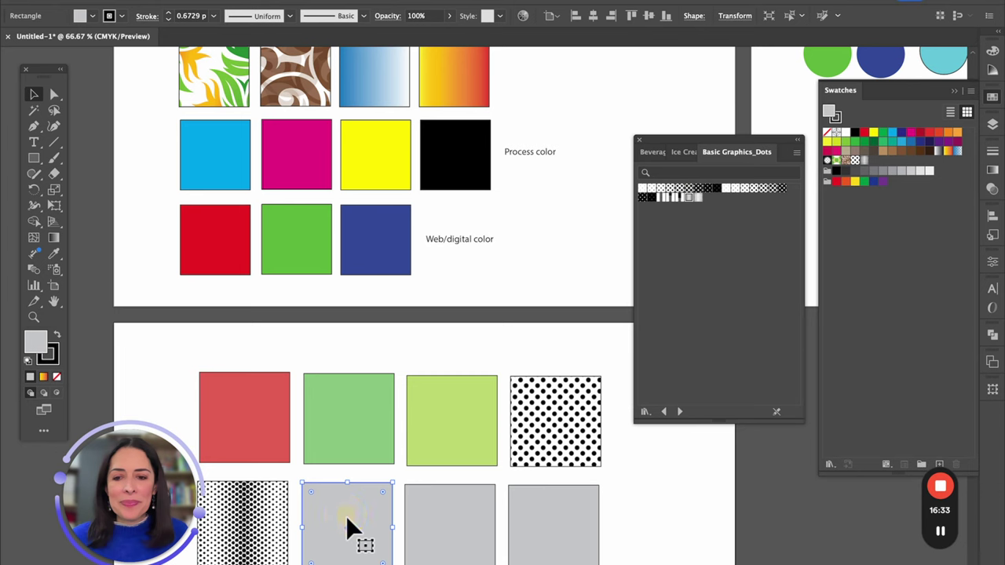
{"action": "left_click", "coordinate": [972, 93]}
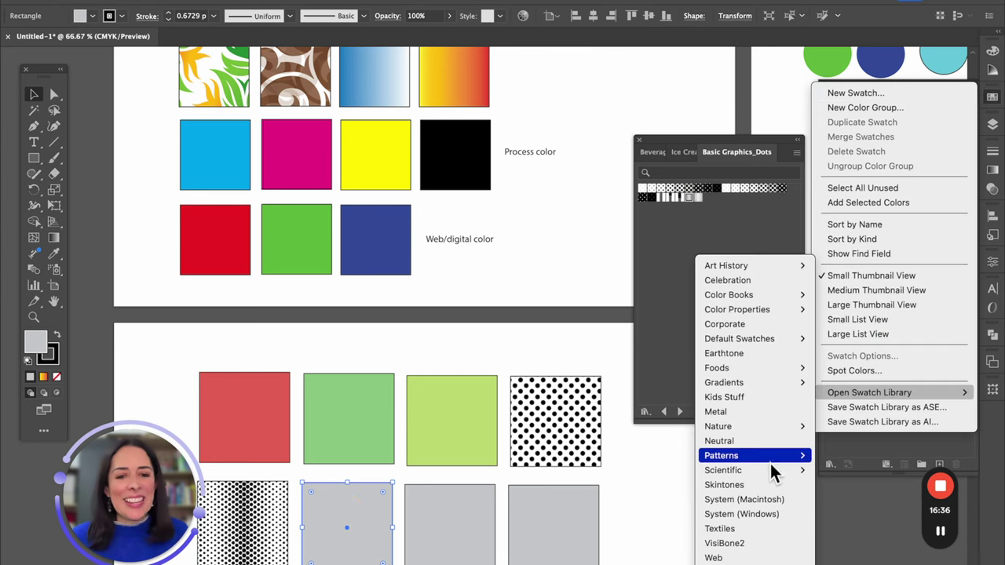
{"action": "mouse_move", "coordinate": [770, 460]}
{"action": "mouse_move", "coordinate": [836, 463]}
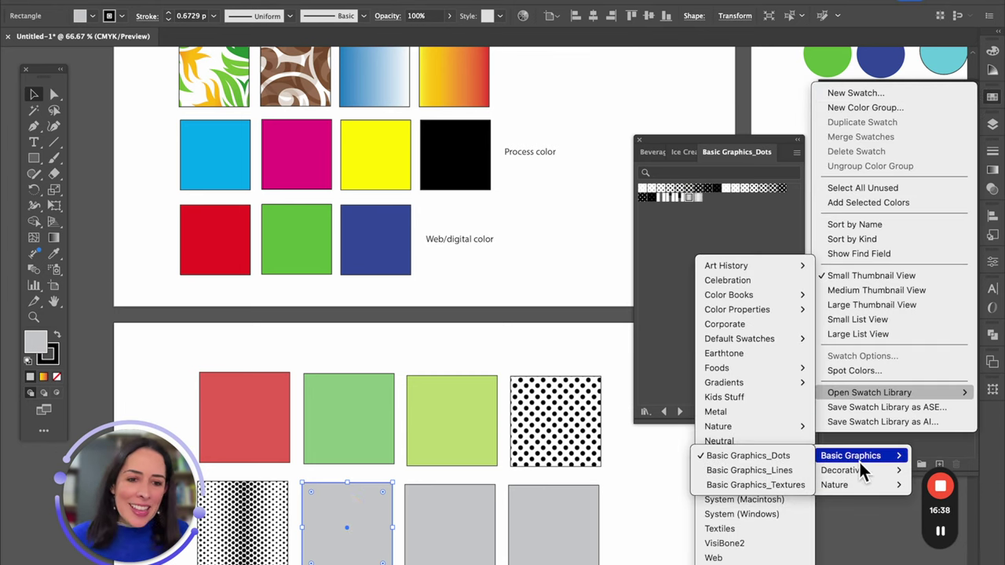
{"action": "left_click", "coordinate": [781, 471]}
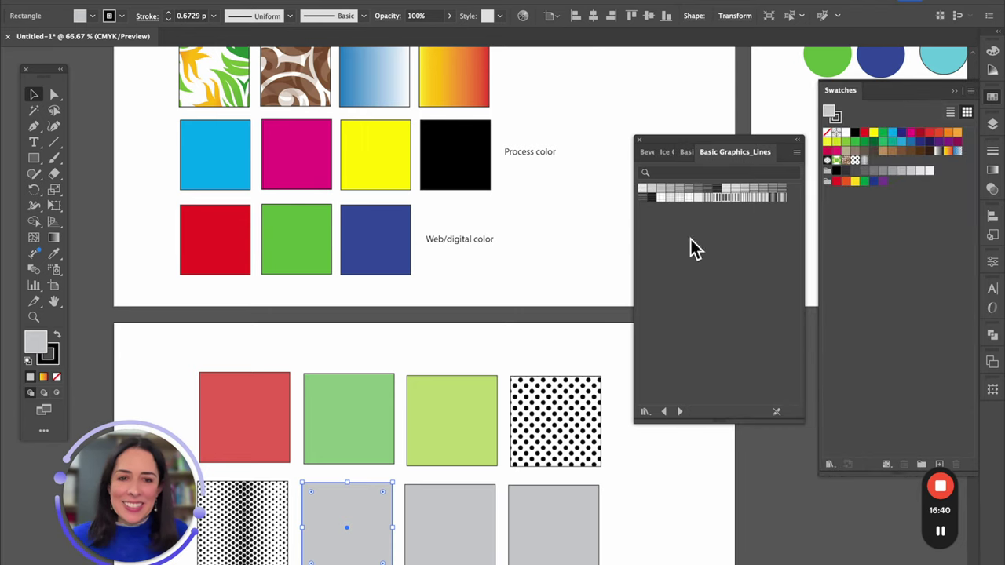
Step: Fill the second row's remaining squares with uneven vertical stripes, thick horizontal lines and thin horizontal lines, in that order
{"action": "left_click", "coordinate": [340, 512]}
{"action": "left_click", "coordinate": [760, 197]}
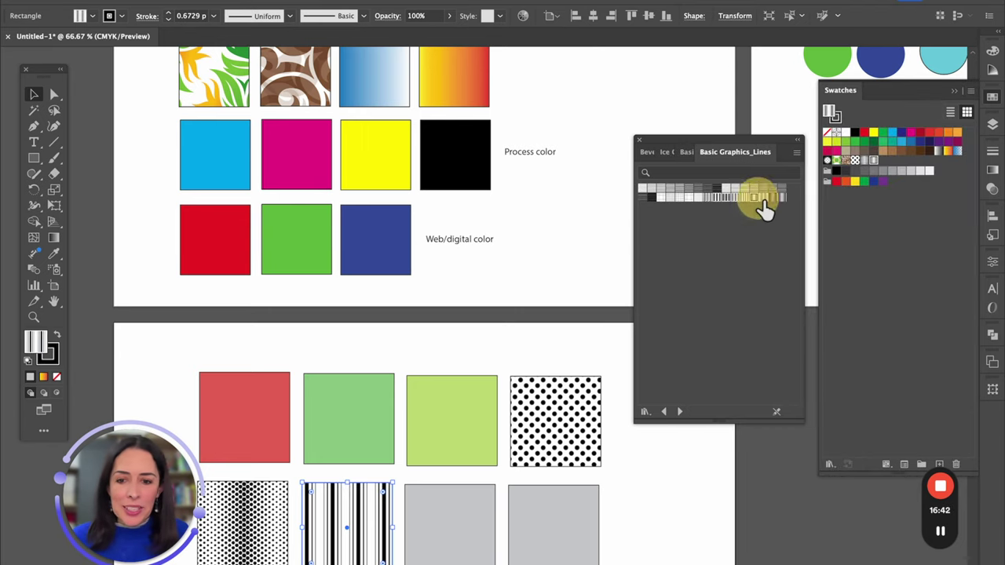
{"action": "left_click", "coordinate": [467, 550]}
{"action": "left_click", "coordinate": [690, 190]}
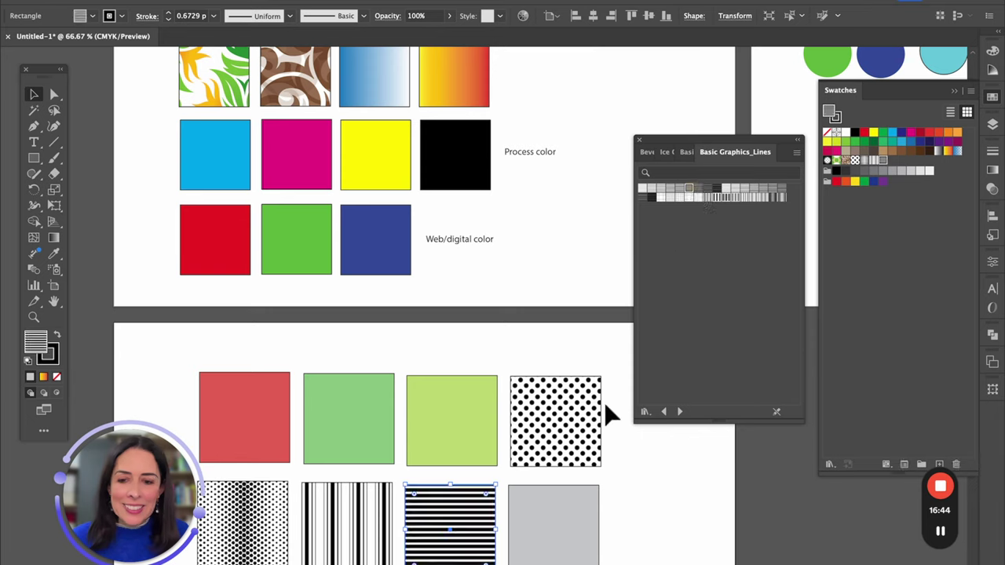
{"action": "left_click", "coordinate": [593, 542]}
{"action": "left_click", "coordinate": [643, 190]}
Step: Duplicate the row of four dot and line pattern squares directly below itself as a third row
{"action": "left_click_drag", "start_coordinate": [604, 526], "coordinate": [601, 215]}
{"action": "key", "text": "ctrl+z"}
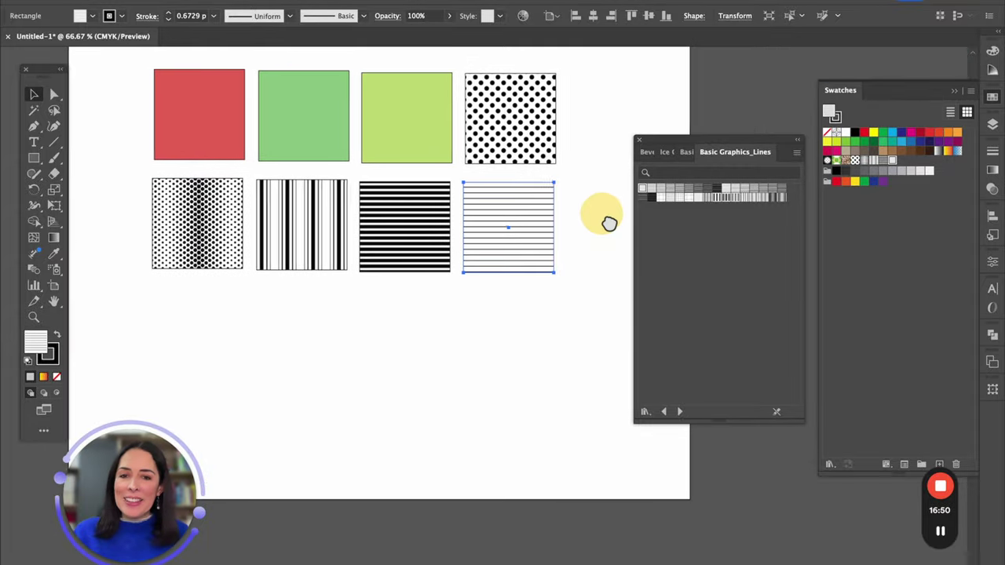
{"action": "left_click_drag", "start_coordinate": [146, 167], "coordinate": [623, 385]}
{"action": "left_click_drag", "start_coordinate": [529, 222], "coordinate": [528, 334]}
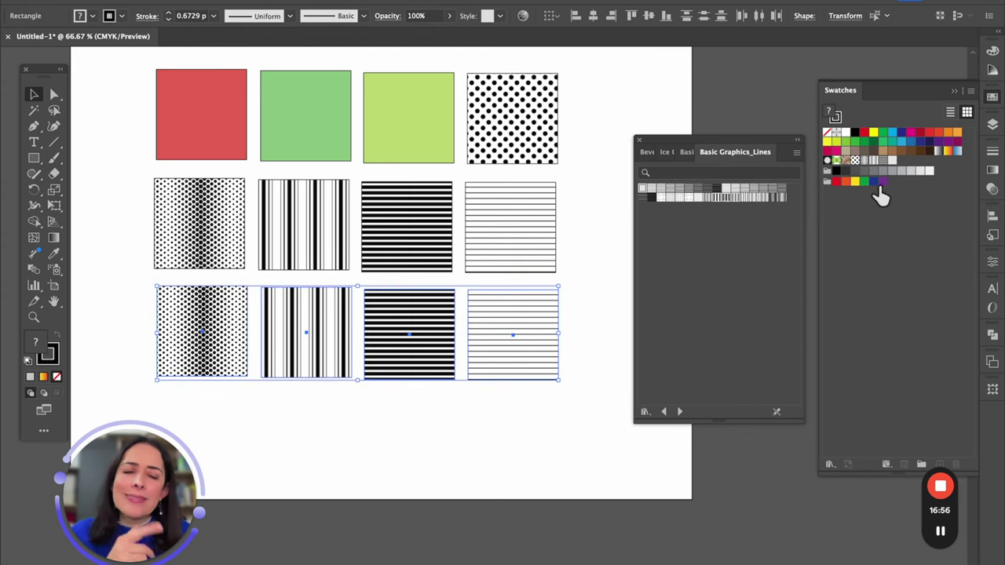
Step: Open the Decorative Legacy pattern swatch library
{"action": "left_click", "coordinate": [970, 92]}
{"action": "mouse_move", "coordinate": [892, 397]}
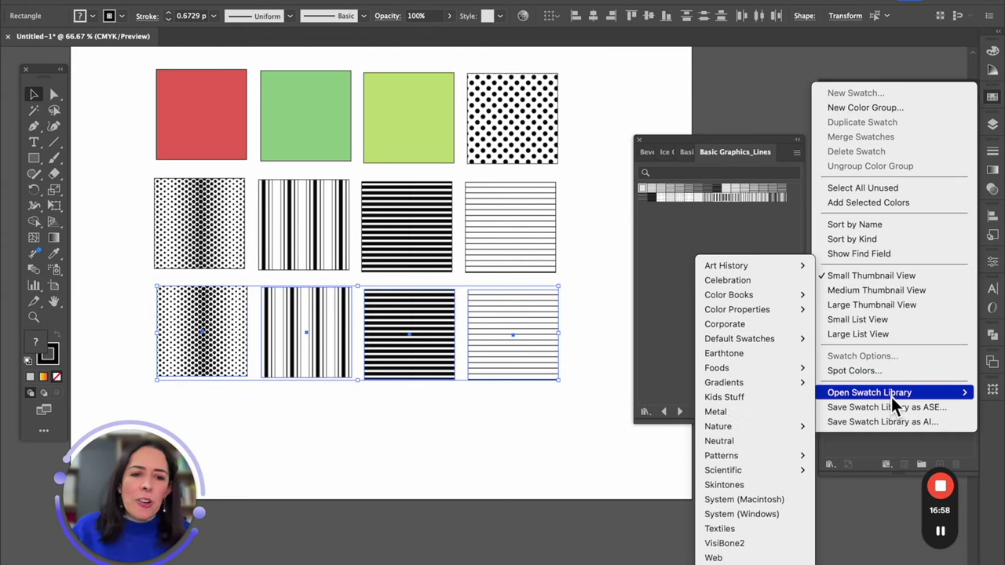
{"action": "mouse_move", "coordinate": [746, 457]}
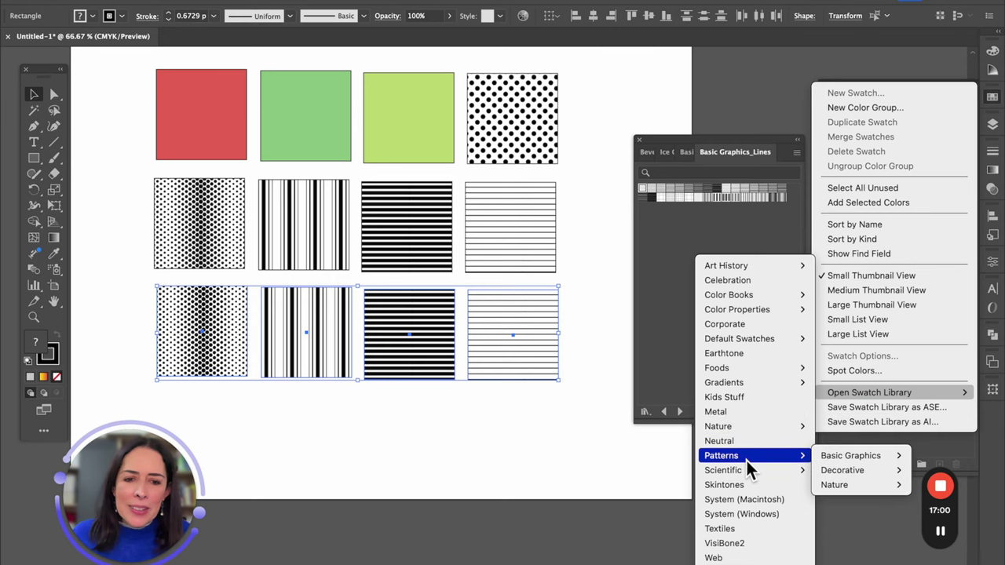
{"action": "mouse_move", "coordinate": [871, 472]}
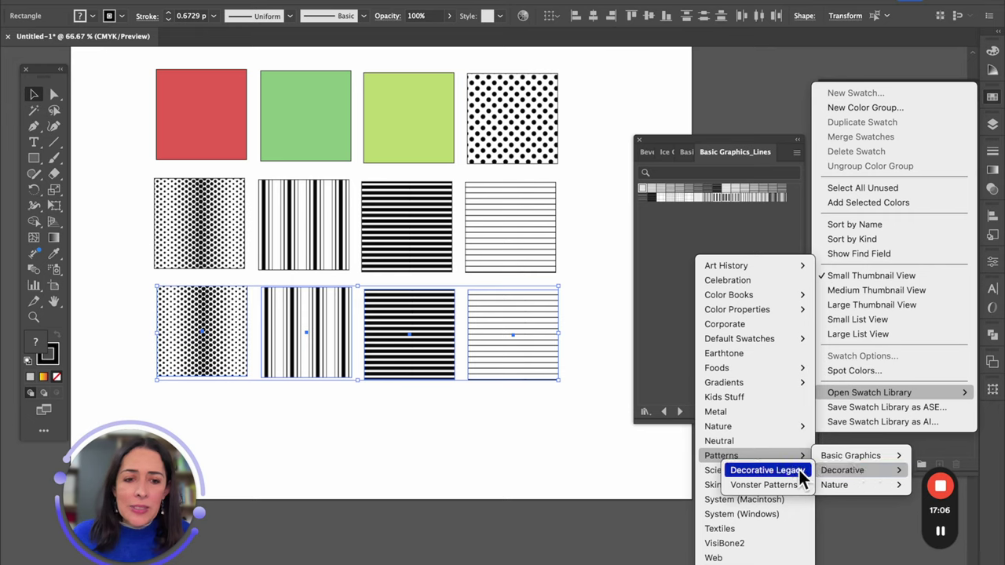
{"action": "left_click", "coordinate": [767, 469]}
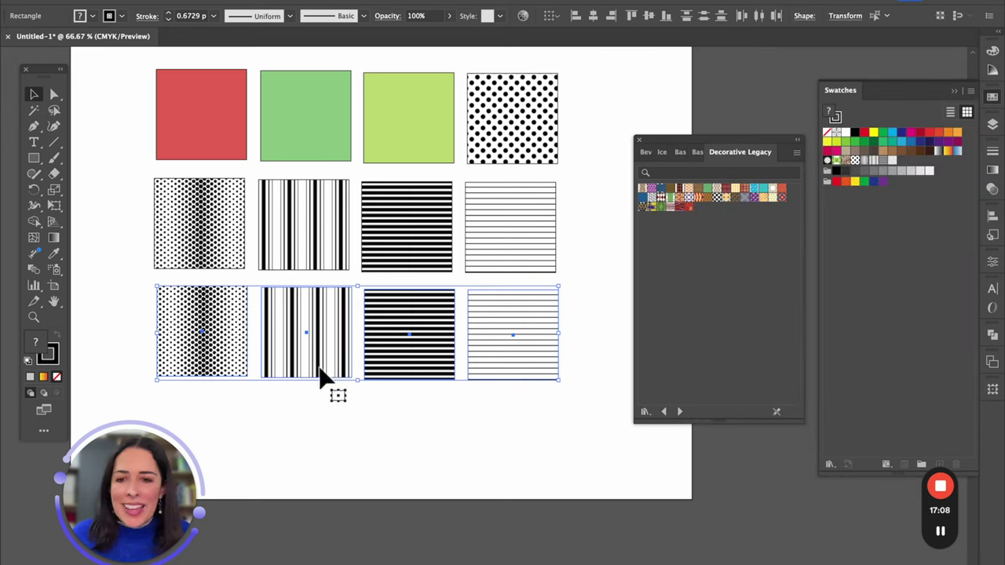
Step: Fill the third row with red-and-yellow hexagon, blue zigzag, red spiral and turquoise wave patterns from Decorative Legacy, in that order
{"action": "left_click", "coordinate": [201, 340]}
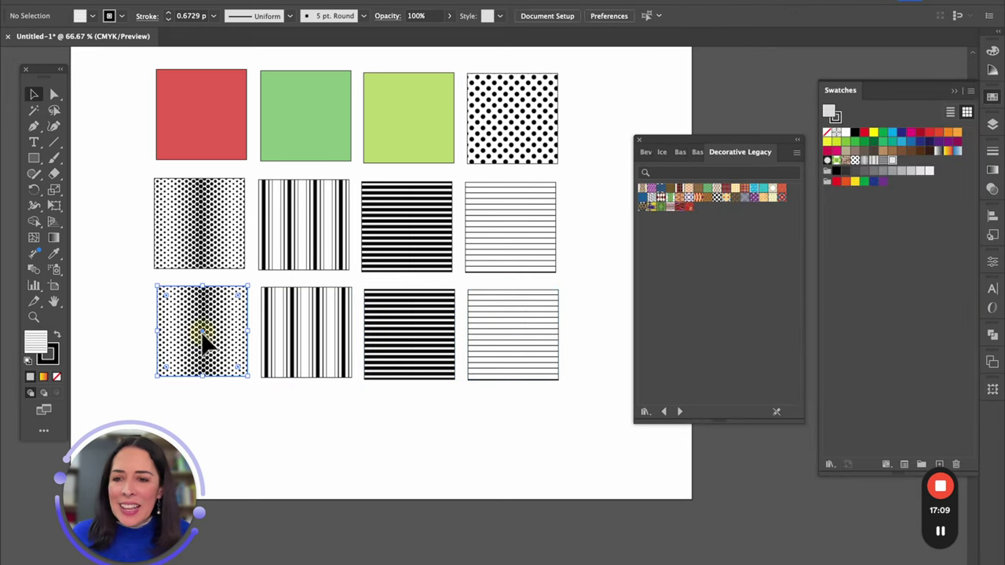
{"action": "left_click", "coordinate": [699, 198]}
{"action": "left_click", "coordinate": [289, 314]}
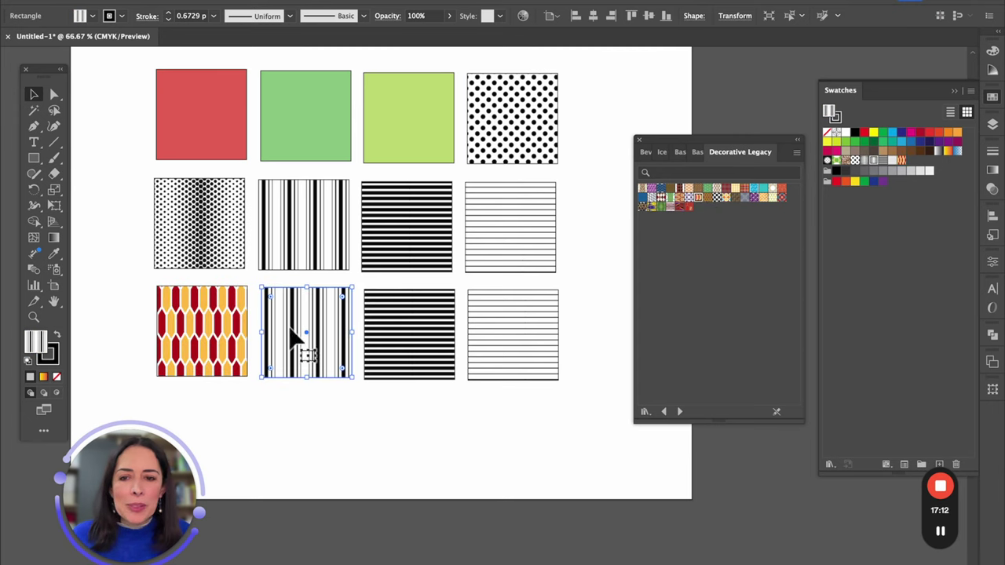
{"action": "left_click", "coordinate": [641, 197]}
{"action": "left_click", "coordinate": [414, 335]}
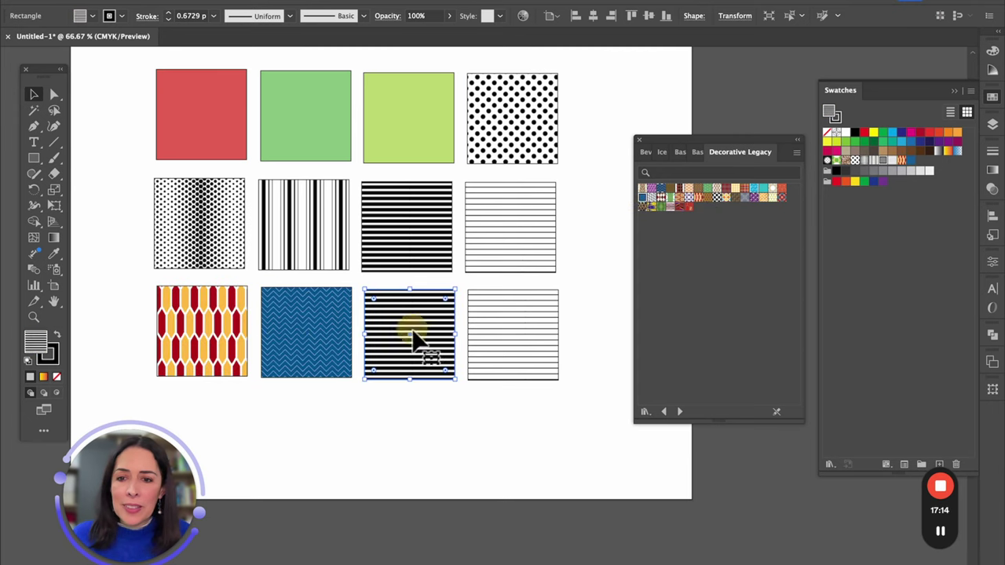
{"action": "left_click", "coordinate": [681, 207]}
{"action": "left_click", "coordinate": [505, 330]}
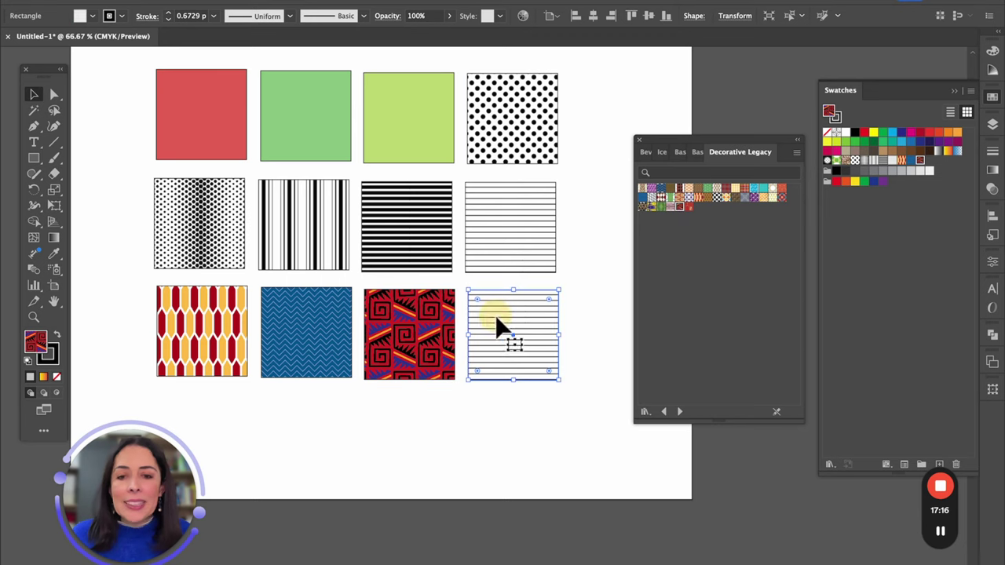
{"action": "left_click", "coordinate": [755, 191]}
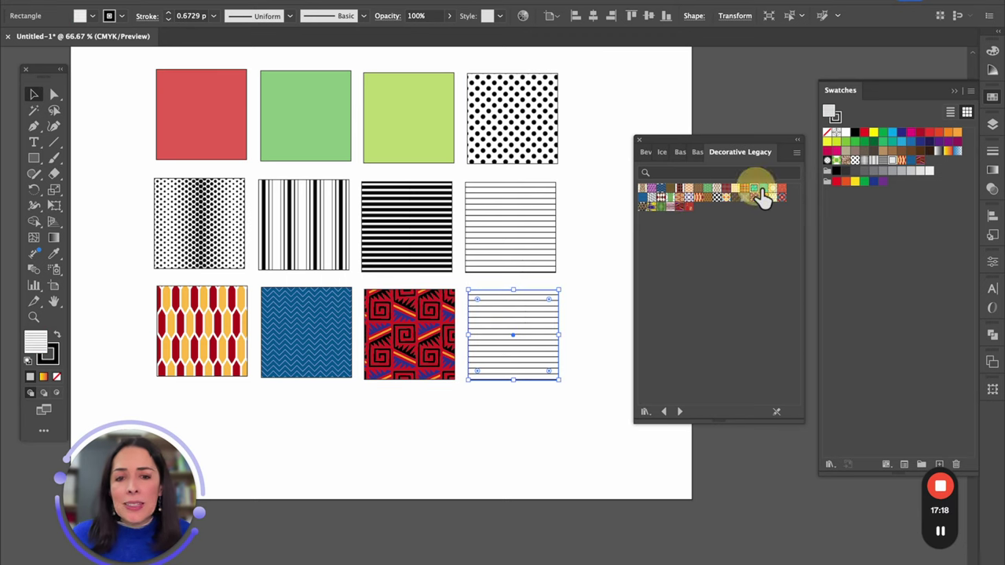
Step: Duplicate the row of four decorative pattern squares directly below itself as a fourth row
{"action": "left_click", "coordinate": [585, 416]}
{"action": "left_click_drag", "start_coordinate": [240, 329], "coordinate": [596, 417]}
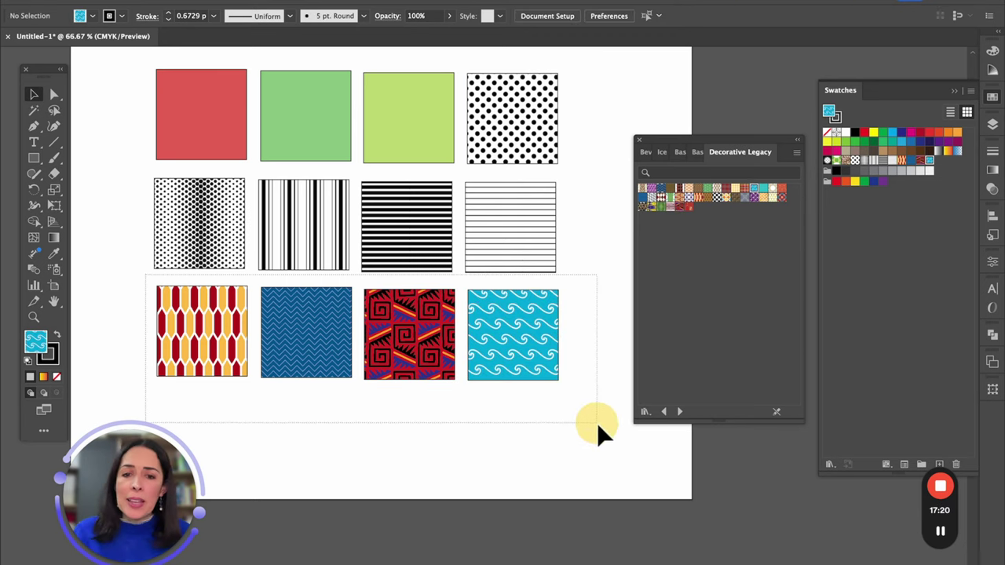
{"action": "left_click_drag", "start_coordinate": [532, 321], "coordinate": [533, 417]}
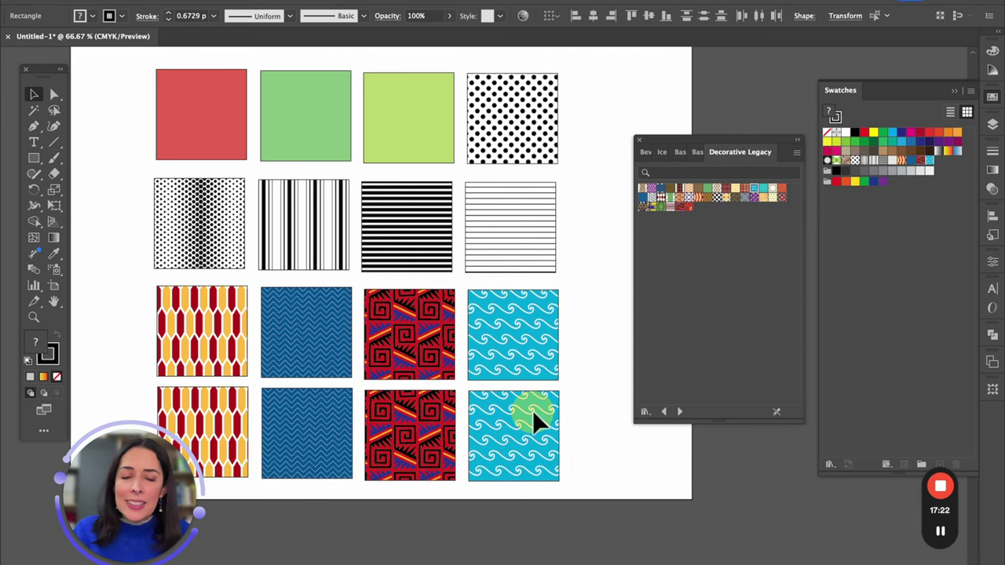
Step: Open the Nature_Animal Skins pattern swatch library
{"action": "left_click", "coordinate": [970, 91]}
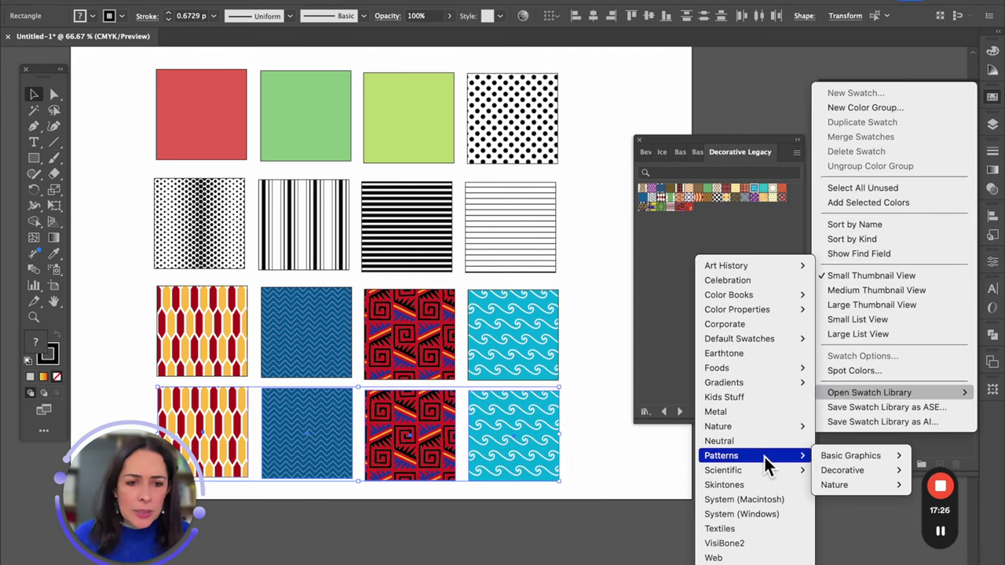
{"action": "mouse_move", "coordinate": [855, 491]}
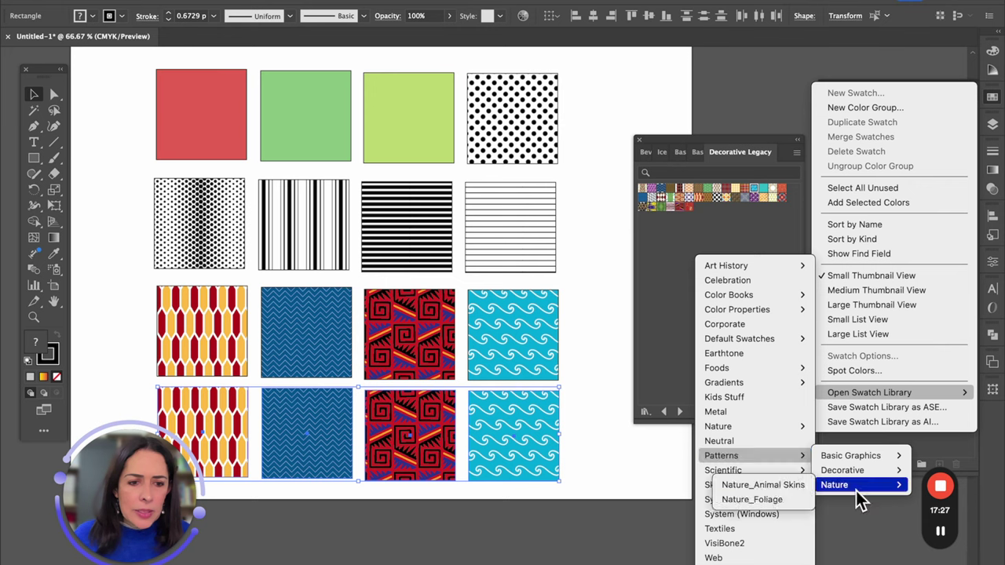
{"action": "left_click", "coordinate": [763, 484]}
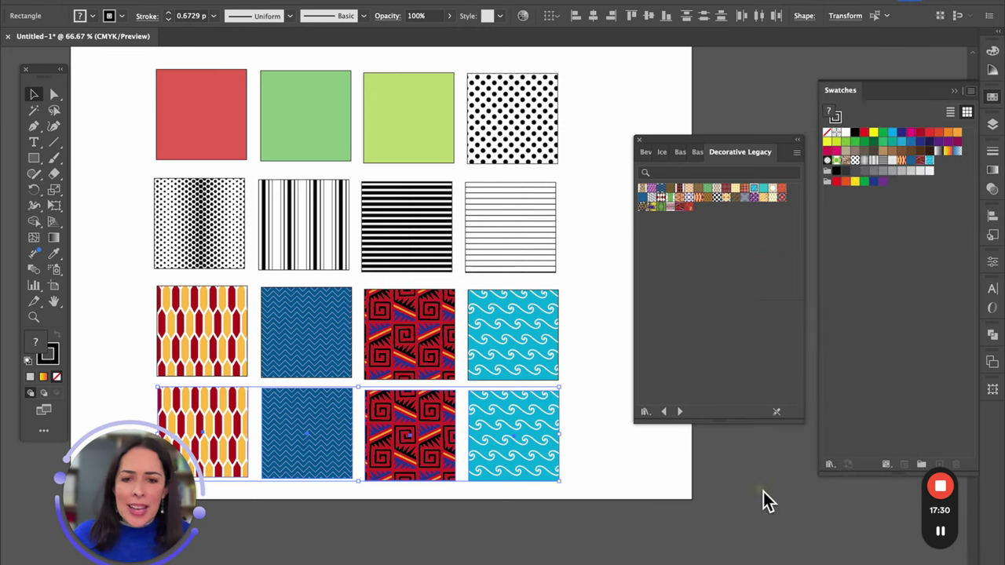
Step: Fill the fourth row with zebra, peacock feather, leopard spot and green reptile skin patterns from Nature_Animal Skins, in that order
{"action": "left_click", "coordinate": [618, 460]}
{"action": "left_click", "coordinate": [208, 428]}
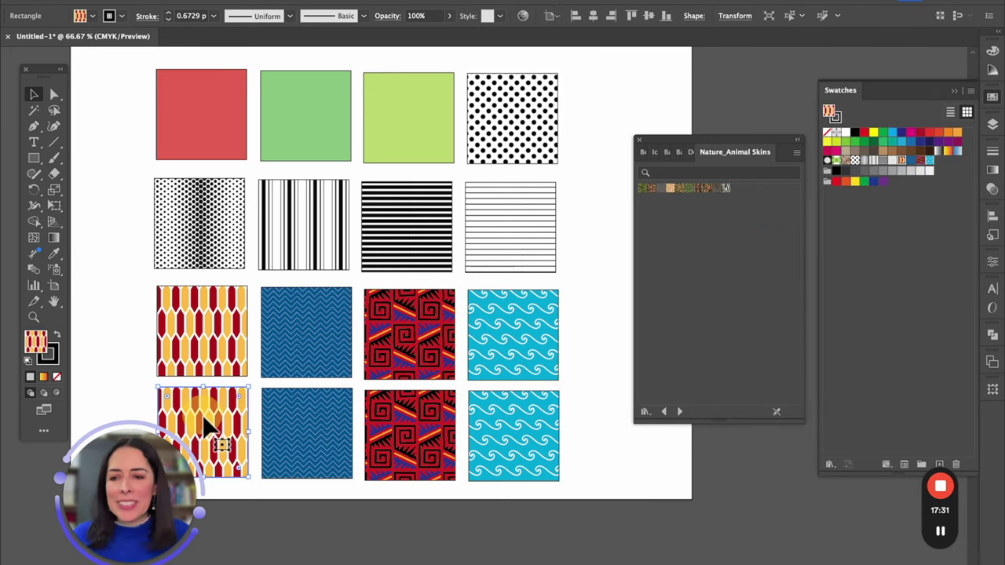
{"action": "left_click", "coordinate": [724, 189]}
{"action": "left_click", "coordinate": [325, 436]}
{"action": "left_click", "coordinate": [689, 191]}
{"action": "left_click", "coordinate": [426, 428]}
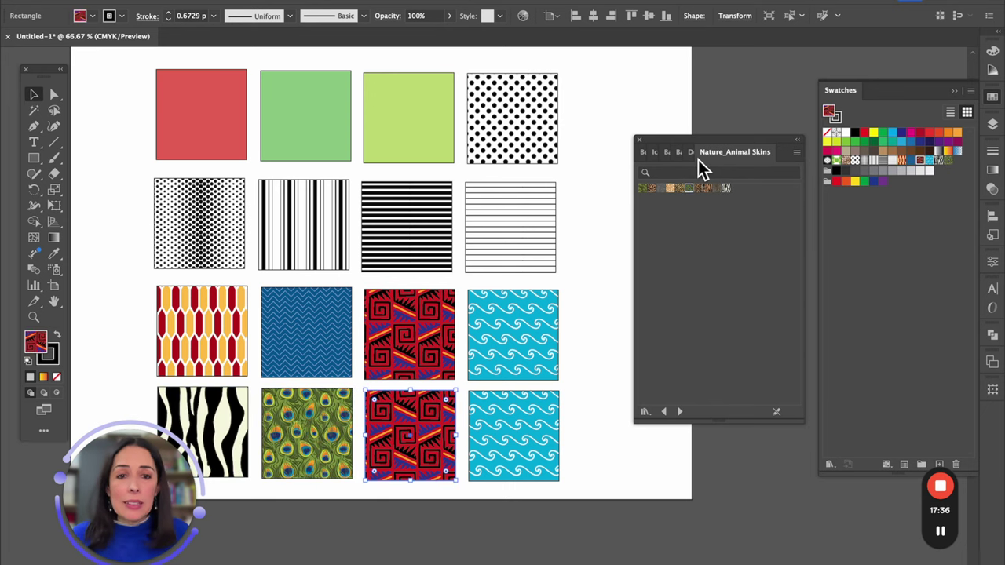
{"action": "left_click", "coordinate": [651, 188]}
{"action": "left_click", "coordinate": [521, 424]}
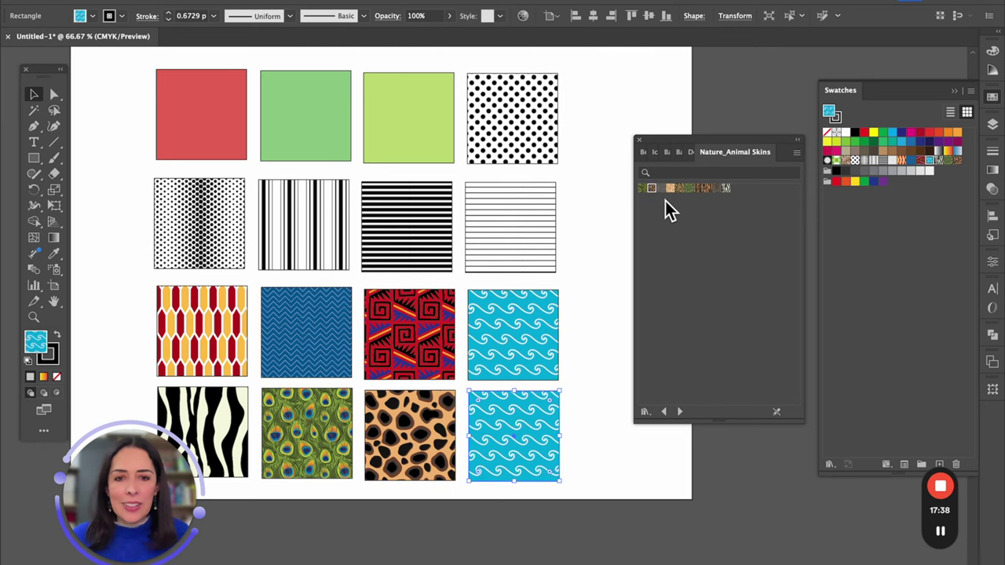
{"action": "left_click", "coordinate": [642, 188]}
{"action": "left_click", "coordinate": [601, 546]}
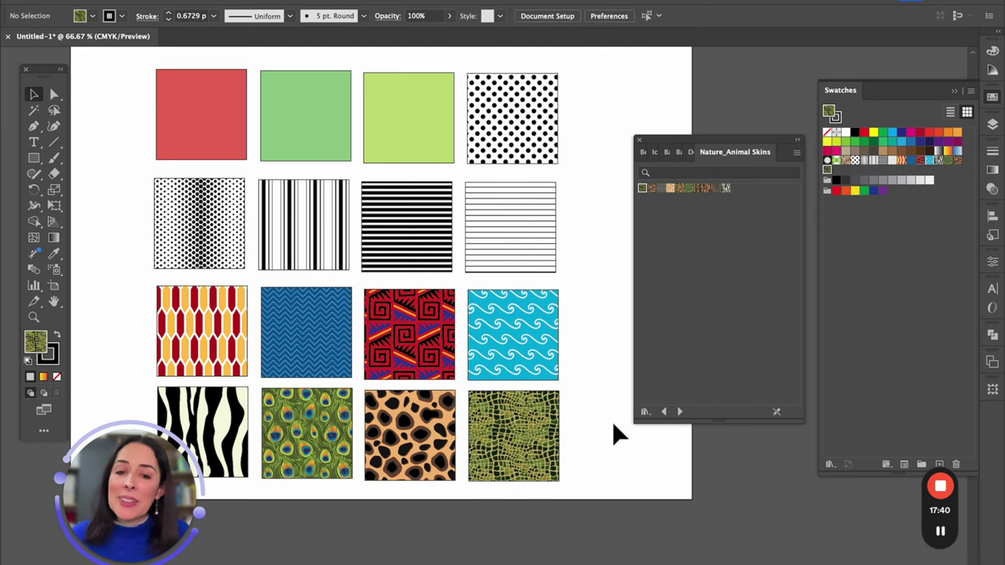
Step: Open the Nature_Foliage pattern library and fill the top row's light lime square with its green leaf pattern
{"action": "scroll", "coordinate": [616, 431], "scroll_direction": "down", "scroll_amount": 5}
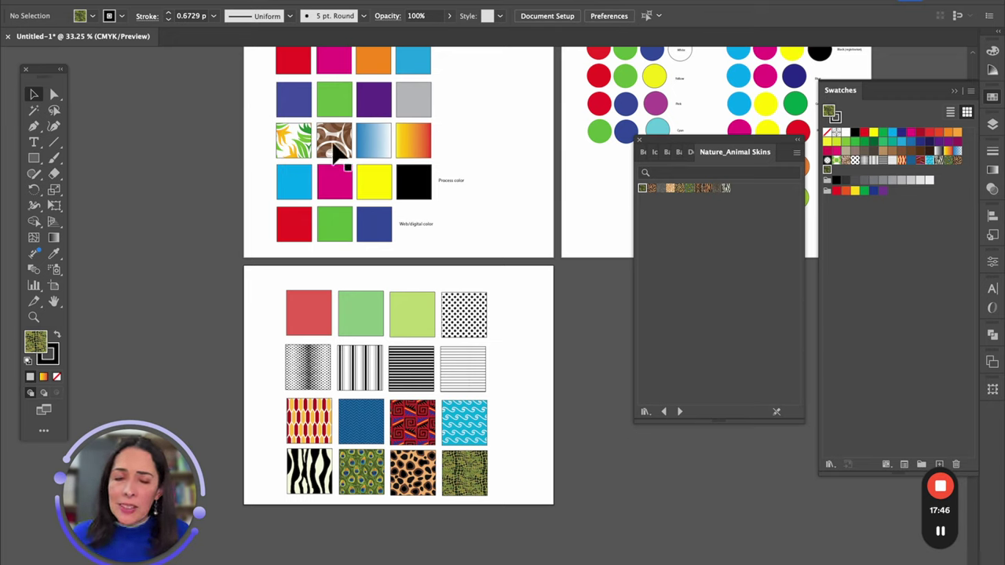
{"action": "left_click", "coordinate": [419, 314]}
{"action": "left_click", "coordinate": [972, 92]}
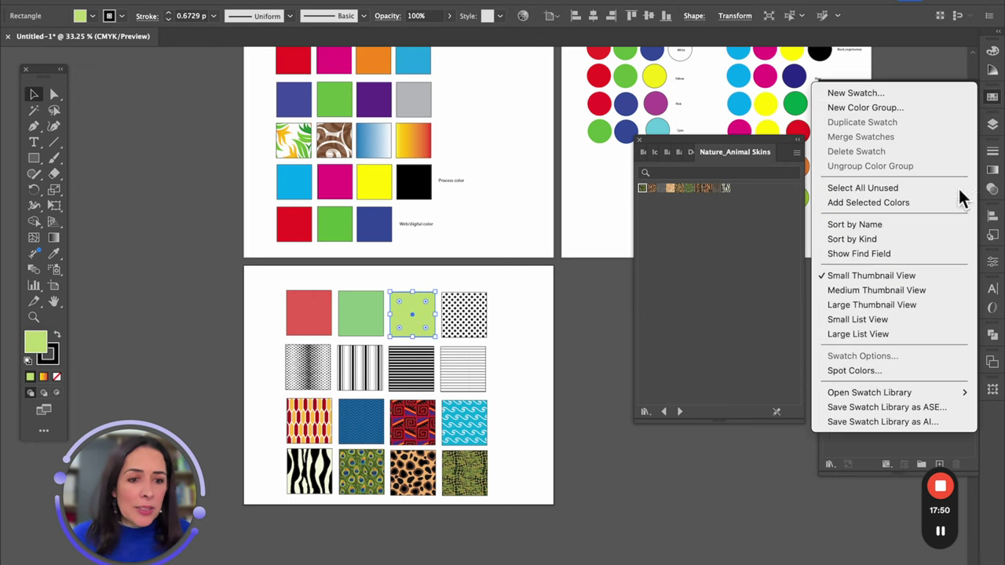
{"action": "mouse_move", "coordinate": [917, 397]}
{"action": "mouse_move", "coordinate": [744, 461]}
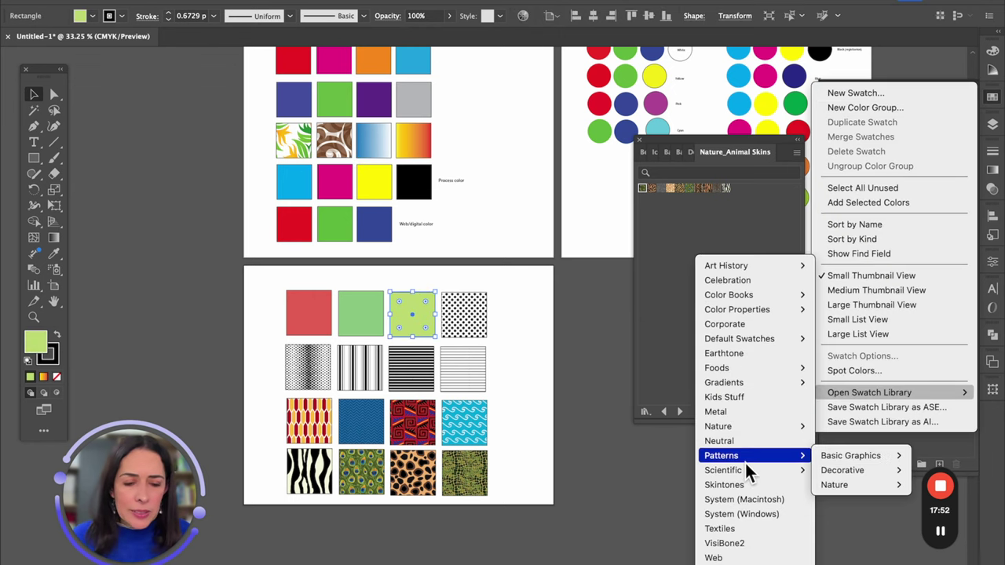
{"action": "mouse_move", "coordinate": [852, 475]}
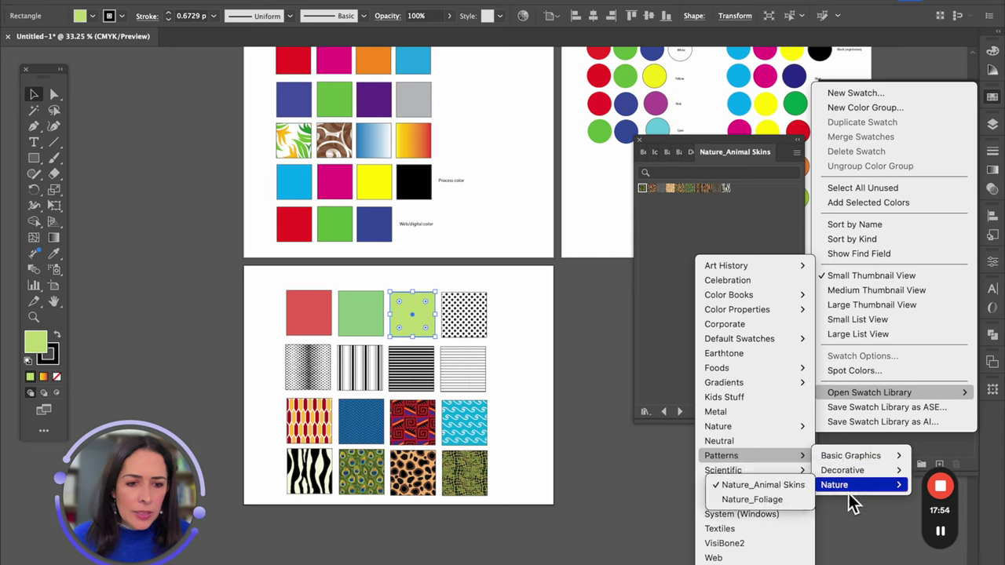
{"action": "left_click", "coordinate": [784, 503]}
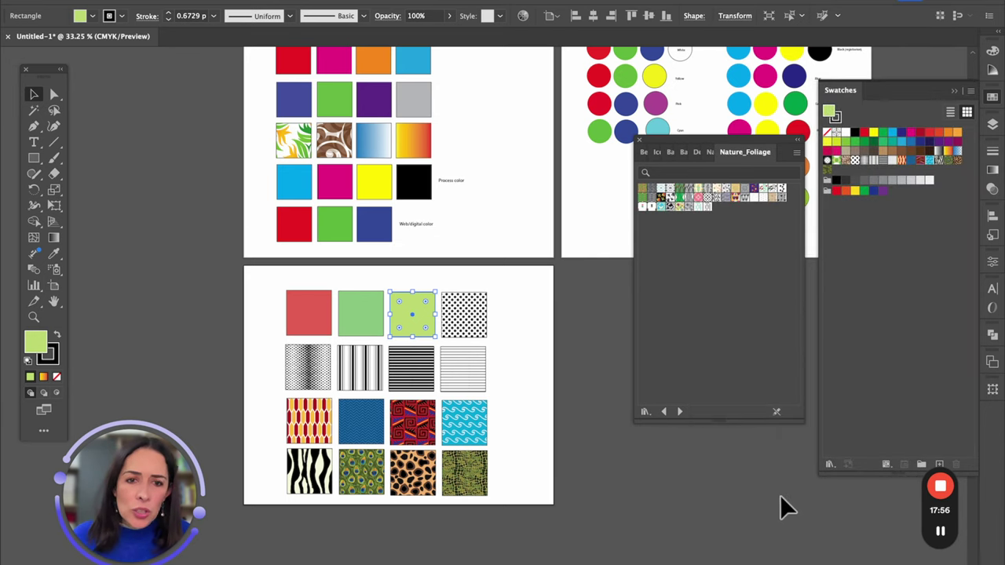
{"action": "left_click", "coordinate": [644, 191]}
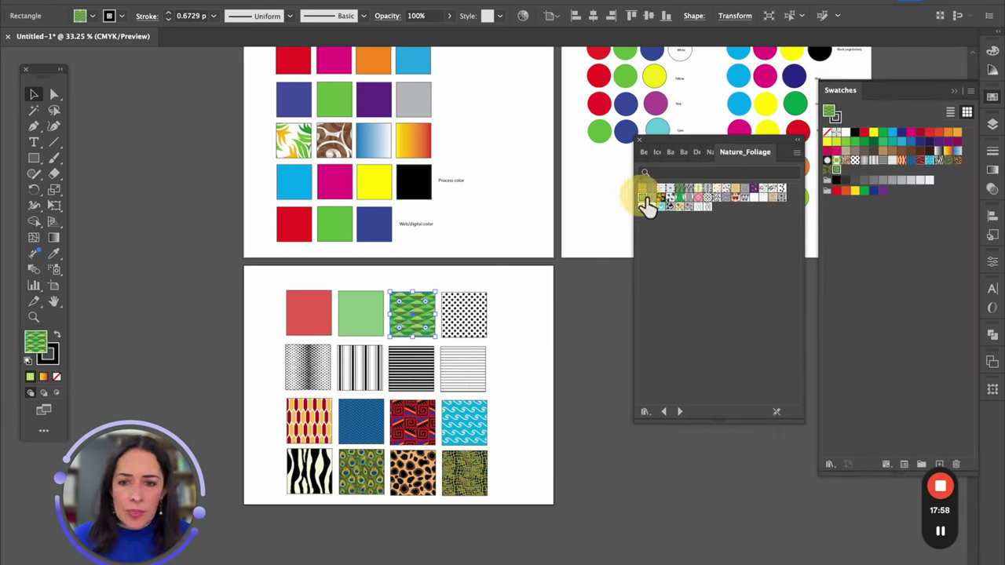
Step: Preview Nature_Foliage patterns on the top row's third square and fill it with the pansy pattern on a yellow background
{"action": "left_click", "coordinate": [652, 197]}
{"action": "left_click", "coordinate": [710, 198]}
{"action": "left_click", "coordinate": [705, 198]}
{"action": "left_click", "coordinate": [707, 198]}
{"action": "left_click", "coordinate": [722, 198]}
{"action": "left_click", "coordinate": [740, 197]}
{"action": "left_click", "coordinate": [746, 198]}
{"action": "left_click", "coordinate": [746, 197]}
{"action": "left_click", "coordinate": [737, 197]}
{"action": "left_click_drag", "start_coordinate": [416, 298], "coordinate": [579, 410]}
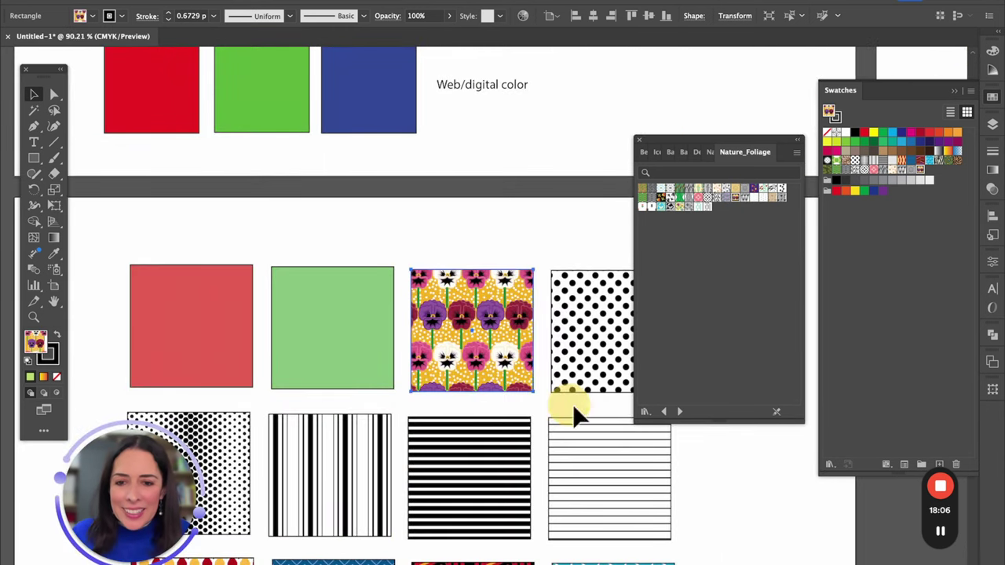
Step: Try gray and beige thistle patterns on the top row's light green square, and fill it with the Bamboo Color pattern
{"action": "left_click", "coordinate": [349, 286]}
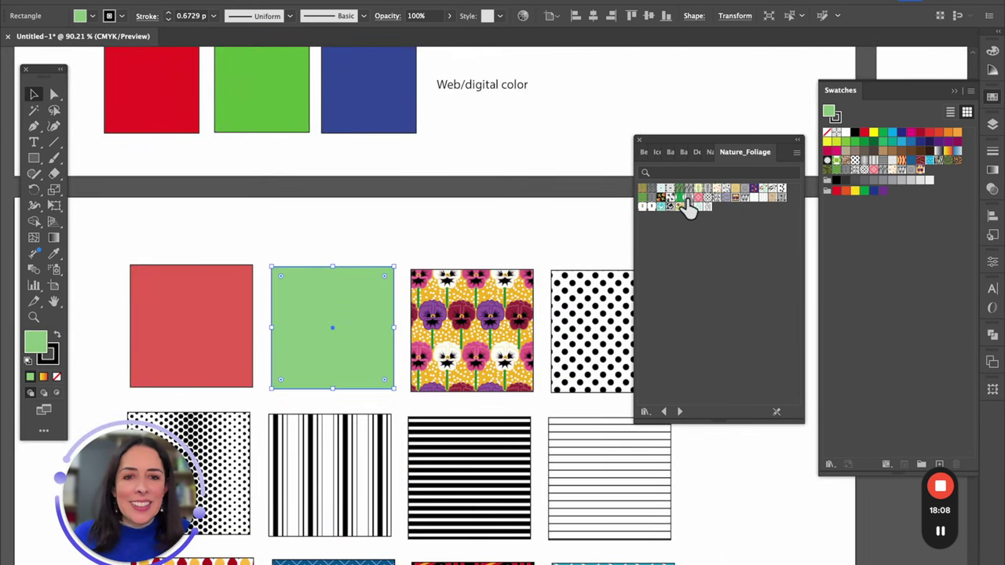
{"action": "left_click", "coordinate": [716, 197]}
{"action": "left_click", "coordinate": [739, 197]}
{"action": "left_click", "coordinate": [773, 197]}
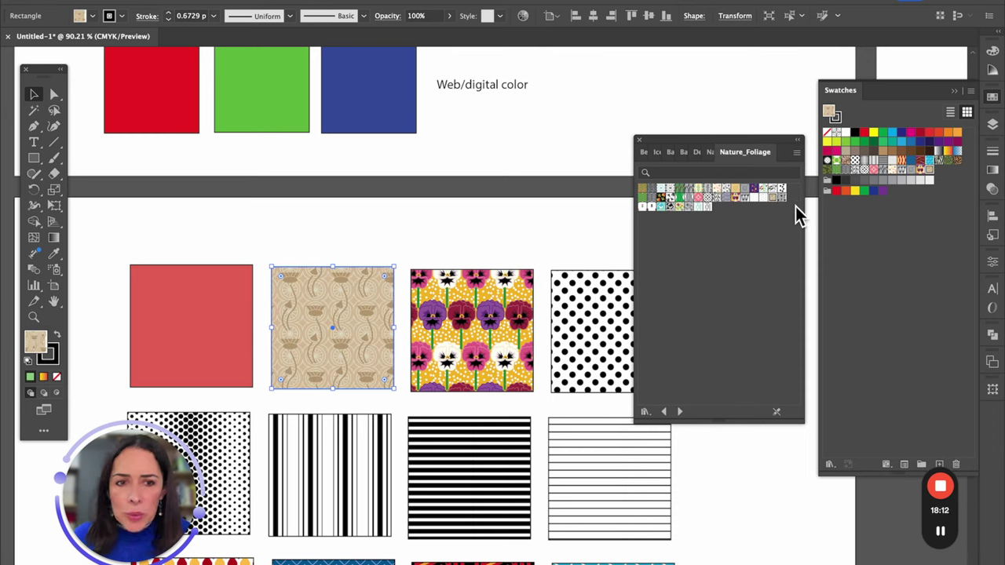
{"action": "left_click", "coordinate": [782, 197]}
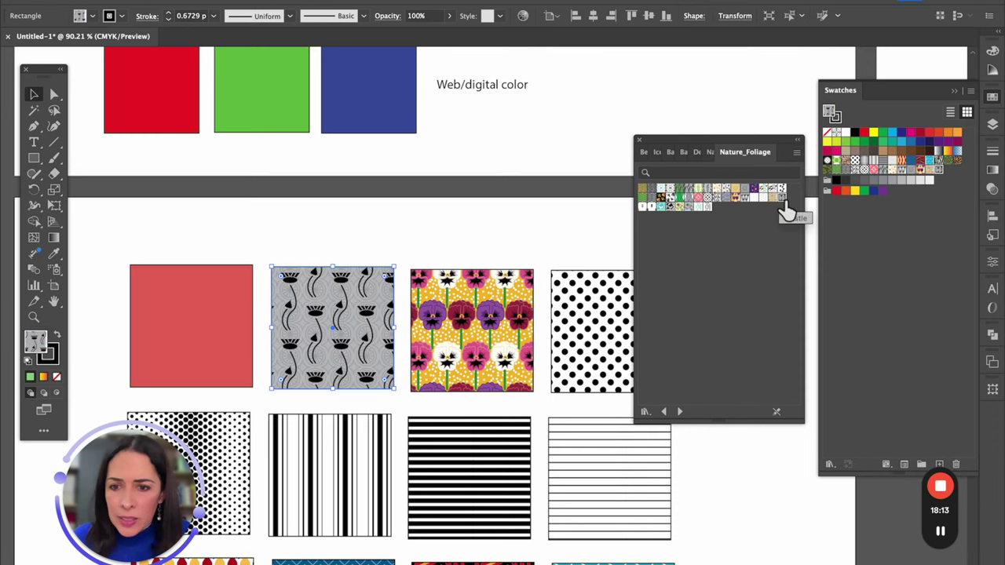
{"action": "left_click", "coordinate": [643, 198]}
{"action": "left_click", "coordinate": [642, 190]}
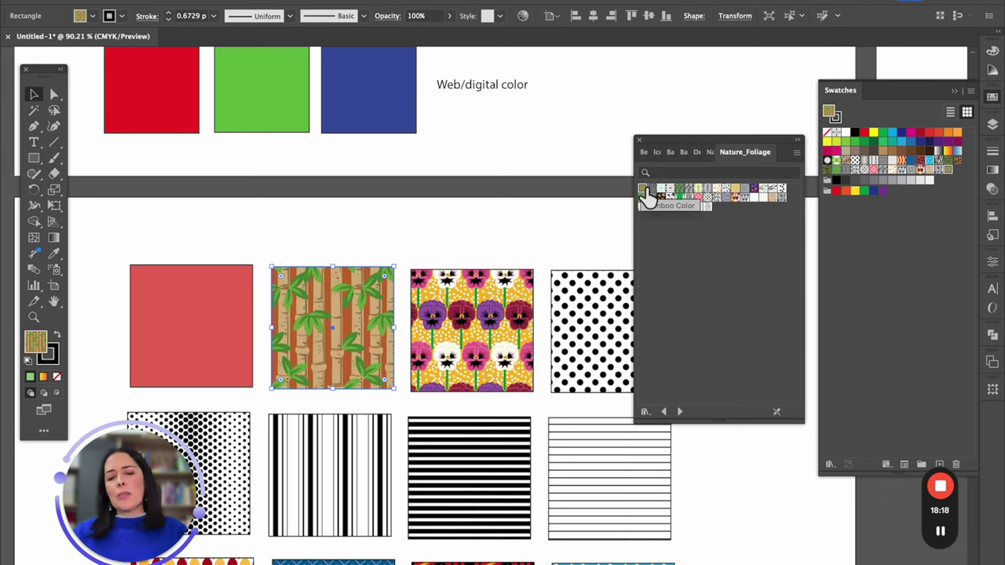
Step: Scale the whole four-row grid of squares down proportionally to about a third of its size, keeping its upper-left corner in place
{"action": "scroll", "coordinate": [643, 197], "scroll_direction": "down", "scroll_amount": 5}
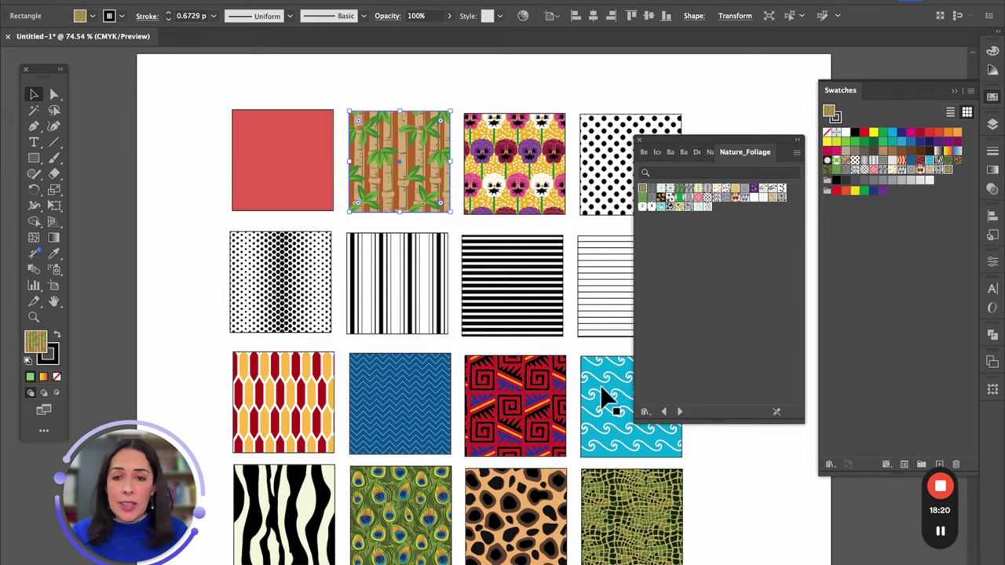
{"action": "scroll", "coordinate": [604, 399], "scroll_direction": "down", "scroll_amount": 3}
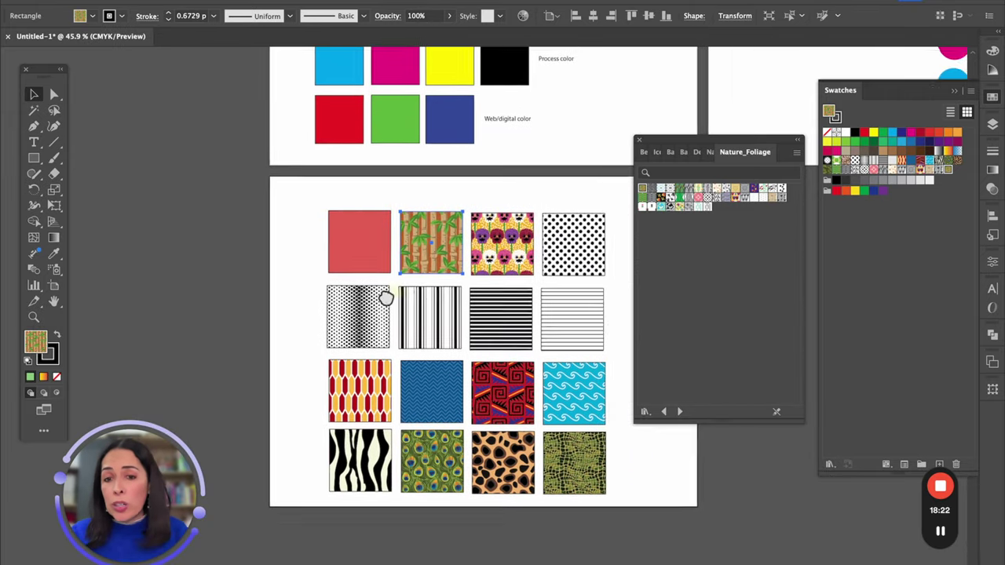
{"action": "left_click_drag", "start_coordinate": [385, 297], "coordinate": [251, 292]}
{"action": "left_click_drag", "start_coordinate": [171, 209], "coordinate": [332, 307]}
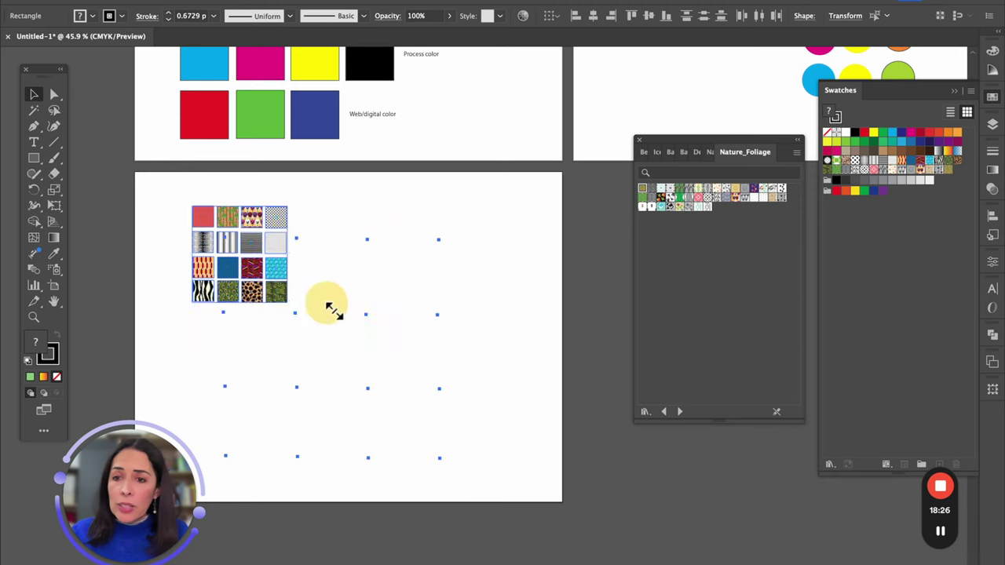
{"action": "left_click", "coordinate": [335, 216]}
{"action": "left_click_drag", "start_coordinate": [186, 204], "coordinate": [314, 280]}
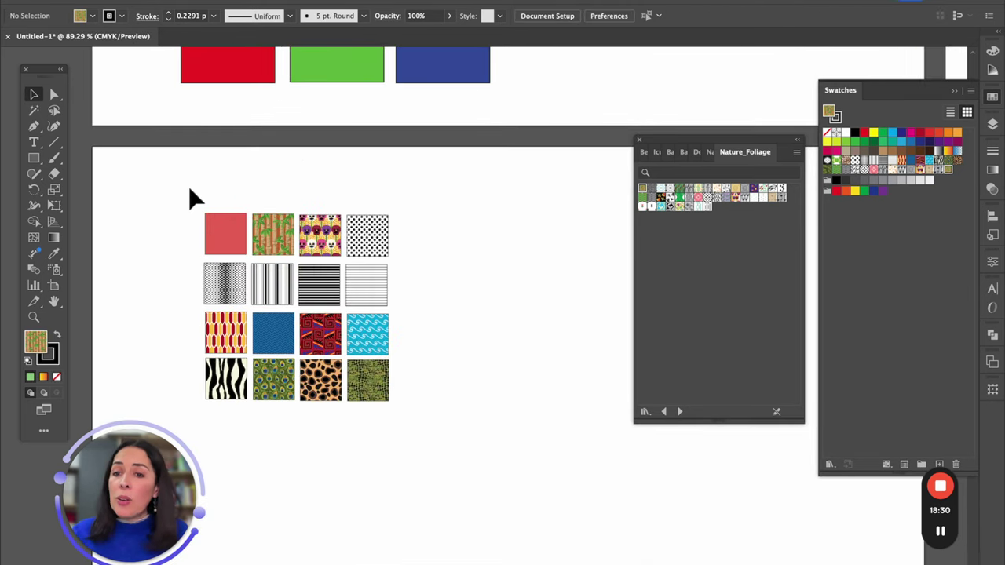
{"action": "left_click_drag", "start_coordinate": [158, 177], "coordinate": [527, 520]}
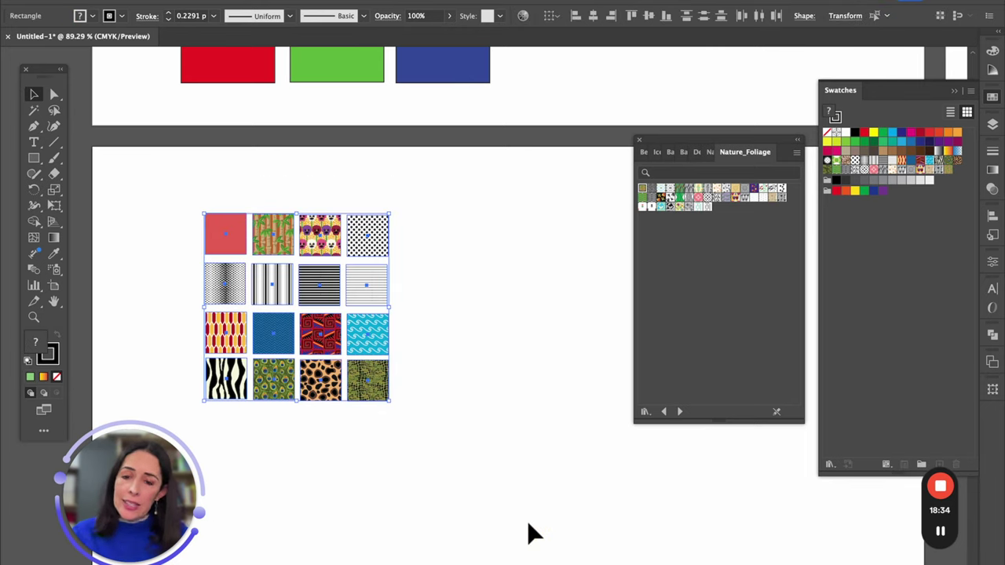
{"action": "left_click_drag", "start_coordinate": [401, 414], "coordinate": [390, 379]}
{"action": "left_click", "coordinate": [565, 429]}
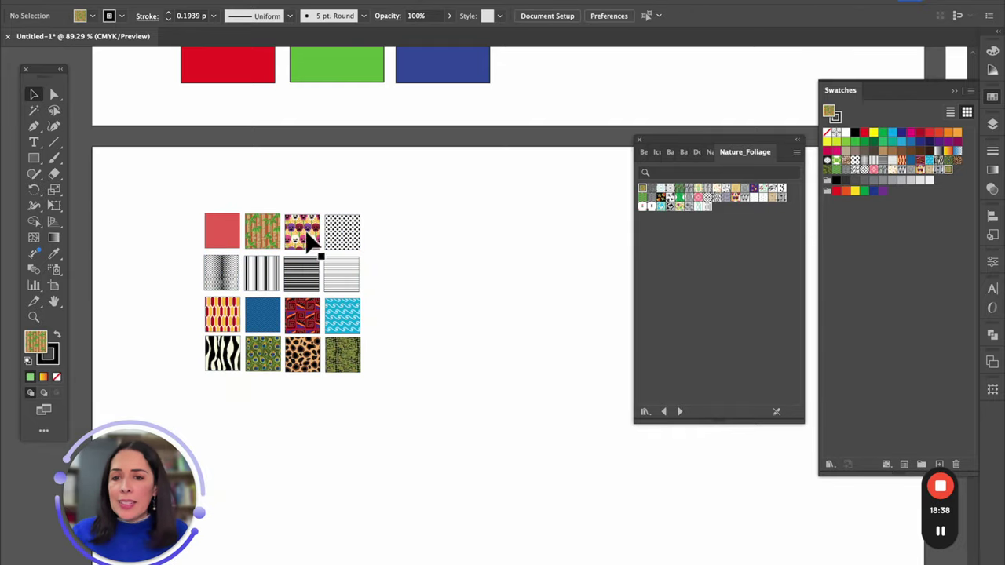
Step: Draw a tall rectangle filled with the bamboo pattern beside the reduced grid, nearly the full height of the artboard
{"action": "left_click", "coordinate": [33, 157]}
{"action": "left_click_drag", "start_coordinate": [399, 188], "coordinate": [507, 562]}
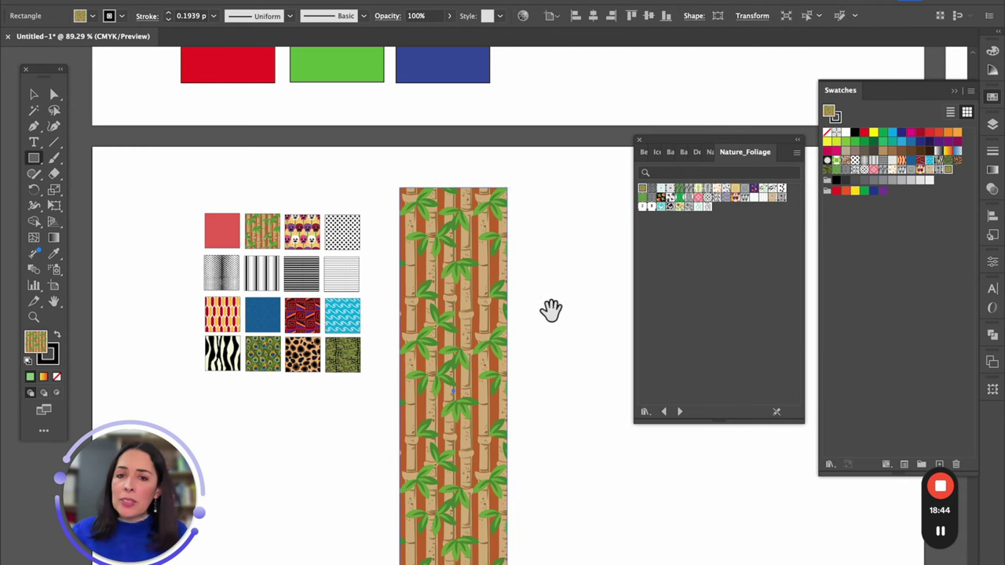
{"action": "left_click_drag", "start_coordinate": [549, 309], "coordinate": [497, 227]}
{"action": "left_click", "coordinate": [34, 93]}
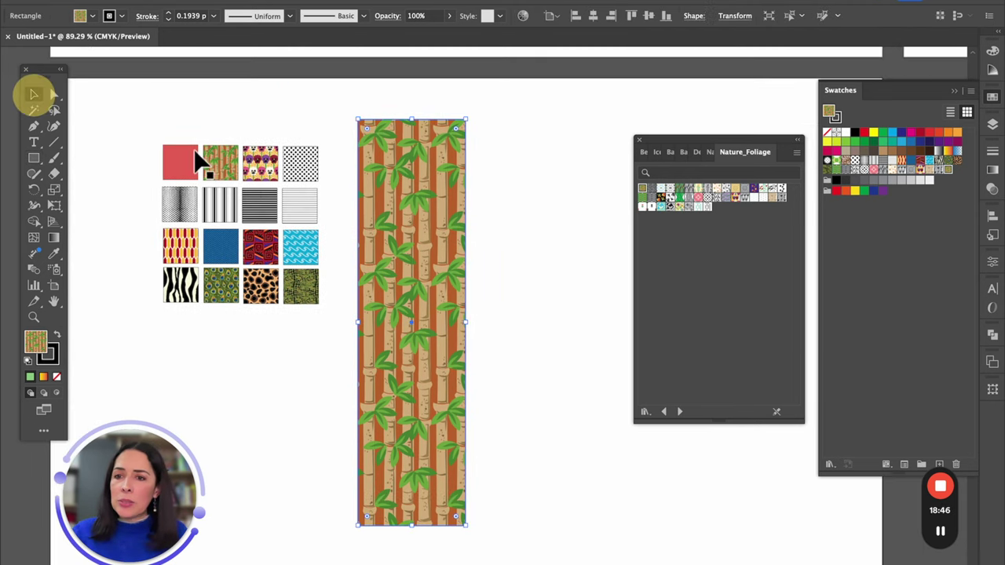
Step: Duplicate the grid's small bamboo square beside the upper end of the tall bamboo rectangle and compare the pattern scale in both
{"action": "left_click", "coordinate": [223, 164]}
{"action": "left_click_drag", "start_coordinate": [223, 165], "coordinate": [491, 135]}
{"action": "left_click_drag", "start_coordinate": [430, 133], "coordinate": [651, 310]}
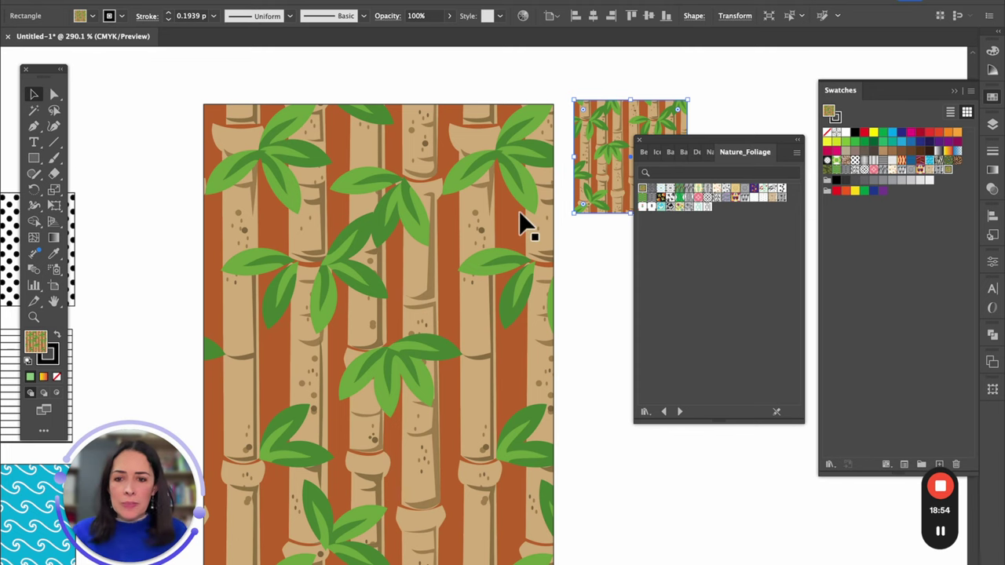
{"action": "scroll", "coordinate": [532, 306], "scroll_direction": "down", "scroll_amount": 5}
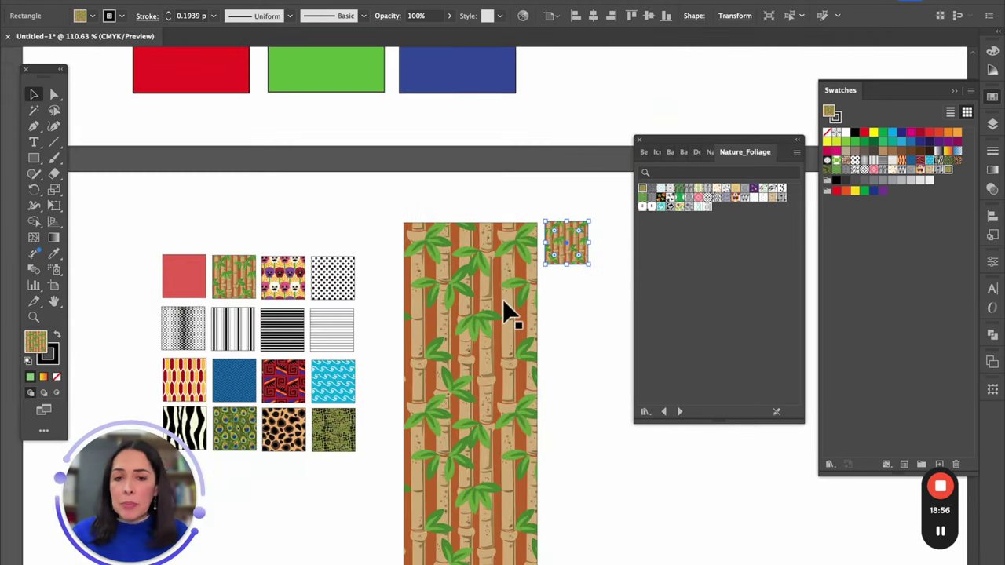
{"action": "left_click_drag", "start_coordinate": [500, 313], "coordinate": [320, 197]}
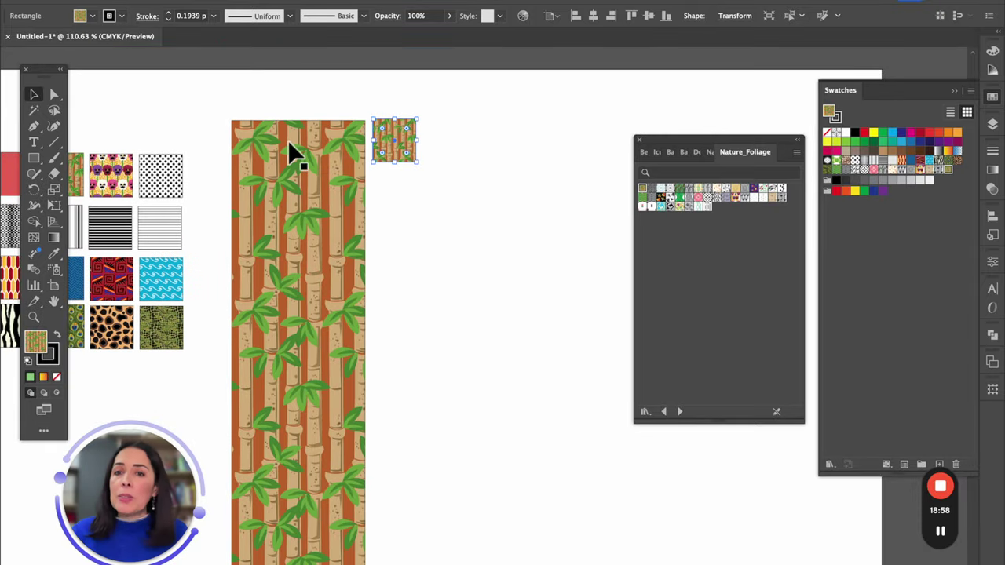
{"action": "scroll", "coordinate": [367, 214], "scroll_direction": "down", "scroll_amount": 2}
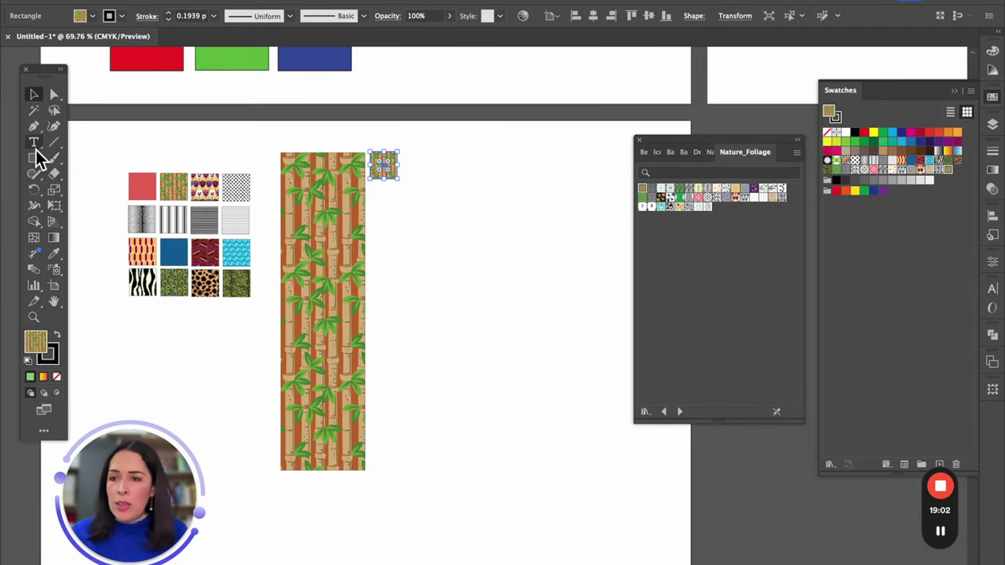
{"action": "scroll", "coordinate": [497, 339], "scroll_direction": "down", "scroll_amount": 2}
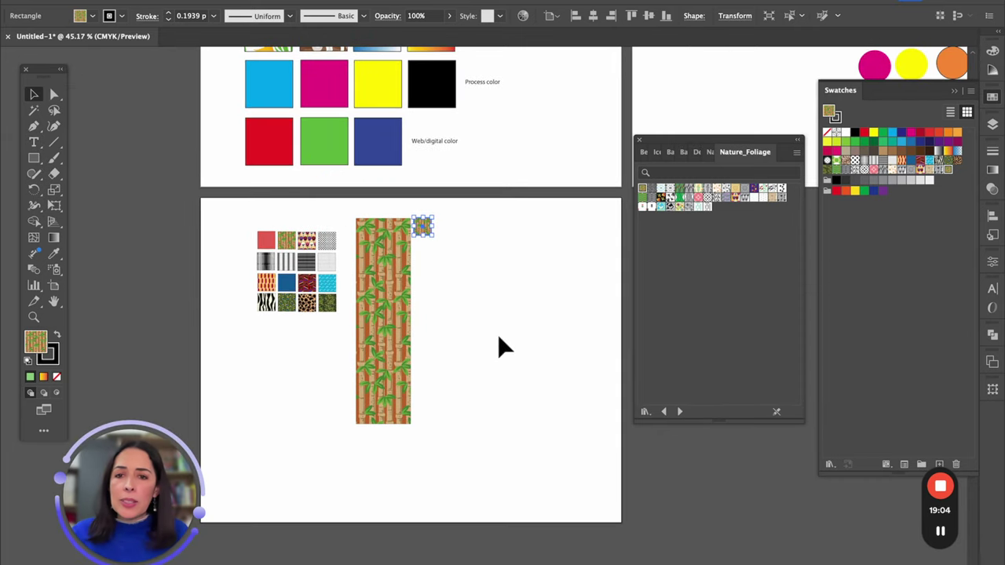
{"action": "scroll", "coordinate": [516, 390], "scroll_direction": "up", "scroll_amount": 3}
{"action": "scroll", "coordinate": [516, 390], "scroll_direction": "up", "scroll_amount": 2}
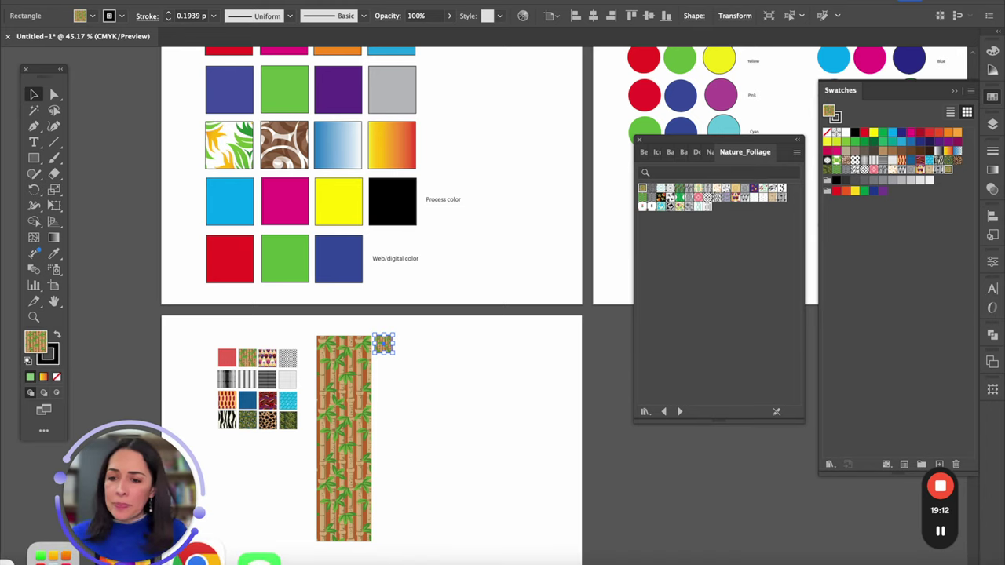
Step: Switch to the web browser and search Google Images for "pantone TIFFANY"
{"action": "left_click", "coordinate": [202, 554]}
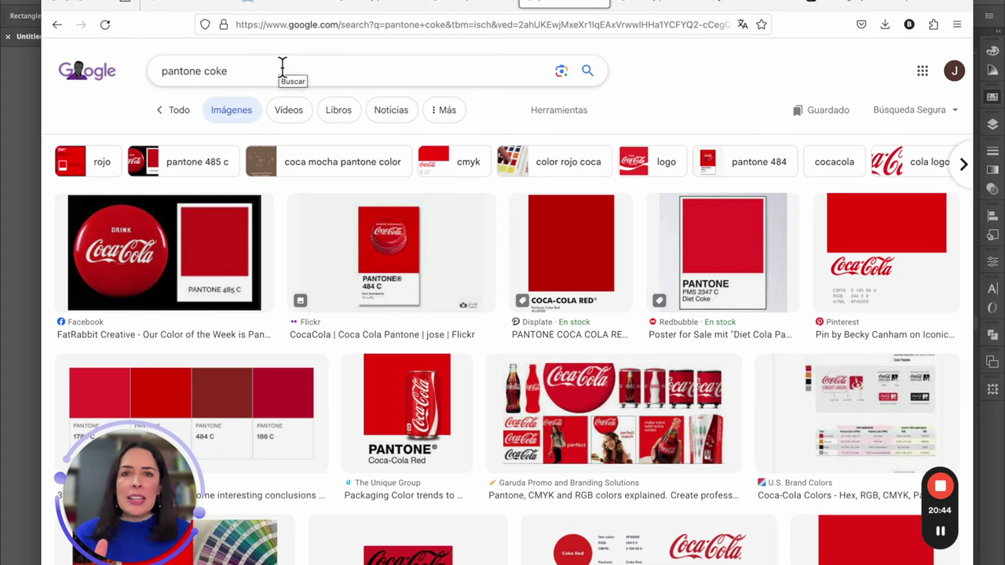
{"action": "left_click", "coordinate": [213, 72]}
{"action": "double_click", "coordinate": [214, 73]}
{"action": "type", "text": "TIFFANY"}
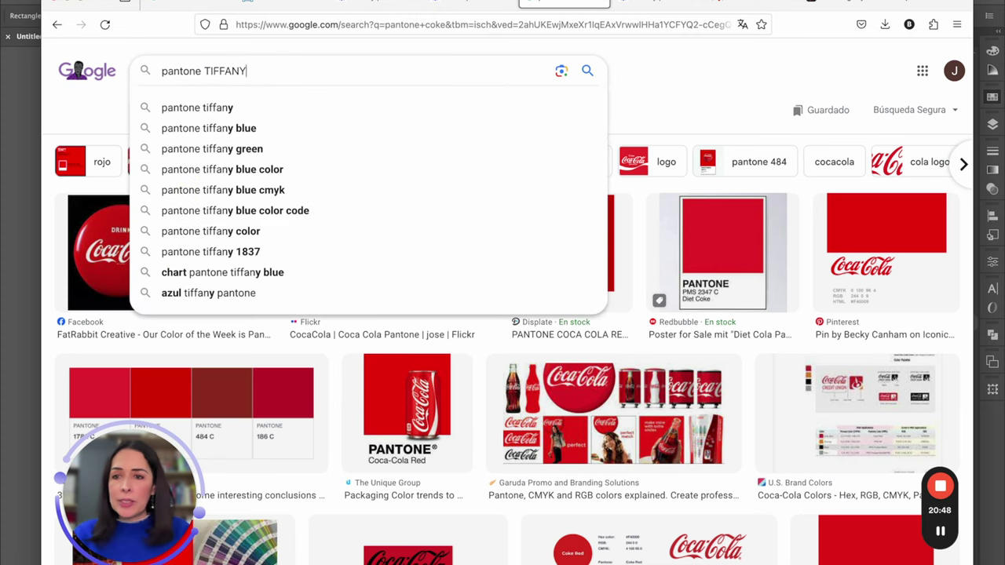
{"action": "key", "text": "Return"}
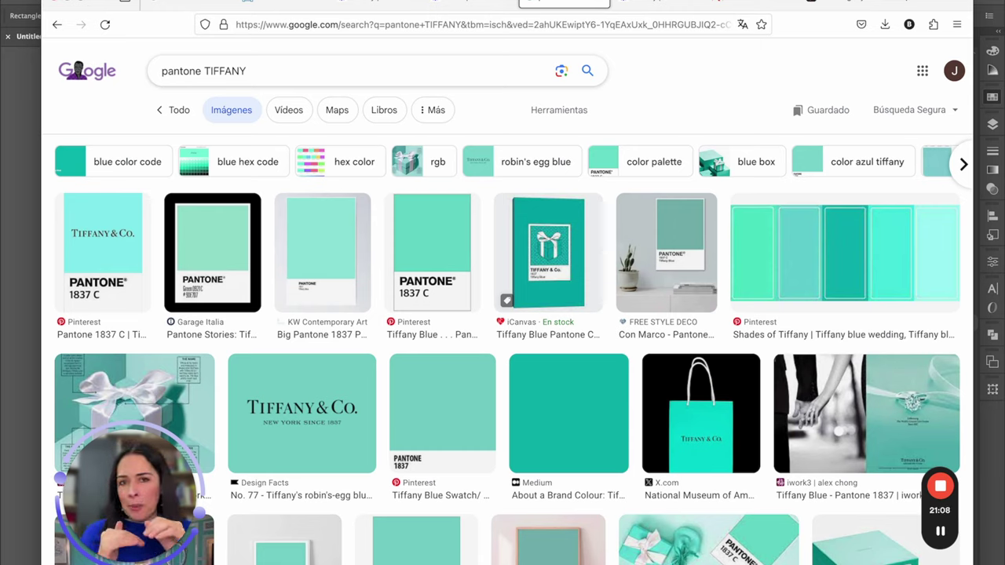
Step: Replace the brand in the image search so it looks for "pantone LEGO"
{"action": "double_click", "coordinate": [230, 70]}
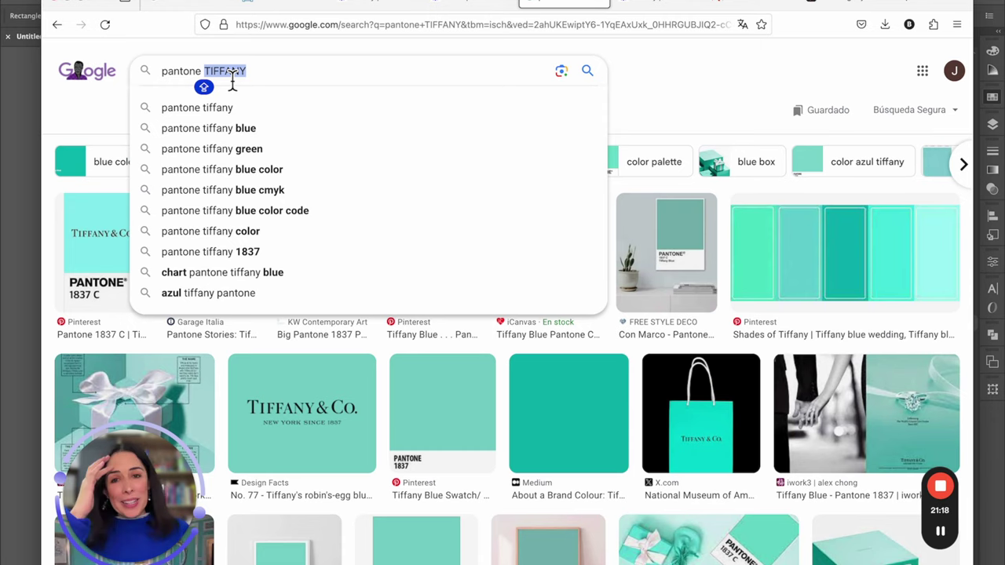
{"action": "type", "text": "LEGO"}
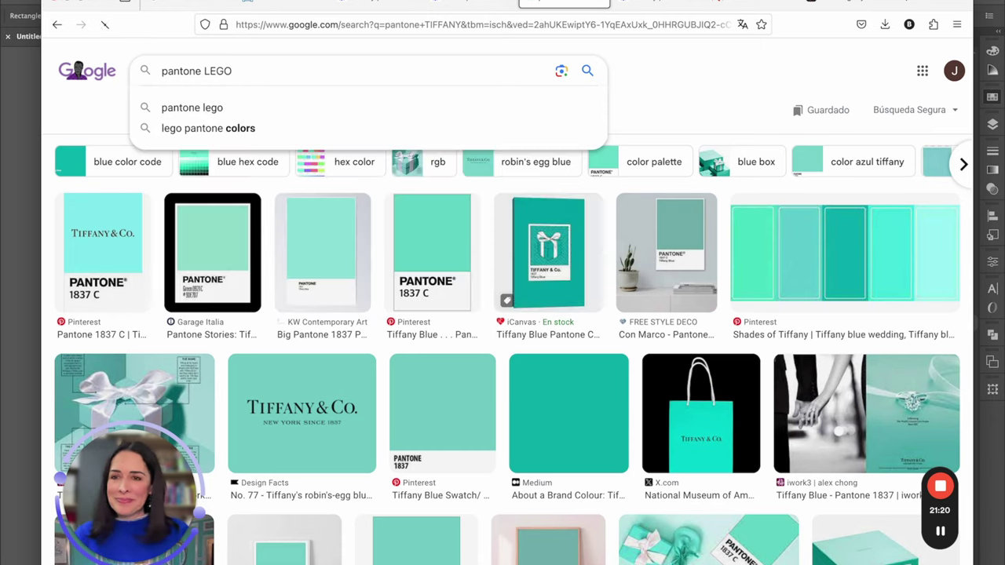
{"action": "key", "text": "Return"}
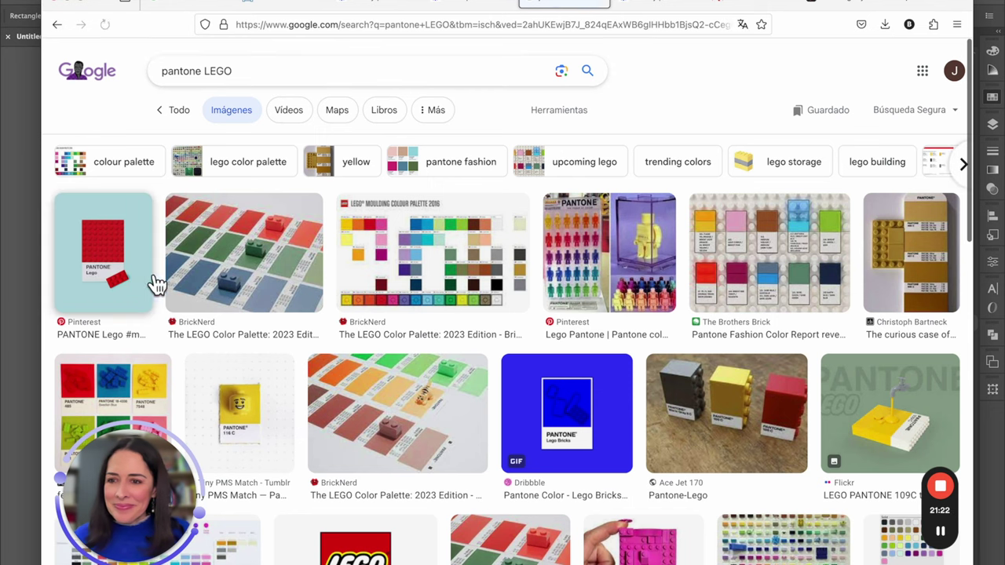
Step: Preview the LEGO Pantone Fashion Color Report image and the Pantone 116 C LEGO head image
{"action": "left_click", "coordinate": [738, 279]}
{"action": "scroll", "coordinate": [439, 357], "scroll_direction": "down", "scroll_amount": 3}
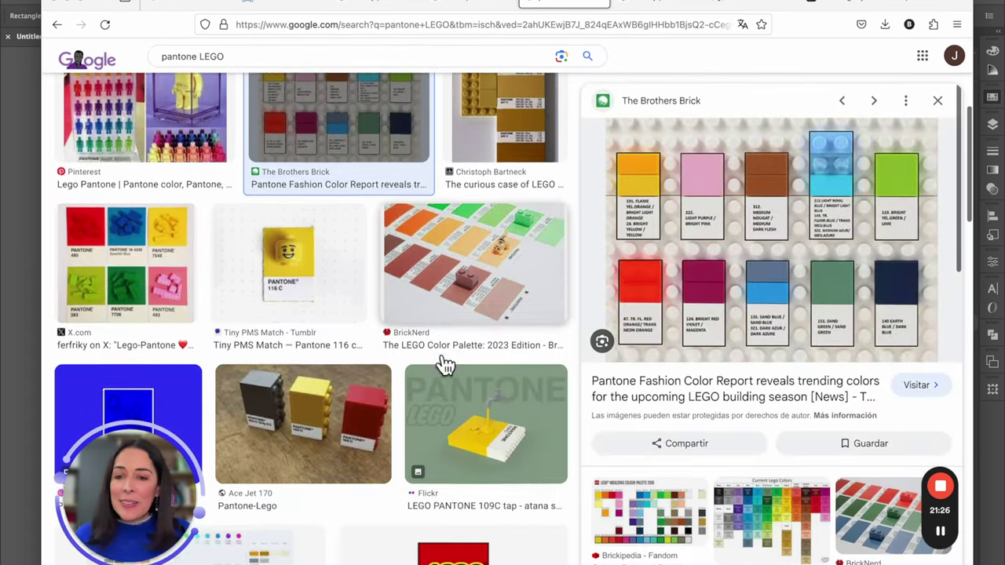
{"action": "left_click", "coordinate": [306, 266]}
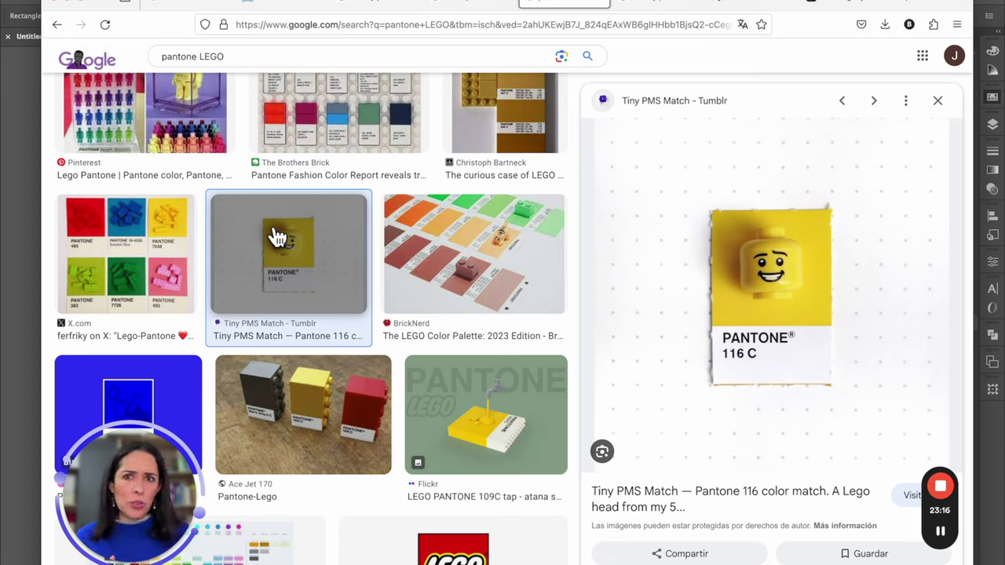
Step: Switch back to Illustrator and open the TOYO 94 COLOR FINDER color book as a swatch library
{"action": "left_click", "coordinate": [27, 303]}
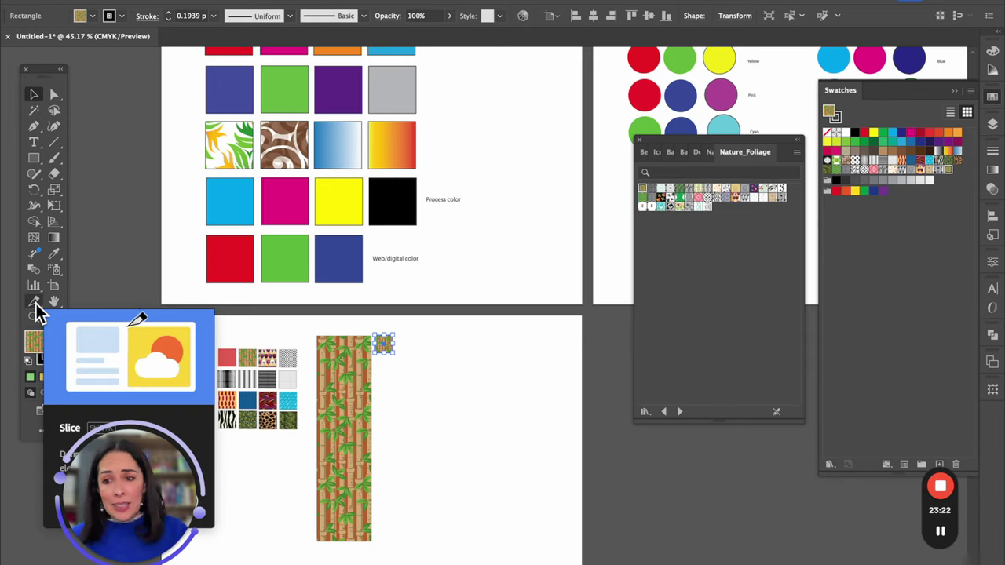
{"action": "left_click", "coordinate": [972, 93]}
{"action": "left_click", "coordinate": [974, 94]}
{"action": "left_click", "coordinate": [552, 323]}
{"action": "left_click", "coordinate": [93, 15]}
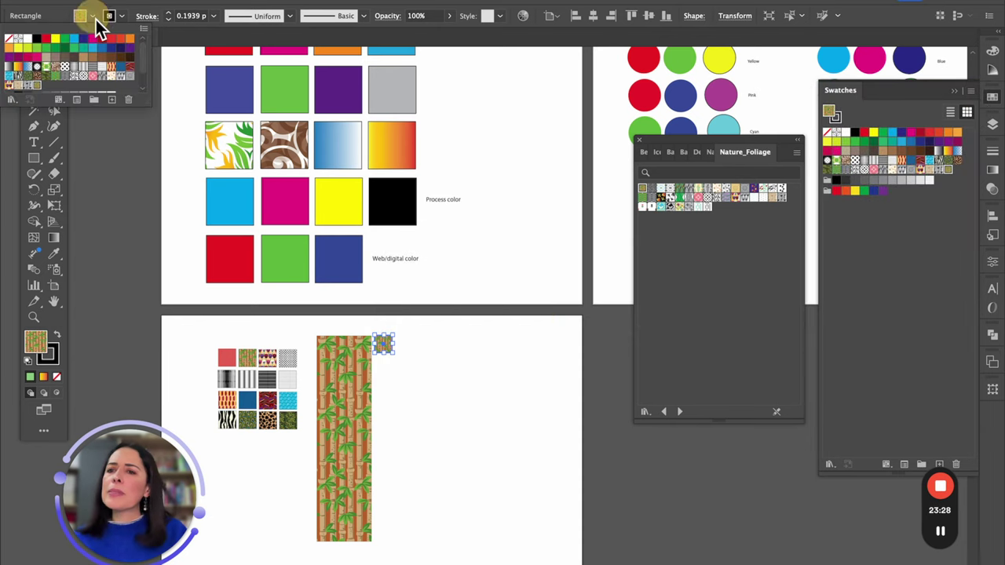
{"action": "left_click", "coordinate": [146, 32]}
{"action": "mouse_move", "coordinate": [249, 342]}
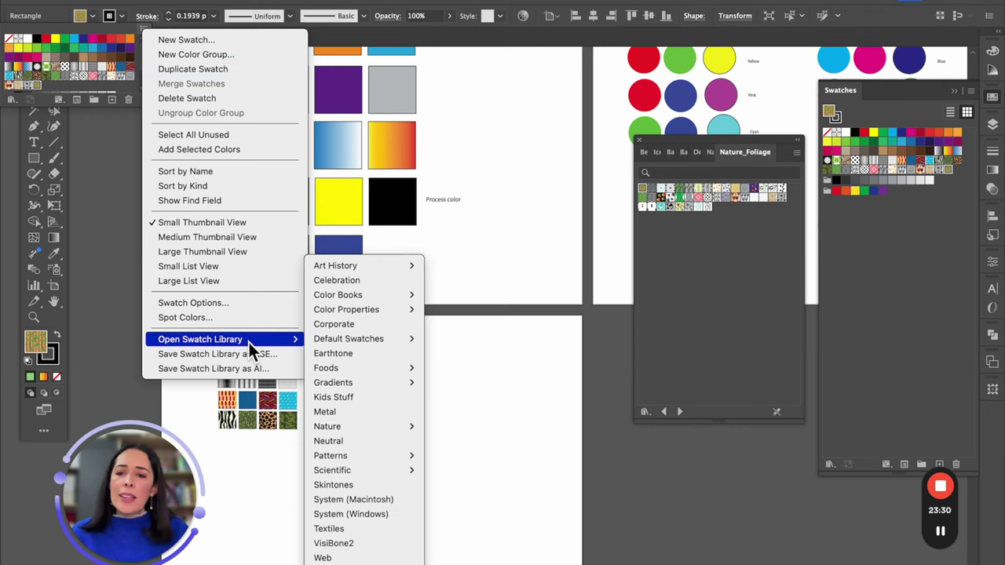
{"action": "mouse_move", "coordinate": [363, 293]}
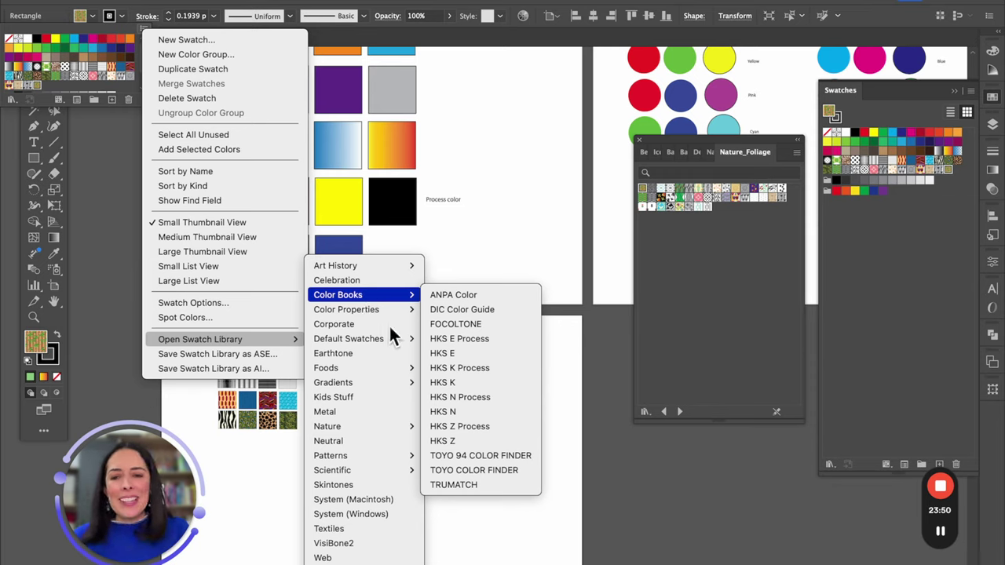
{"action": "mouse_move", "coordinate": [400, 295]}
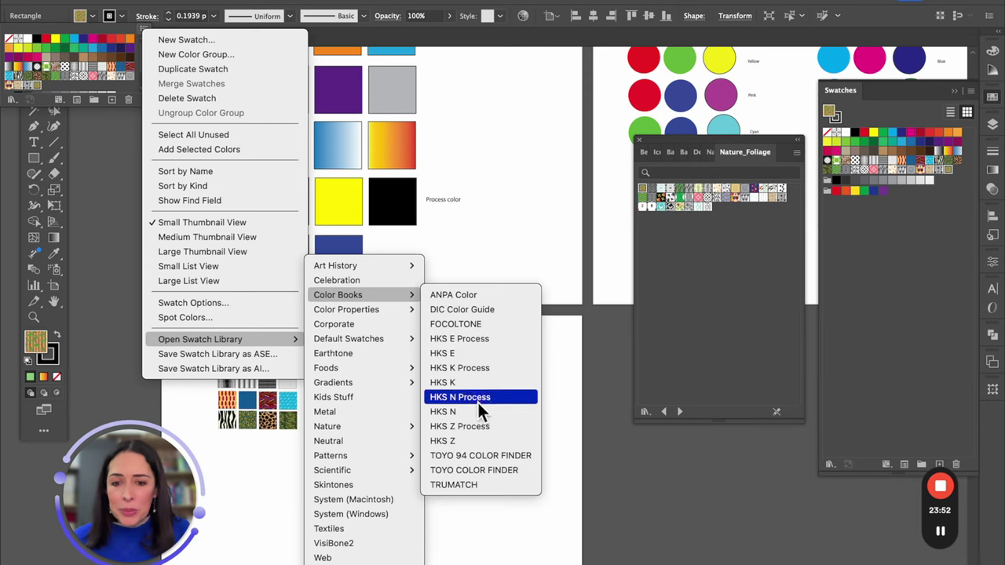
{"action": "left_click", "coordinate": [481, 459]}
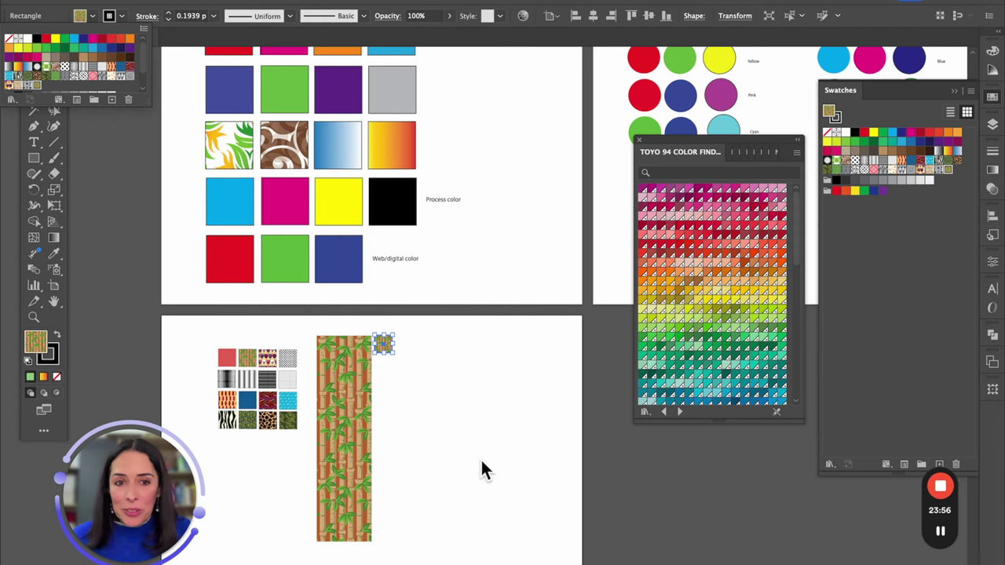
Step: Fill the third Web/digital color square with a red TOYO 94 COLOR FINDER spot color, and replace it with the orange TOYO 0164
{"action": "left_click", "coordinate": [702, 342]}
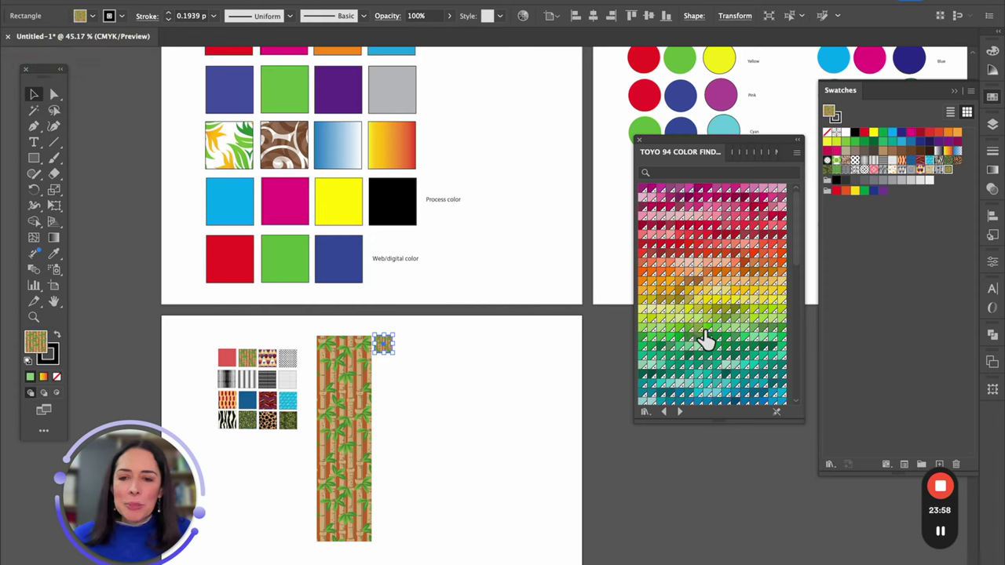
{"action": "left_click", "coordinate": [338, 263]}
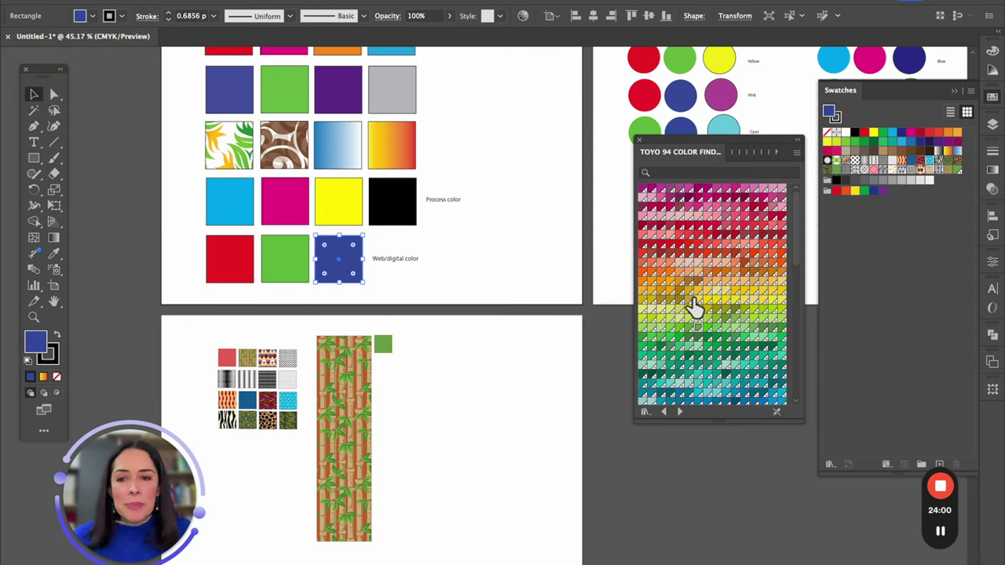
{"action": "left_click", "coordinate": [679, 226]}
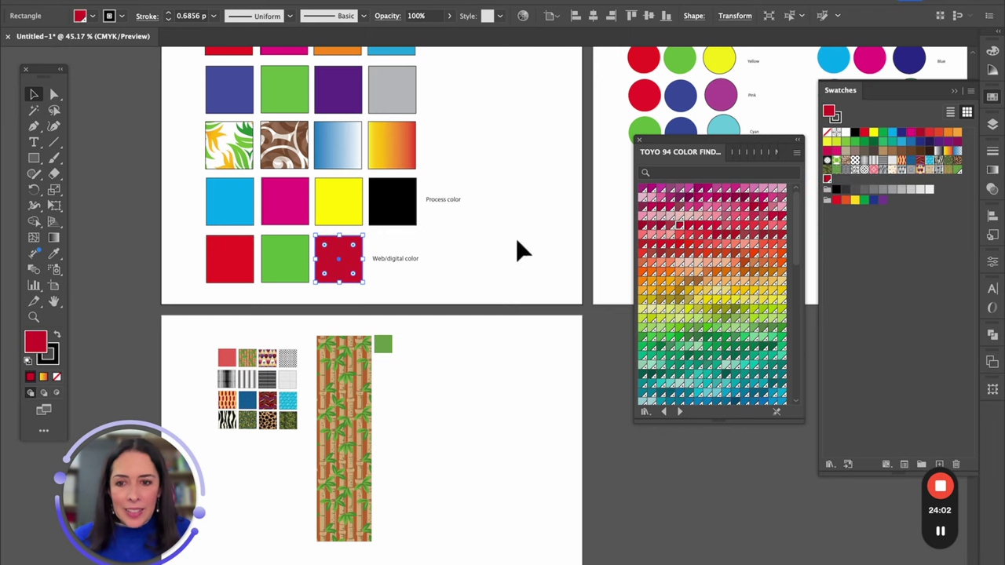
{"action": "key", "text": "z"}
{"action": "left_click_drag", "start_coordinate": [300, 240], "coordinate": [471, 308]}
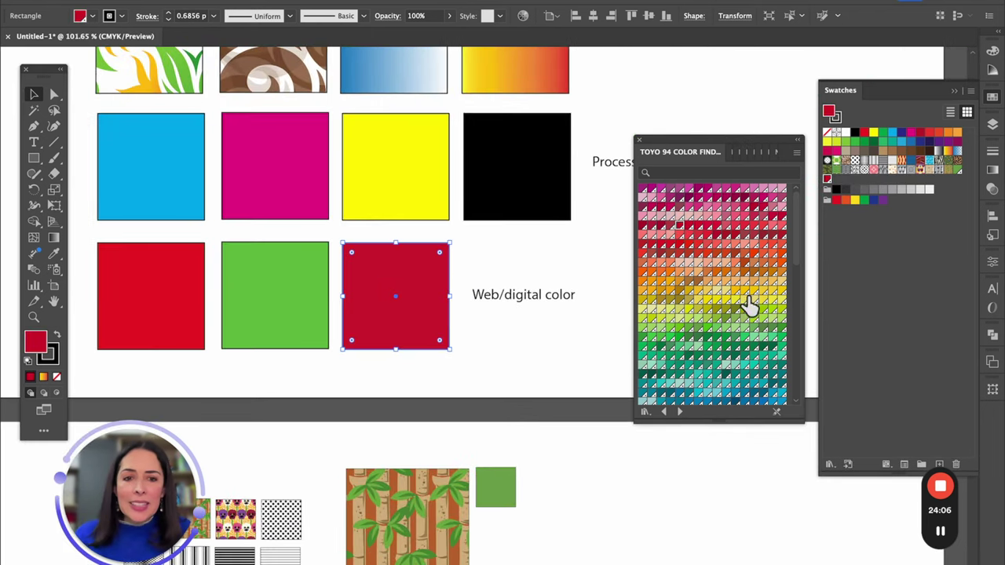
{"action": "left_click", "coordinate": [674, 284]}
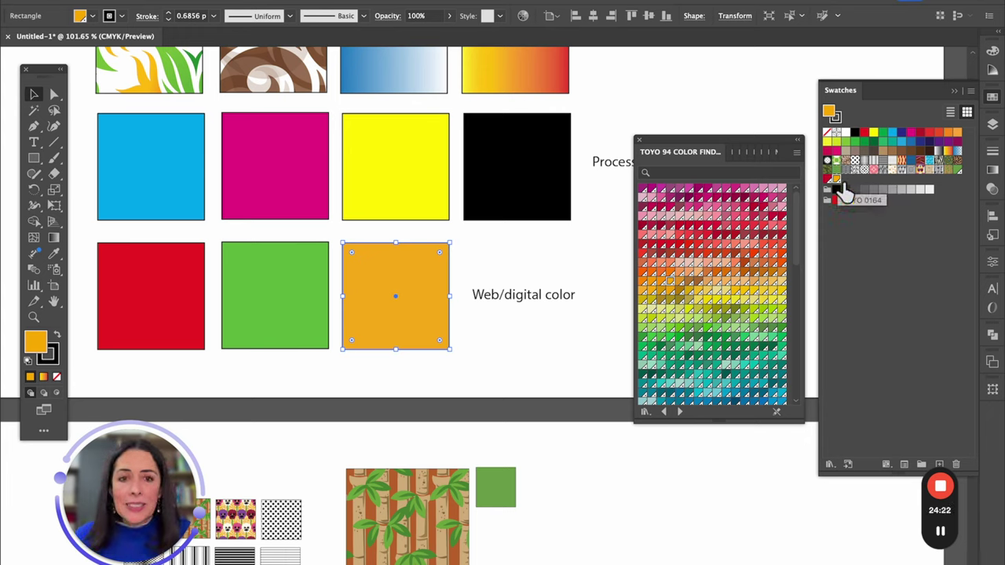
Step: Examine the tint setting of the square's spot color and the list of available color models
{"action": "left_click", "coordinate": [993, 63]}
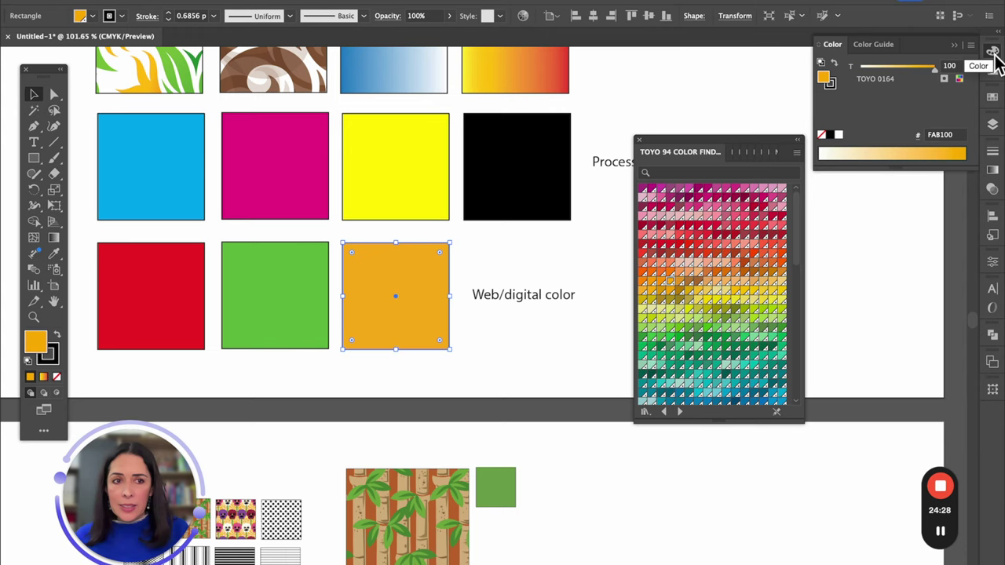
{"action": "left_click", "coordinate": [970, 46]}
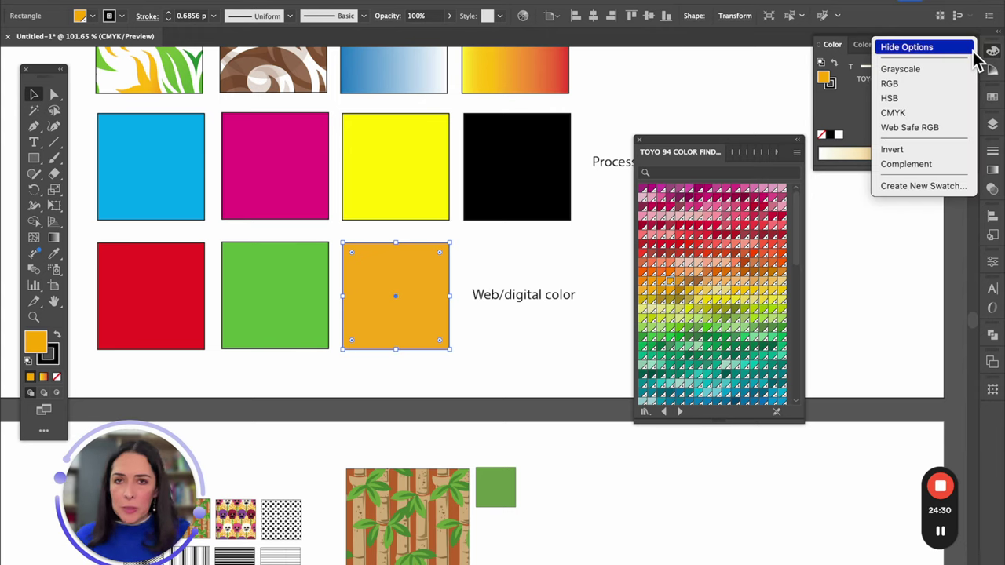
{"action": "left_click", "coordinate": [910, 102]}
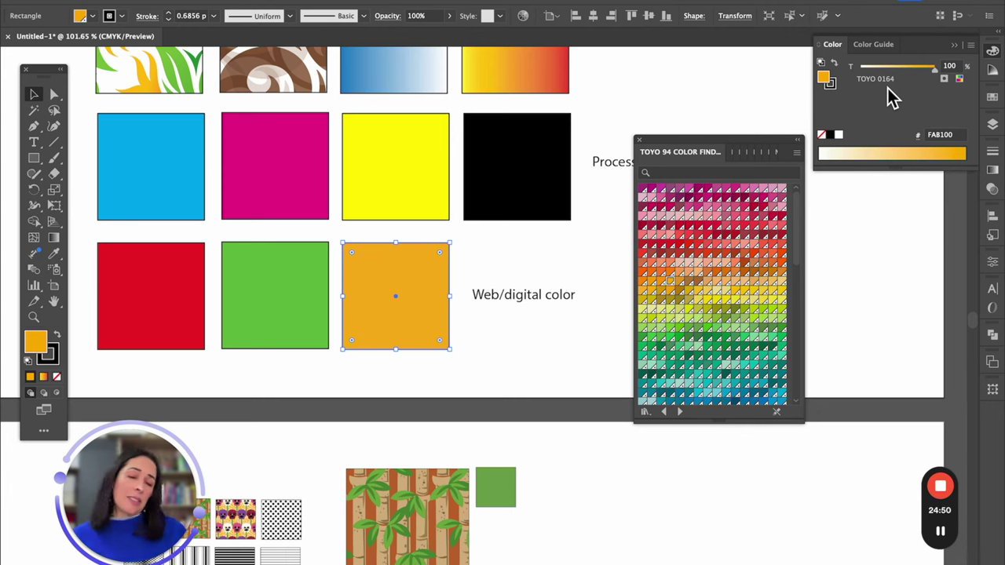
{"action": "key", "text": "ctrl+0"}
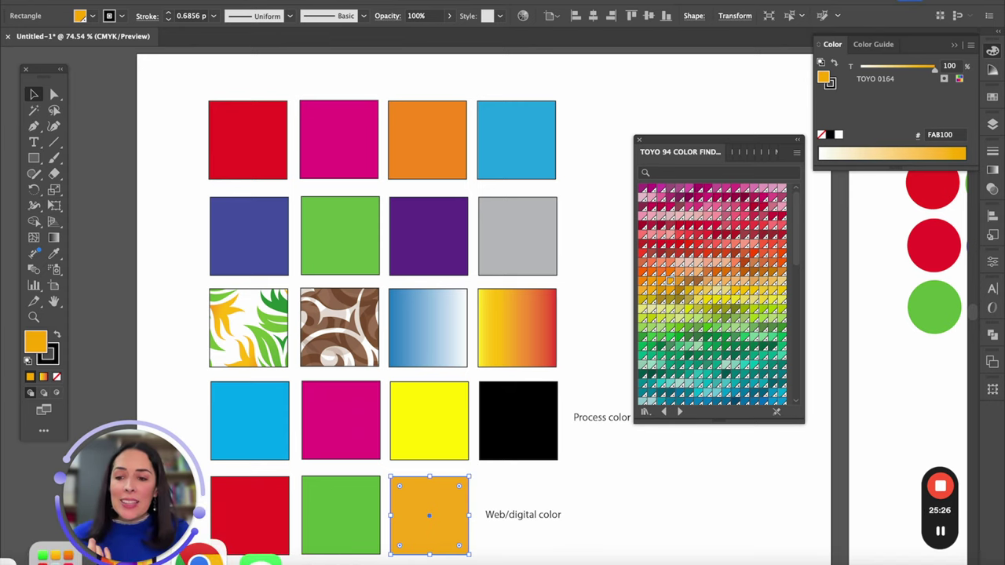
Step: Switch to Firefox and search for "COLOR ADOBE" in a new tab
{"action": "key", "text": "super+Tab"}
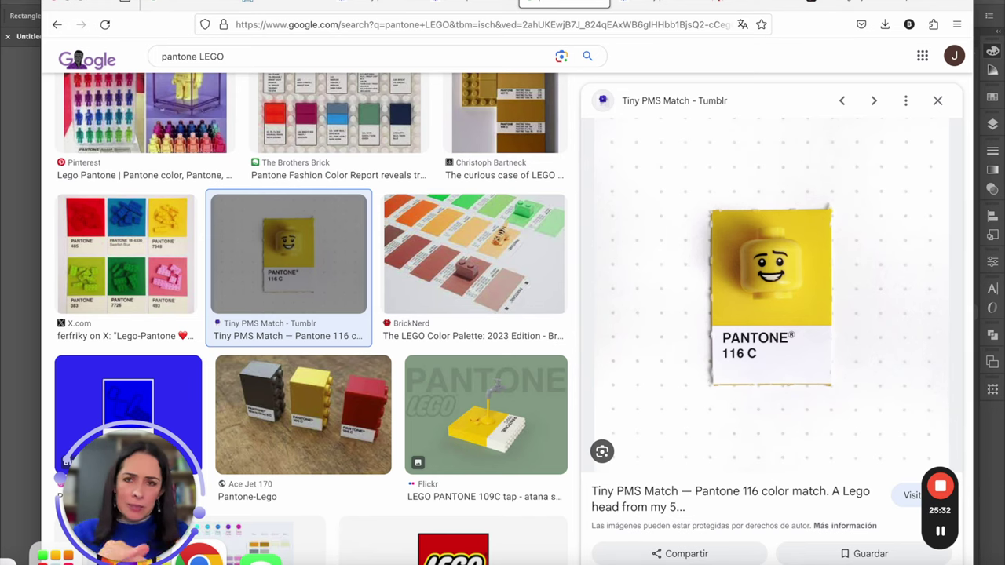
{"action": "key", "text": "super+t"}
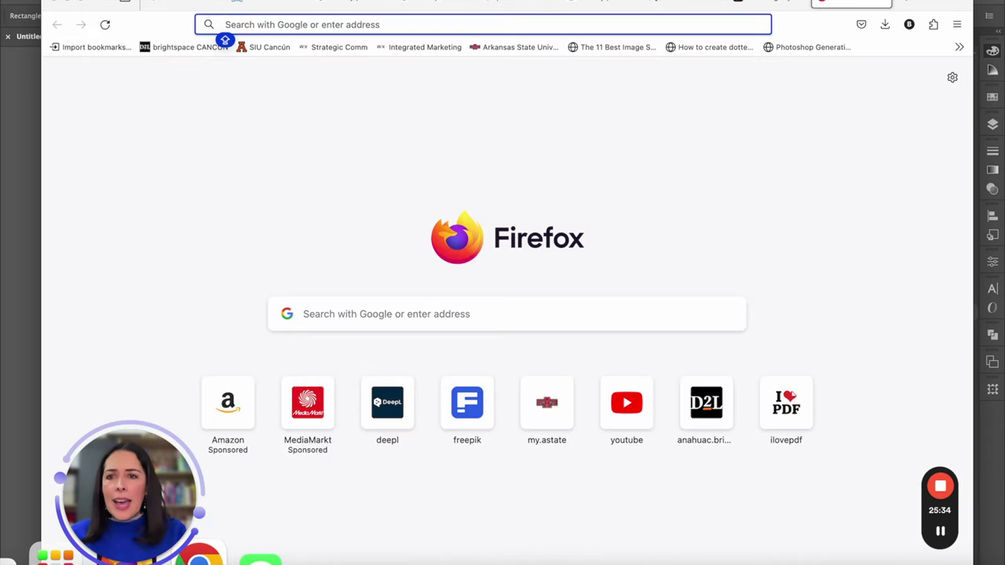
{"action": "type", "text": "COLOR "}
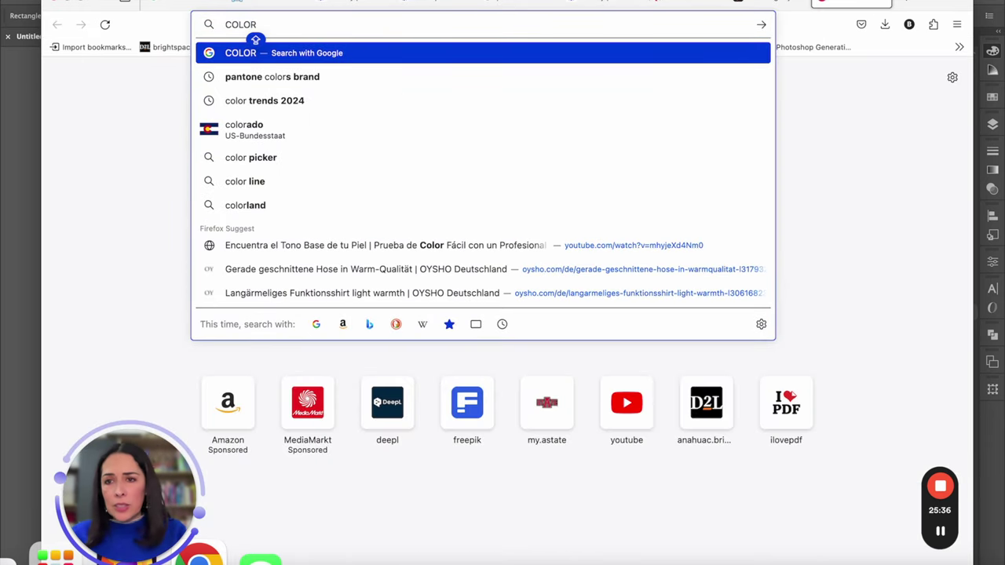
{"action": "type", "text": "ADOVE"}
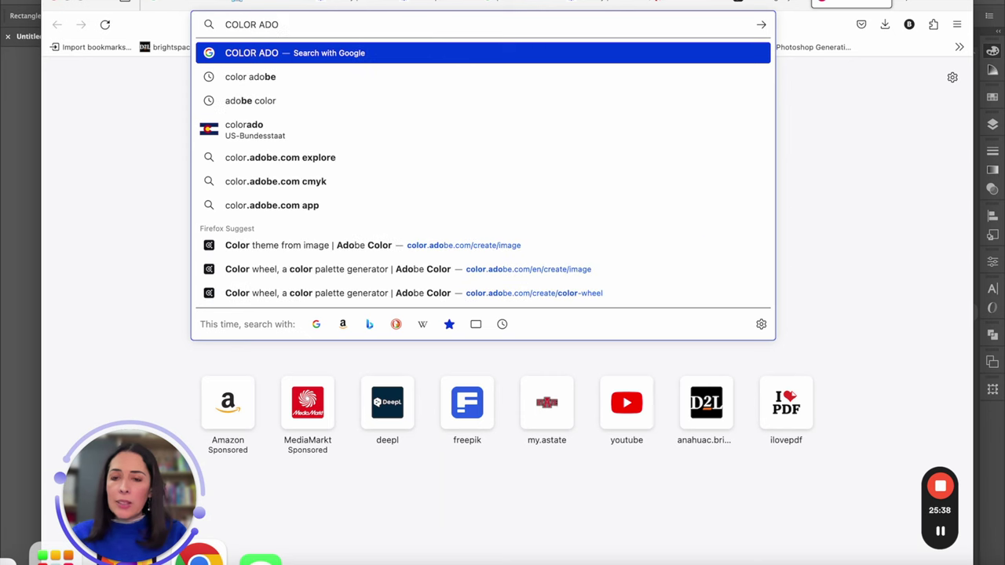
{"action": "key", "text": "BackSpace"}
{"action": "key", "text": "BackSpace"}
{"action": "type", "text": "BE"}
{"action": "key", "text": "Return"}
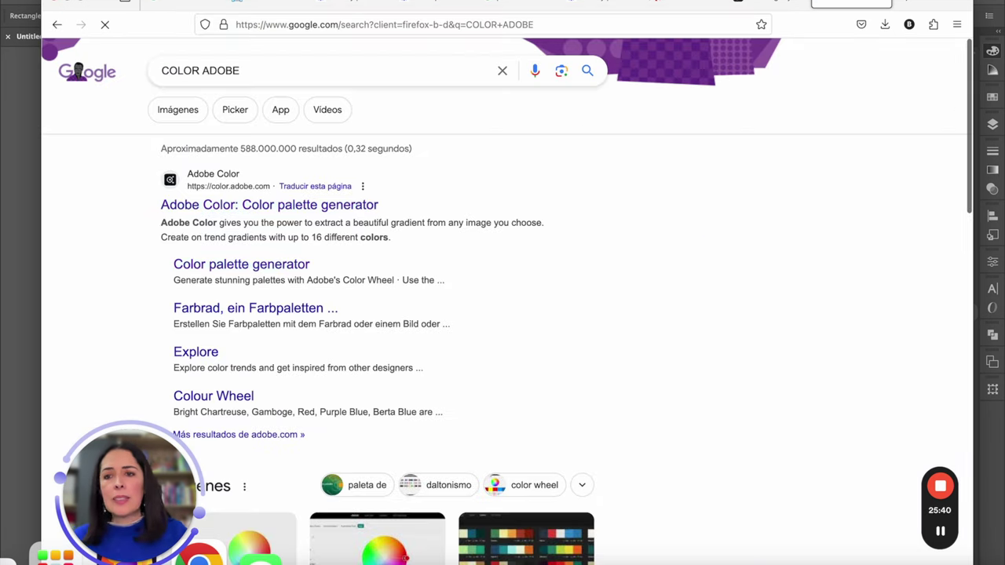
Step: Open the Adobe Color site with the Personal Profile and dismiss the What's New announcement
{"action": "left_click", "coordinate": [275, 206]}
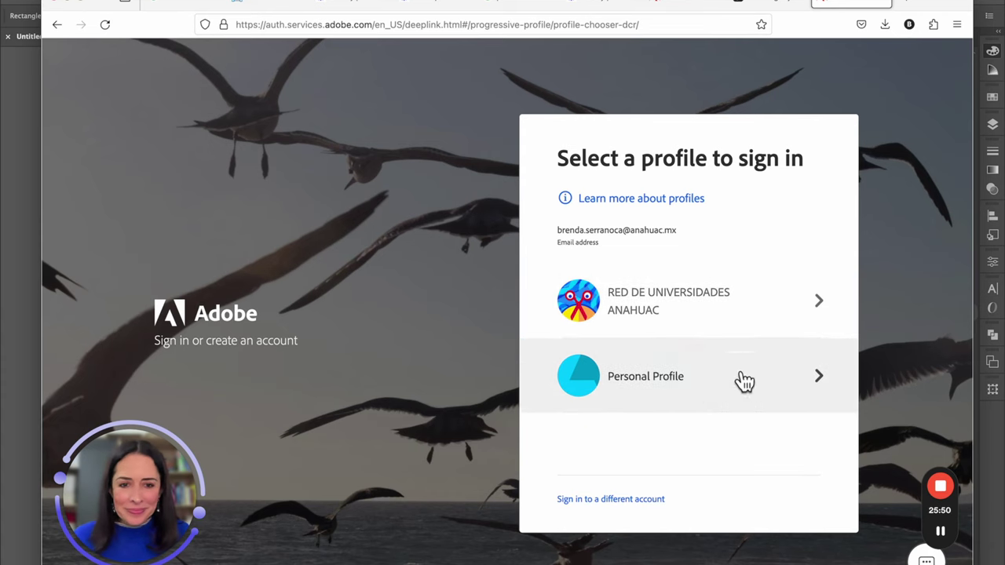
{"action": "left_click", "coordinate": [717, 378]}
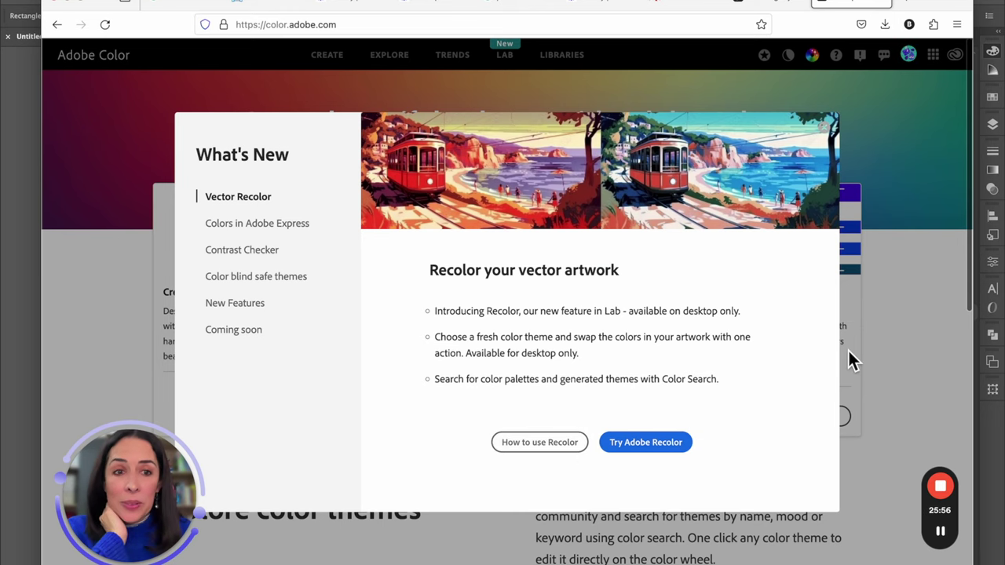
{"action": "left_click", "coordinate": [922, 341]}
Step: Browse the Adobe Color home page, examining the Explore color themes and trending colors sections
{"action": "scroll", "coordinate": [460, 509], "scroll_direction": "down", "scroll_amount": 4}
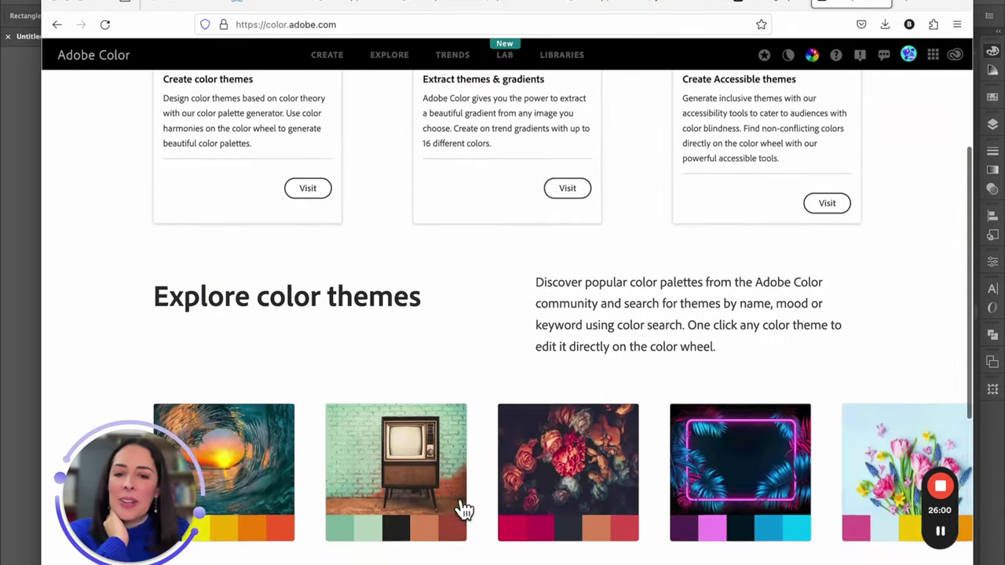
{"action": "scroll", "coordinate": [460, 509], "scroll_direction": "down", "scroll_amount": 3}
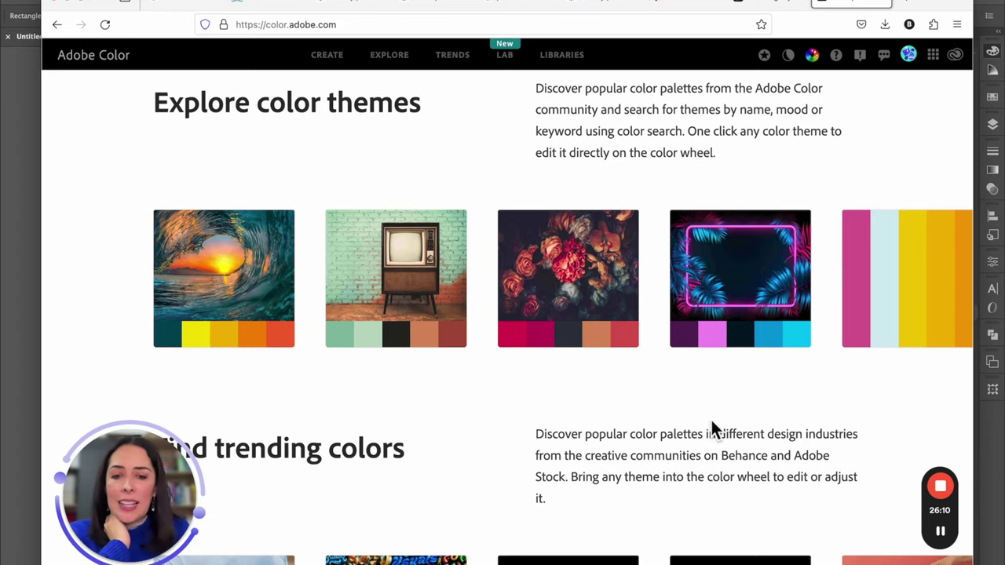
{"action": "scroll", "coordinate": [696, 449], "scroll_direction": "down", "scroll_amount": 2}
{"action": "scroll", "coordinate": [695, 448], "scroll_direction": "down", "scroll_amount": 2}
{"action": "scroll", "coordinate": [471, 457], "scroll_direction": "up", "scroll_amount": 5}
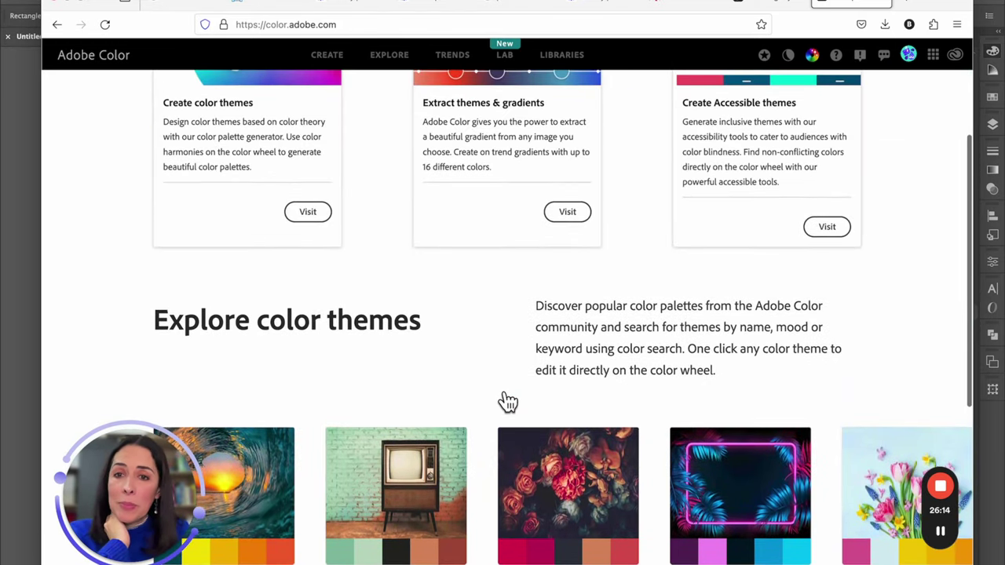
Step: Open the color trends page and browse the industry palettes, starting with Fashion
{"action": "left_click", "coordinate": [457, 65]}
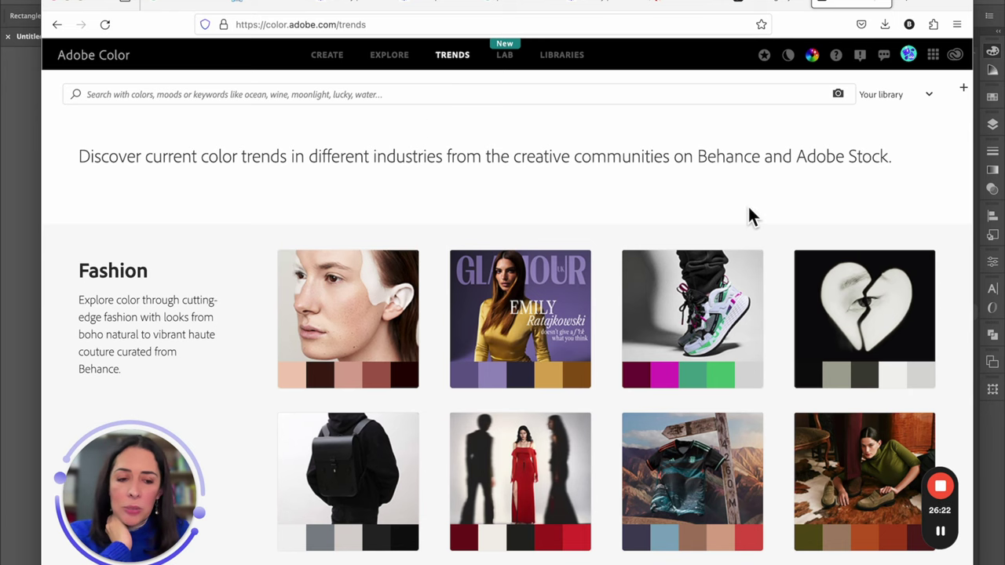
{"action": "scroll", "coordinate": [748, 210], "scroll_direction": "down", "scroll_amount": 5}
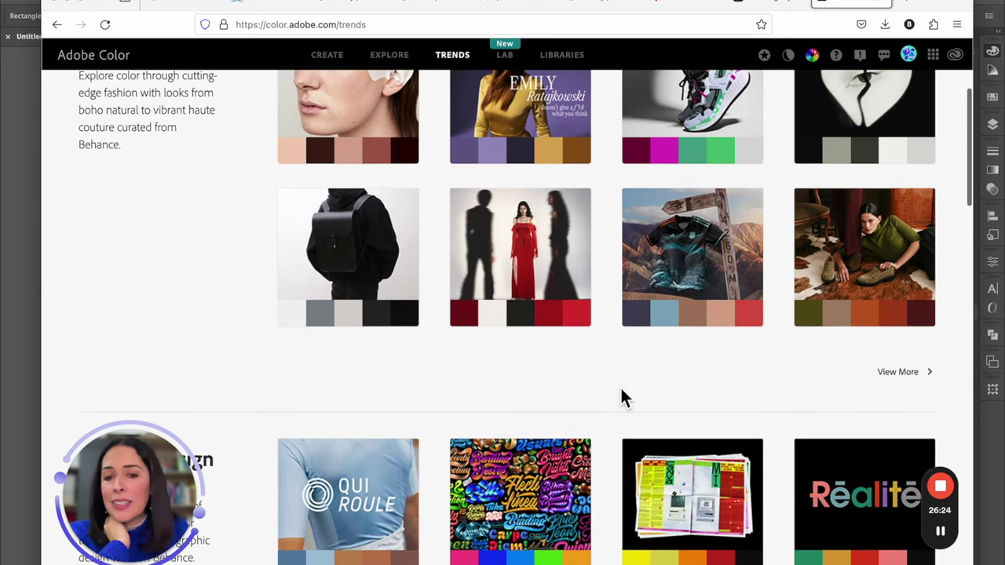
{"action": "scroll", "coordinate": [620, 390], "scroll_direction": "down", "scroll_amount": 4}
{"action": "scroll", "coordinate": [621, 389], "scroll_direction": "up", "scroll_amount": 8}
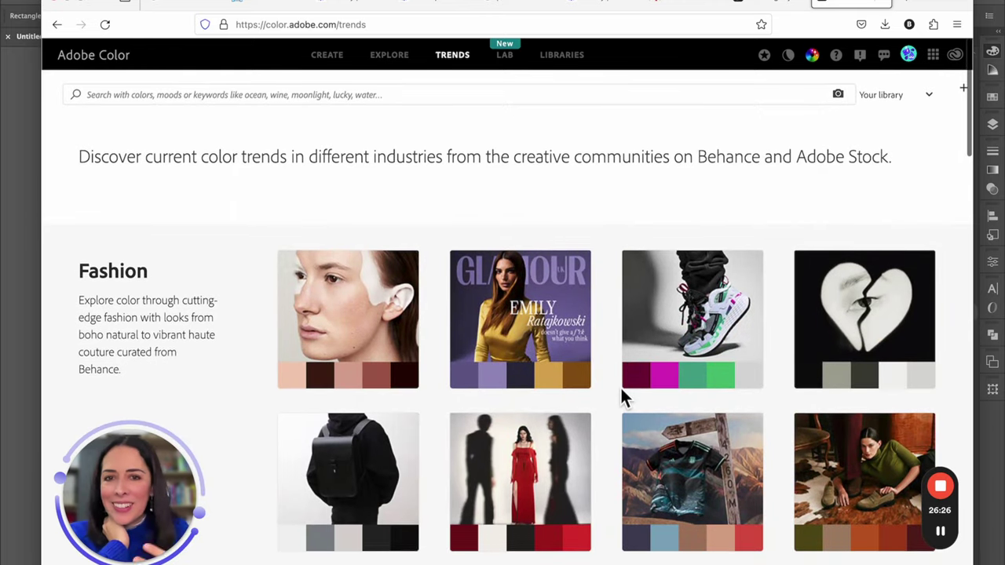
Step: Open the Color Wheel theme creator and shift the analogous color theme from greens towards yellow
{"action": "left_click", "coordinate": [336, 61]}
{"action": "left_click_drag", "start_coordinate": [172, 497], "coordinate": [785, 149]}
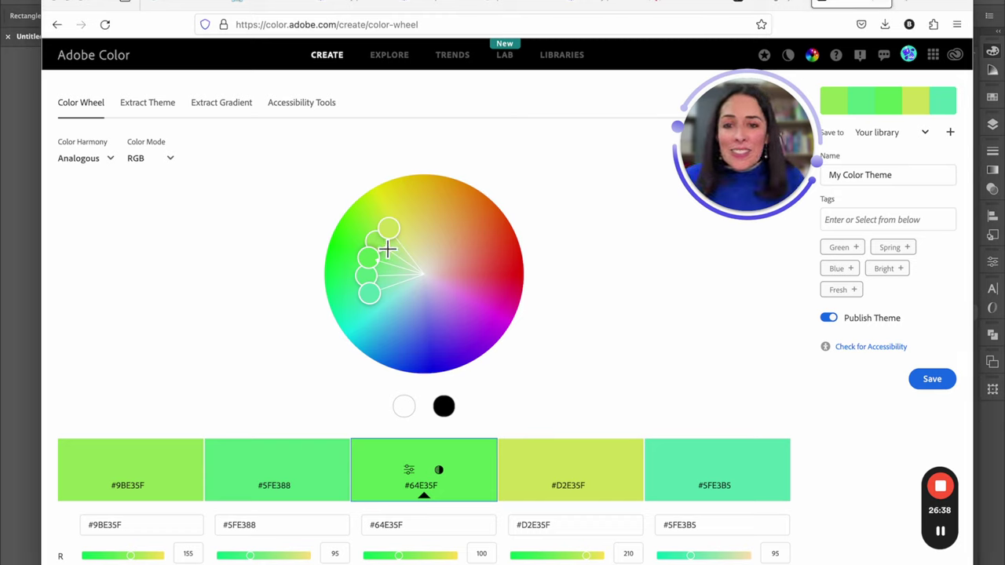
{"action": "left_click_drag", "start_coordinate": [387, 249], "coordinate": [426, 240]}
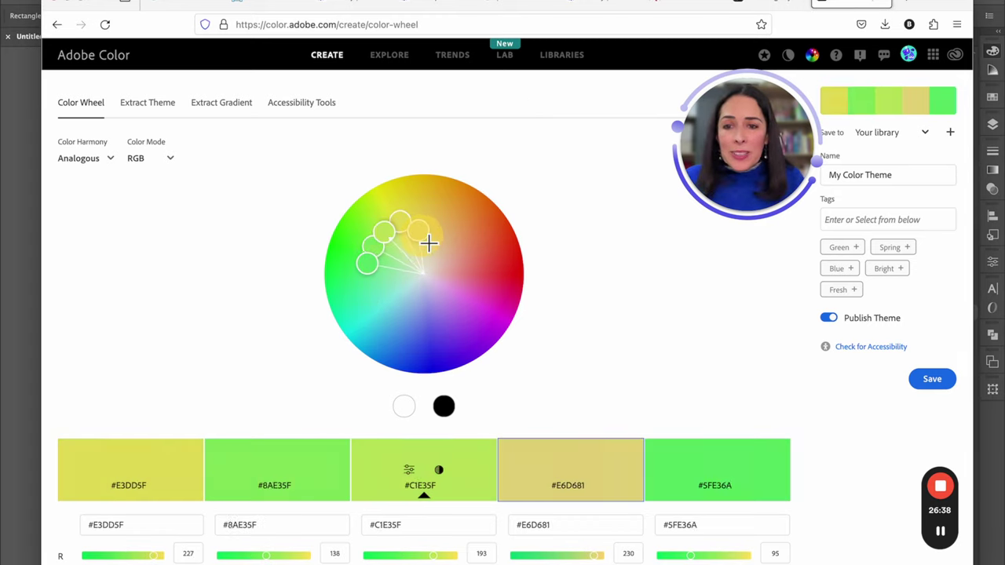
Step: Review the color mode and color harmony options, and move the analogous theme into the blues around #007AE6
{"action": "left_click", "coordinate": [175, 168]}
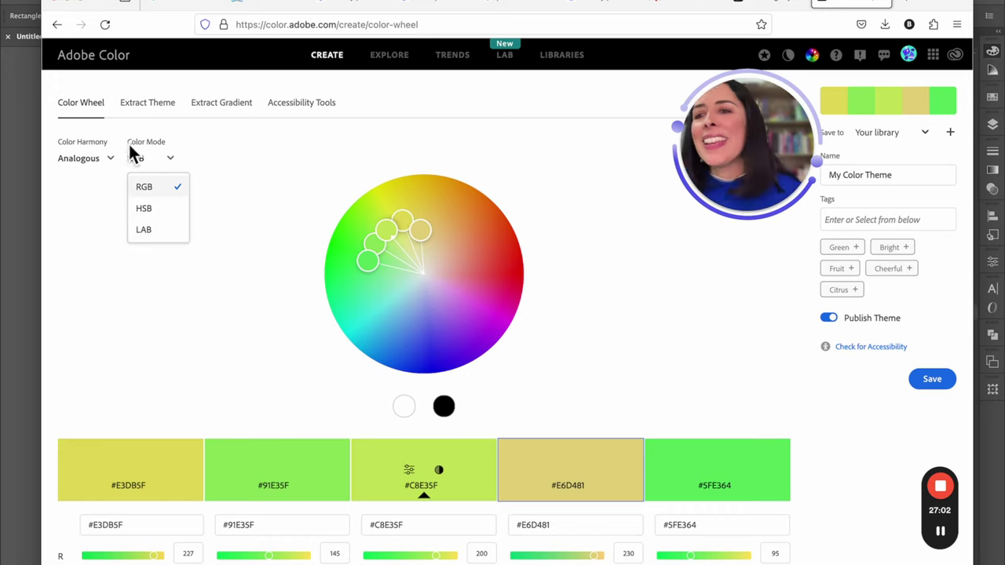
{"action": "left_click", "coordinate": [110, 161]}
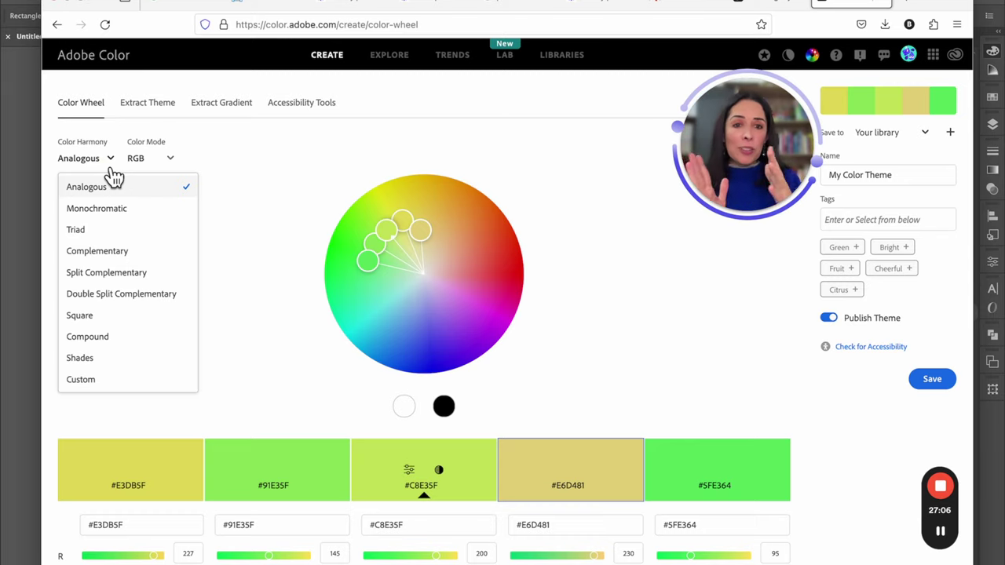
{"action": "left_click_drag", "start_coordinate": [396, 236], "coordinate": [380, 363]}
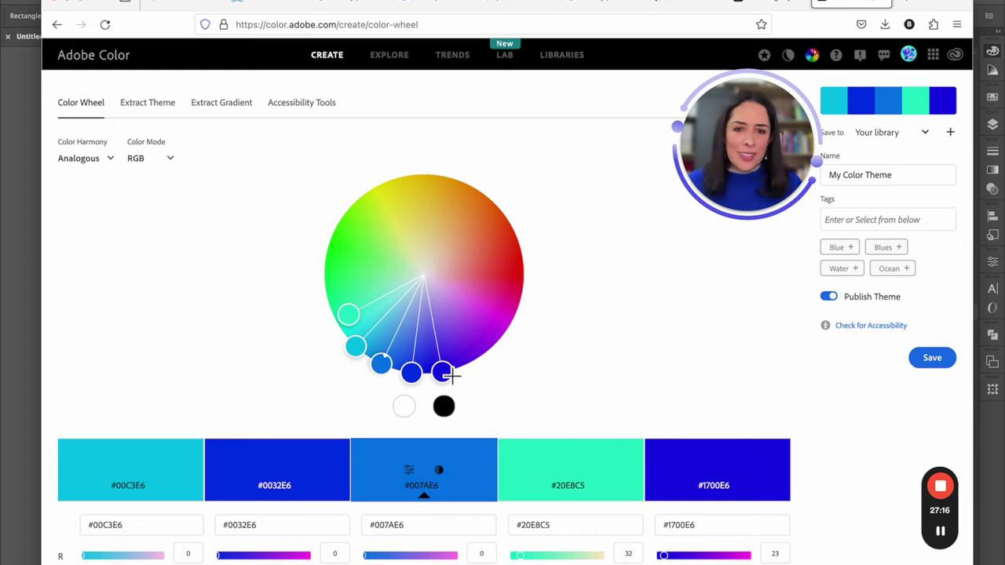
Step: Examine the hex codes and RGB values of the five theme colors and the options for saving the theme
{"action": "scroll", "coordinate": [652, 384], "scroll_direction": "down", "scroll_amount": 3}
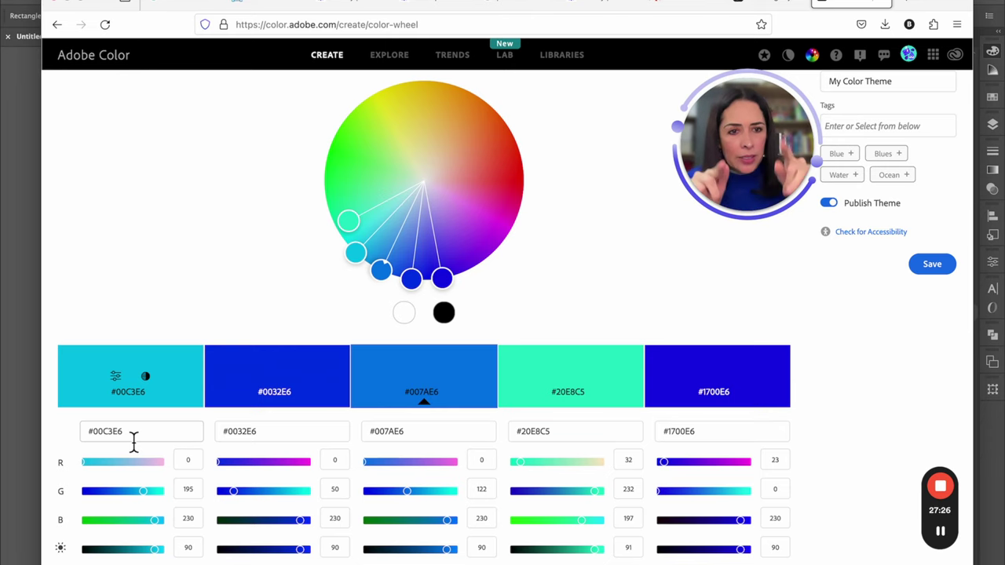
{"action": "scroll", "coordinate": [475, 258], "scroll_direction": "up", "scroll_amount": 2}
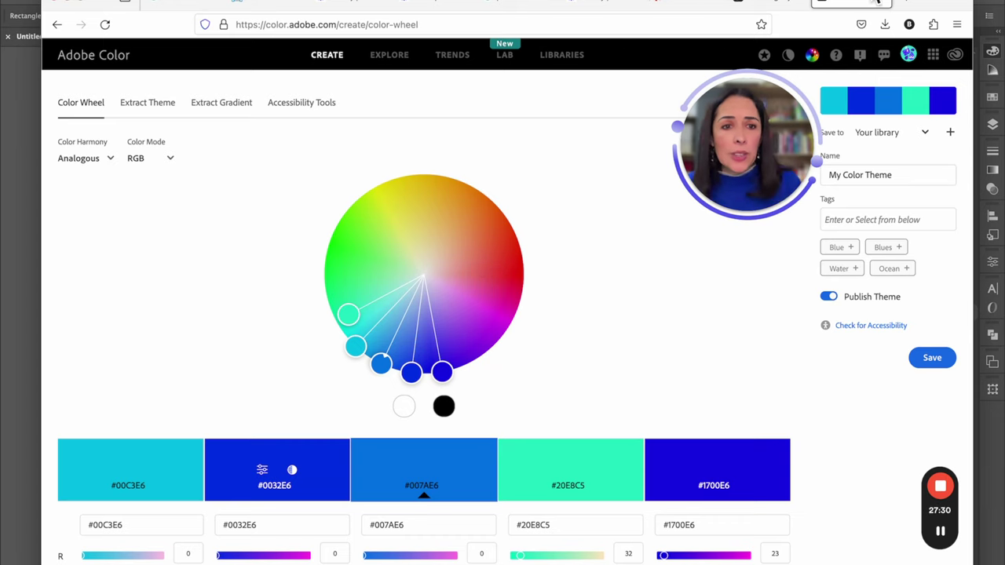
{"action": "left_click_drag", "start_coordinate": [760, 131], "coordinate": [699, 114]}
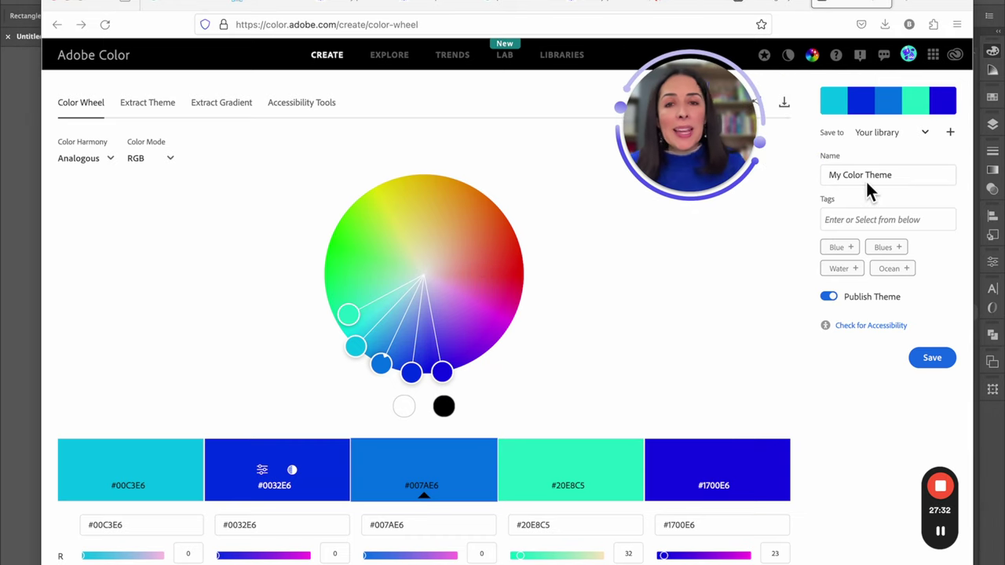
Step: Switch to Illustrator to review the list of available swatch libraries, and return to Firefox
{"action": "left_click", "coordinate": [16, 224]}
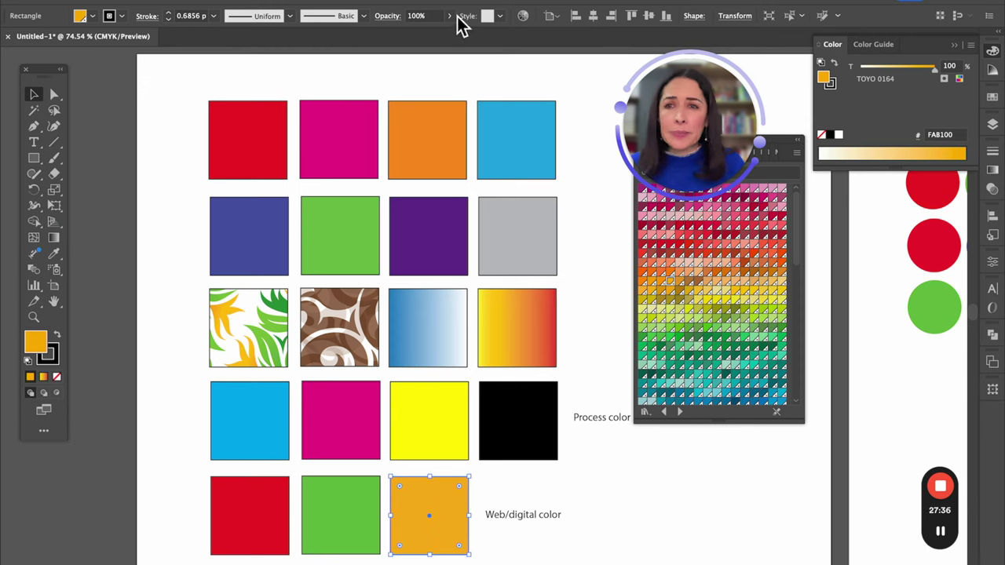
{"action": "left_click", "coordinate": [92, 15]}
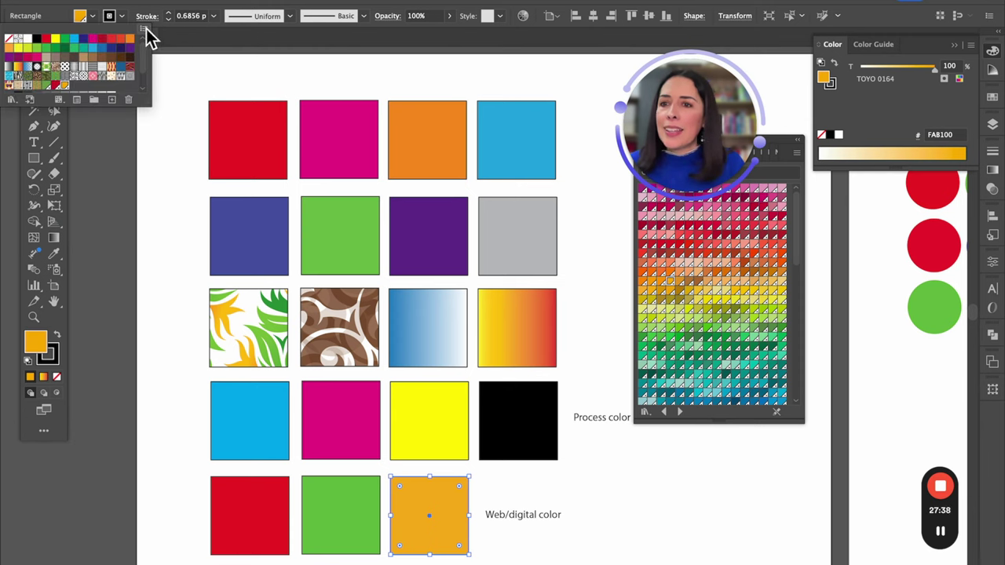
{"action": "left_click", "coordinate": [145, 29]}
{"action": "mouse_move", "coordinate": [244, 338]}
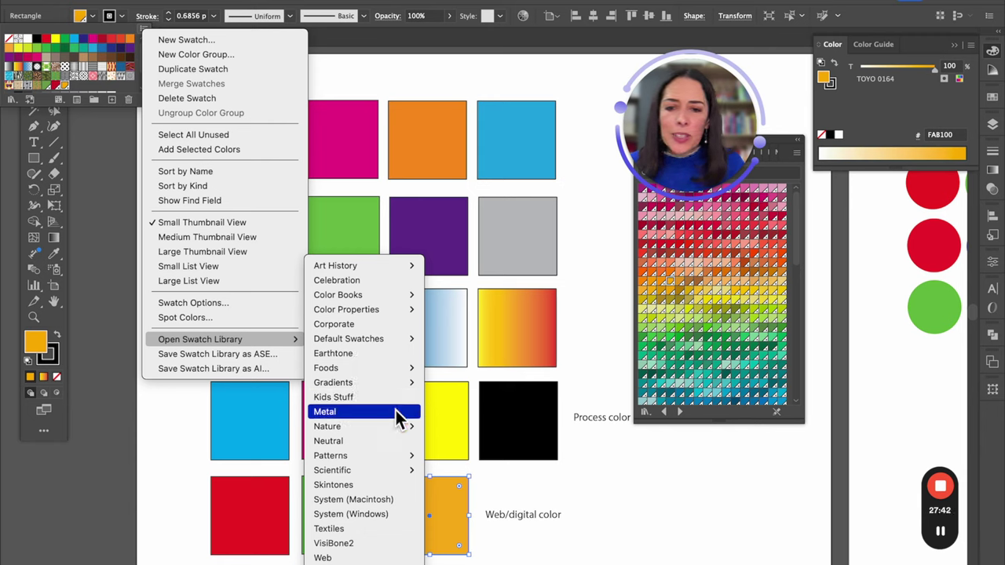
{"action": "mouse_move", "coordinate": [387, 424]}
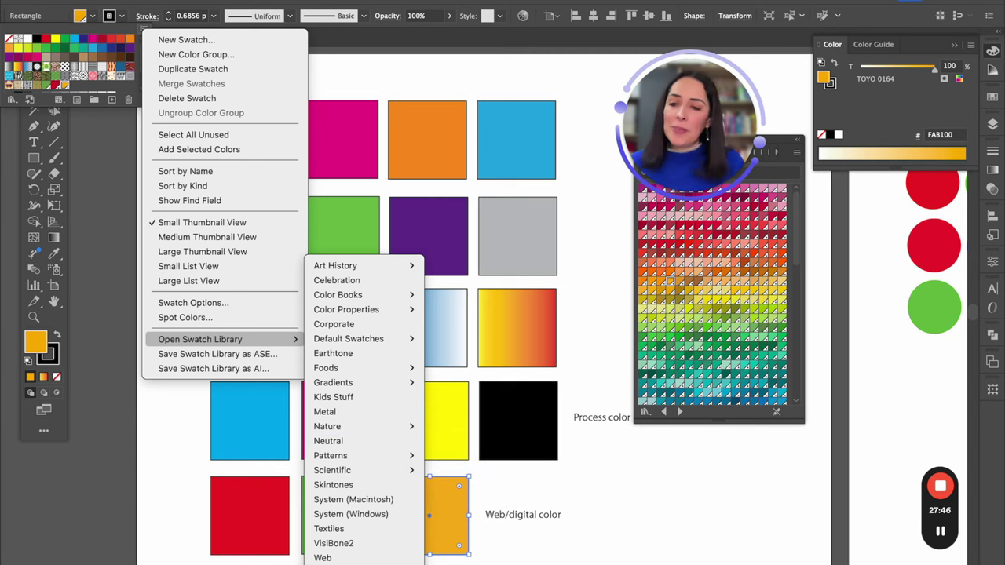
{"action": "left_click", "coordinate": [123, 548]}
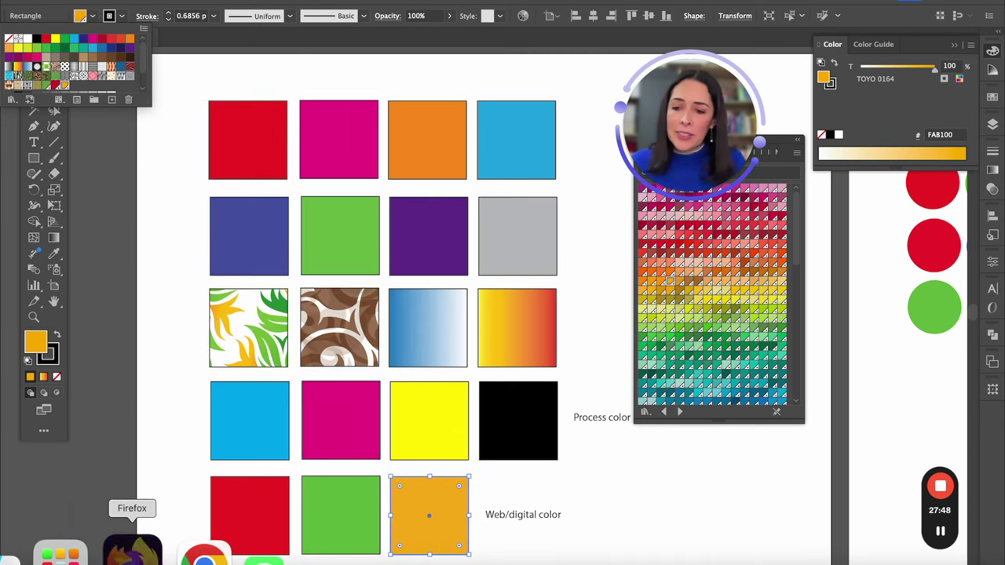
Step: Return to Firefox, set the color harmony to Monochromatic, and shift the theme into the greens around #54E63B
{"action": "left_click", "coordinate": [134, 549]}
{"action": "left_click", "coordinate": [110, 159]}
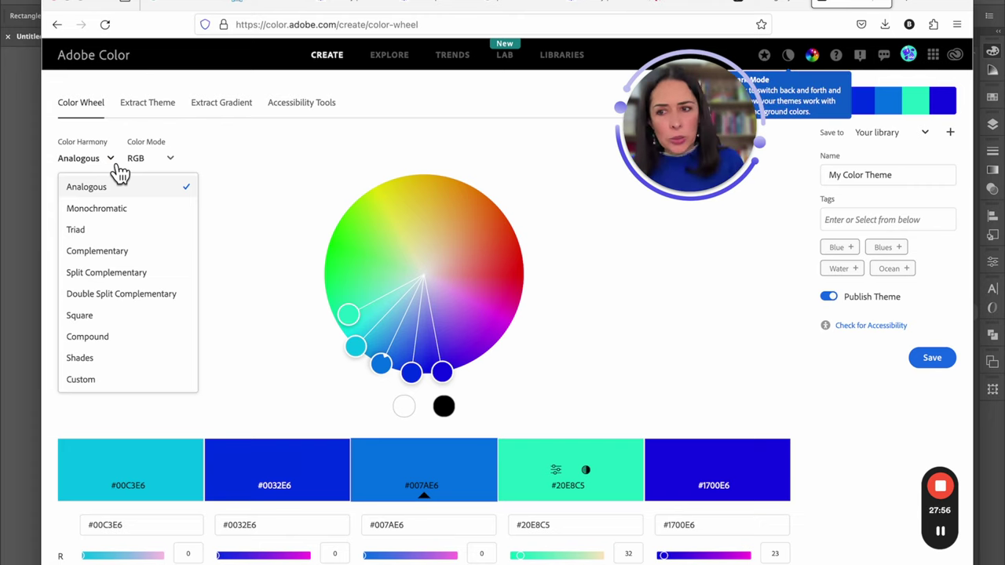
{"action": "left_click", "coordinate": [117, 211]}
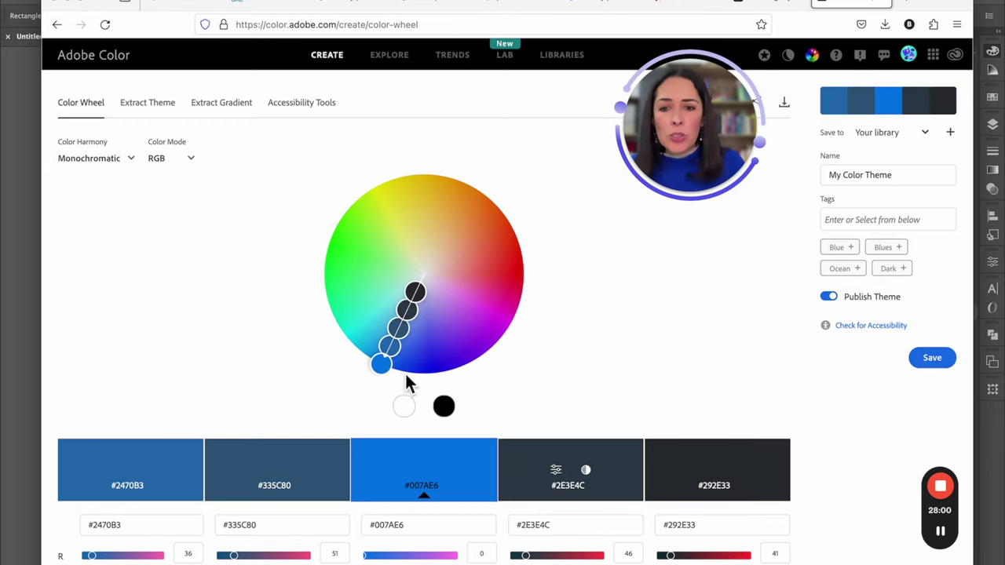
{"action": "left_click_drag", "start_coordinate": [382, 366], "coordinate": [324, 280]}
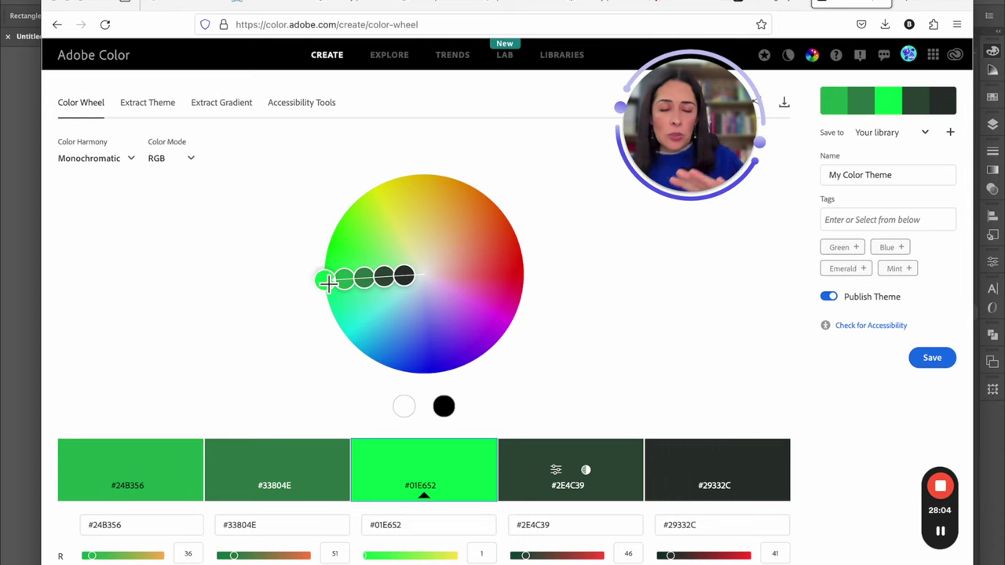
{"action": "left_click_drag", "start_coordinate": [333, 283], "coordinate": [360, 248]}
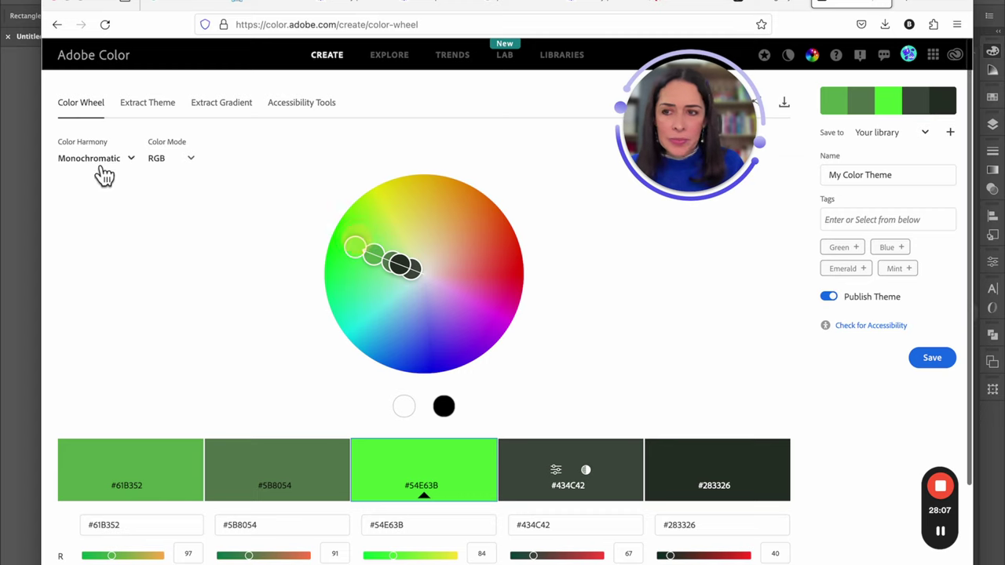
Step: Set the color harmony to Triad and move the base color to a yellow around #EBCC1D
{"action": "left_click", "coordinate": [144, 167]}
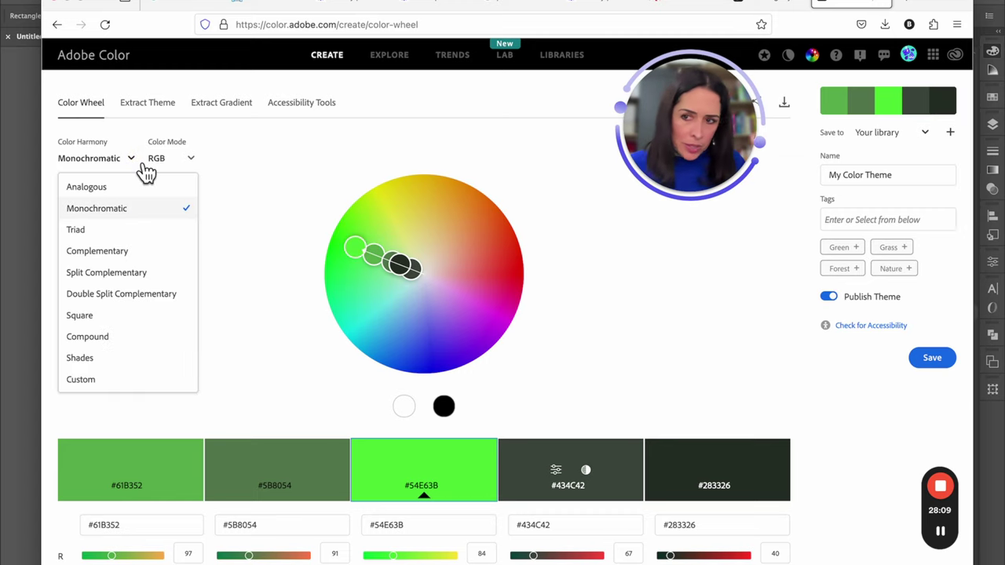
{"action": "left_click", "coordinate": [94, 230]}
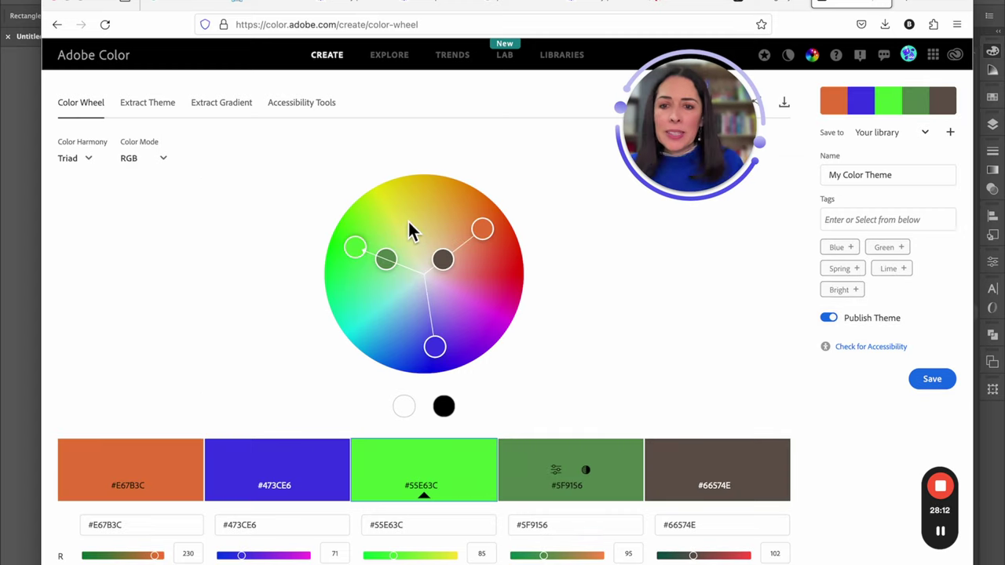
{"action": "left_click_drag", "start_coordinate": [359, 251], "coordinate": [416, 191]}
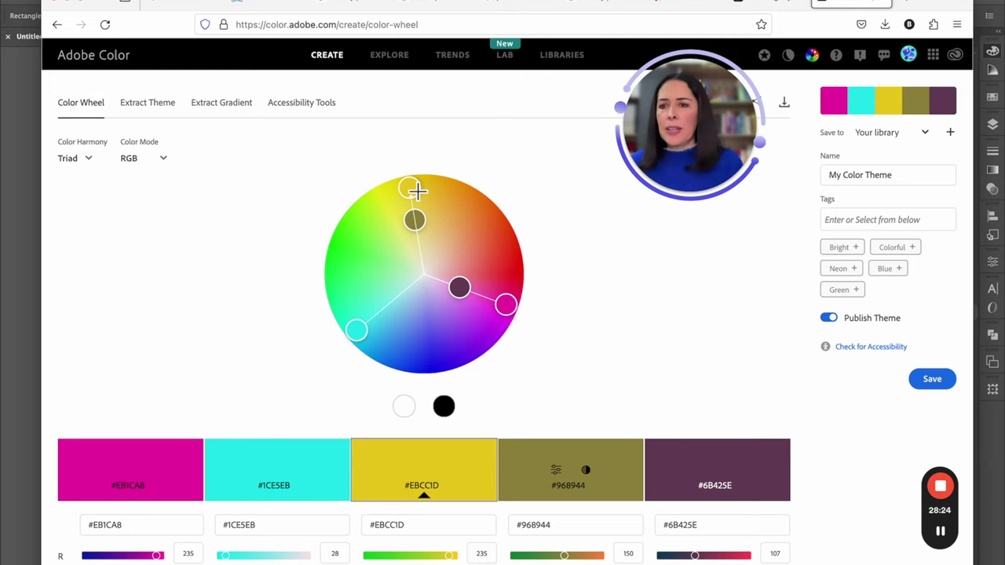
Step: Set the color harmony to Complementary and rotate the base color to a purple around #A500EB
{"action": "left_click", "coordinate": [96, 165]}
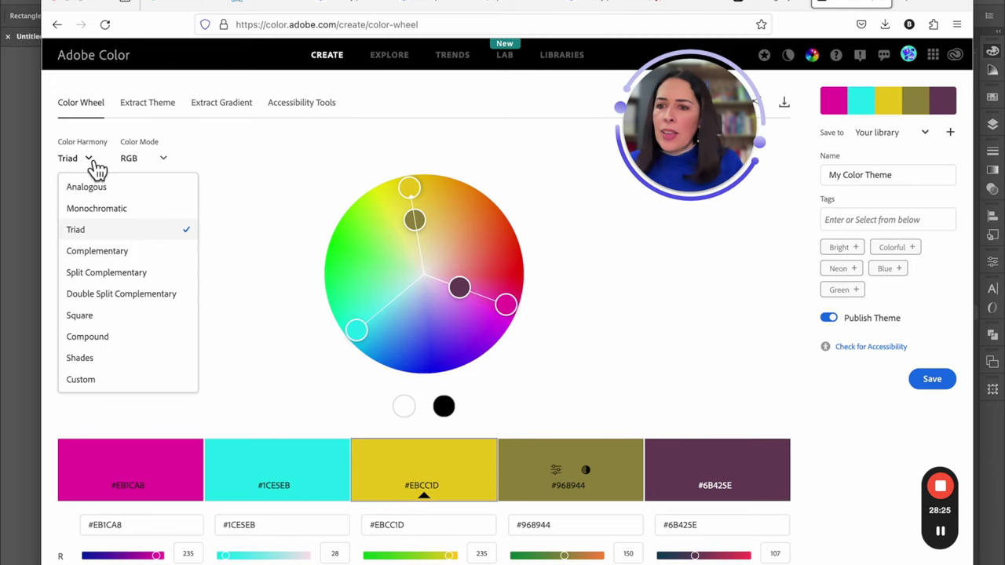
{"action": "left_click", "coordinate": [131, 249]}
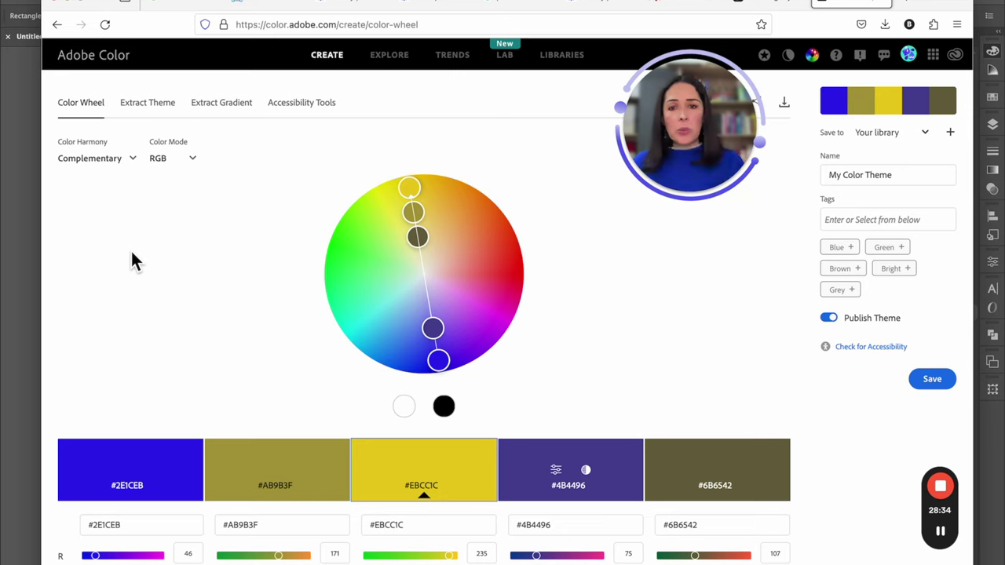
{"action": "left_click_drag", "start_coordinate": [408, 187], "coordinate": [572, 371]}
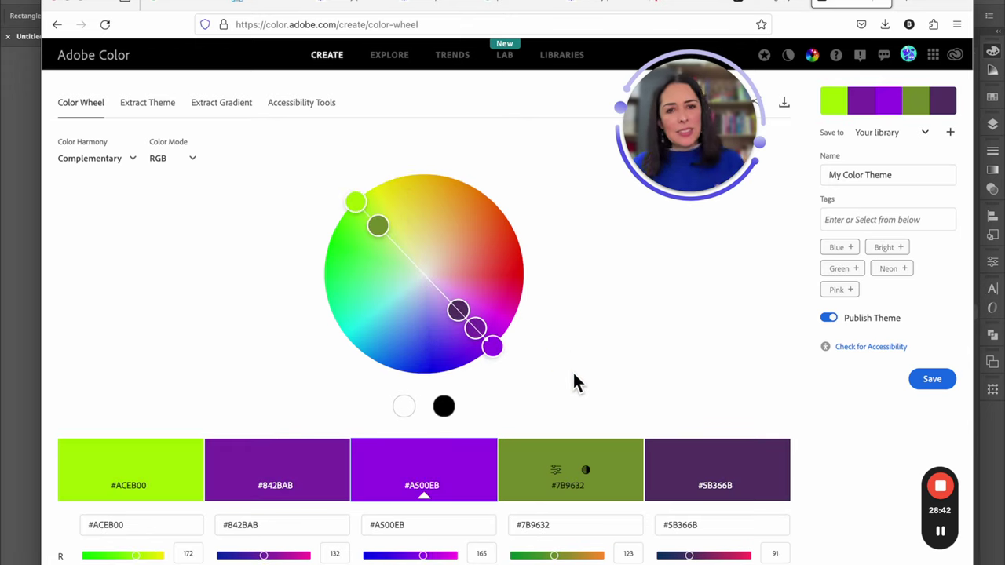
Step: Set the color harmony to Split Complementary and rotate the theme until its base color is a blue around #4200EB
{"action": "left_click", "coordinate": [138, 168]}
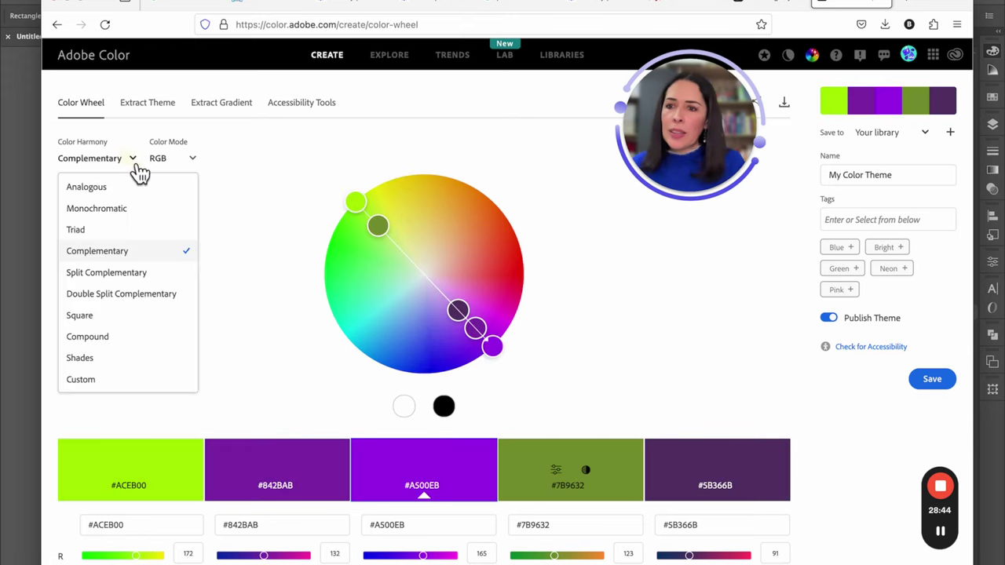
{"action": "left_click", "coordinate": [149, 274]}
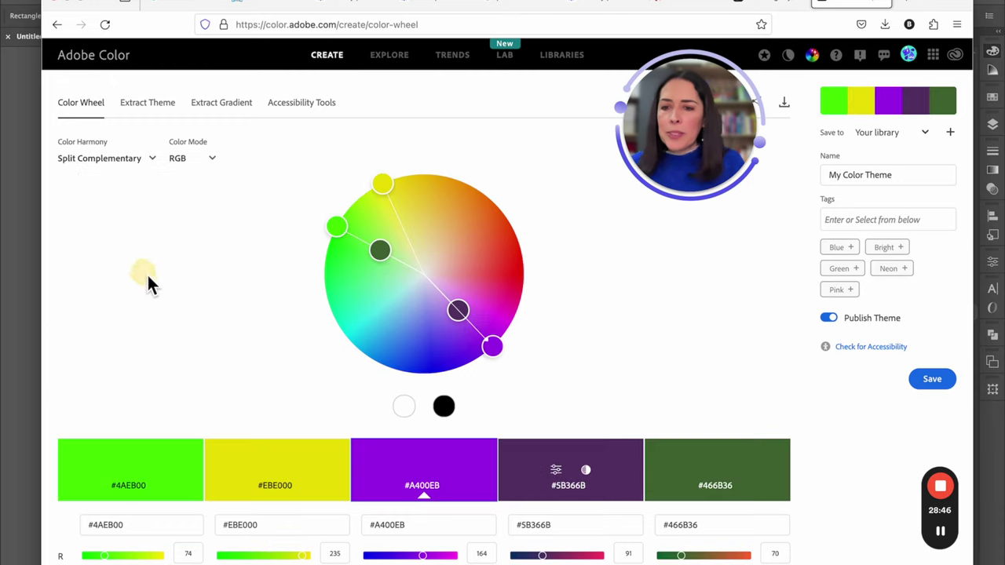
{"action": "left_click_drag", "start_coordinate": [383, 256], "coordinate": [377, 258]}
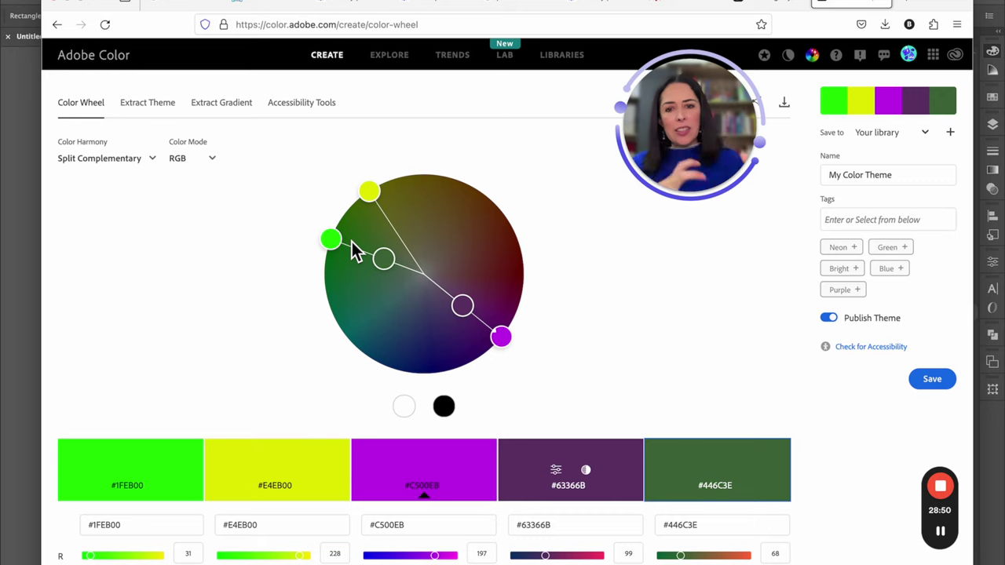
{"action": "left_click_drag", "start_coordinate": [333, 239], "coordinate": [371, 196]}
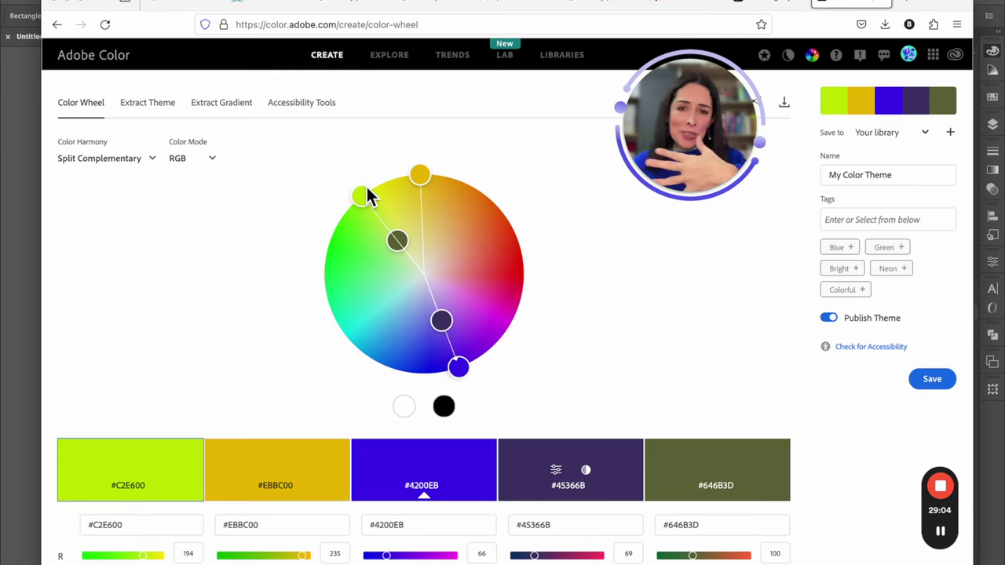
Step: Set the color harmony to Square and rotate the theme so its red color becomes an orange around #EB9200
{"action": "left_click", "coordinate": [148, 167]}
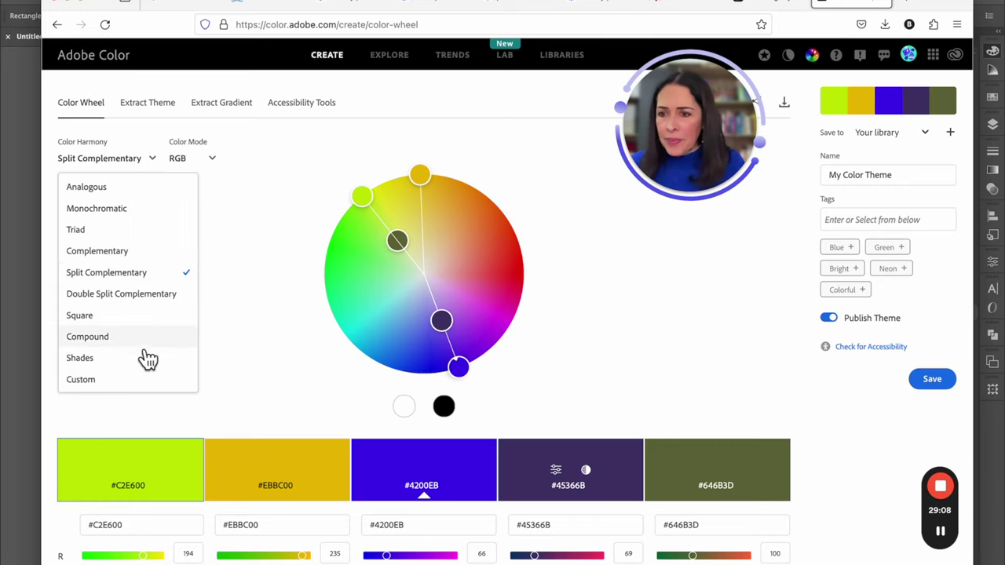
{"action": "left_click", "coordinate": [114, 317]}
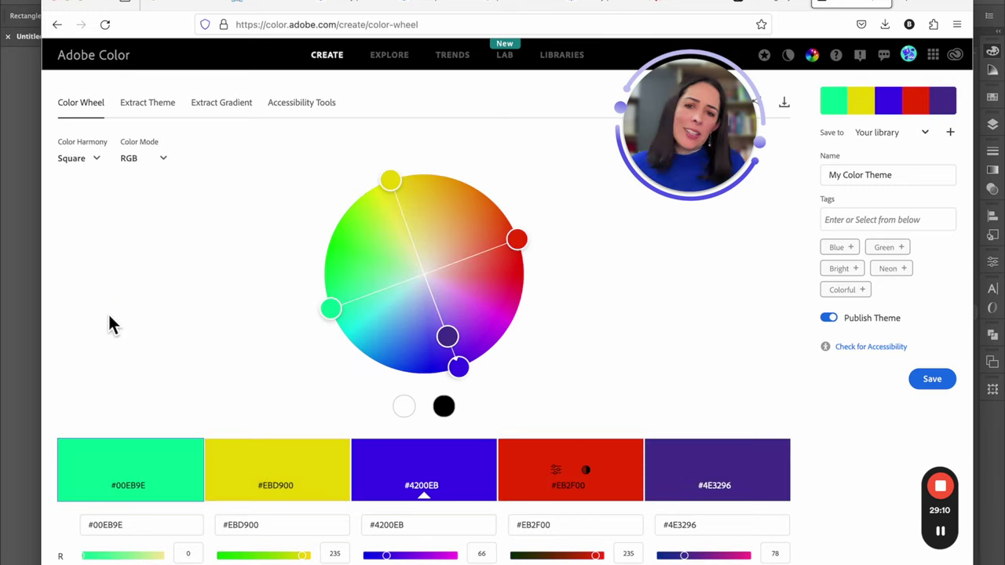
{"action": "left_click_drag", "start_coordinate": [528, 245], "coordinate": [475, 168]}
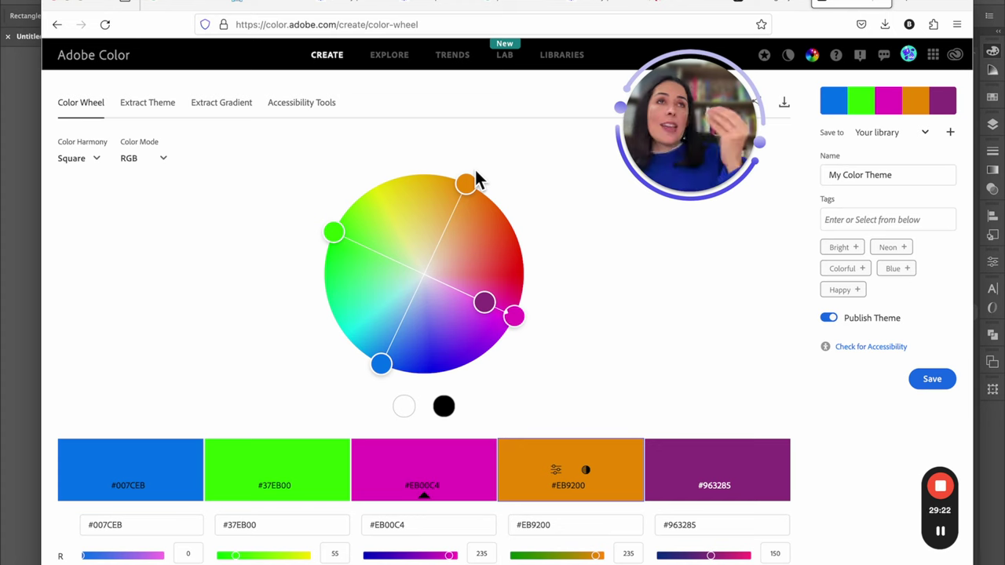
Step: Review the square theme's RGB values and download option, and open the Extract Theme page
{"action": "scroll", "coordinate": [471, 298], "scroll_direction": "down", "scroll_amount": 2}
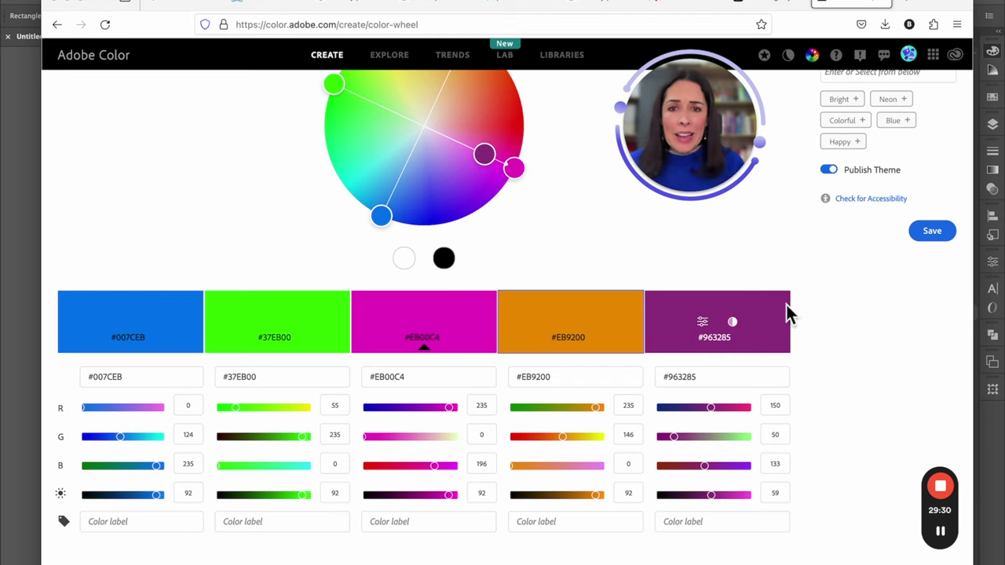
{"action": "scroll", "coordinate": [543, 149], "scroll_direction": "up", "scroll_amount": 2}
{"action": "left_click_drag", "start_coordinate": [709, 85], "coordinate": [688, 275]}
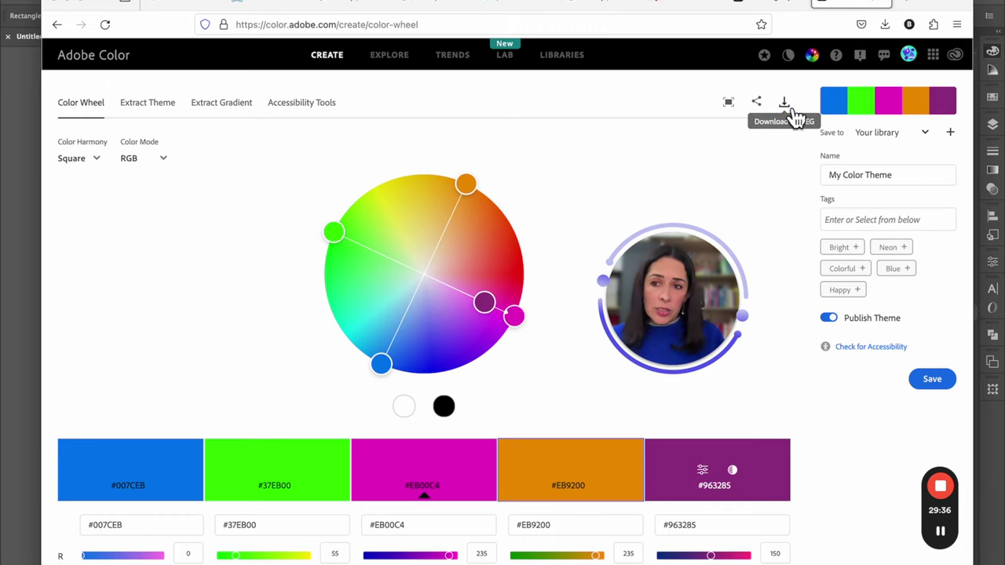
{"action": "left_click", "coordinate": [158, 103]}
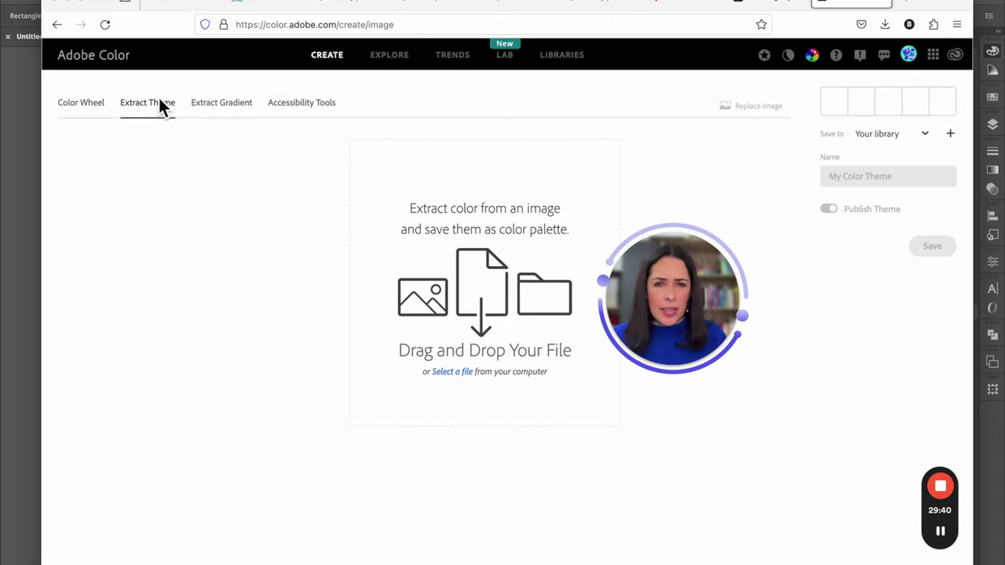
Step: Browse the "pantone LEGO" image results for a brick photo, checking the source post of the six-card Pantone image
{"action": "left_click", "coordinate": [513, 12]}
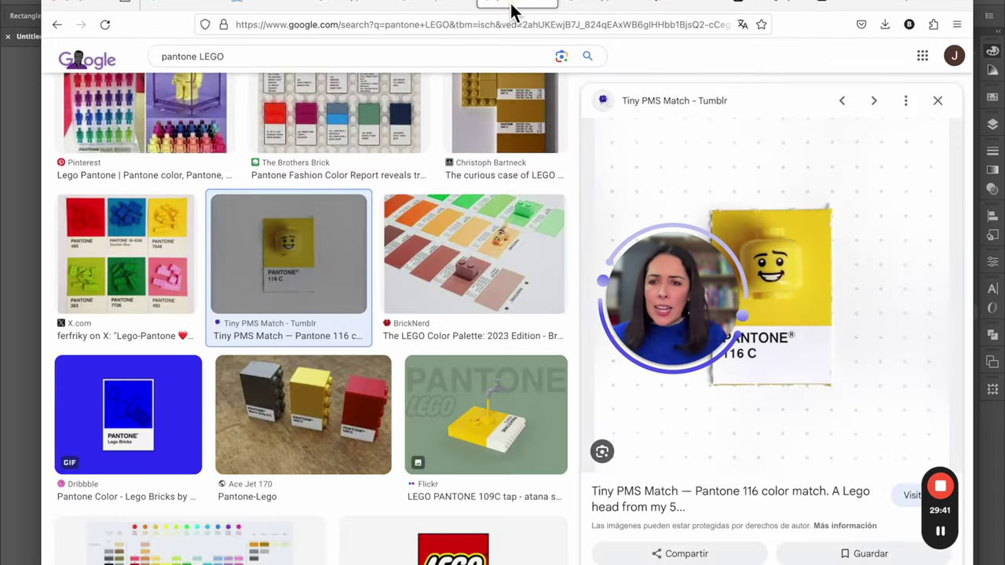
{"action": "left_click", "coordinate": [183, 296]}
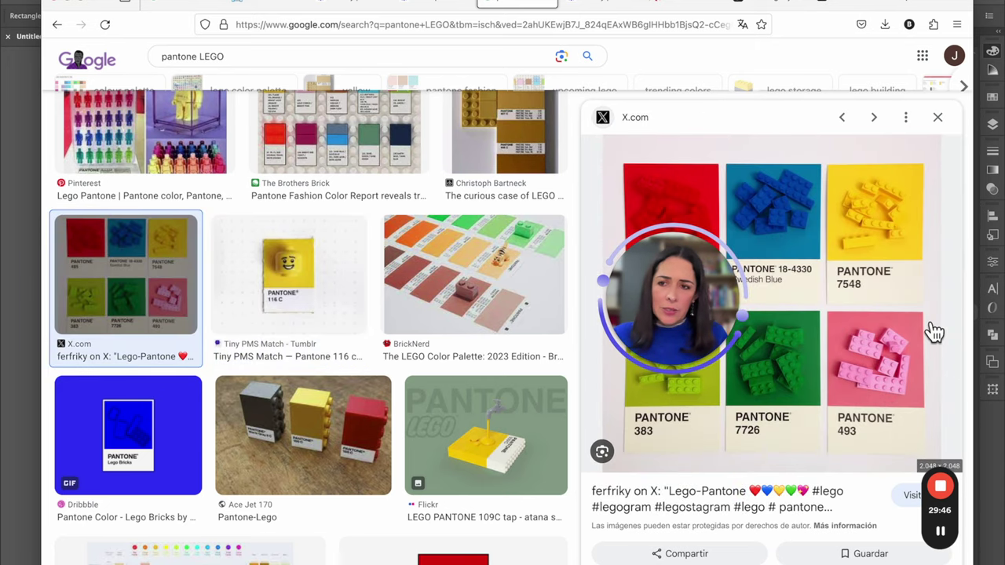
{"action": "scroll", "coordinate": [879, 406], "scroll_direction": "down", "scroll_amount": 3}
{"action": "scroll", "coordinate": [885, 382], "scroll_direction": "up", "scroll_amount": 2}
{"action": "left_click", "coordinate": [875, 282]}
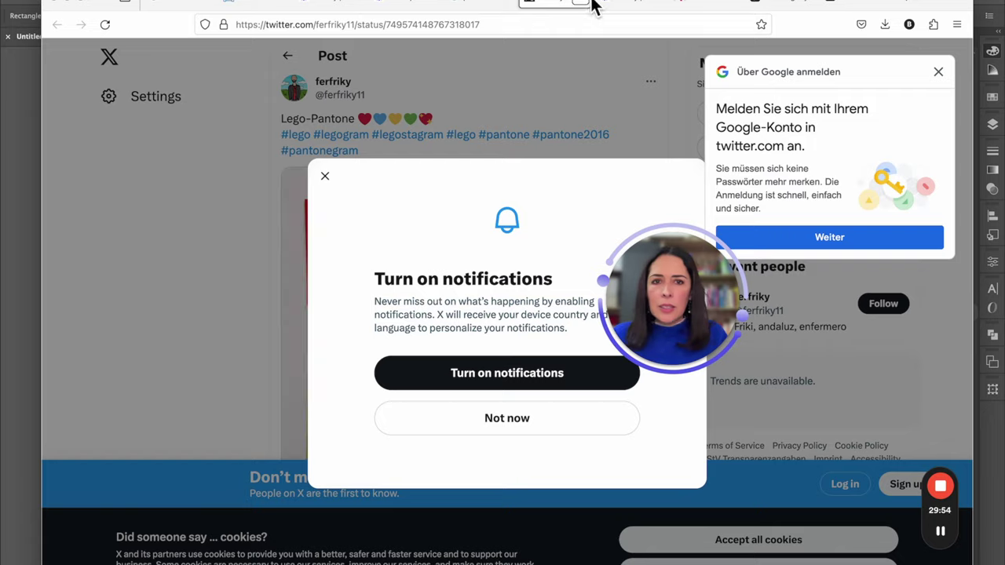
{"action": "left_click", "coordinate": [587, 6]}
{"action": "scroll", "coordinate": [254, 329], "scroll_direction": "up", "scroll_amount": 4}
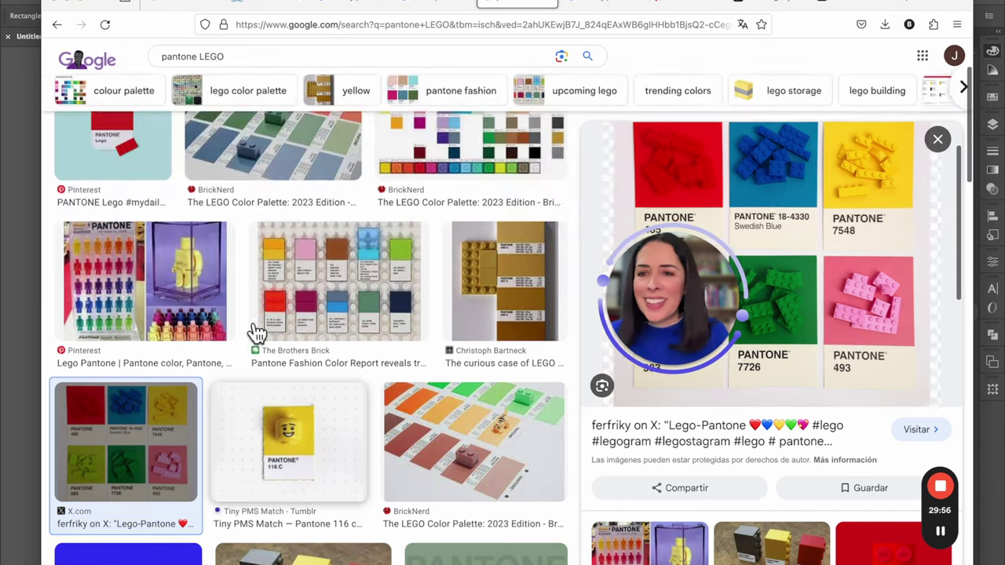
{"action": "scroll", "coordinate": [283, 408], "scroll_direction": "down", "scroll_amount": 5}
{"action": "scroll", "coordinate": [292, 432], "scroll_direction": "down", "scroll_amount": 5}
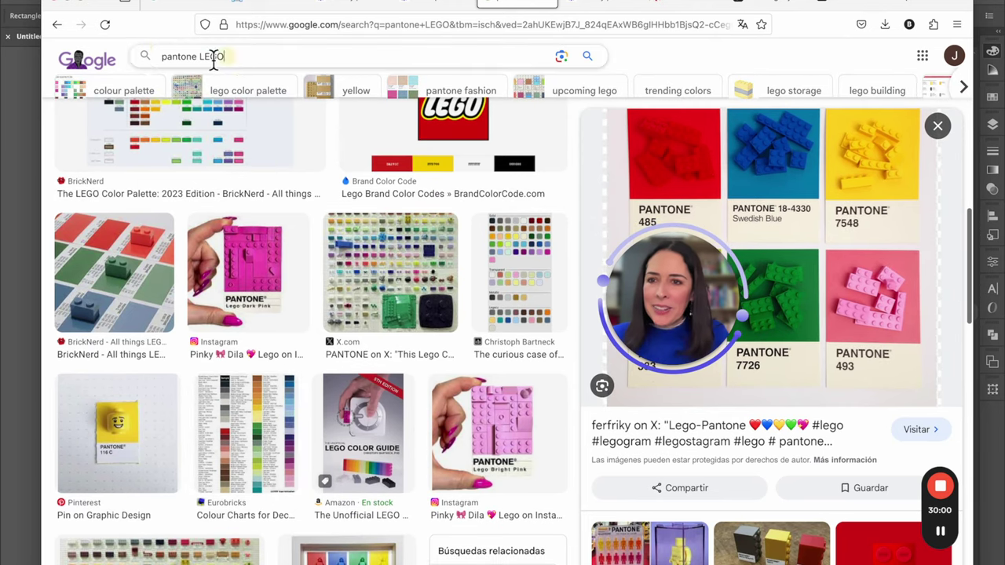
Step: Search Google Images for "LEGO" and open the OTTO product page of the mixed DUPLO bricks, dismissing its pop-ups
{"action": "left_click_drag", "start_coordinate": [220, 57], "coordinate": [130, 68]}
{"action": "type", "text": "LEGO"}
{"action": "key", "text": "Return"}
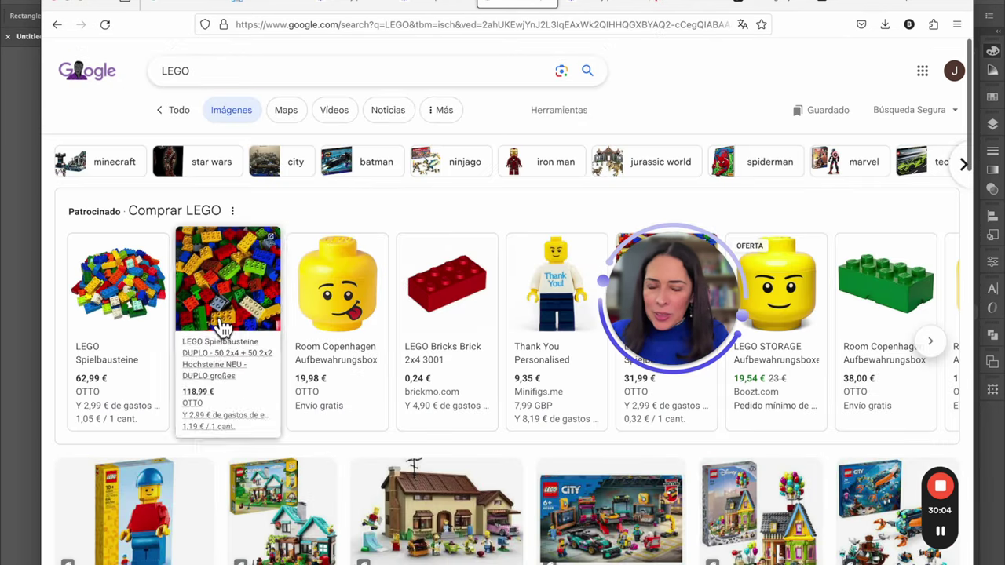
{"action": "left_click", "coordinate": [217, 314]}
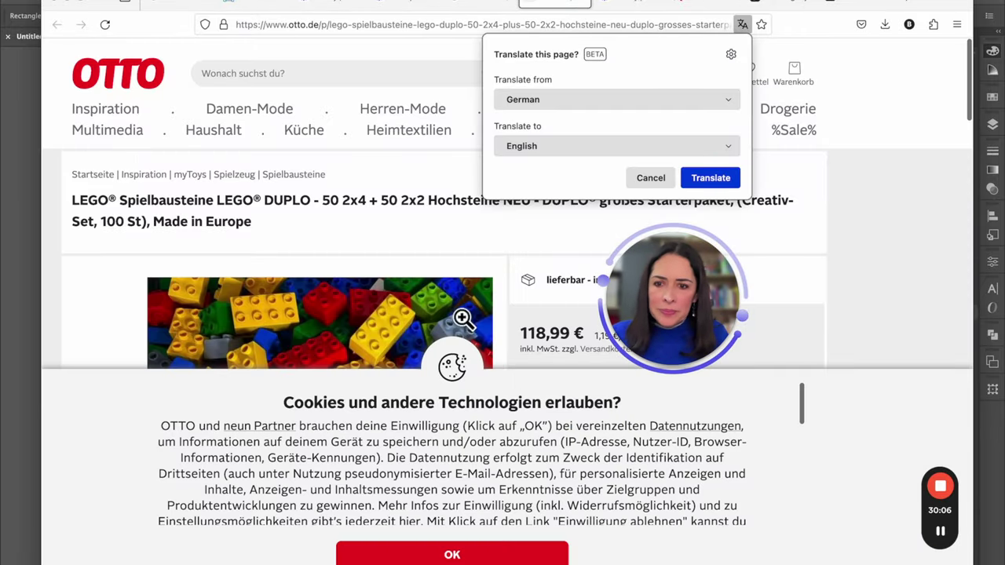
{"action": "left_click", "coordinate": [460, 309]}
Step: Save the DUPLO bricks product photo to the Desktop as a JPEG image named LEGO
{"action": "right_click", "coordinate": [328, 377]}
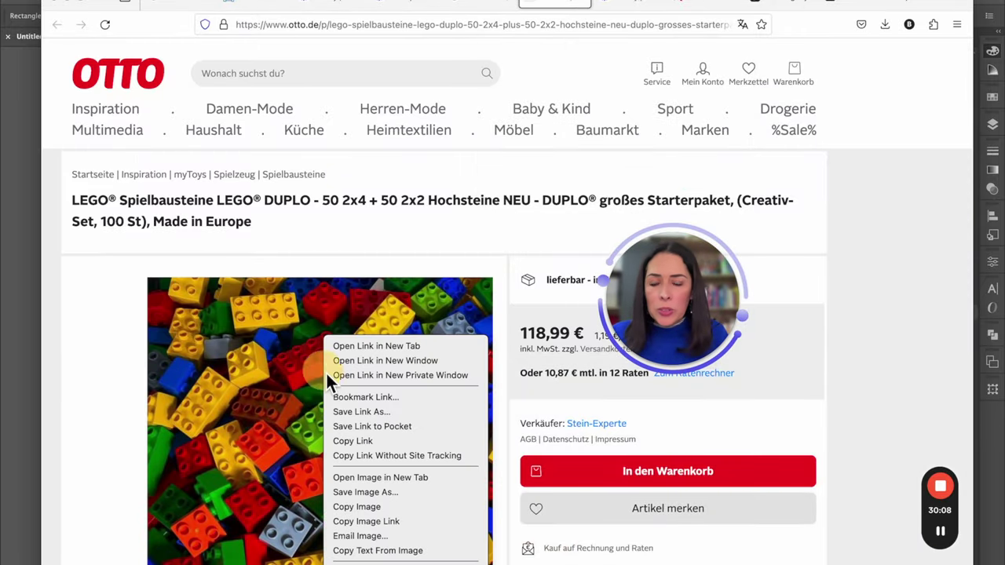
{"action": "left_click", "coordinate": [411, 495]}
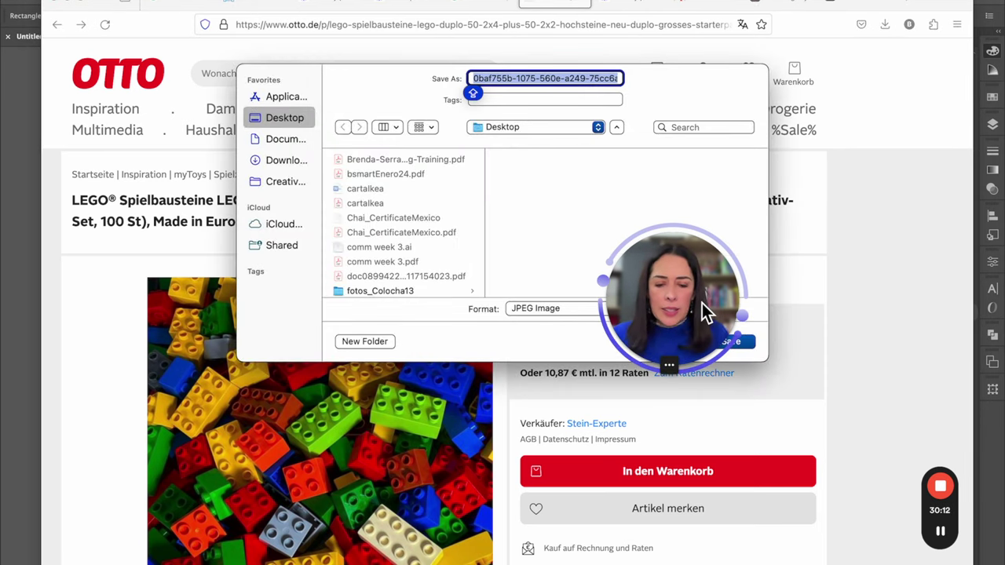
{"action": "type", "text": "LE"}
{"action": "left_click_drag", "start_coordinate": [667, 293], "coordinate": [817, 177]}
{"action": "left_click", "coordinate": [730, 342]}
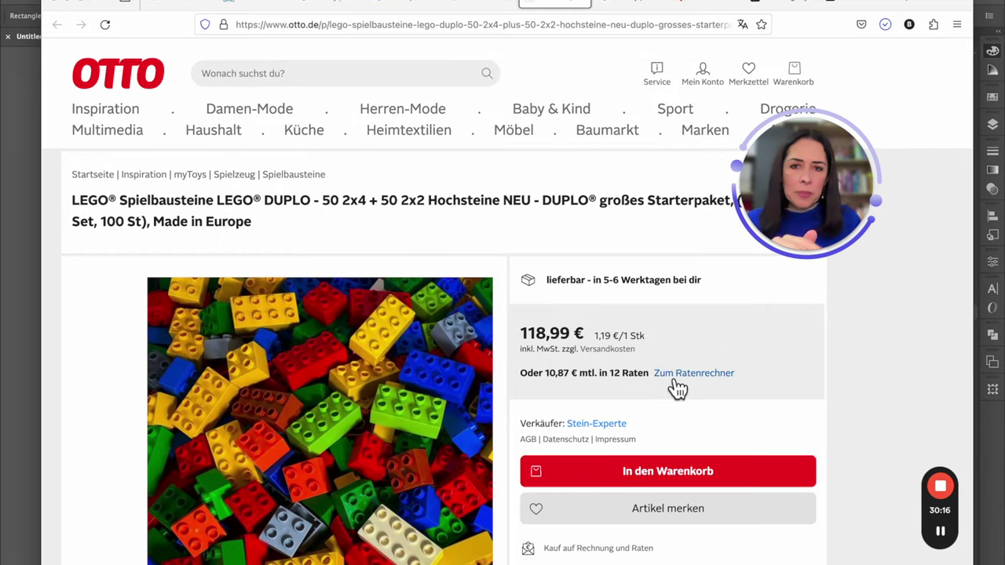
Step: Return to the Adobe Color Extract Theme page and load LEGO.jpg from the Desktop
{"action": "scroll", "coordinate": [677, 385], "scroll_direction": "down", "scroll_amount": 2}
{"action": "left_click", "coordinate": [868, 5]}
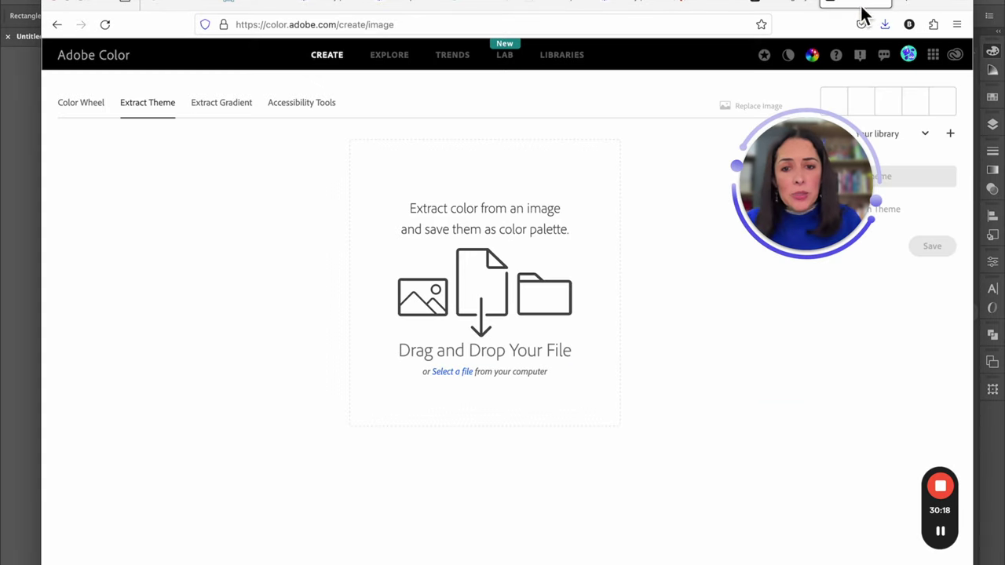
{"action": "left_click", "coordinate": [468, 375]}
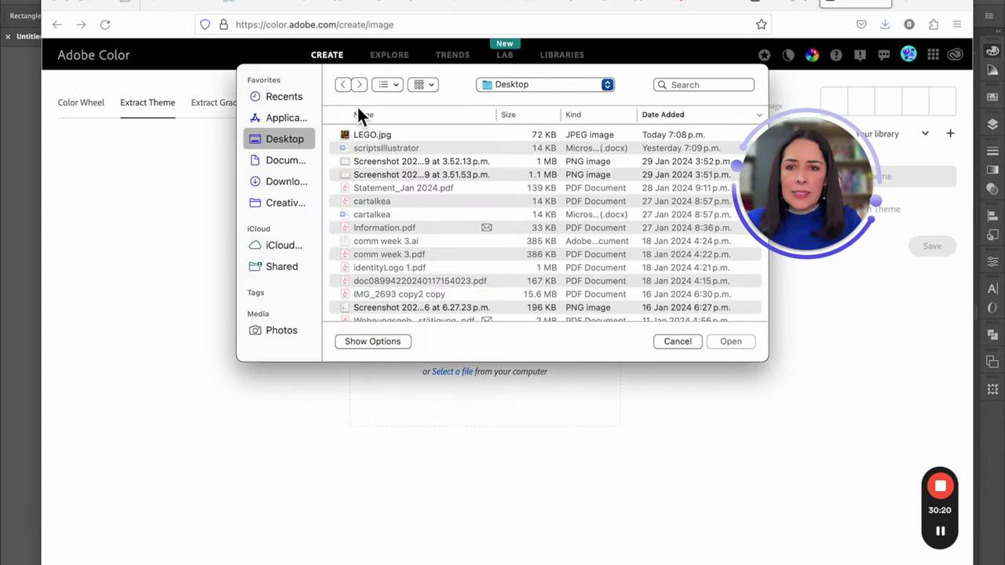
{"action": "left_click", "coordinate": [354, 136]}
{"action": "double_click", "coordinate": [354, 135]}
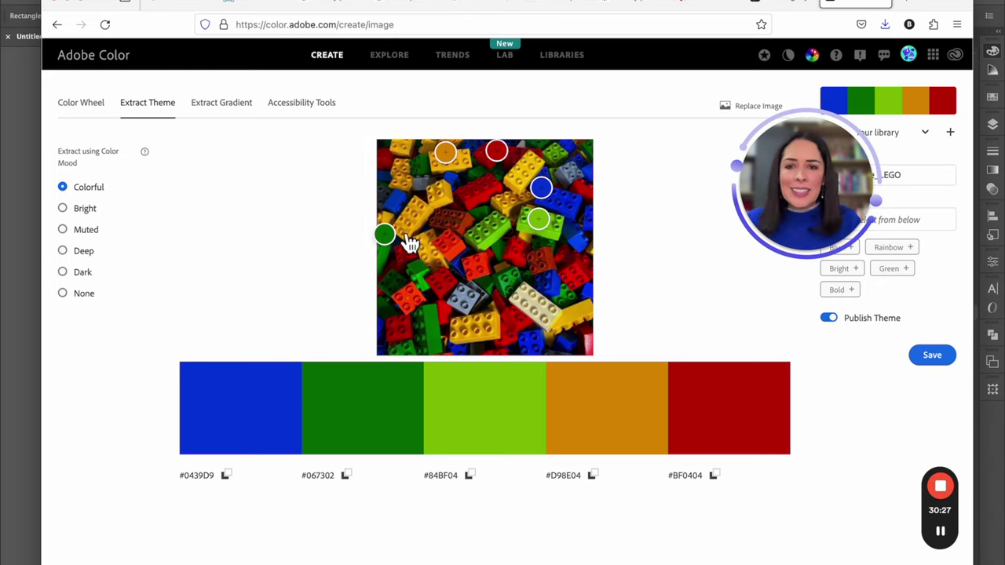
Step: Move the dark green sample point onto the beige brick, and try the Bright, Muted and Deep color moods
{"action": "mouse_move", "coordinate": [392, 242]}
{"action": "left_mouse_down"}
{"action": "mouse_move", "coordinate": [464, 238]}
{"action": "mouse_move", "coordinate": [530, 310]}
{"action": "left_mouse_up"}
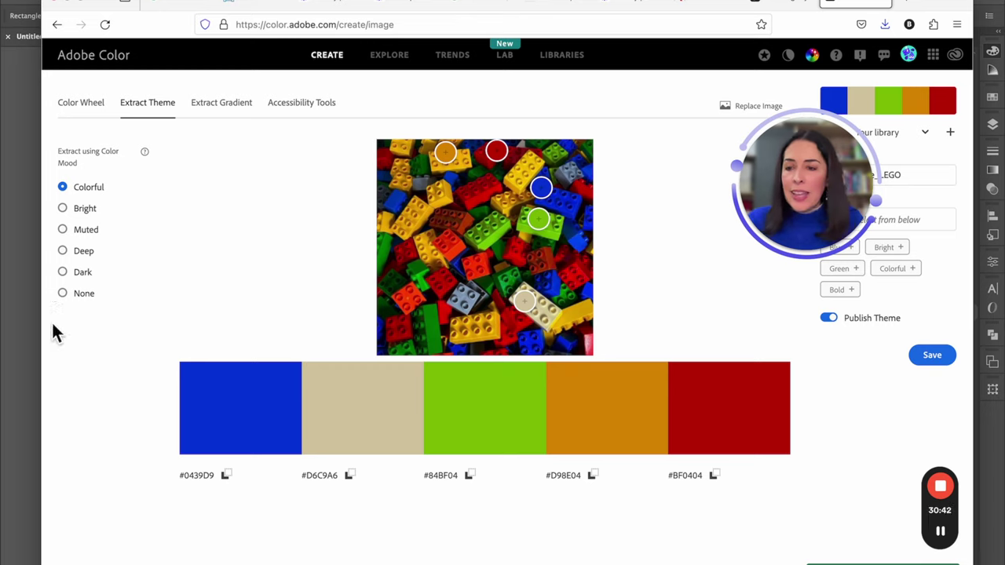
{"action": "left_click", "coordinate": [86, 209]}
{"action": "left_click", "coordinate": [91, 230]}
{"action": "left_click", "coordinate": [88, 252]}
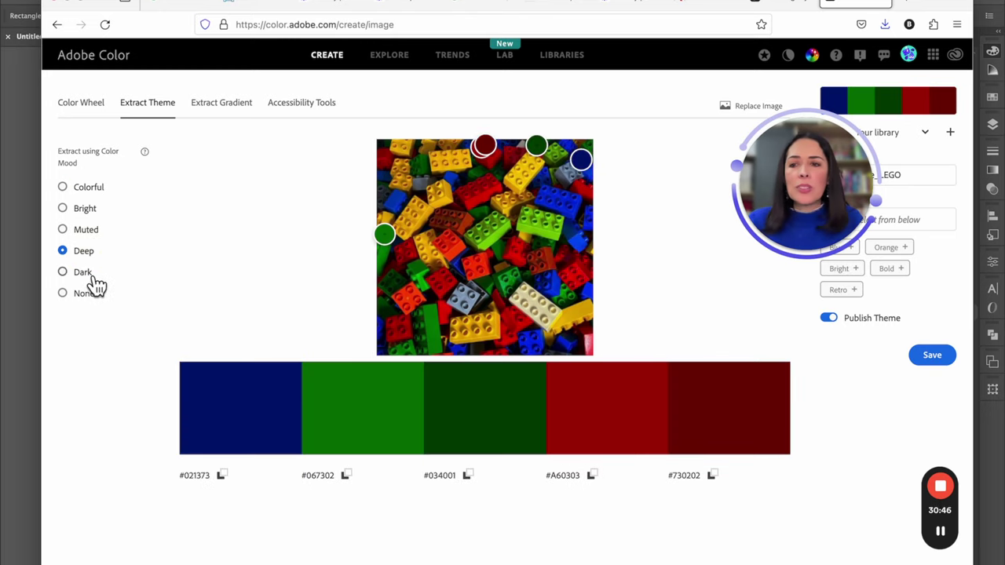
Step: Try the Dark, Deep and Muted color moods, and settle on Colorful for the LEGO image theme
{"action": "left_click", "coordinate": [85, 272]}
{"action": "left_click", "coordinate": [88, 251]}
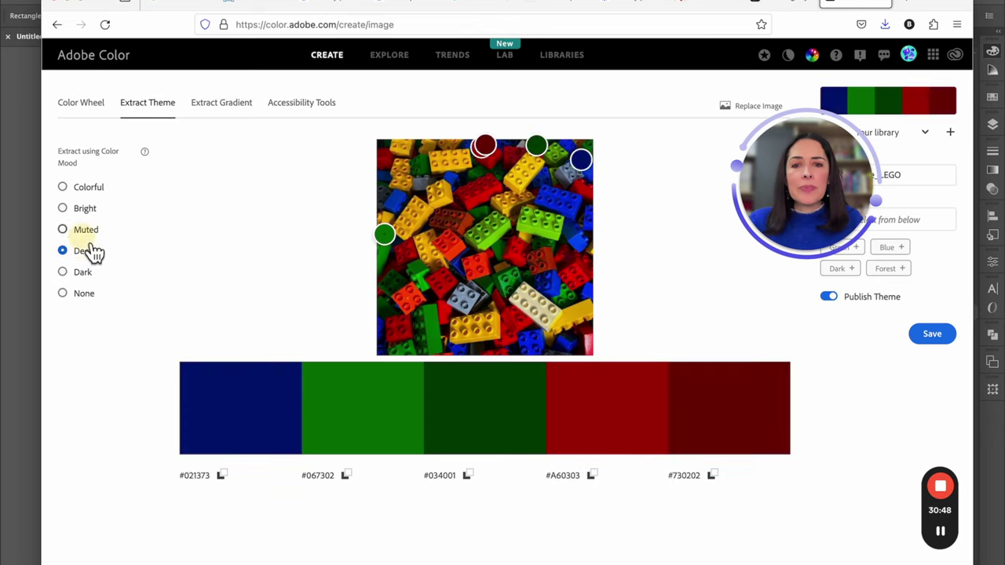
{"action": "left_click", "coordinate": [91, 230]}
{"action": "left_click", "coordinate": [88, 188]}
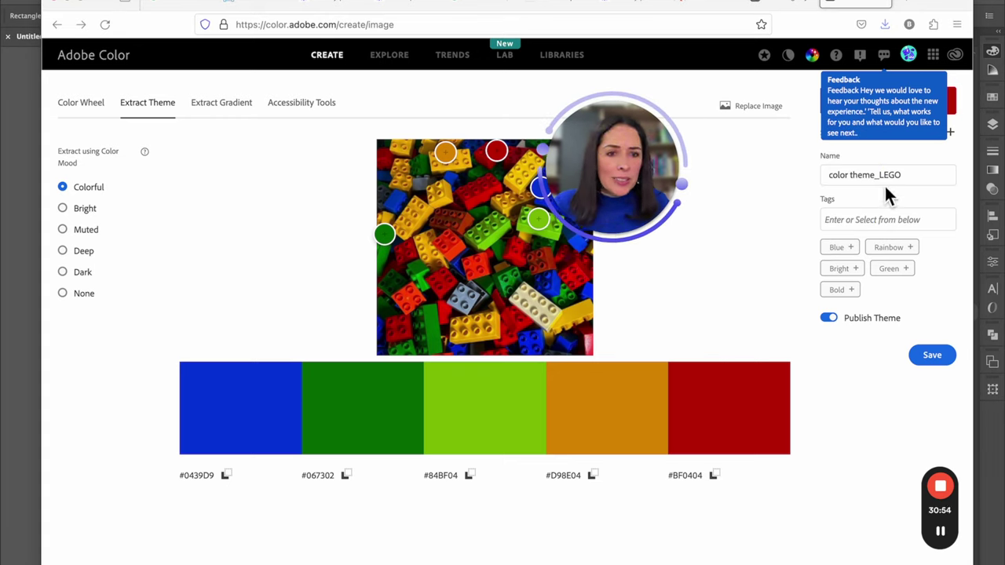
Step: Name the theme LEGO followed by the creator's first name, and enter #lego #colors as tags
{"action": "triple_click", "coordinate": [926, 176]}
{"action": "type", "text": "LEGO BRENDA"}
{"action": "left_click", "coordinate": [859, 222]}
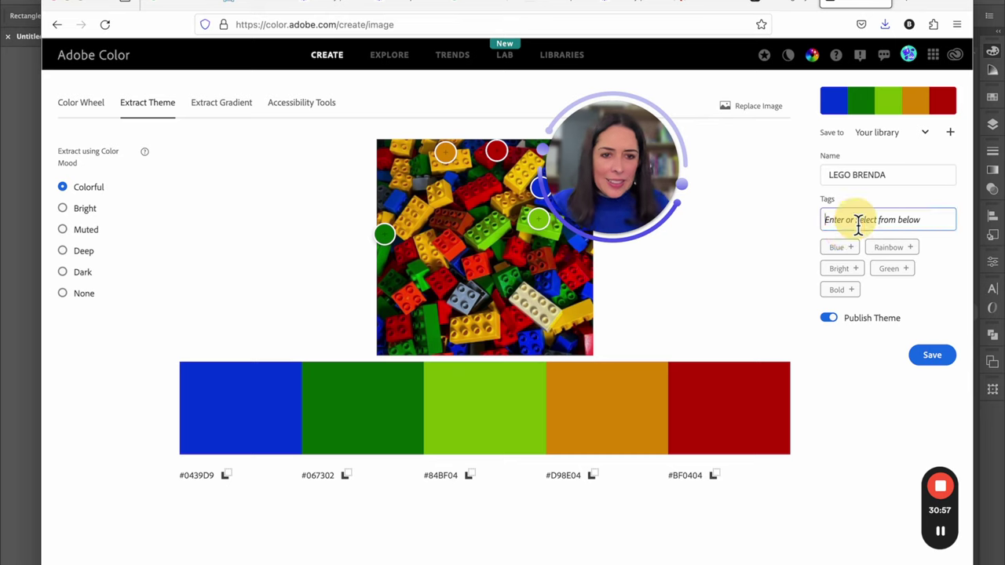
{"action": "type", "text": "LEGO"}
{"action": "key", "text": "BackSpace"}
{"action": "key", "text": "BackSpace"}
{"action": "key", "text": "BackSpace"}
{"action": "key", "text": "BackSpace"}
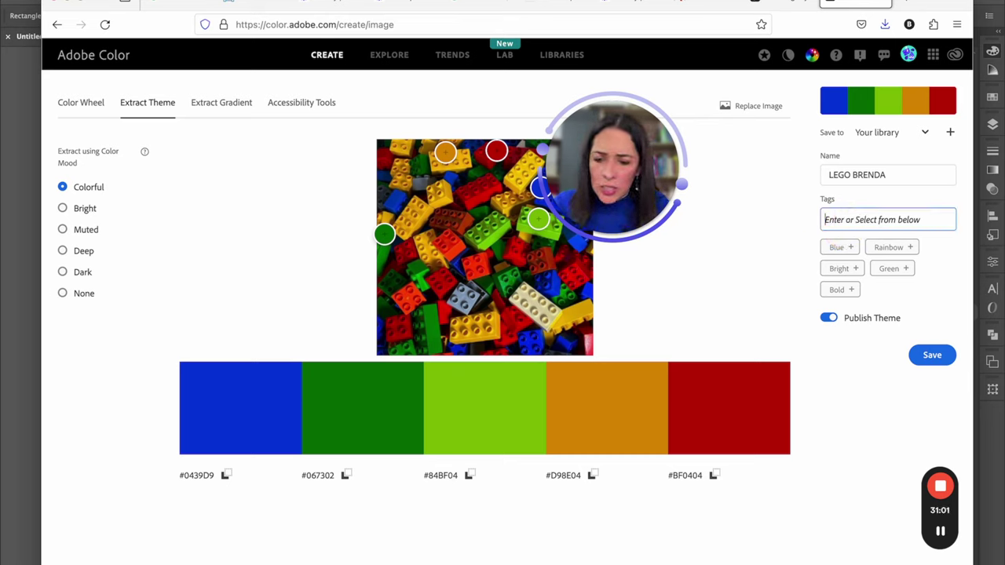
{"action": "type", "text": "£leho"}
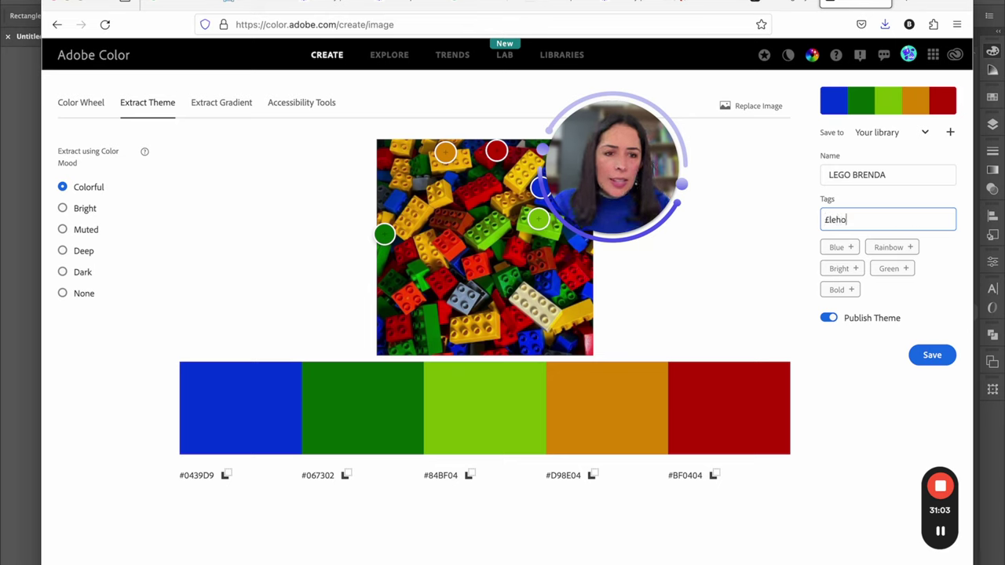
{"action": "key", "text": "BackSpace"}
{"action": "key", "text": "BackSpace"}
{"action": "key", "text": "BackSpace"}
{"action": "type", "text": "£"}
{"action": "key", "text": "BackSpace"}
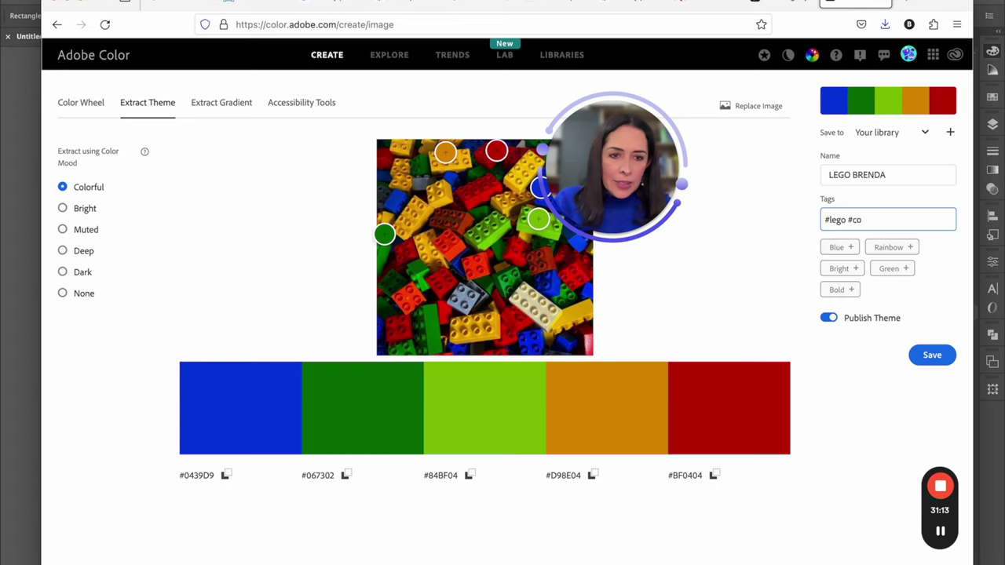
Step: Add the suggested Blue, Rainbow and Bright tags and save the theme to Your library
{"action": "left_click", "coordinate": [850, 248]}
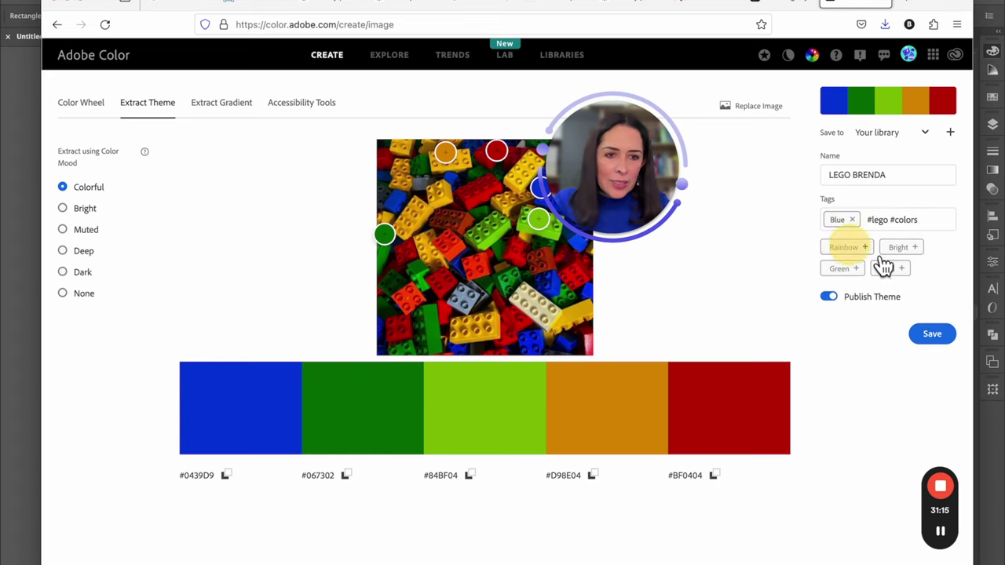
{"action": "left_click", "coordinate": [861, 248]}
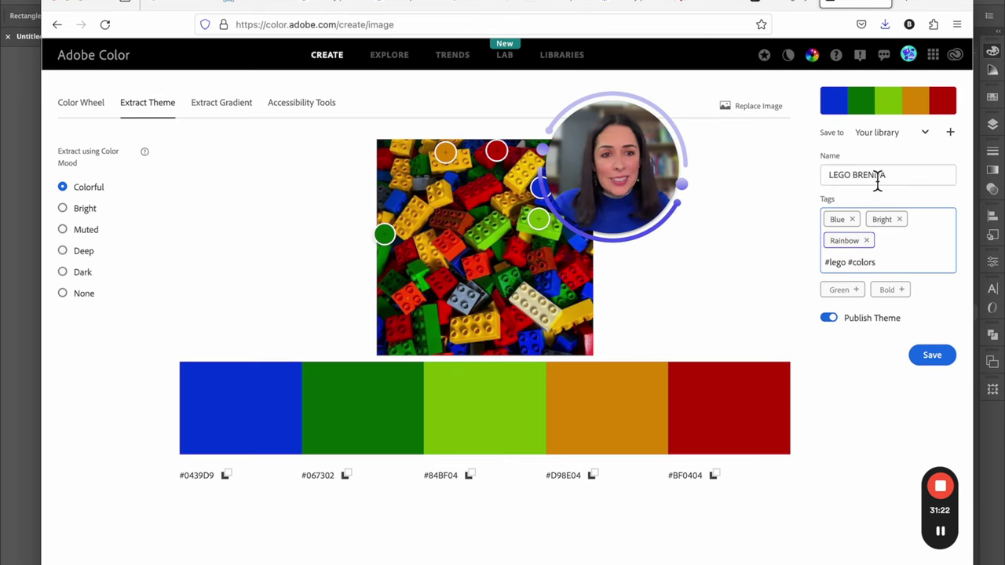
{"action": "left_click", "coordinate": [942, 367]}
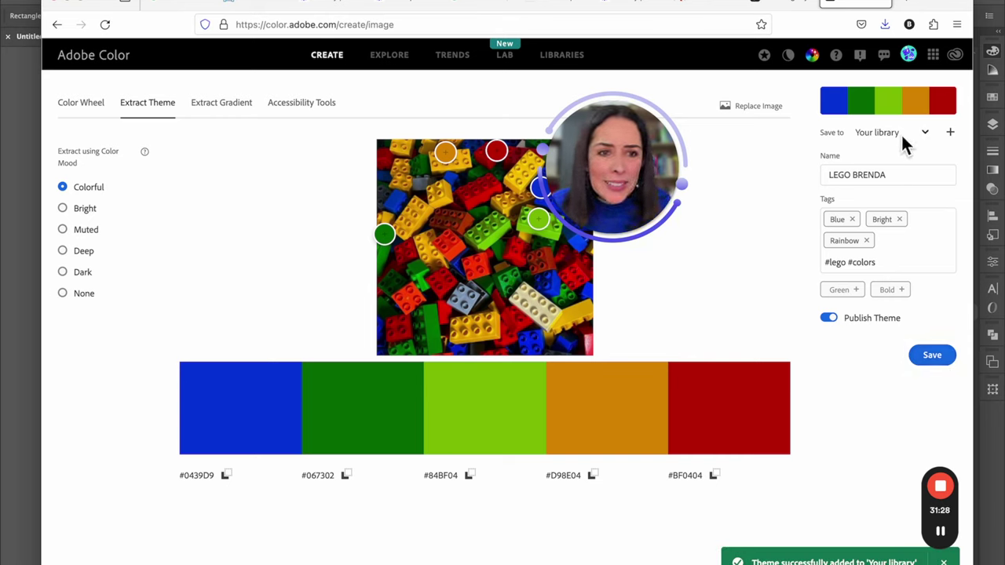
{"action": "left_click", "coordinate": [927, 132]}
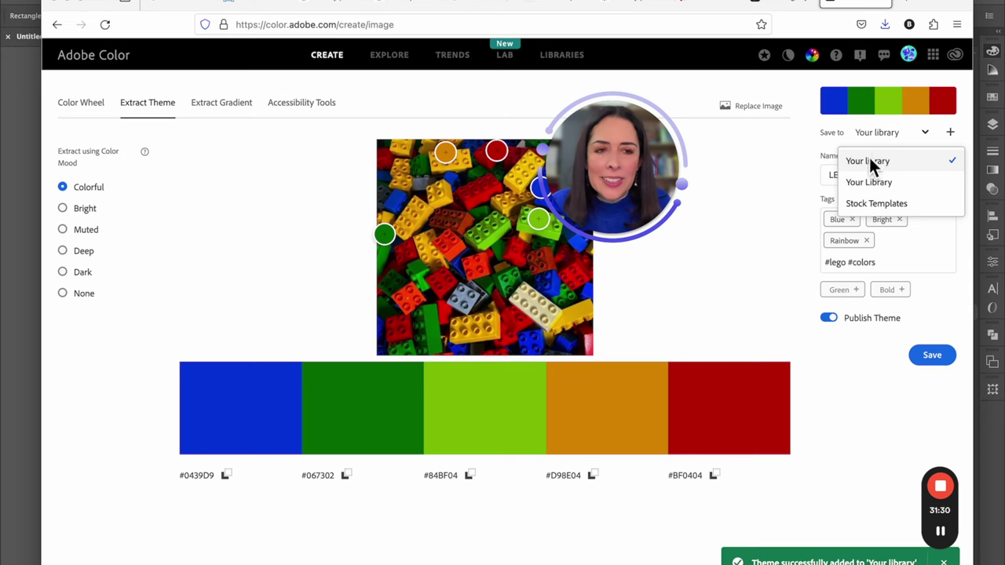
{"action": "left_click", "coordinate": [762, 277]}
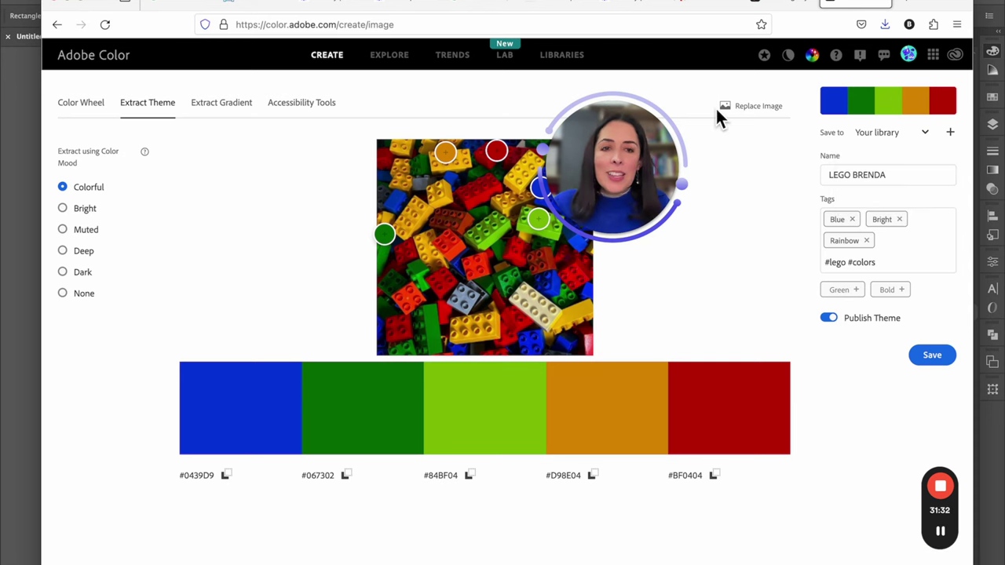
{"action": "left_click", "coordinate": [758, 108]}
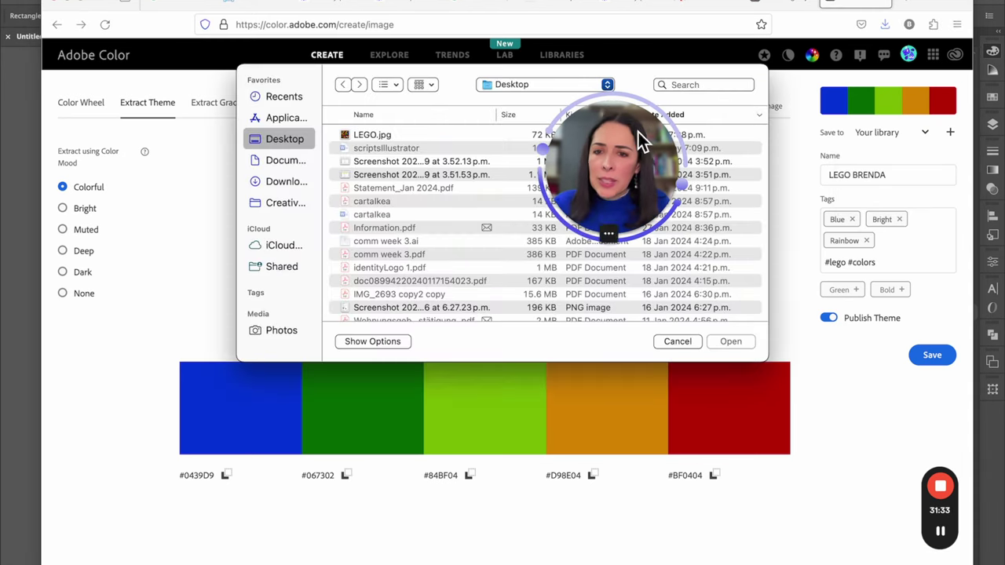
{"action": "scroll", "coordinate": [455, 259], "scroll_direction": "down", "scroll_amount": 10}
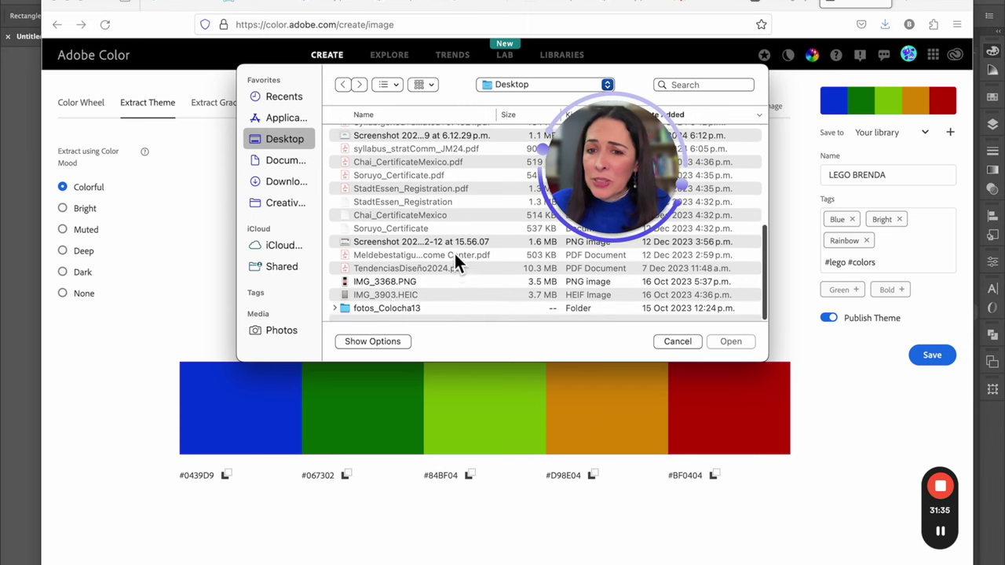
{"action": "left_click", "coordinate": [405, 281]}
{"action": "key", "text": "space"}
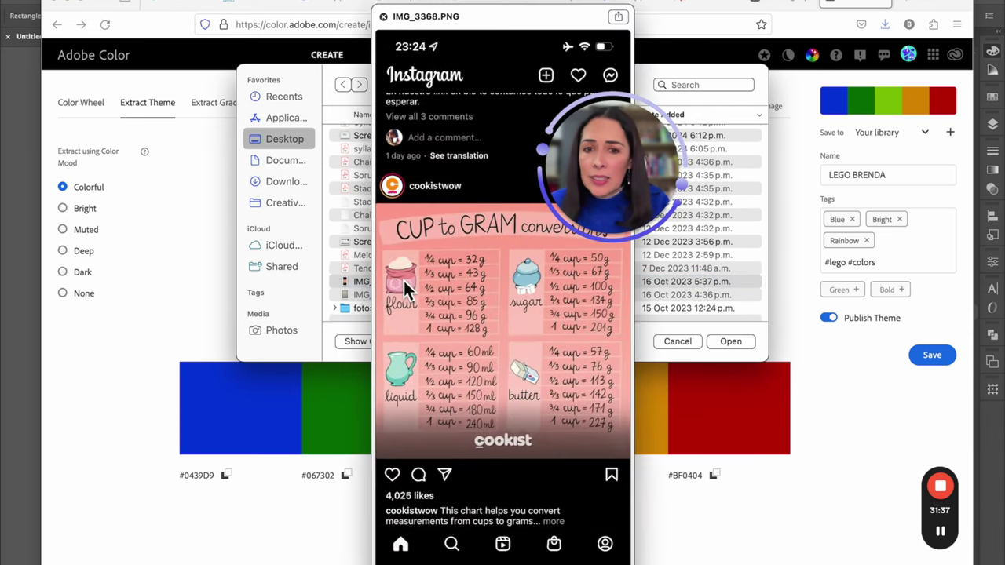
{"action": "key", "text": "space"}
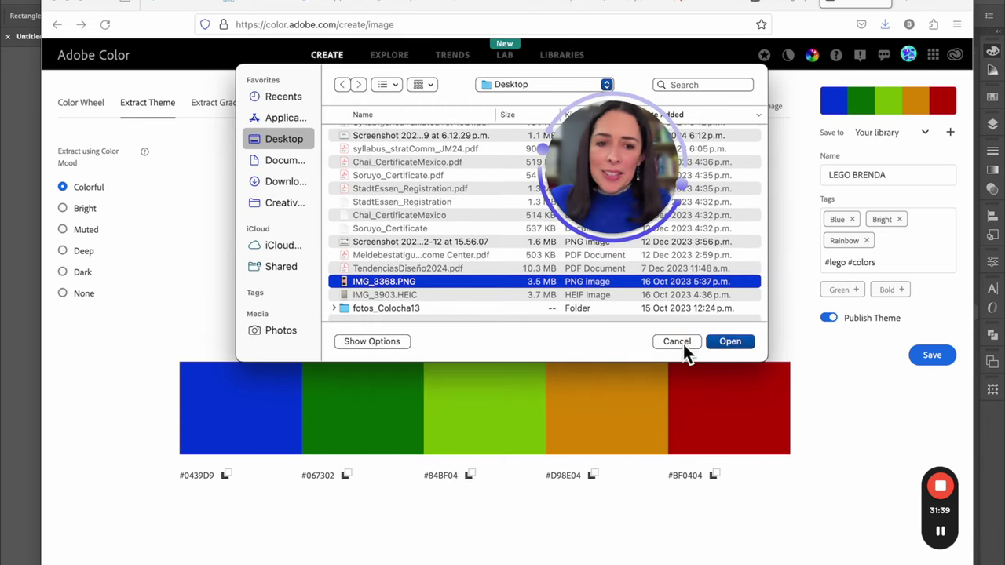
{"action": "key", "text": "Return"}
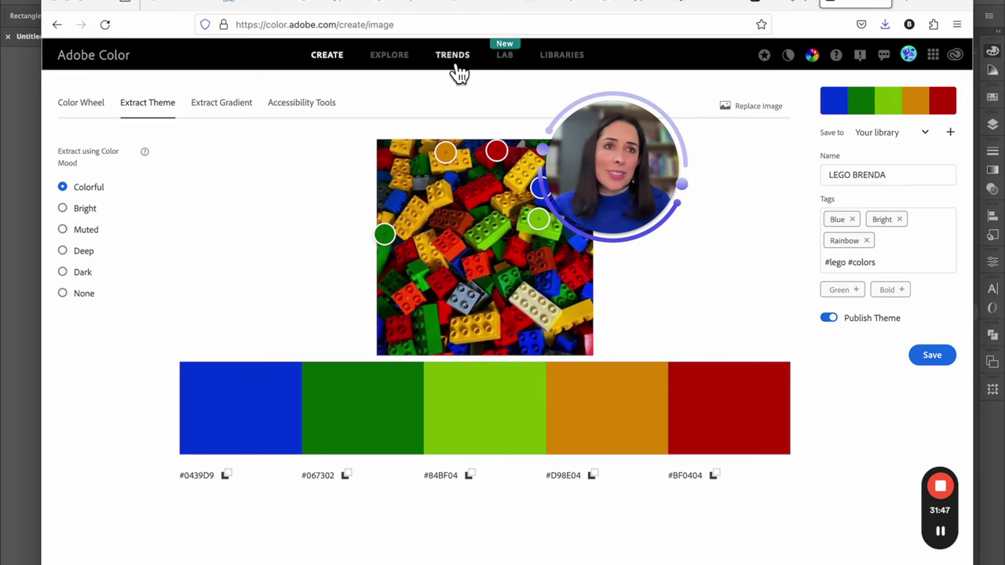
Step: Browse the community color themes and image palettes on the Explore page
{"action": "left_click", "coordinate": [374, 54]}
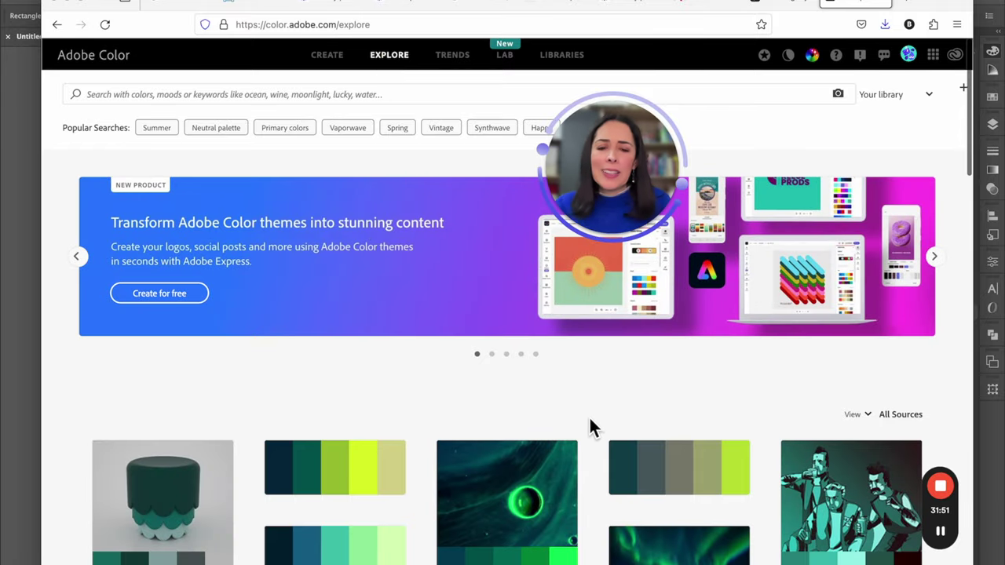
{"action": "scroll", "coordinate": [591, 427], "scroll_direction": "down", "scroll_amount": 10}
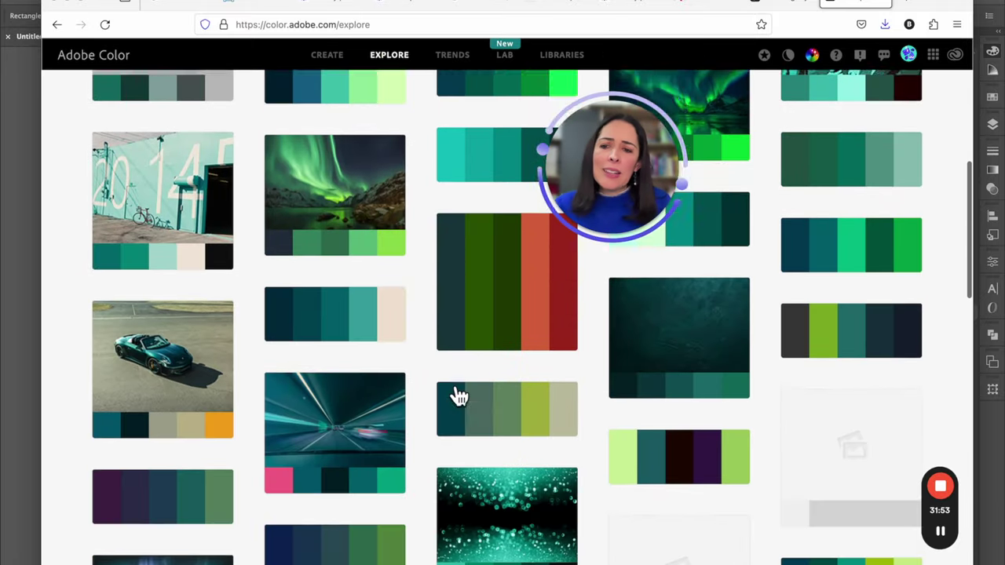
{"action": "scroll", "coordinate": [459, 396], "scroll_direction": "down", "scroll_amount": 3}
Step: Browse the Trends page's industry palettes, from Fashion and Graphic Design through UI/UX, Architecture and Game Design to Wilderness and Flavour
{"action": "left_click", "coordinate": [455, 60]}
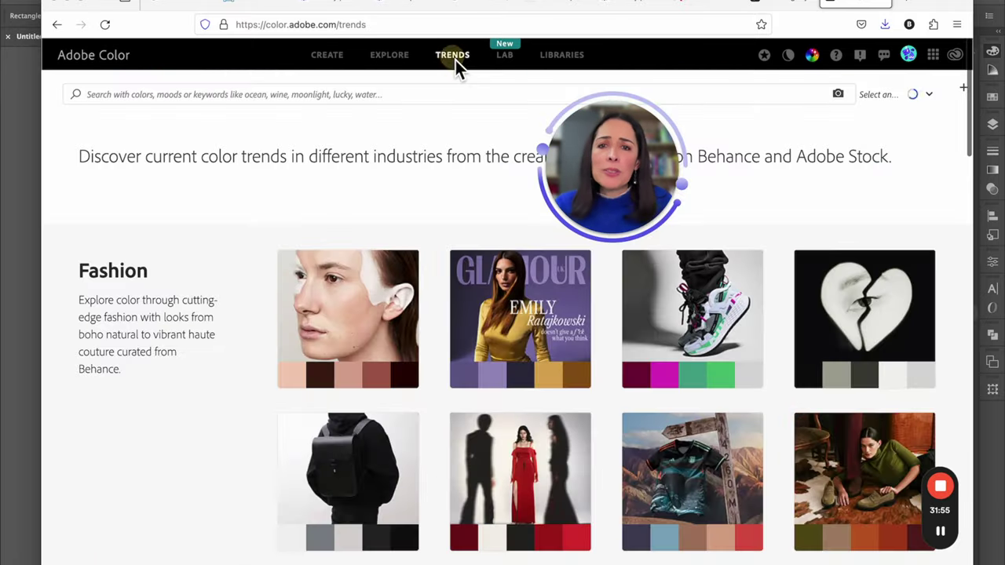
{"action": "scroll", "coordinate": [182, 371], "scroll_direction": "down", "scroll_amount": 7}
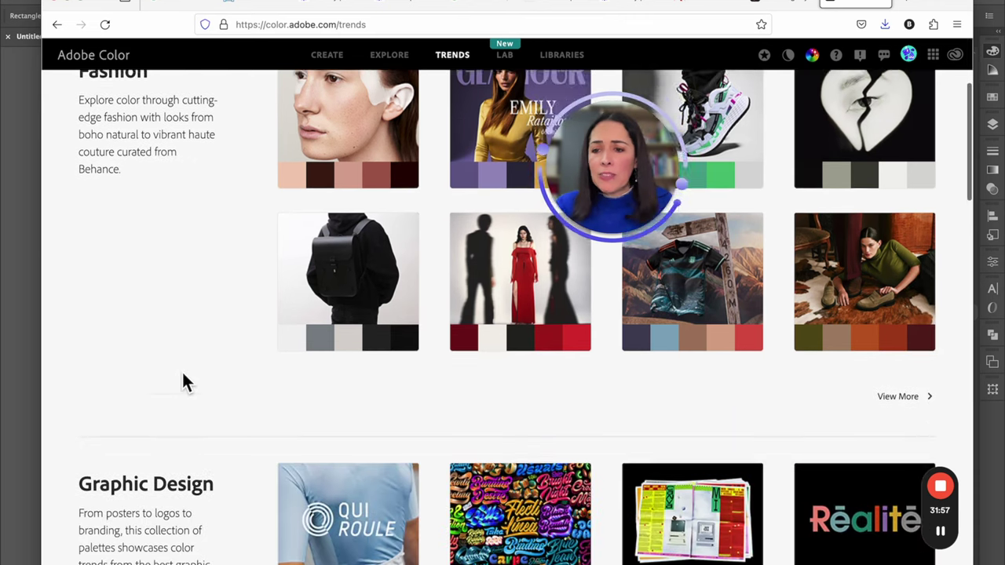
{"action": "scroll", "coordinate": [187, 375], "scroll_direction": "down", "scroll_amount": 3}
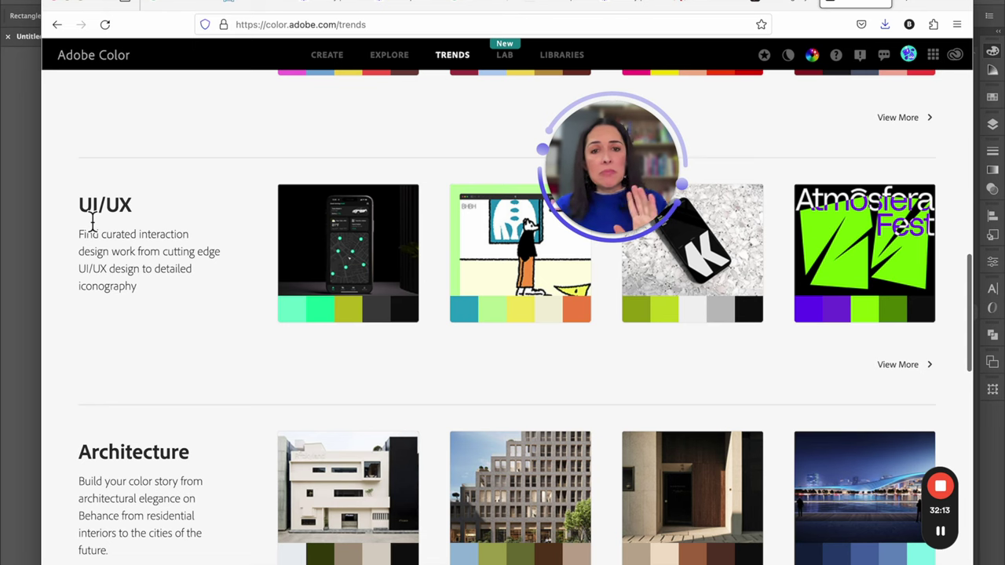
{"action": "scroll", "coordinate": [152, 448], "scroll_direction": "down", "scroll_amount": 6}
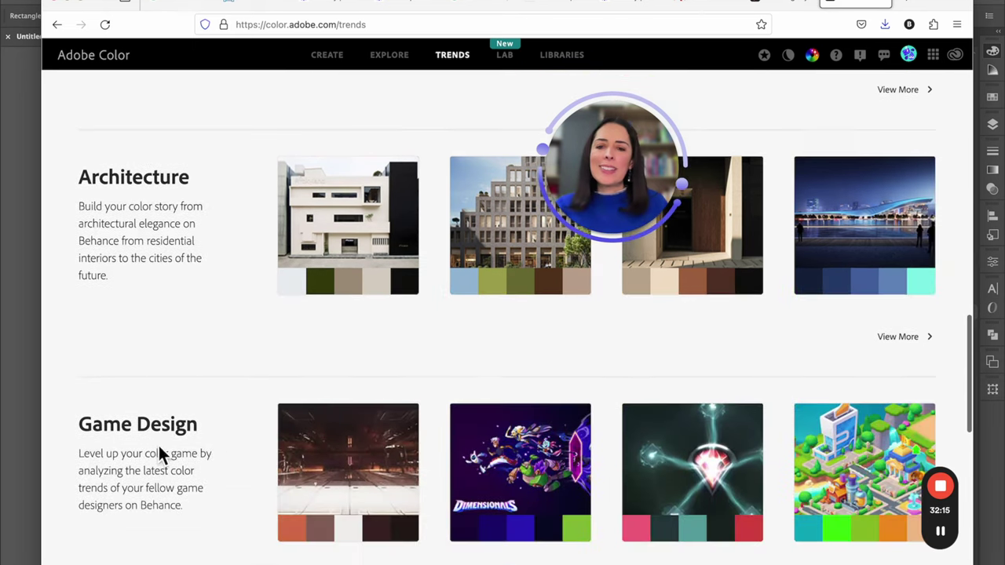
{"action": "scroll", "coordinate": [327, 466], "scroll_direction": "down", "scroll_amount": 4}
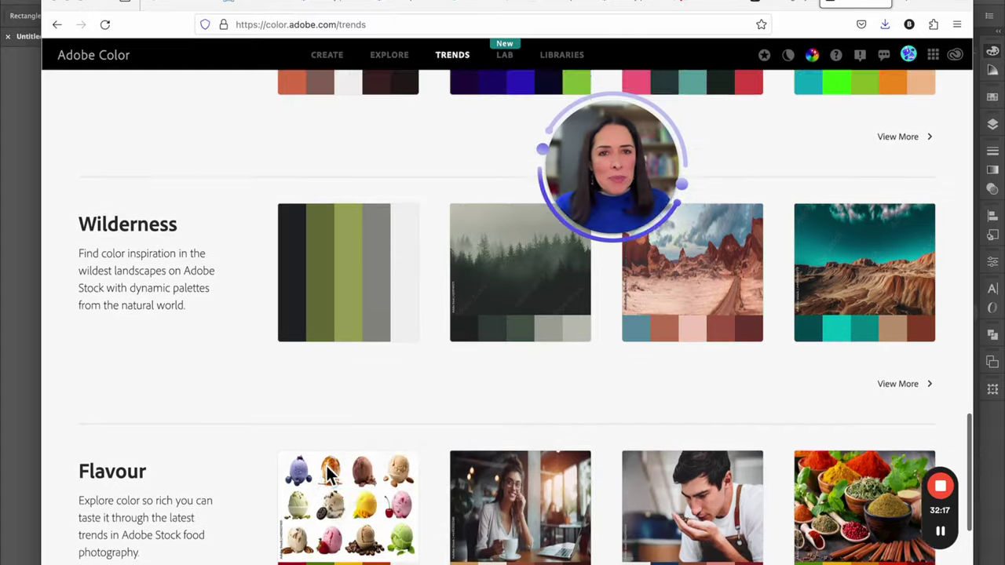